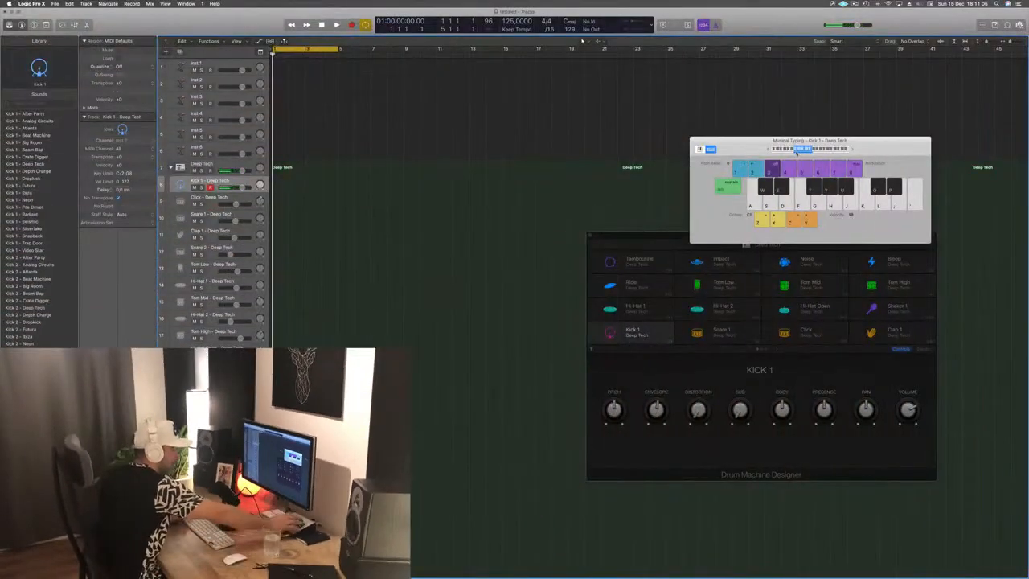
Step: Record a one-bar kick pattern on the Kick 1 track from bar 1
{"action": "key", "text": "a"}
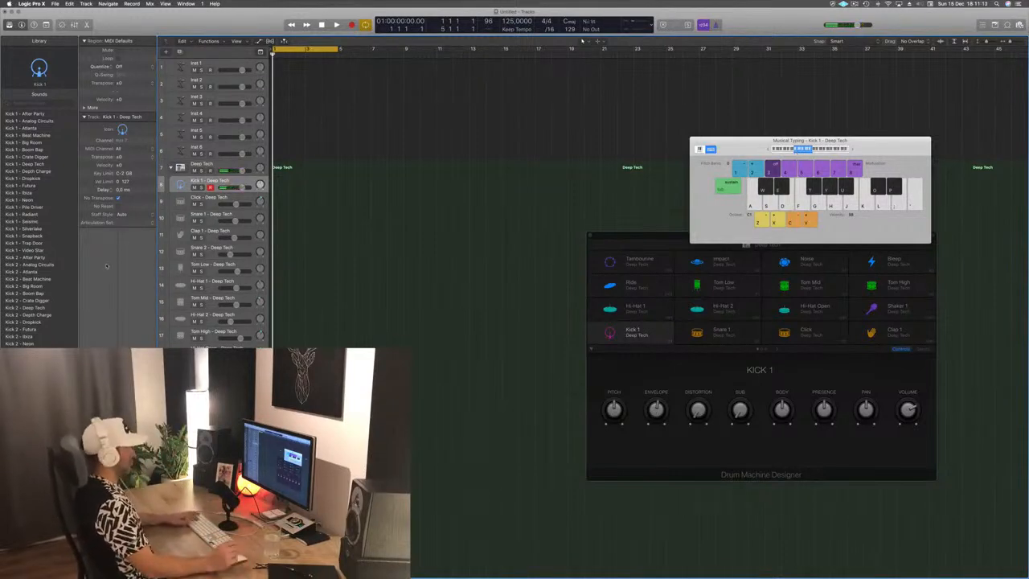
{"action": "key", "text": "r"}
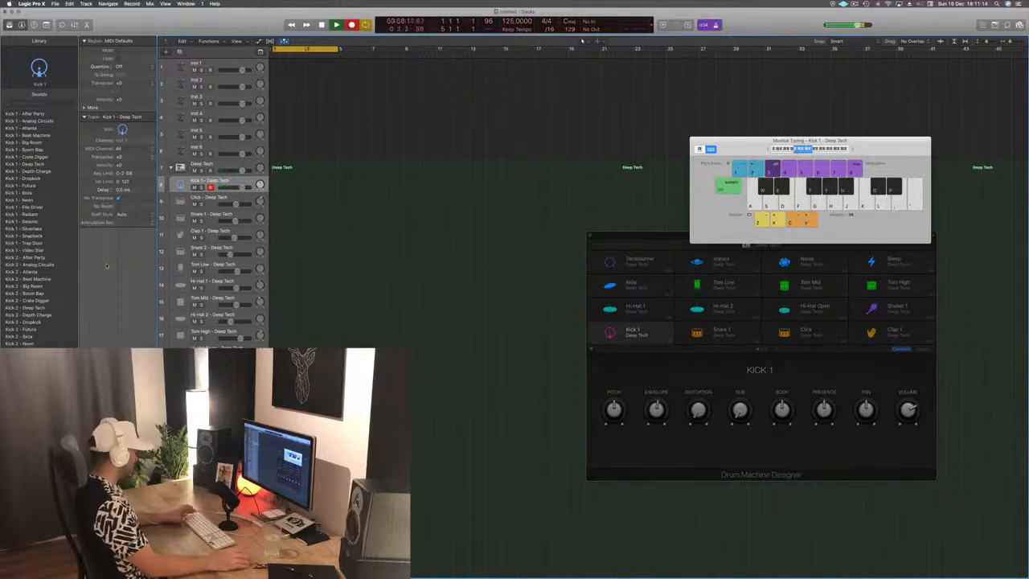
{"action": "key", "text": "a"}
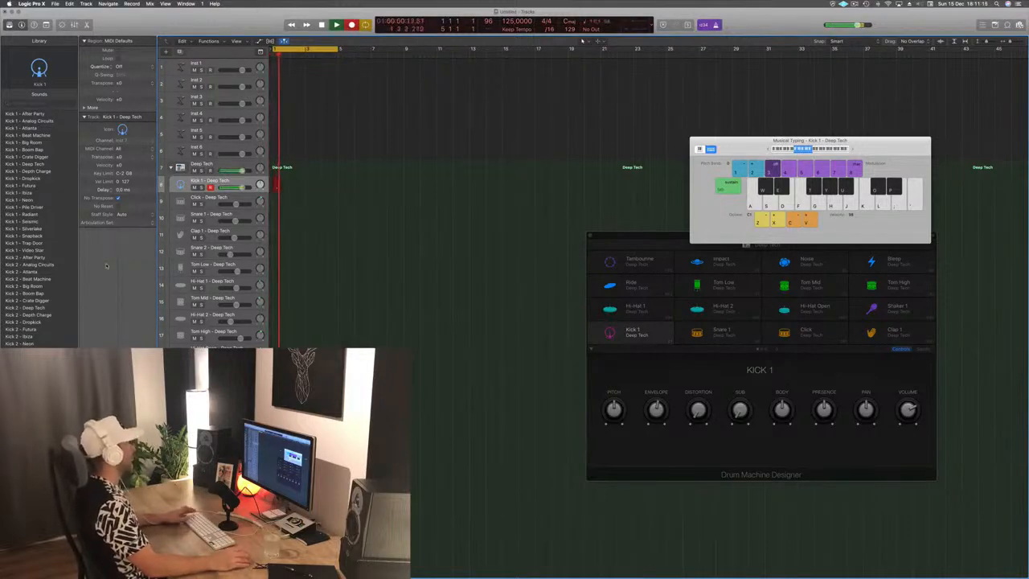
{"action": "key", "text": "space"}
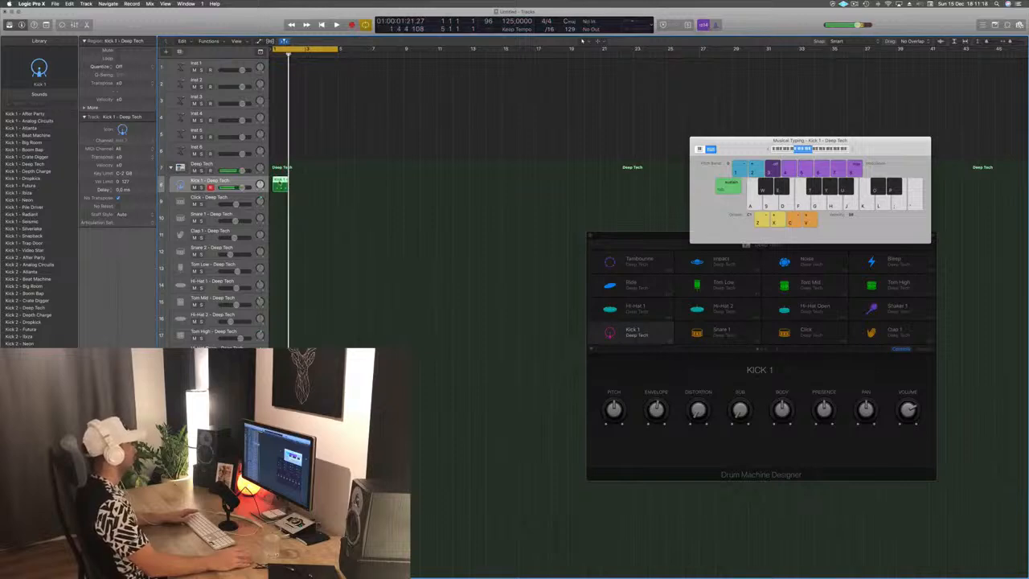
Step: Show the recorded kick region in the Piano Roll, quantize all its notes to the grid and play it back
{"action": "key", "text": "p"}
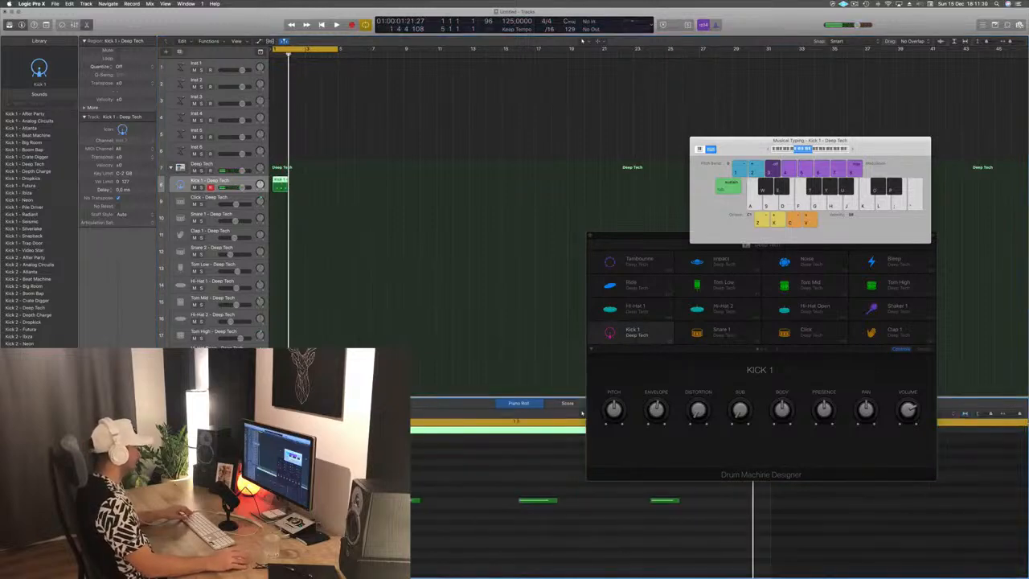
{"action": "left_click_drag", "start_coordinate": [243, 484], "coordinate": [702, 547]}
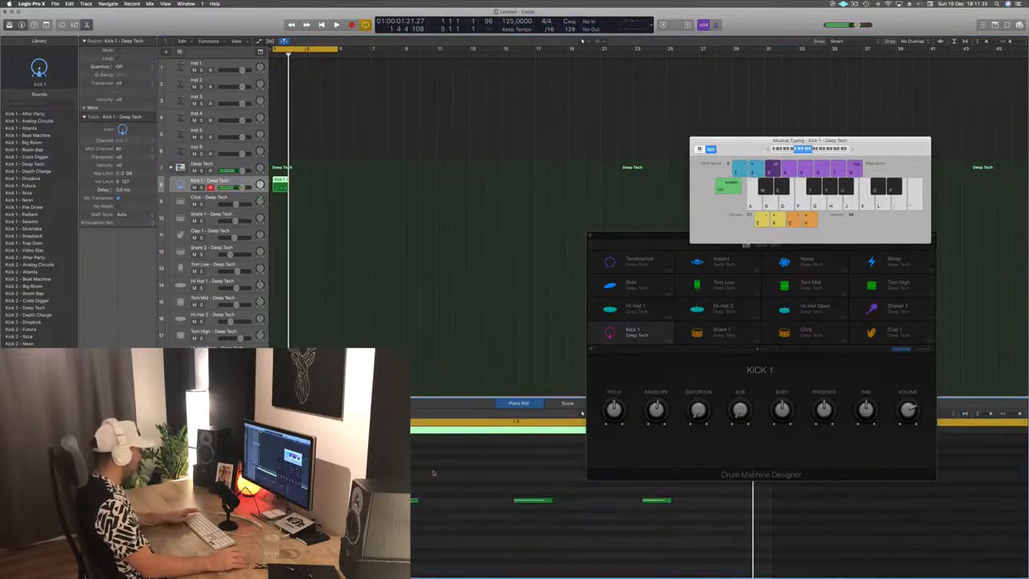
{"action": "key", "text": "space"}
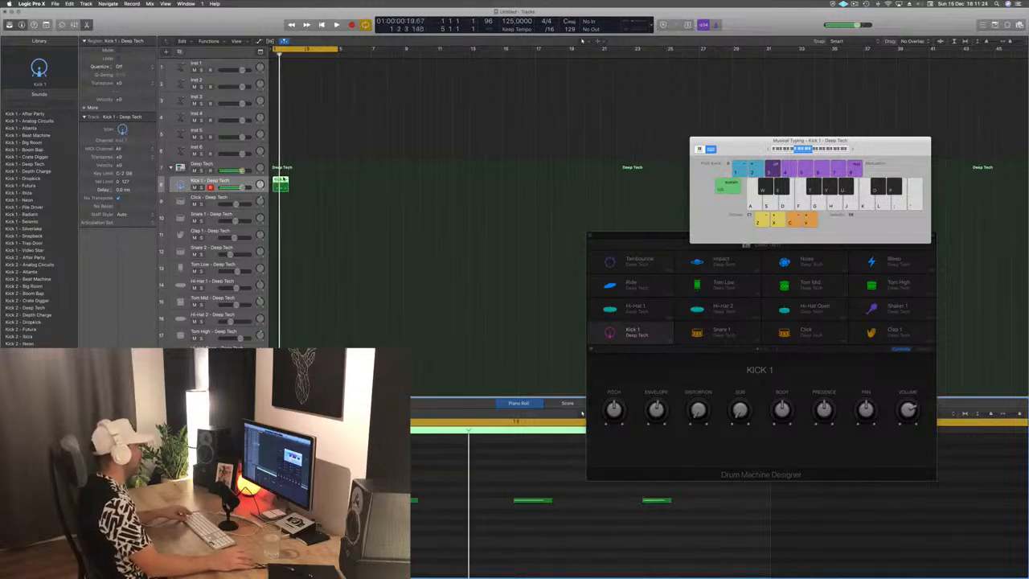
Step: Repeat the one-bar kick region to fill bars 1 to 4, and make the Kick 1 track taller
{"action": "left_click_drag", "start_coordinate": [283, 180], "coordinate": [320, 188]}
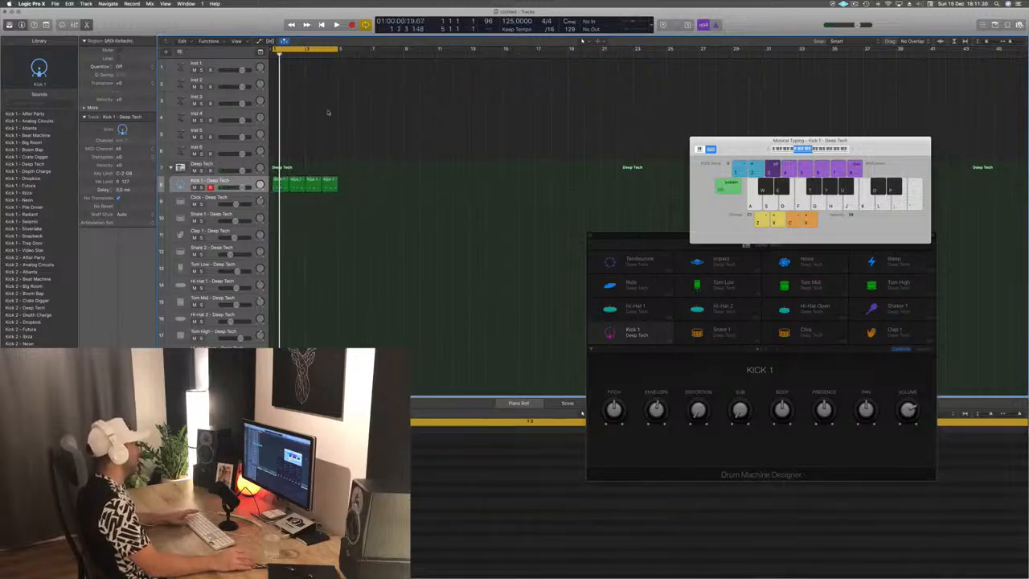
{"action": "key", "text": "space"}
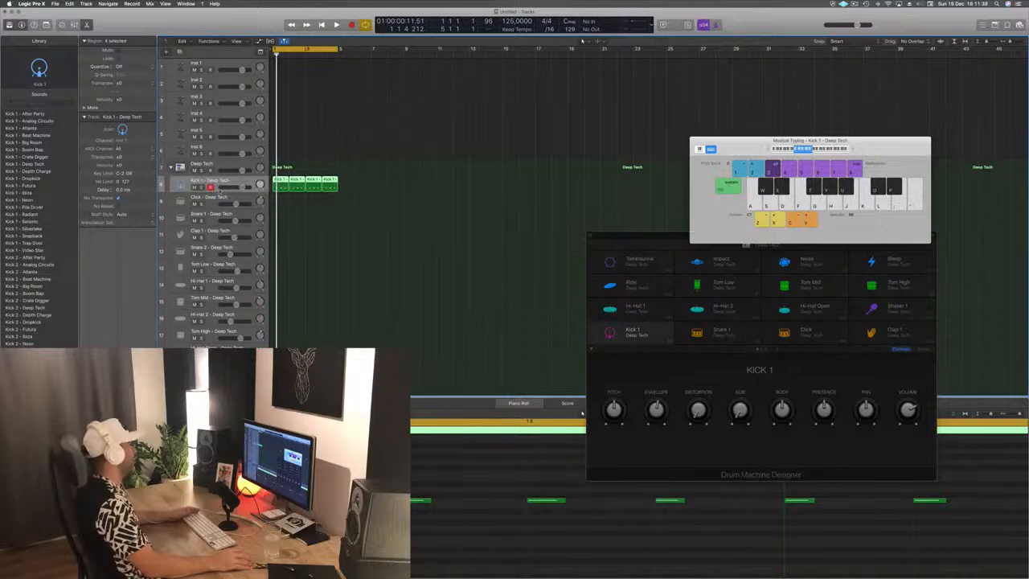
{"action": "left_click_drag", "start_coordinate": [219, 191], "coordinate": [219, 213]}
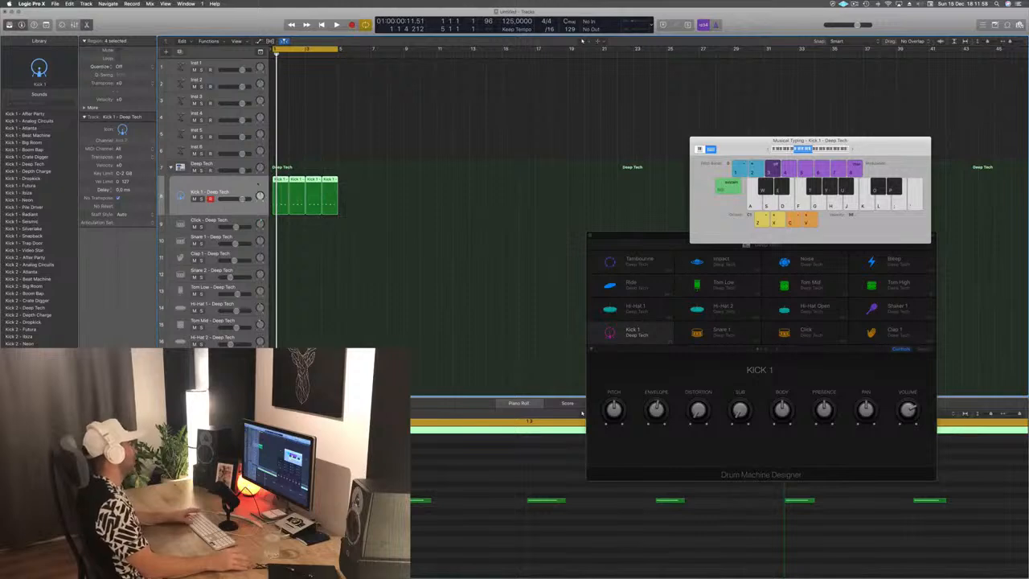
{"action": "key", "text": "space"}
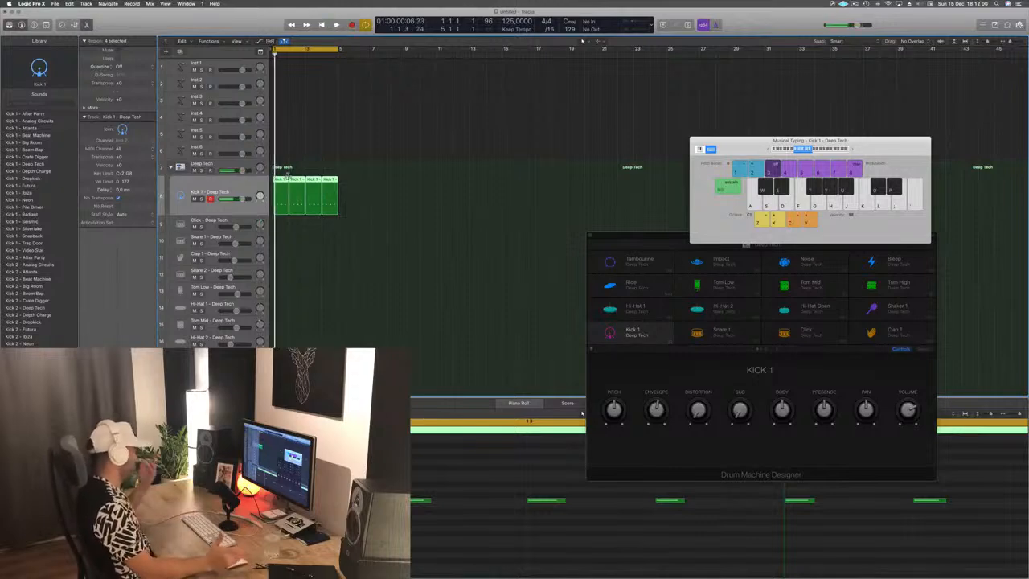
Step: Copy the first kick region onto the Snare 1 track at bar 1 and play it back
{"action": "left_click", "coordinate": [418, 207]}
{"action": "left_click", "coordinate": [279, 181]}
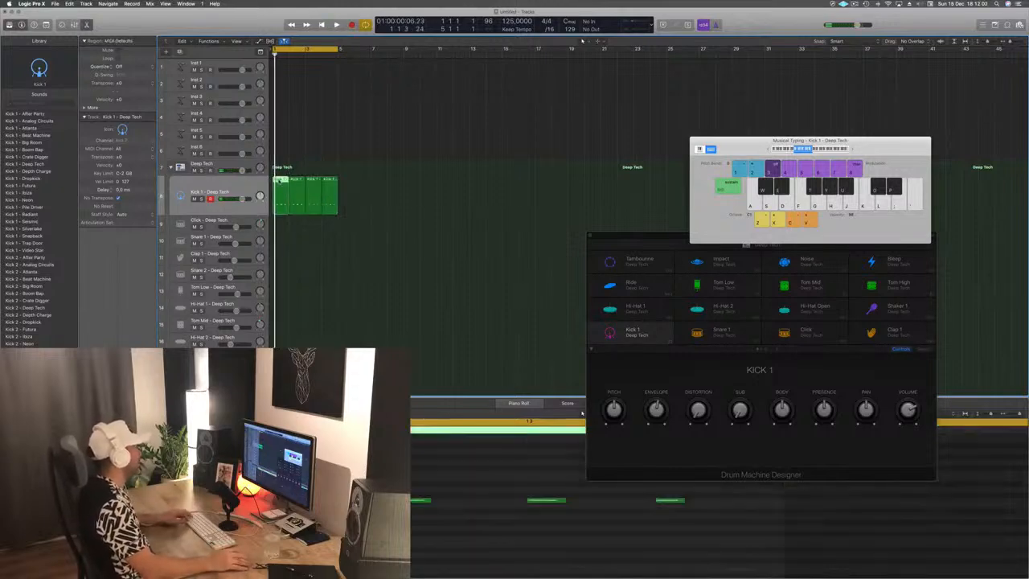
{"action": "left_click", "coordinate": [281, 258]}
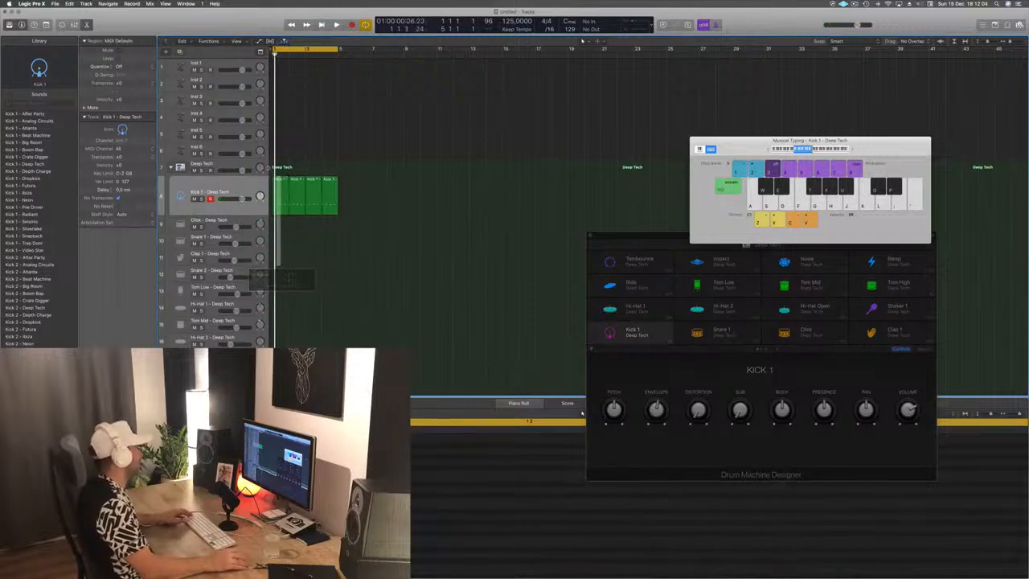
{"action": "left_click", "coordinate": [283, 181]}
{"action": "left_click_drag", "start_coordinate": [286, 186], "coordinate": [284, 281]}
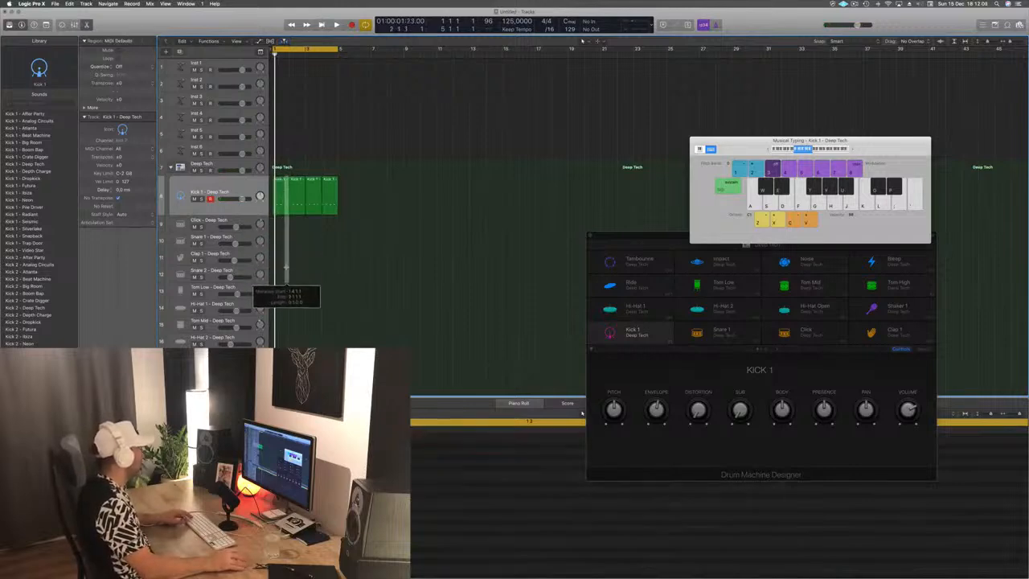
{"action": "left_click", "coordinate": [282, 181]}
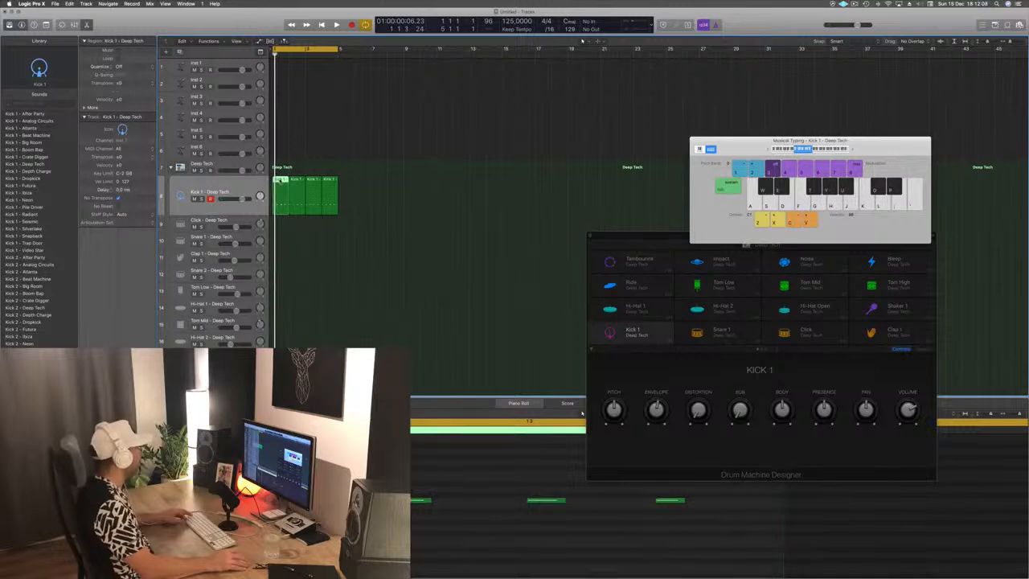
{"action": "left_click_drag", "start_coordinate": [281, 181], "coordinate": [283, 244]}
{"action": "key", "text": "space"}
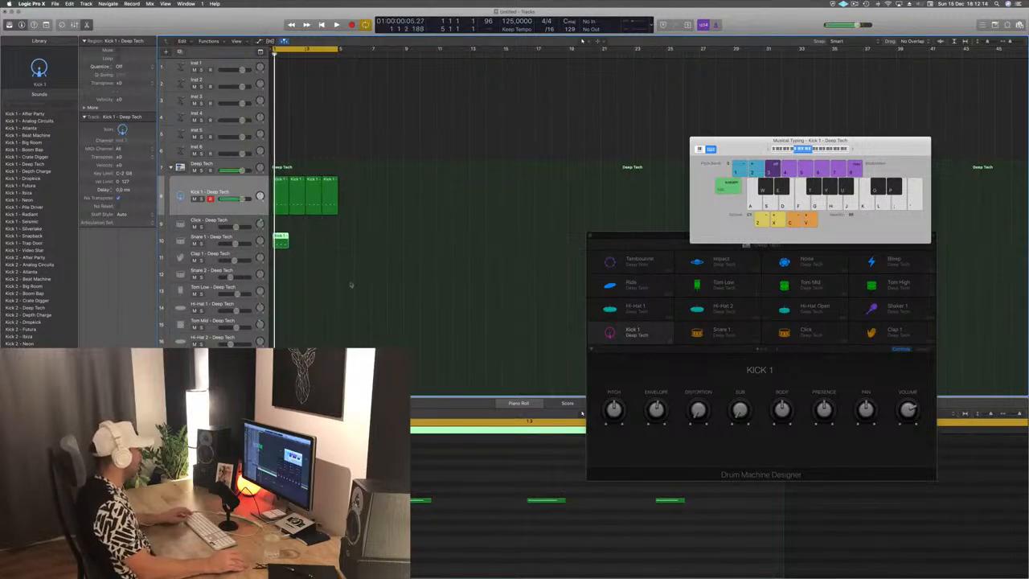
Step: Transpose the copied region's notes up two semitones to the snare and keep only the hits on beats 2 and 4
{"action": "left_click_drag", "start_coordinate": [395, 459], "coordinate": [693, 543]}
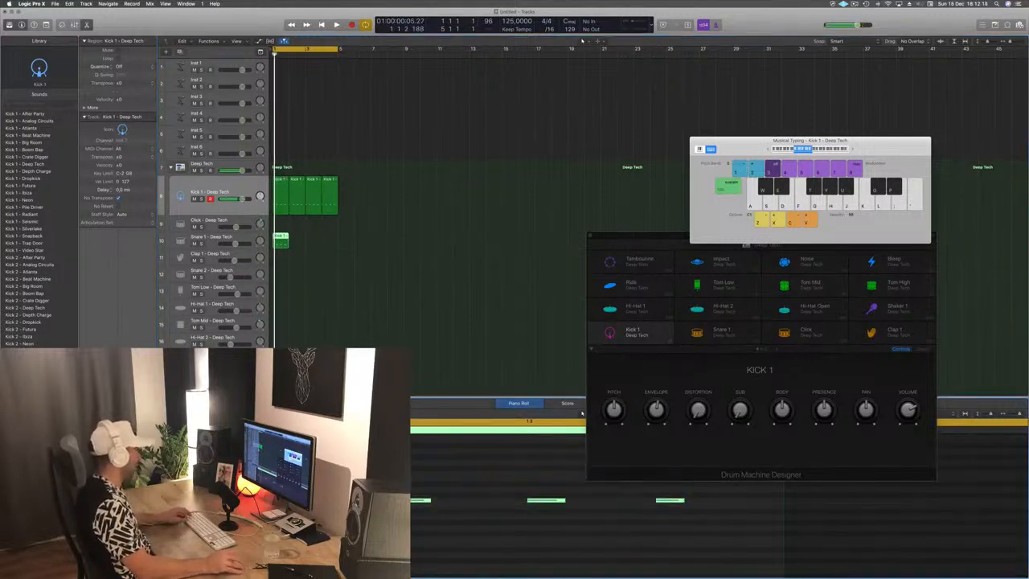
{"action": "left_click_drag", "start_coordinate": [402, 481], "coordinate": [688, 533]}
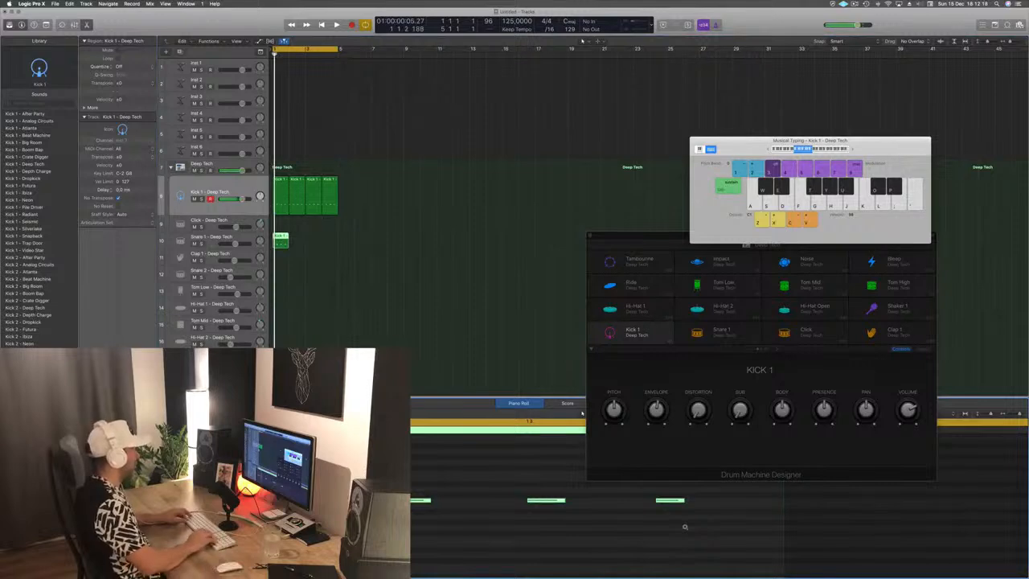
{"action": "key", "text": "alt+Up"}
{"action": "key", "text": "alt+Up"}
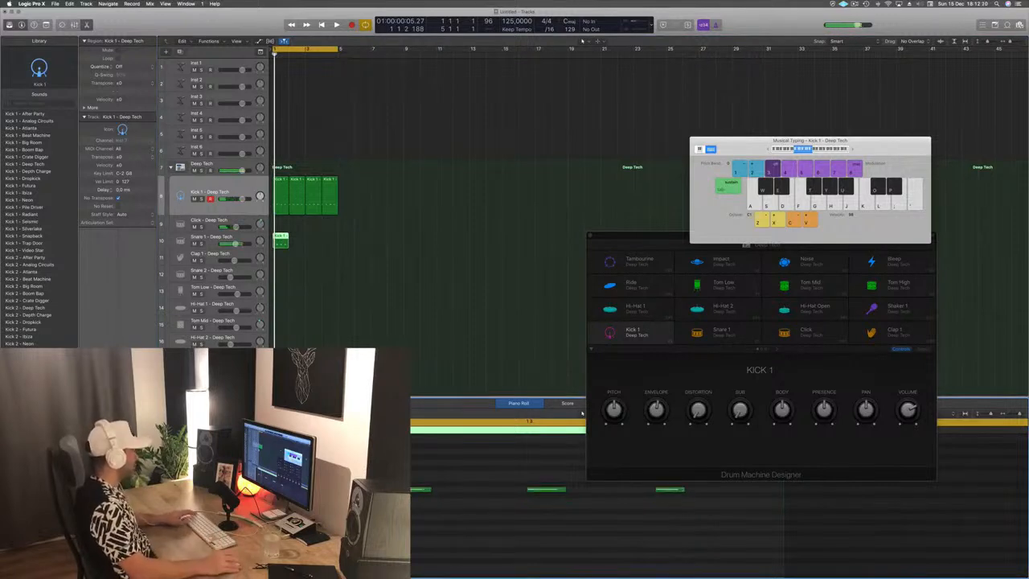
{"action": "key", "text": "space"}
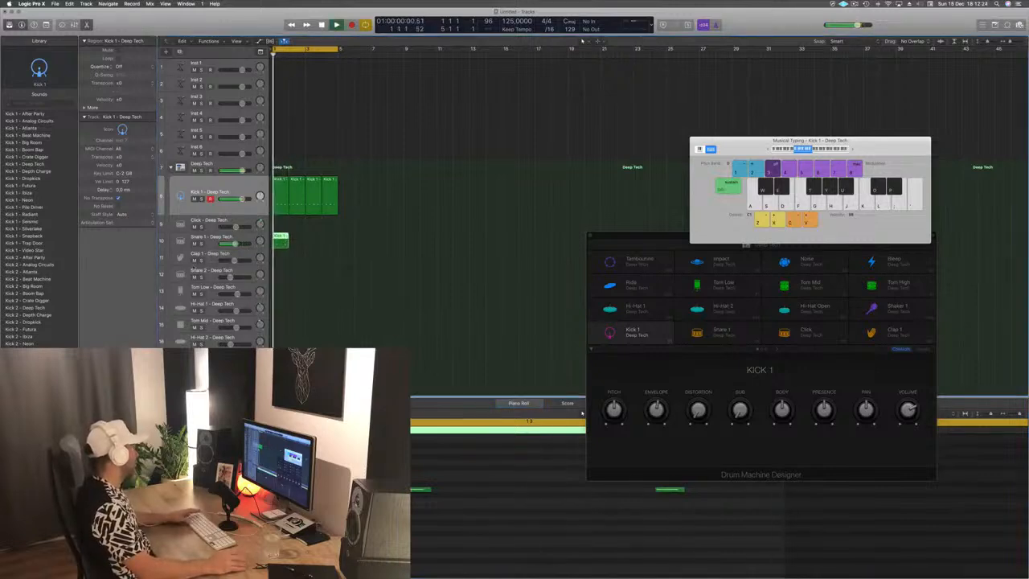
Step: Select the Snare 1 track and repeat its one-bar region to fill bars 1 to 4
{"action": "key", "text": "Down"}
{"action": "key", "text": "Down"}
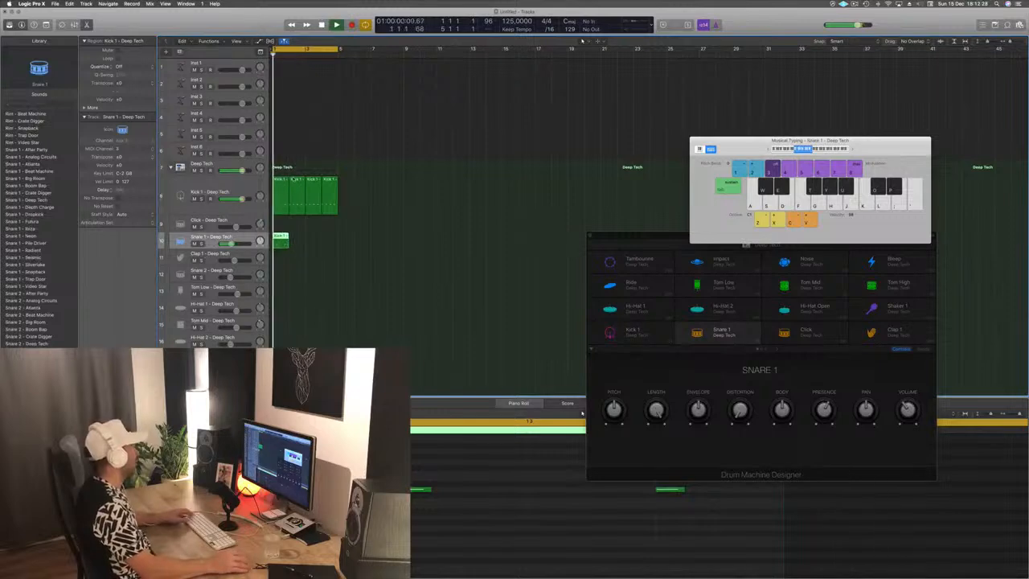
{"action": "left_click_drag", "start_coordinate": [282, 242], "coordinate": [316, 245]}
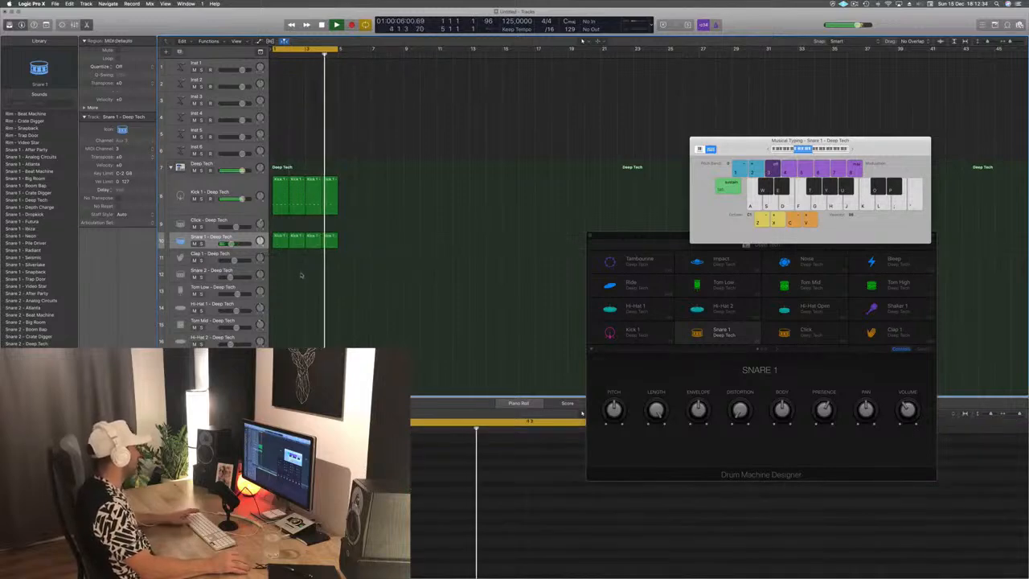
Step: Copy the first kick region onto the Hi-Hat 1 track at bar 1
{"action": "left_click", "coordinate": [276, 242]}
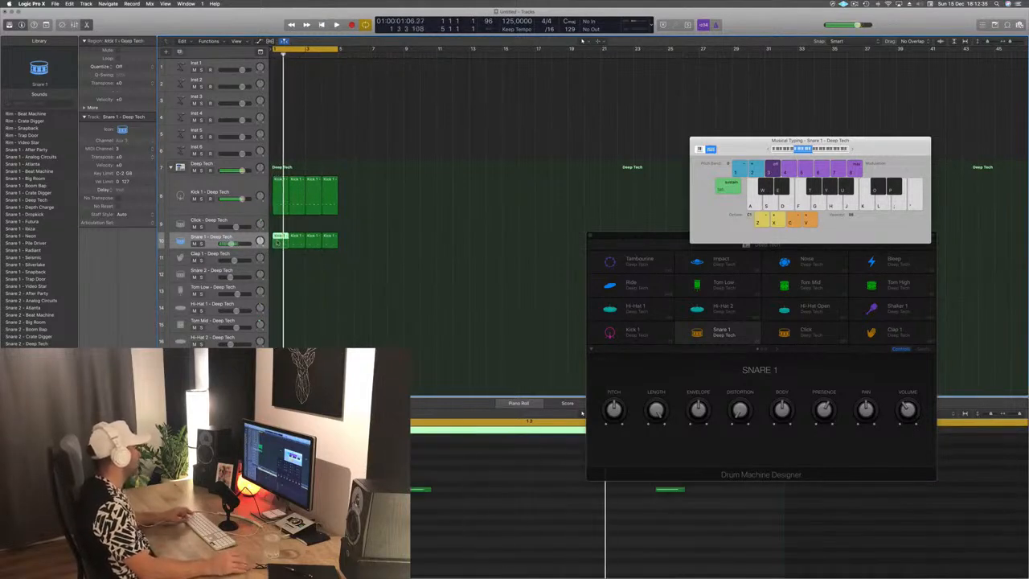
{"action": "left_click", "coordinate": [275, 182]}
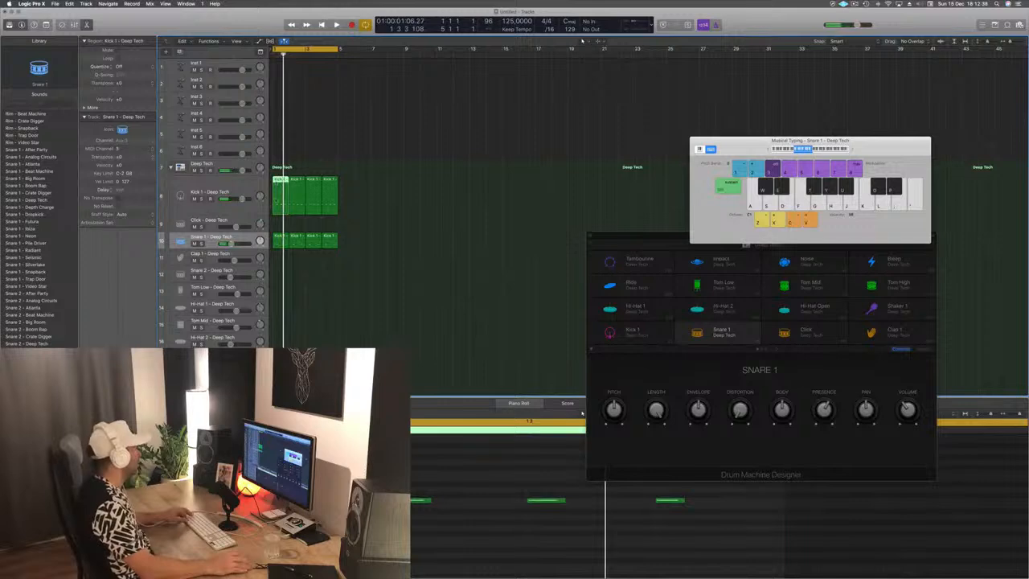
{"action": "left_click_drag", "start_coordinate": [277, 200], "coordinate": [278, 311]}
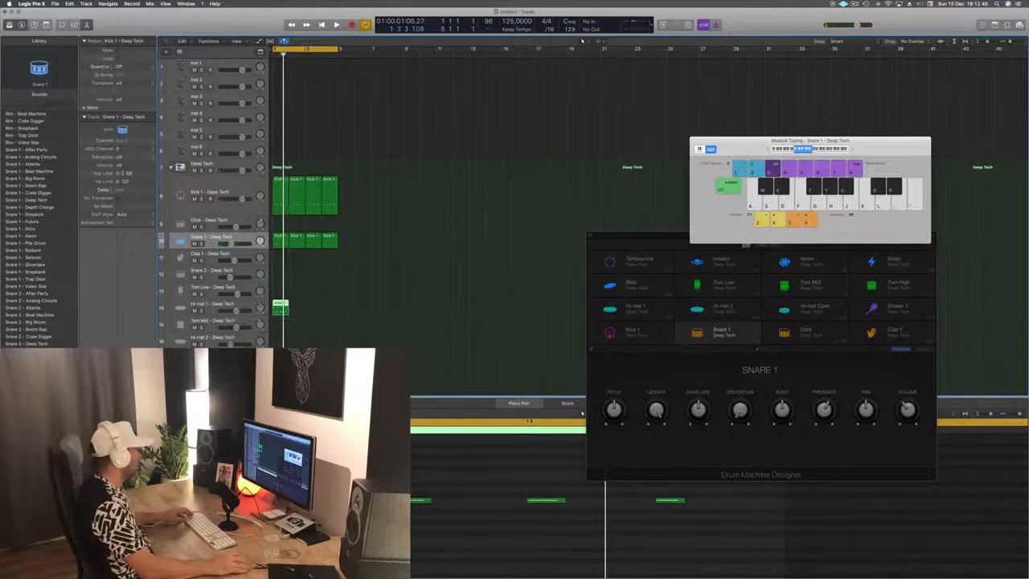
Step: Transpose all notes of the copied region up to the Hi-Hat 1 pitch and shift them onto the offbeats between the kicks
{"action": "left_click_drag", "start_coordinate": [269, 481], "coordinate": [730, 531]}
{"action": "key", "text": "alt+Up"}
{"action": "key", "text": "alt+Up"}
{"action": "key", "text": "alt+Up"}
{"action": "key", "text": "alt+Up"}
{"action": "key", "text": "alt+Up"}
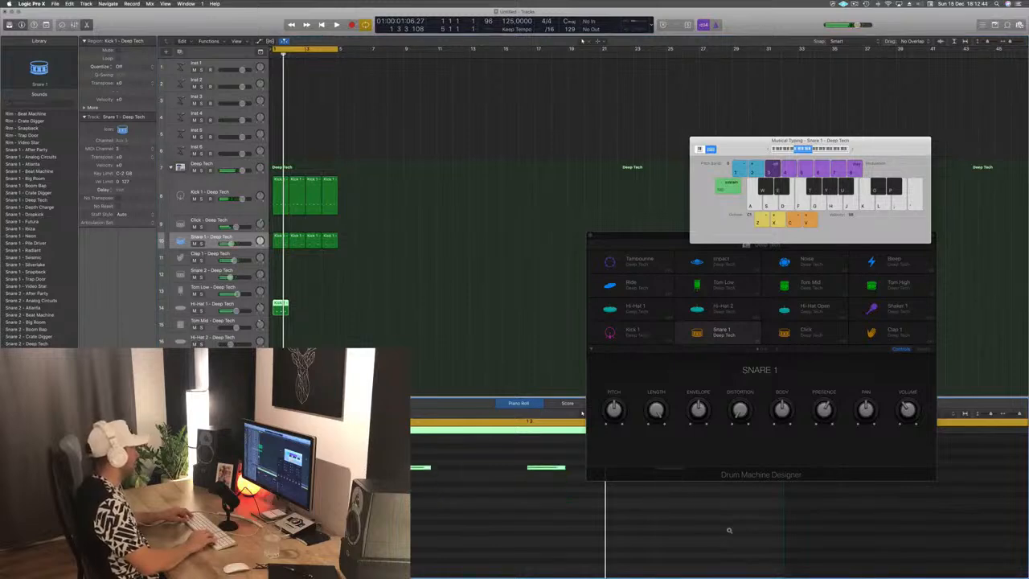
{"action": "key", "text": "alt+Right"}
{"action": "key", "text": "alt+Right"}
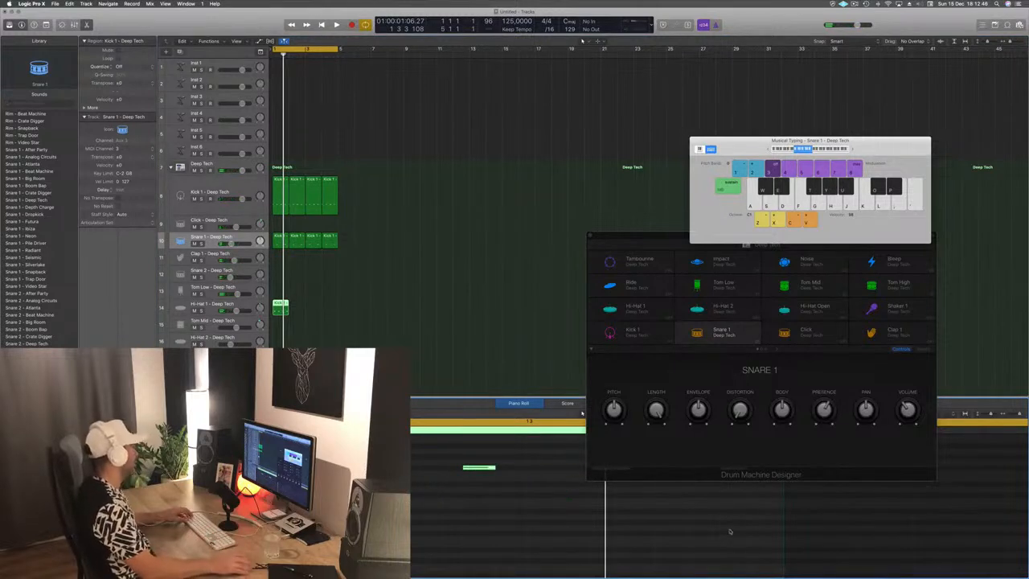
Step: Repeat the one-bar hi-hat region to fill bars 1 to 4 and play the loop
{"action": "left_click_drag", "start_coordinate": [279, 304], "coordinate": [309, 309]}
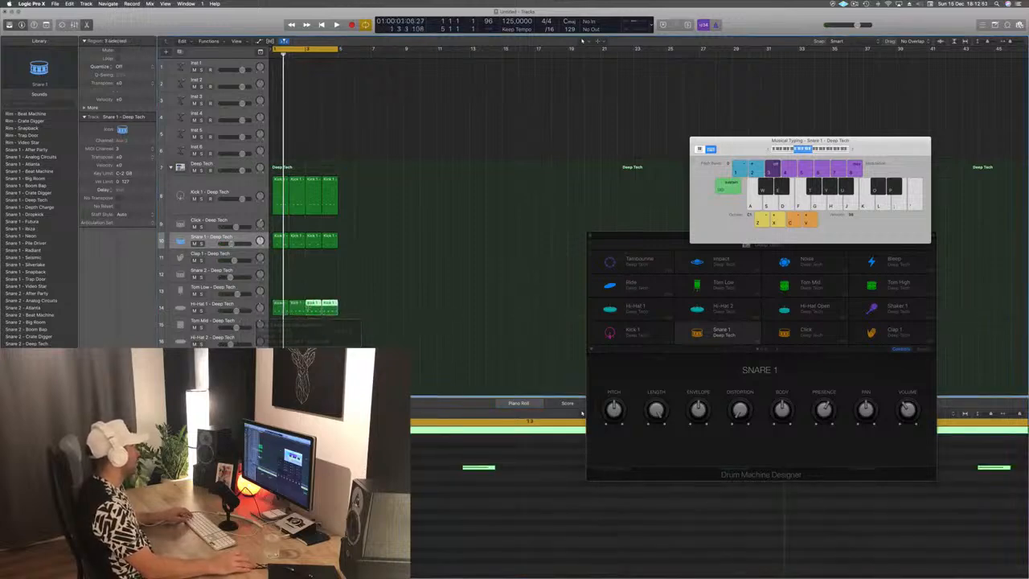
{"action": "scroll", "coordinate": [389, 337], "scroll_direction": "down", "scroll_amount": 2}
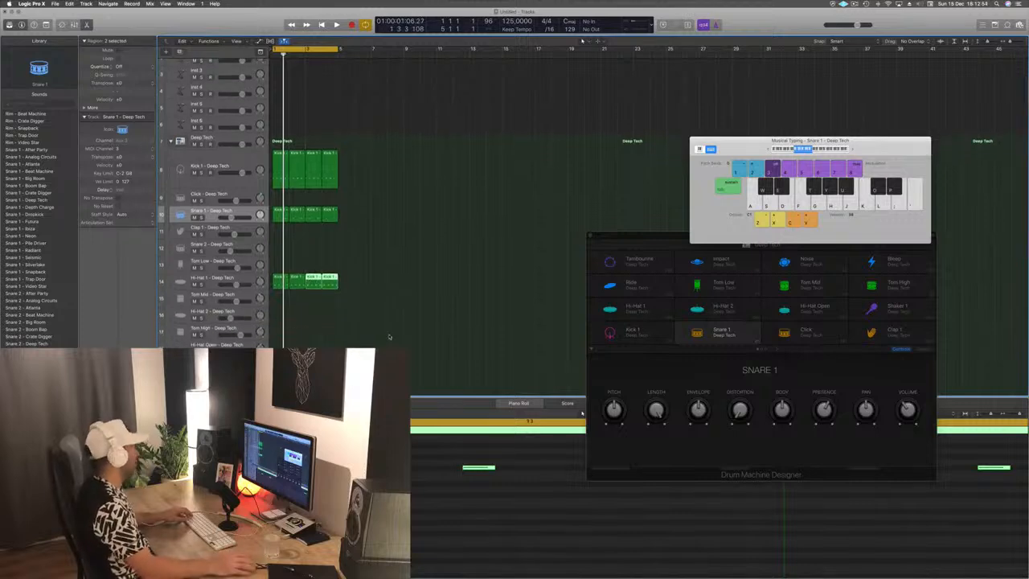
{"action": "left_click", "coordinate": [390, 336]}
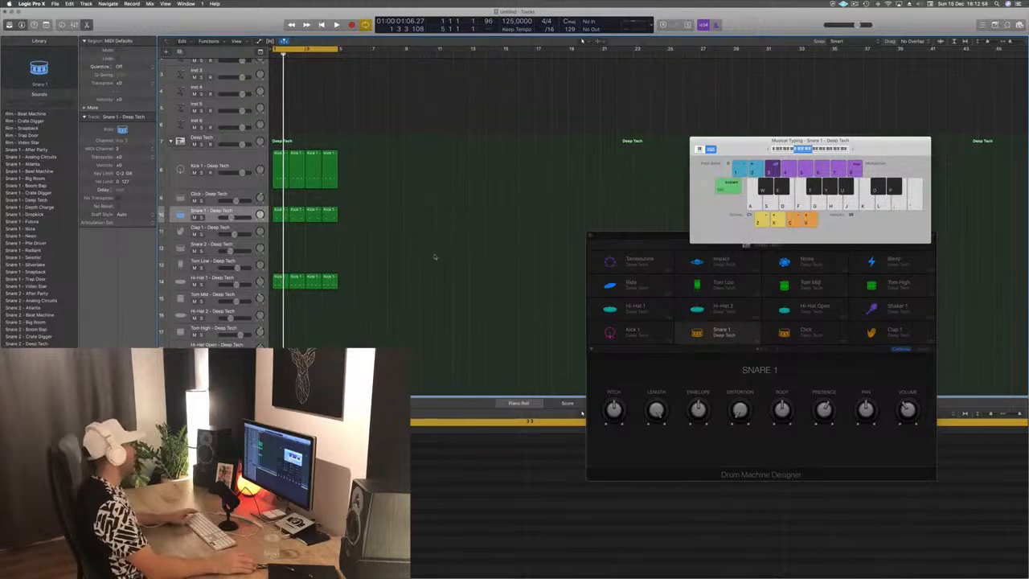
{"action": "key", "text": "space"}
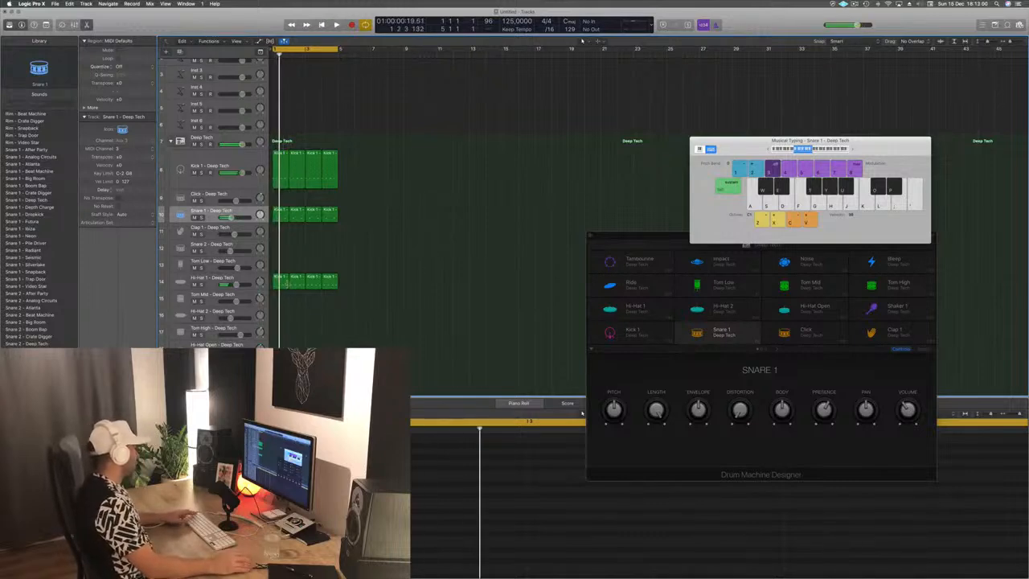
Step: Copy the first Hi-Hat 1 region onto the Tom Mid track at bar 1
{"action": "left_click", "coordinate": [295, 286]}
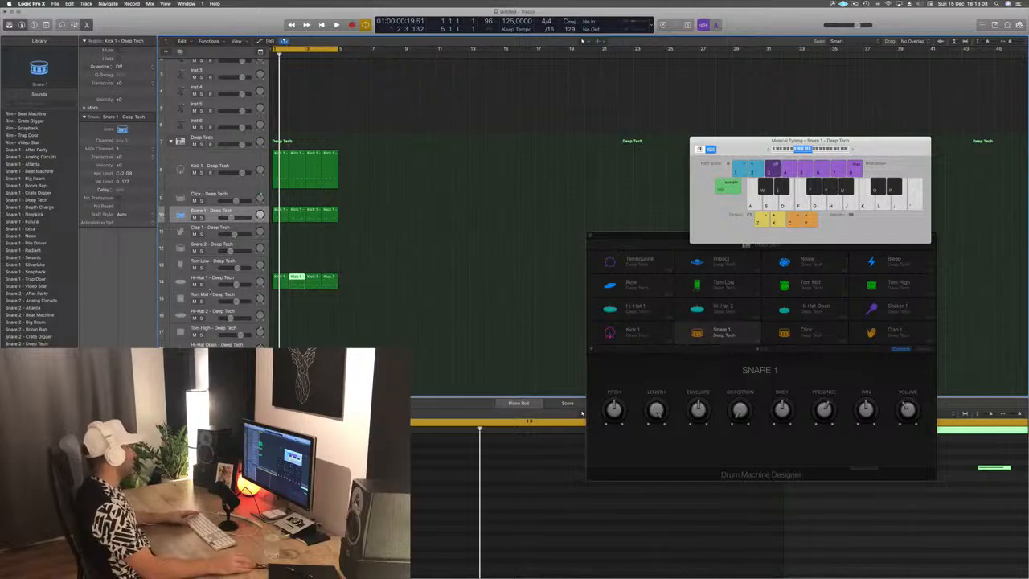
{"action": "left_click", "coordinate": [238, 281]}
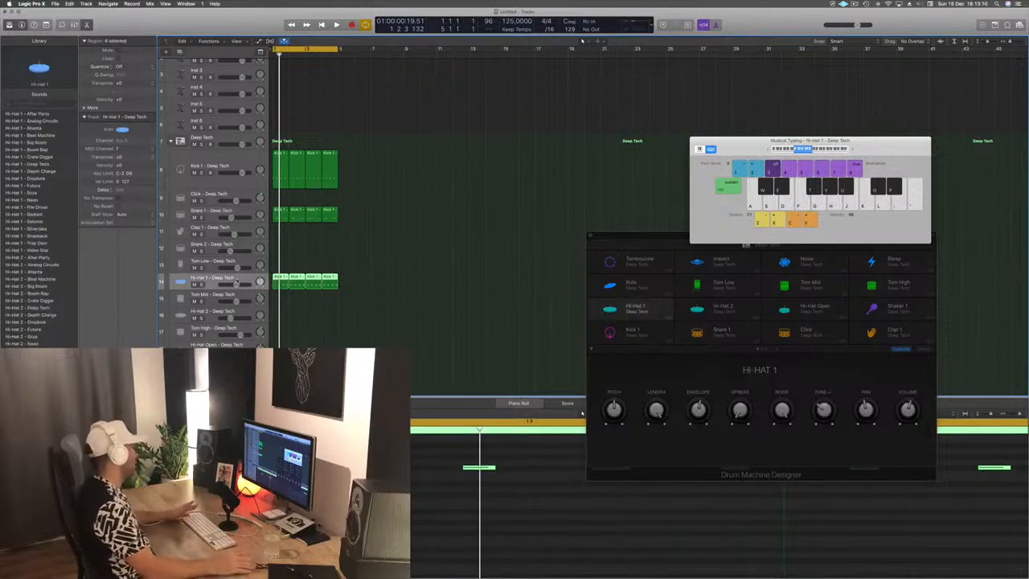
{"action": "left_click", "coordinate": [404, 276]}
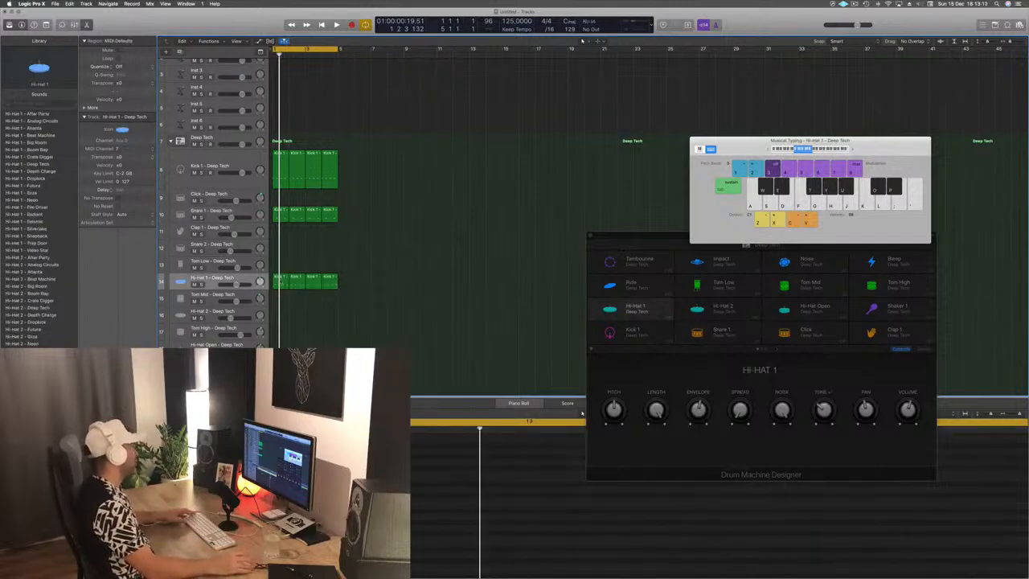
{"action": "left_click", "coordinate": [281, 280]}
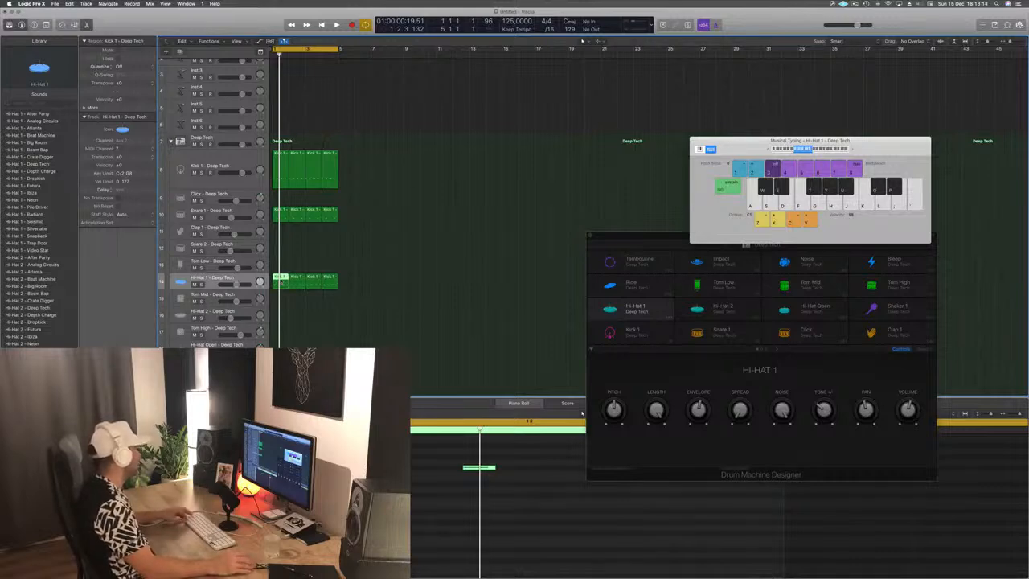
{"action": "left_click_drag", "start_coordinate": [280, 281], "coordinate": [283, 298]}
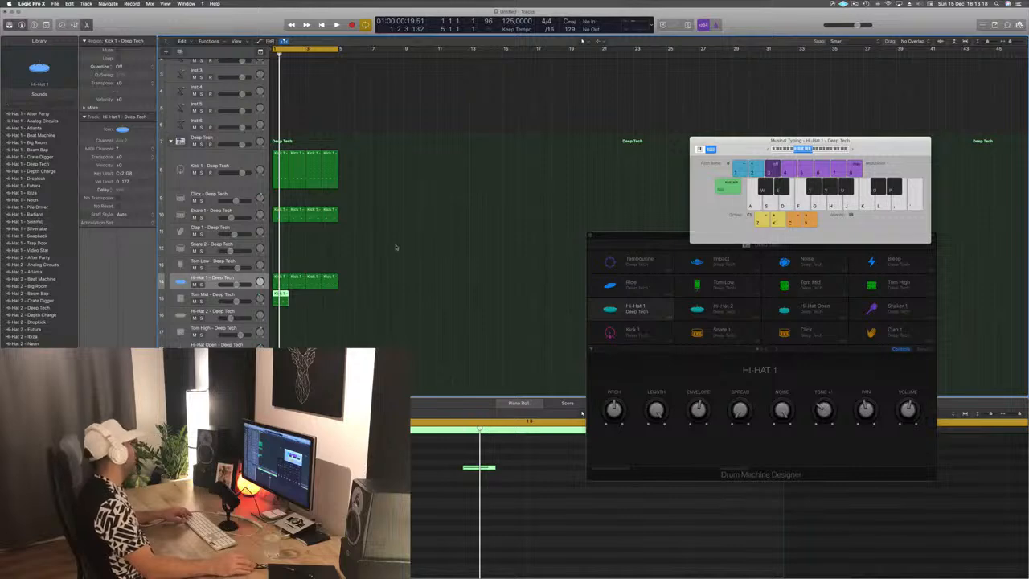
Step: Delete all but the last note of the copied Tom Mid region, raise that note one semitone, and play the result
{"action": "left_click", "coordinate": [480, 467]}
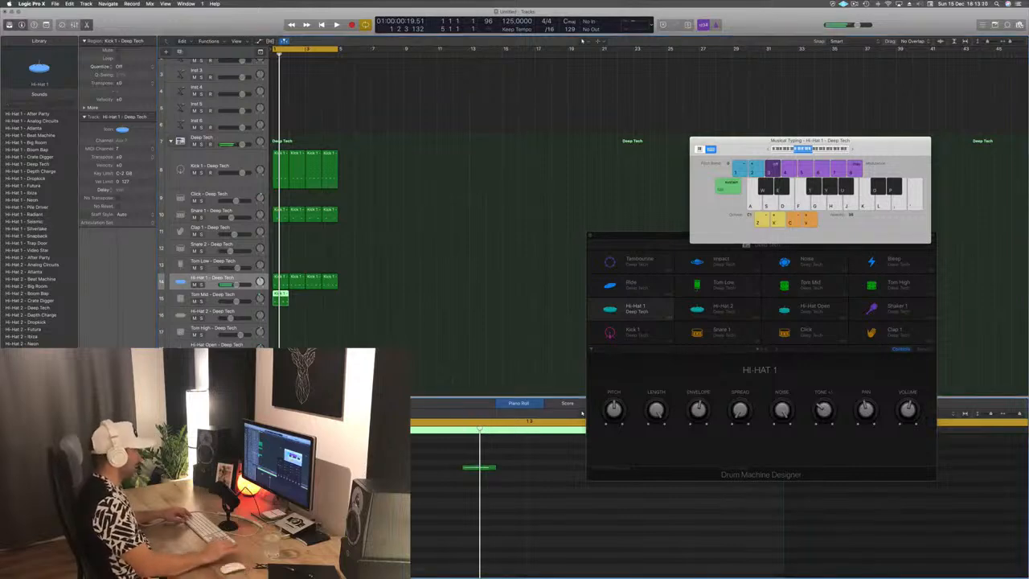
{"action": "scroll", "coordinate": [480, 491], "scroll_direction": "up", "scroll_amount": 3}
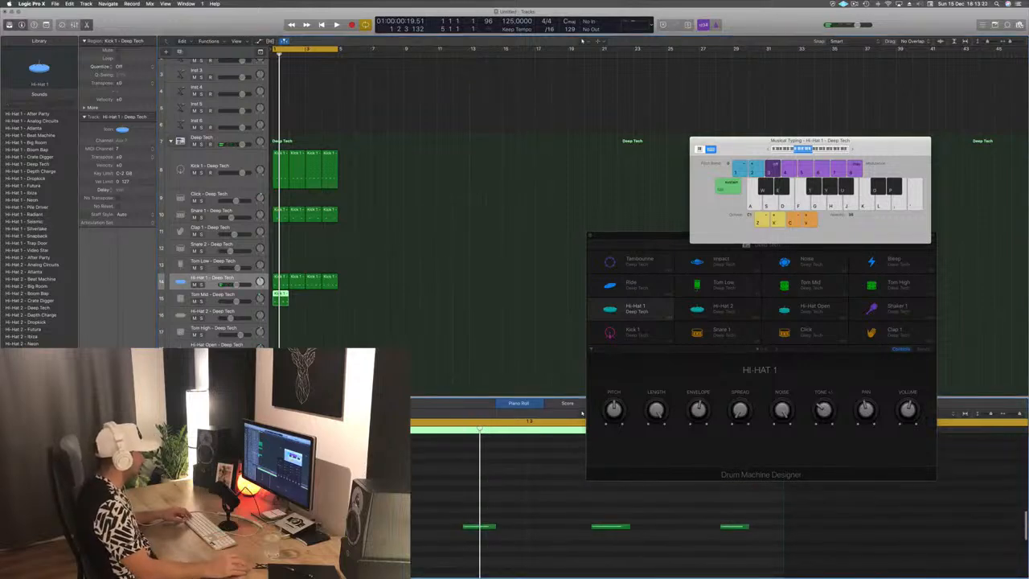
{"action": "left_click_drag", "start_coordinate": [398, 513], "coordinate": [599, 546]}
{"action": "key", "text": "Delete"}
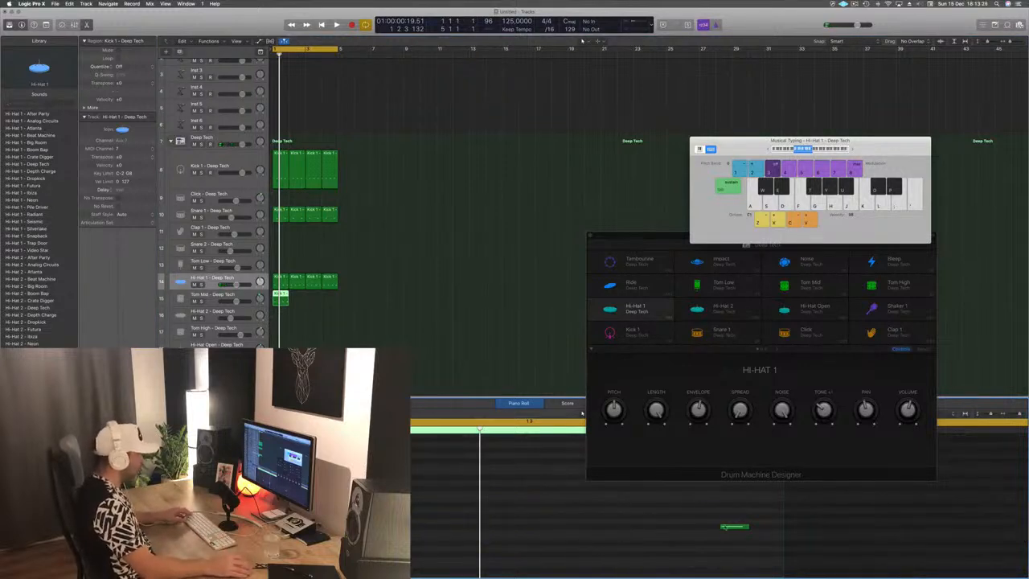
{"action": "left_click", "coordinate": [731, 527]}
{"action": "key", "text": "space"}
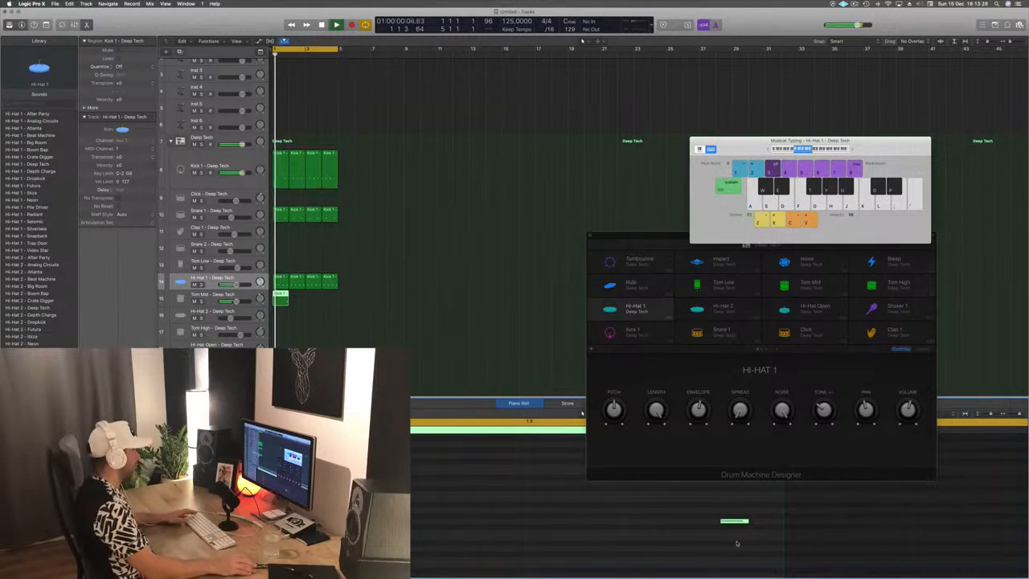
{"action": "key", "text": "space"}
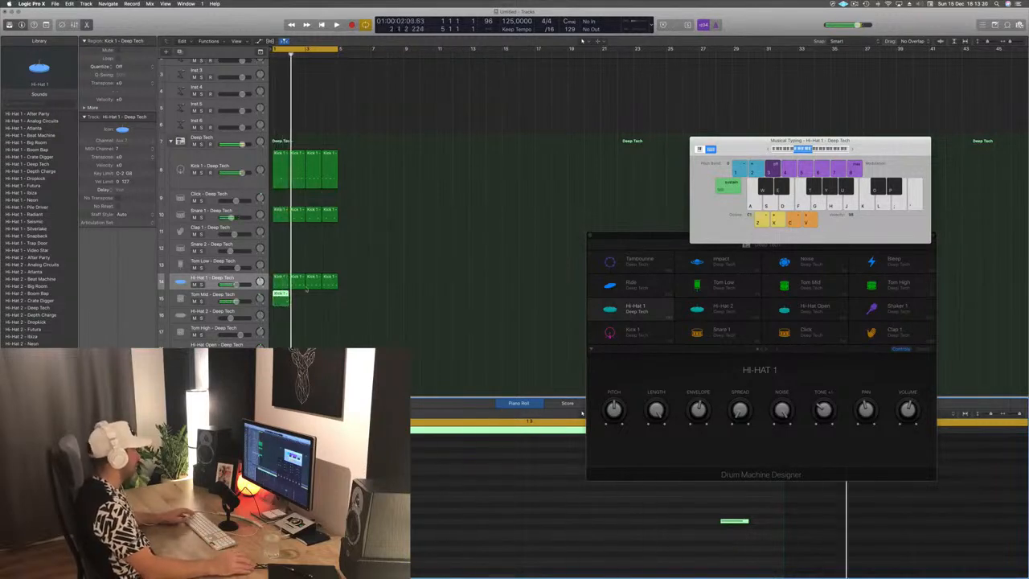
Step: Duplicate the one-bar Tom Mid region to fill bars 1 to 4 and play the loop
{"action": "left_click_drag", "start_coordinate": [281, 296], "coordinate": [319, 303]}
{"action": "left_click", "coordinate": [281, 296], "text": "shift"}
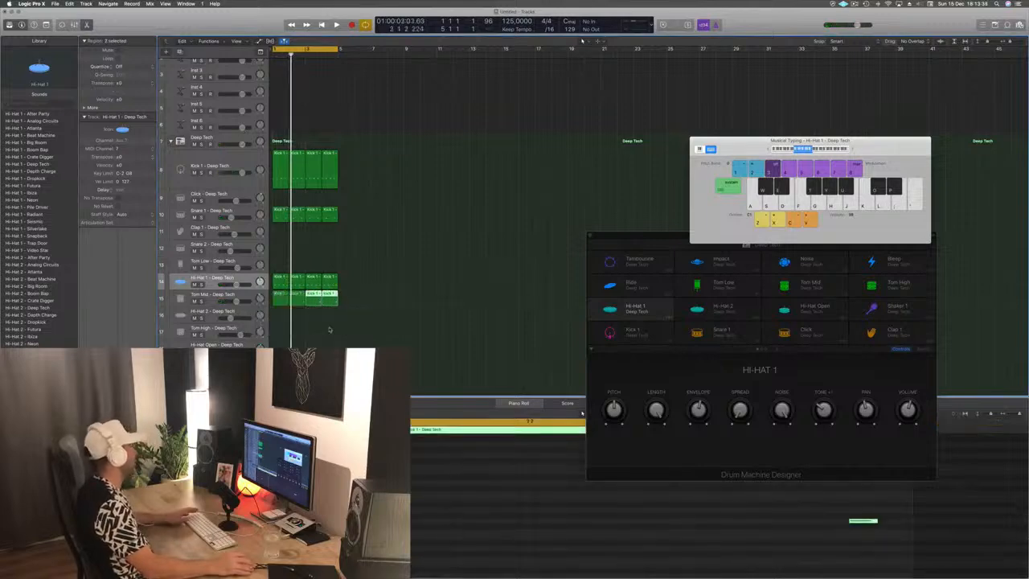
{"action": "key", "text": "space"}
{"action": "scroll", "coordinate": [372, 303], "scroll_direction": "up", "scroll_amount": 2}
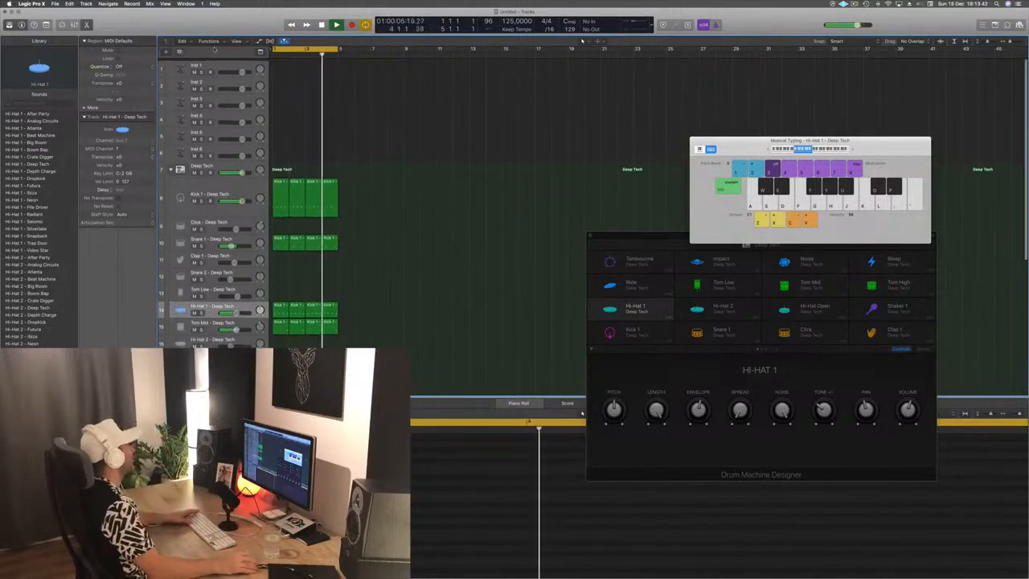
Step: Open the Alchemy synth on the Inst 1 track and load the 80s Electro Bass preset from the Bass category
{"action": "left_click", "coordinate": [201, 64]}
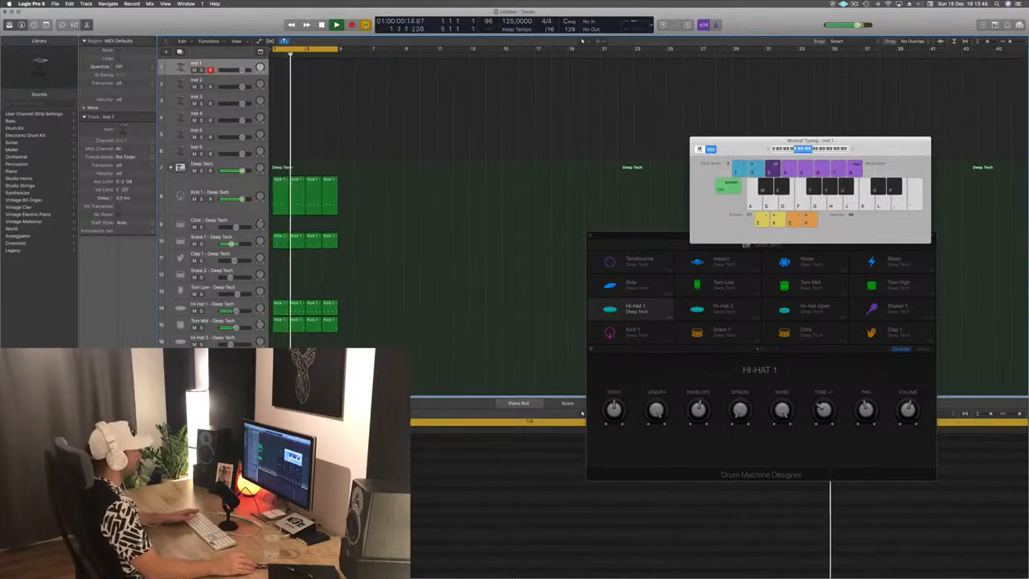
{"action": "double_click", "coordinate": [181, 68]}
{"action": "left_click_drag", "start_coordinate": [243, 30], "coordinate": [528, 87]}
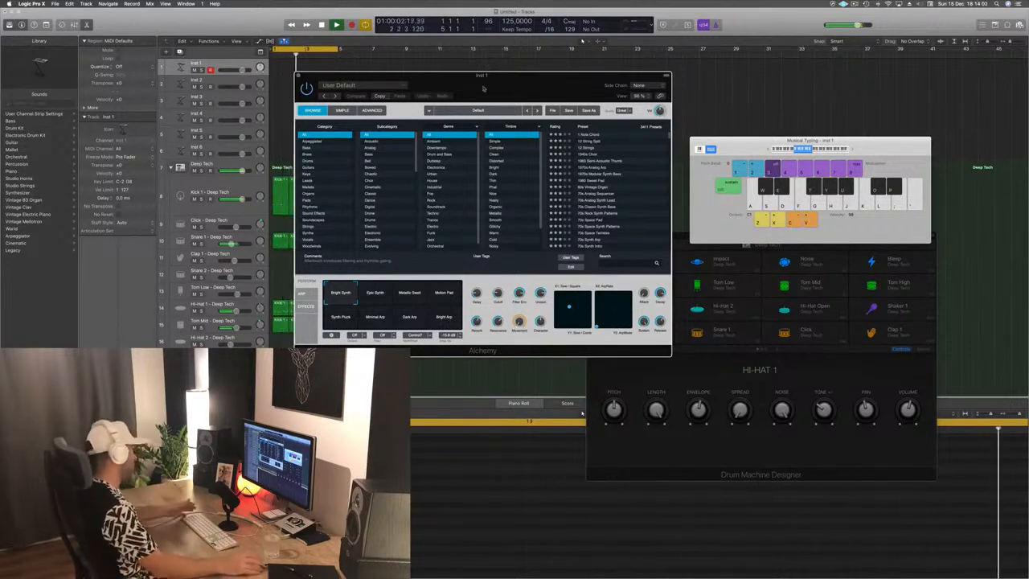
{"action": "key", "text": "Down"}
{"action": "key", "text": "Down"}
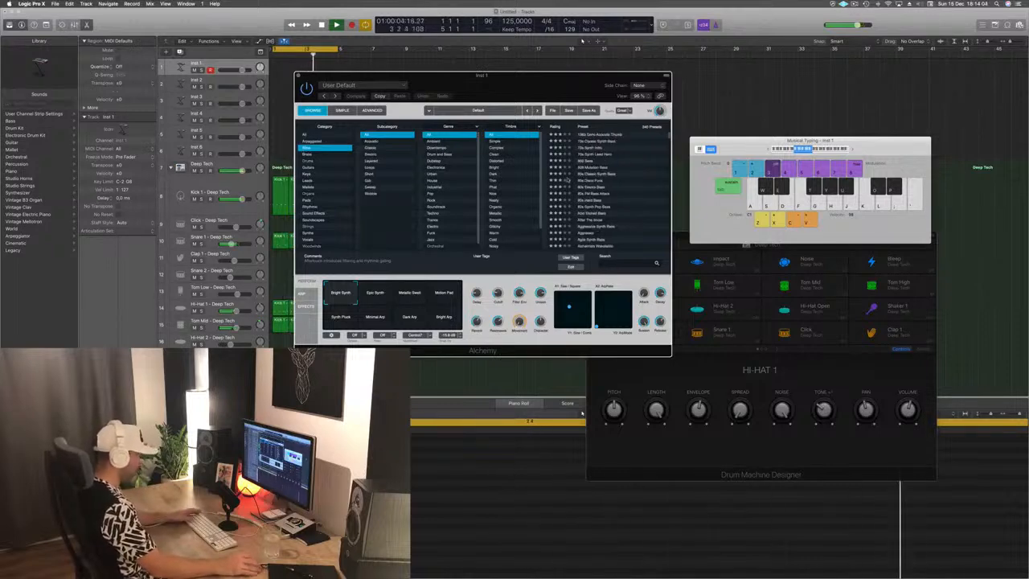
{"action": "left_click", "coordinate": [581, 189]}
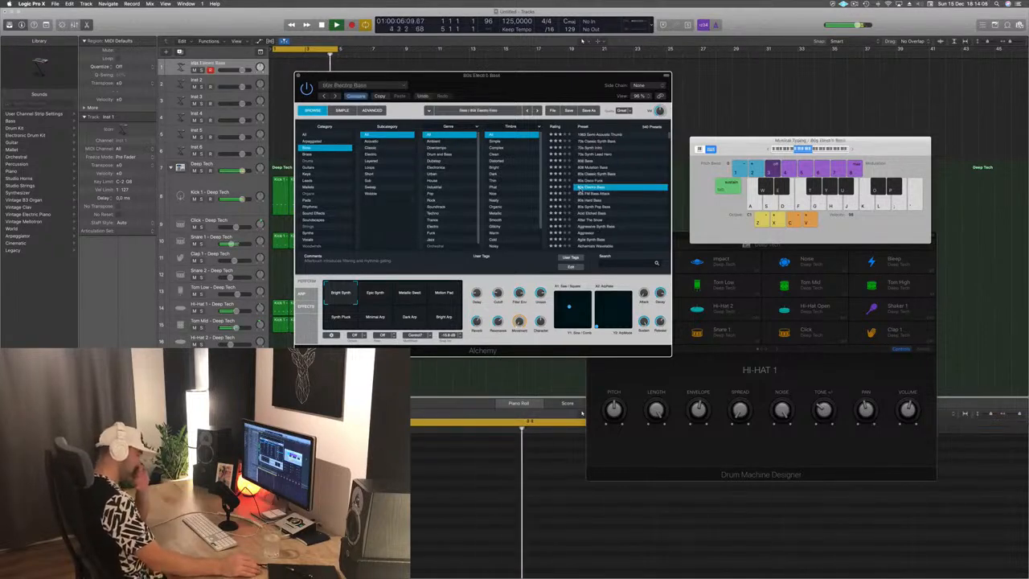
{"action": "left_click_drag", "start_coordinate": [576, 96], "coordinate": [582, 90]}
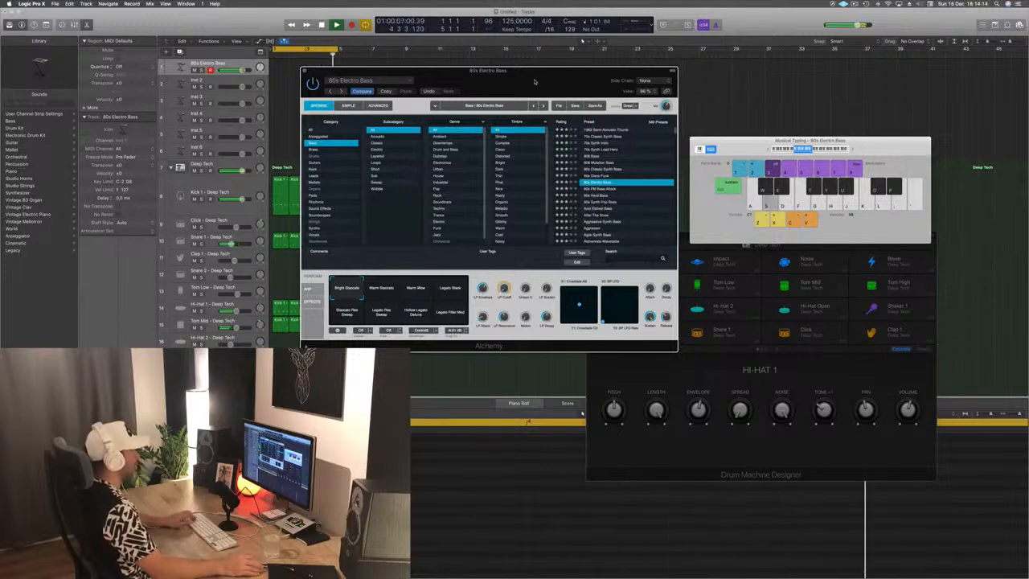
Step: Audition the bass preset's performance variations against the looping drums and choose Warm Wow
{"action": "left_click", "coordinate": [386, 288]}
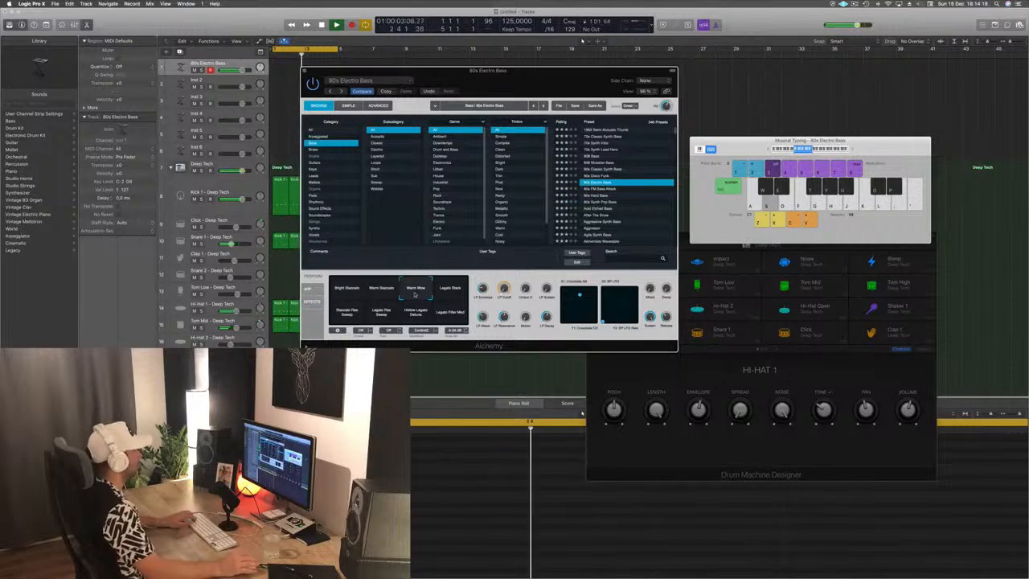
{"action": "left_click", "coordinate": [460, 294]}
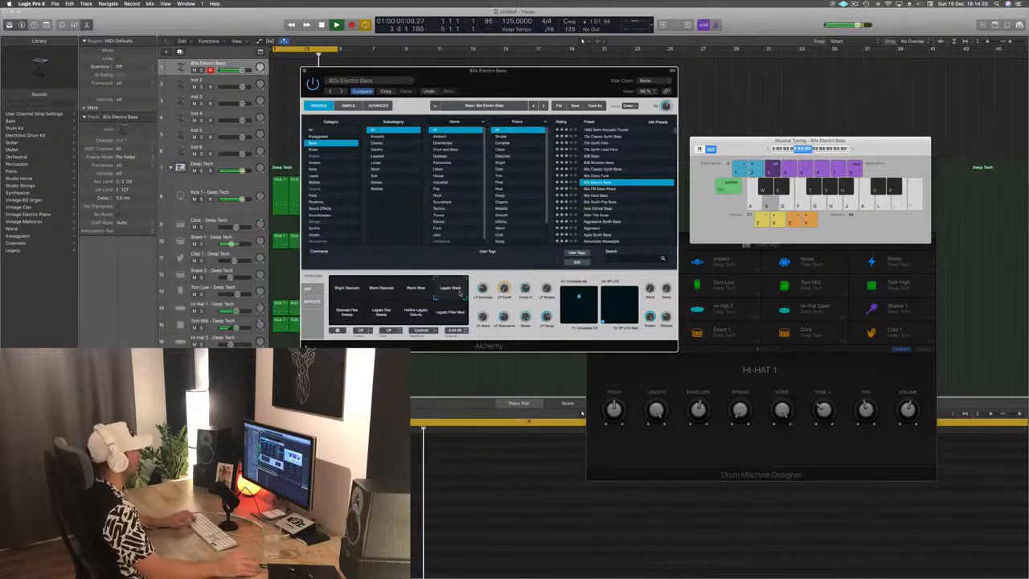
{"action": "left_click", "coordinate": [340, 318]}
{"action": "left_click", "coordinate": [370, 319]}
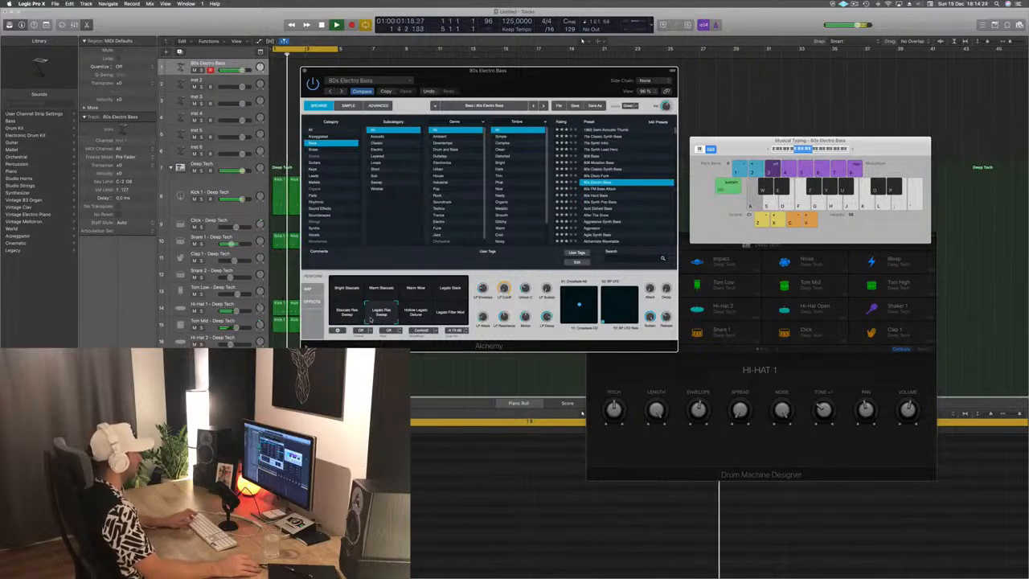
{"action": "left_click", "coordinate": [418, 318]}
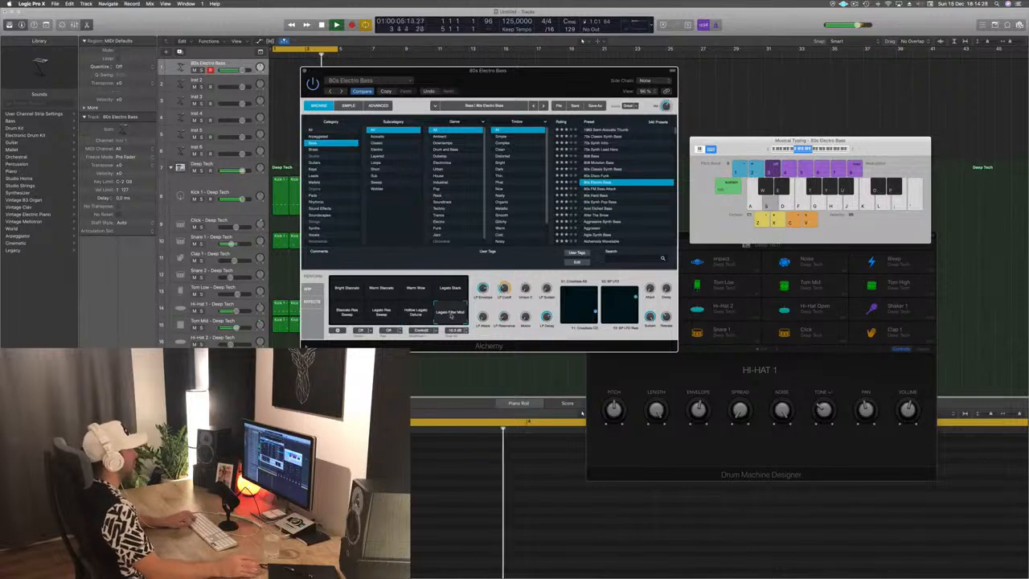
{"action": "left_click", "coordinate": [382, 291]}
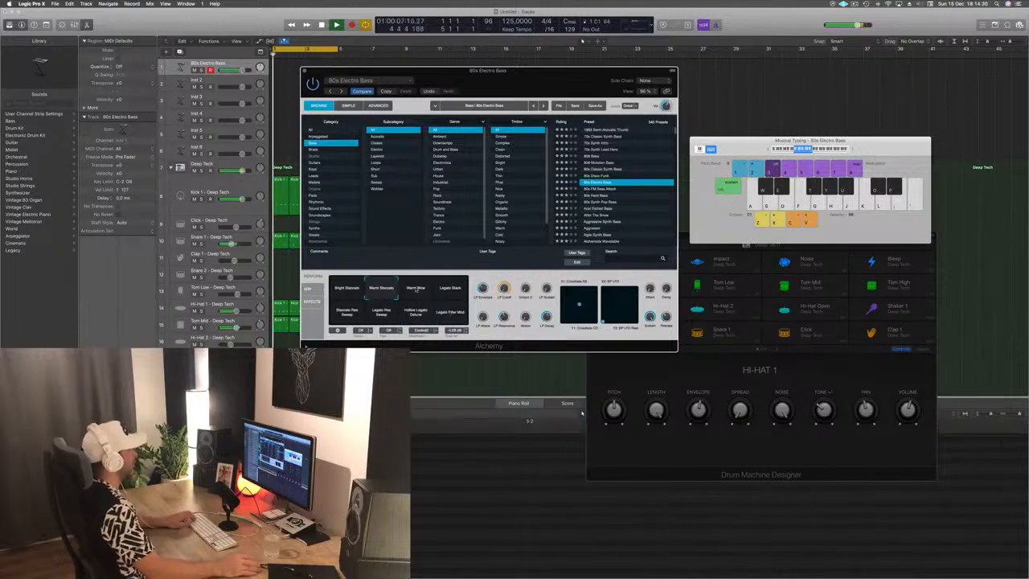
{"action": "left_click", "coordinate": [415, 289]}
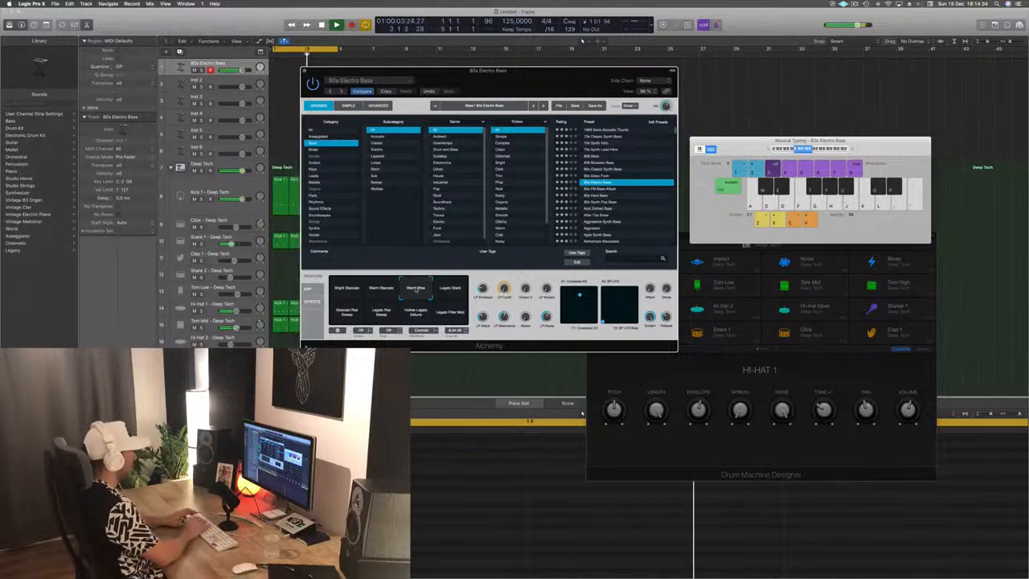
Step: Record a bass line on the 80s Electro Bass track over the looping drums
{"action": "key", "text": "r"}
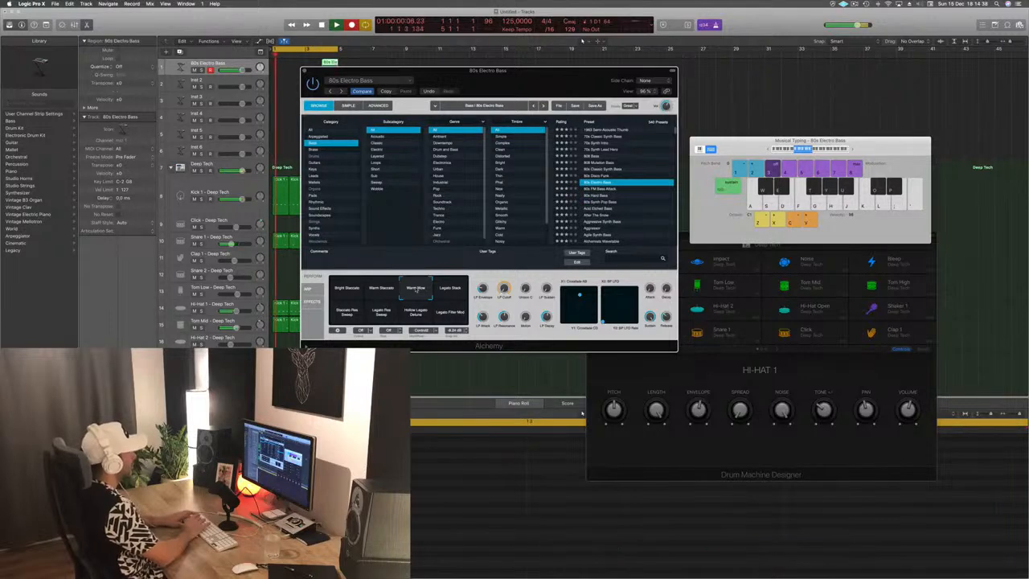
{"action": "key", "text": "s"}
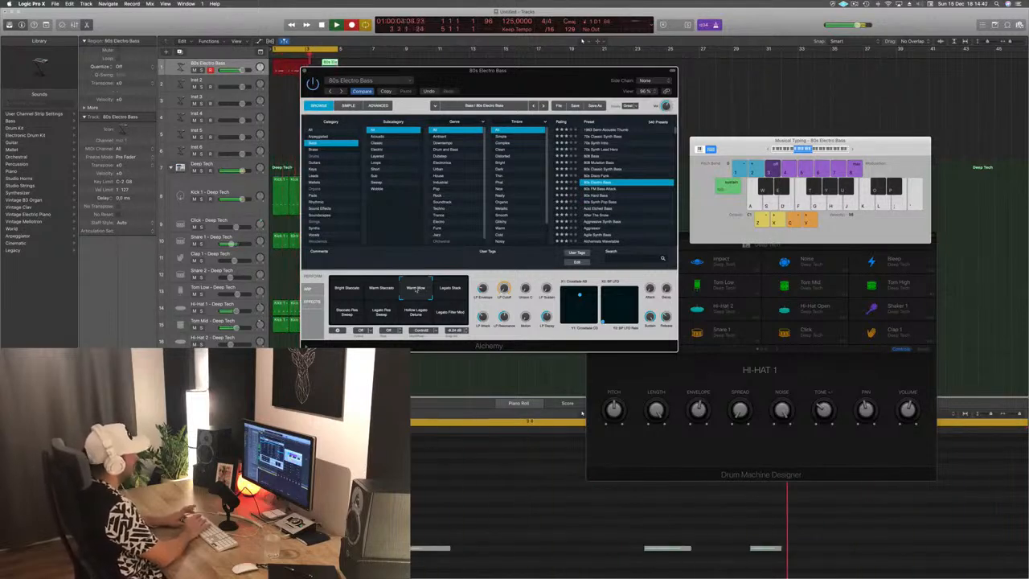
{"action": "key", "text": "space"}
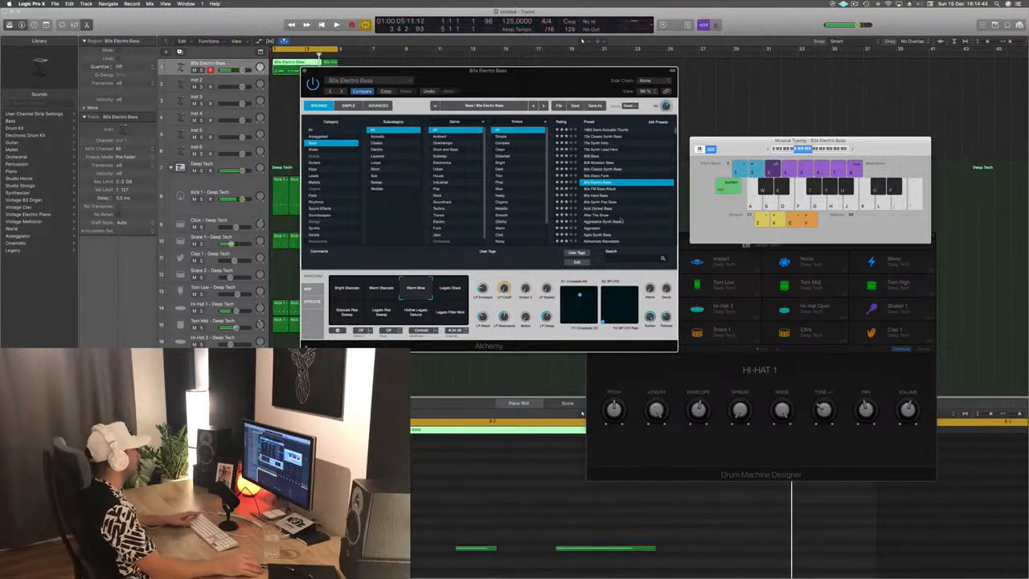
Step: Move the Alchemy window off the arrangement and join the two recorded bass regions into one four-bar region
{"action": "left_click_drag", "start_coordinate": [482, 71], "coordinate": [789, 71]}
{"action": "left_click", "coordinate": [348, 75]}
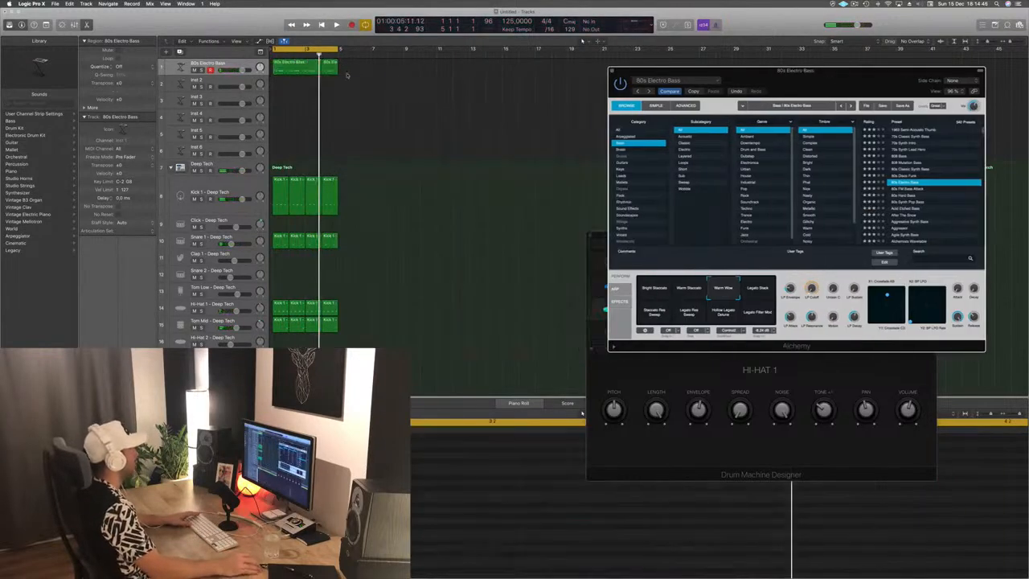
{"action": "left_click", "coordinate": [308, 75]}
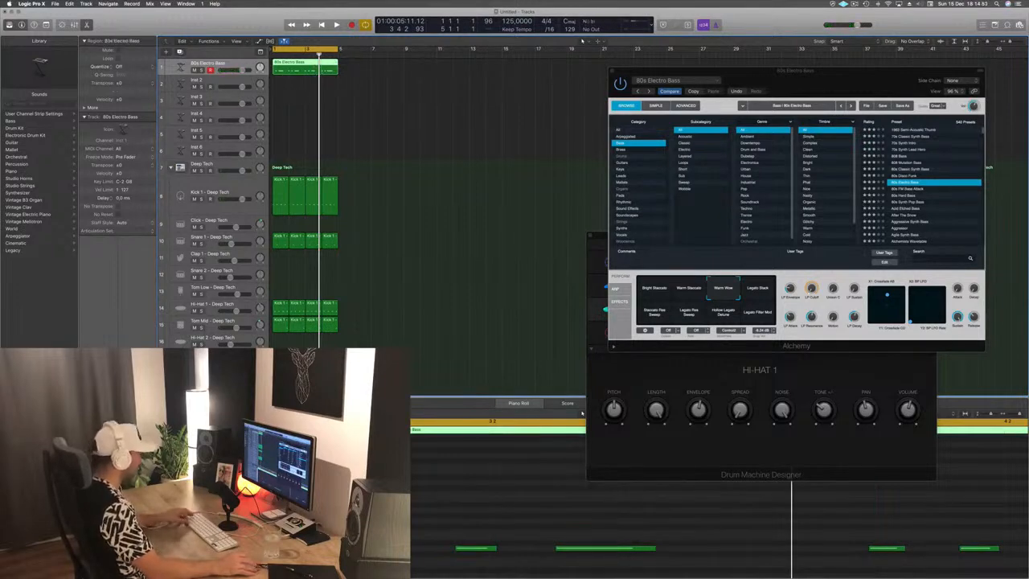
Step: Play the bass line with the drums and examine its notes in the Piano Roll
{"action": "key", "text": "space"}
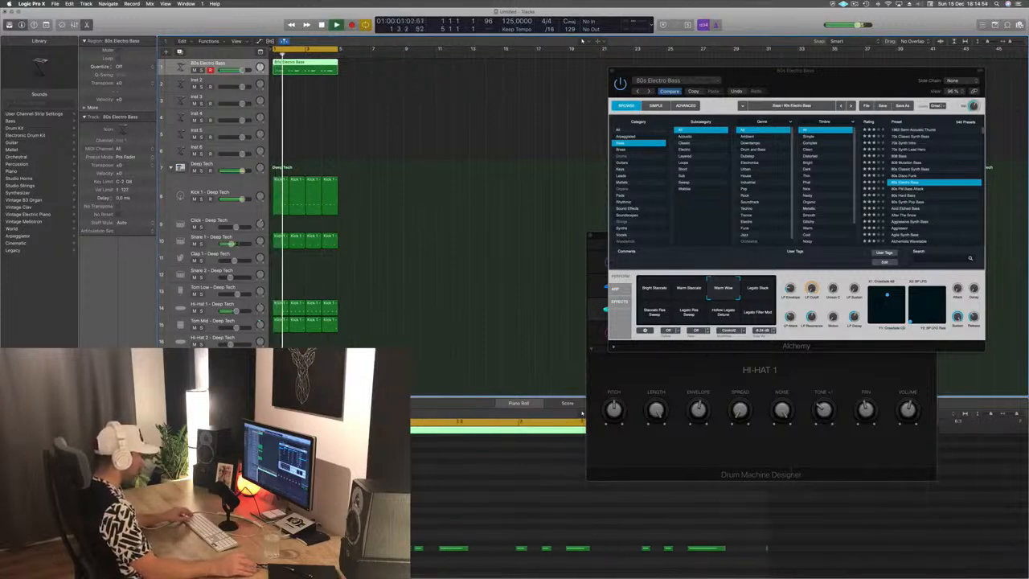
{"action": "left_click", "coordinate": [582, 414]}
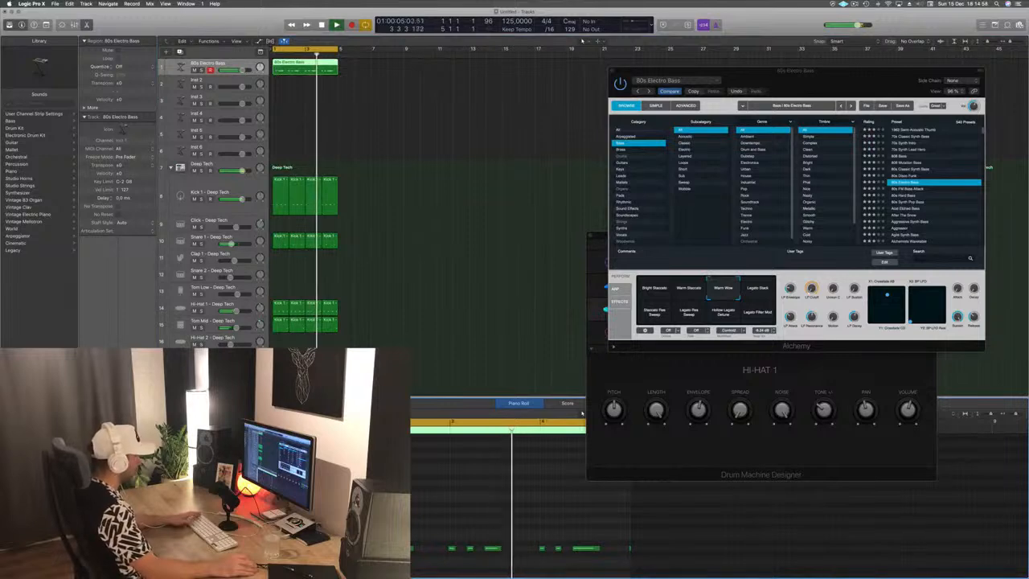
{"action": "key", "text": "space"}
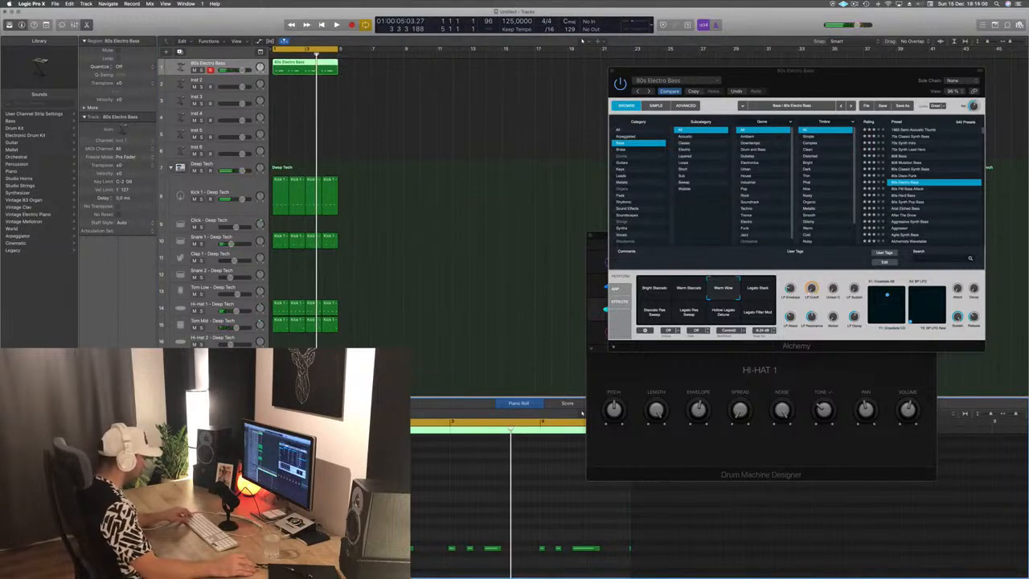
{"action": "key", "text": "space"}
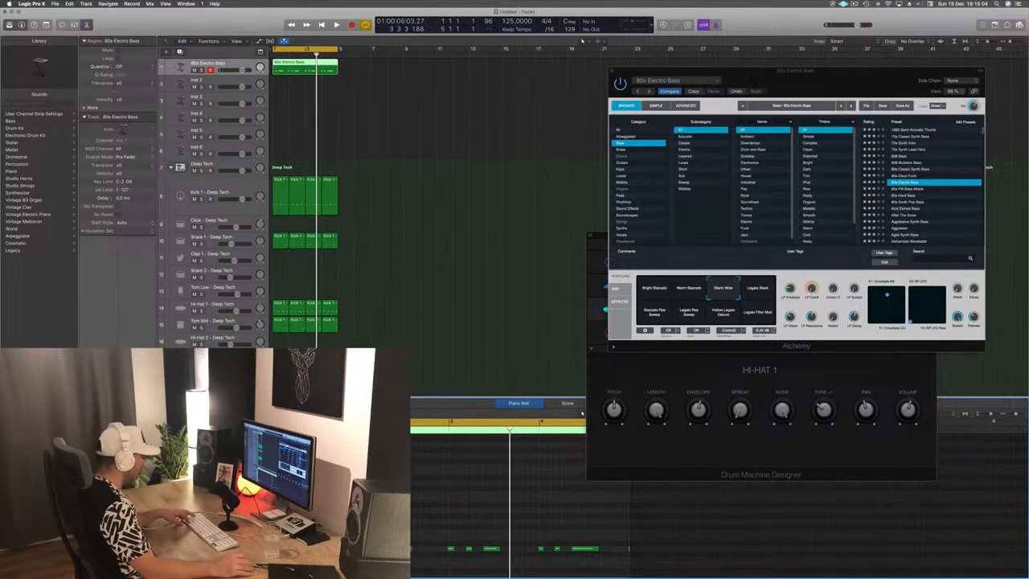
{"action": "key", "text": "space"}
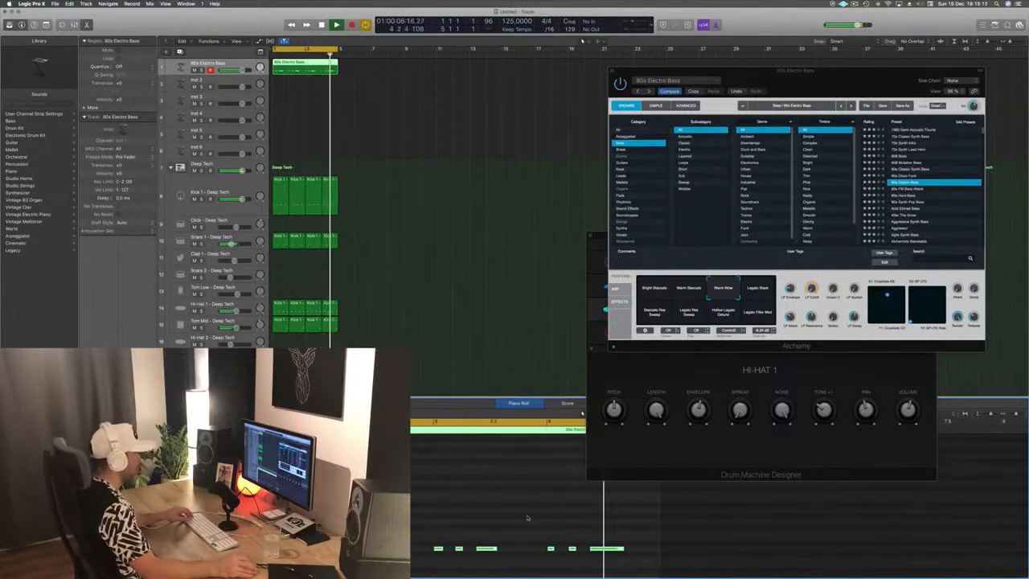
Step: Bring the Alchemy window back over the arrangement and replay the four-bar loop
{"action": "left_click_drag", "start_coordinate": [860, 77], "coordinate": [592, 111]}
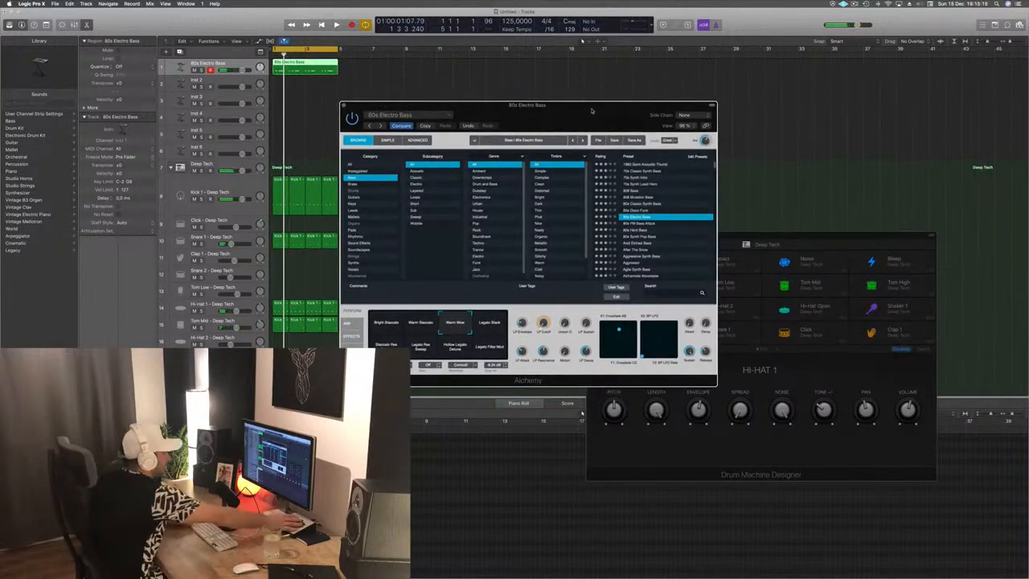
{"action": "key", "text": "space"}
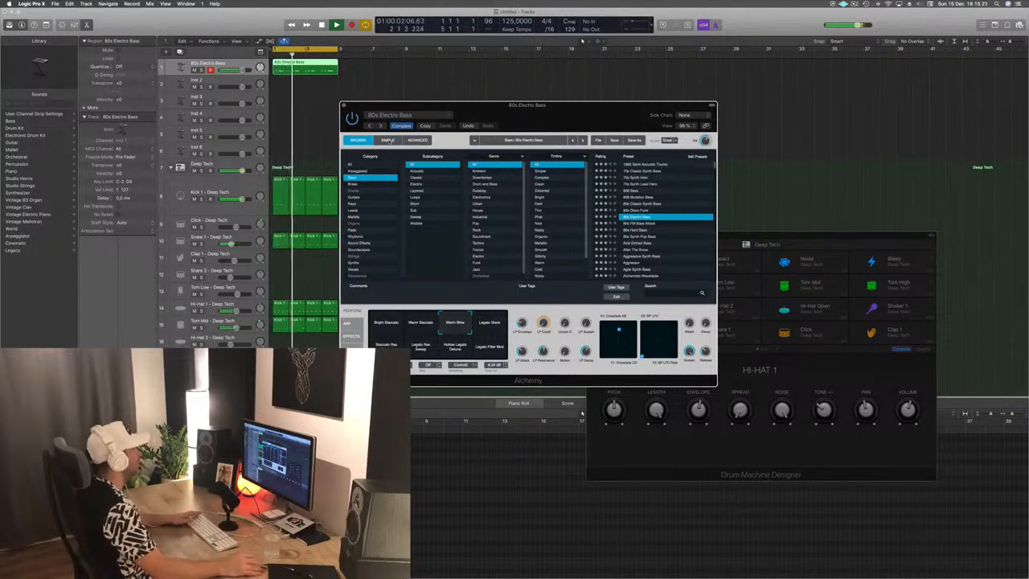
Step: Lengthen the release of the 80s Electro Bass AHDSR 1 envelope in the advanced settings and fine-tune the point at its start
{"action": "left_click", "coordinate": [417, 140]}
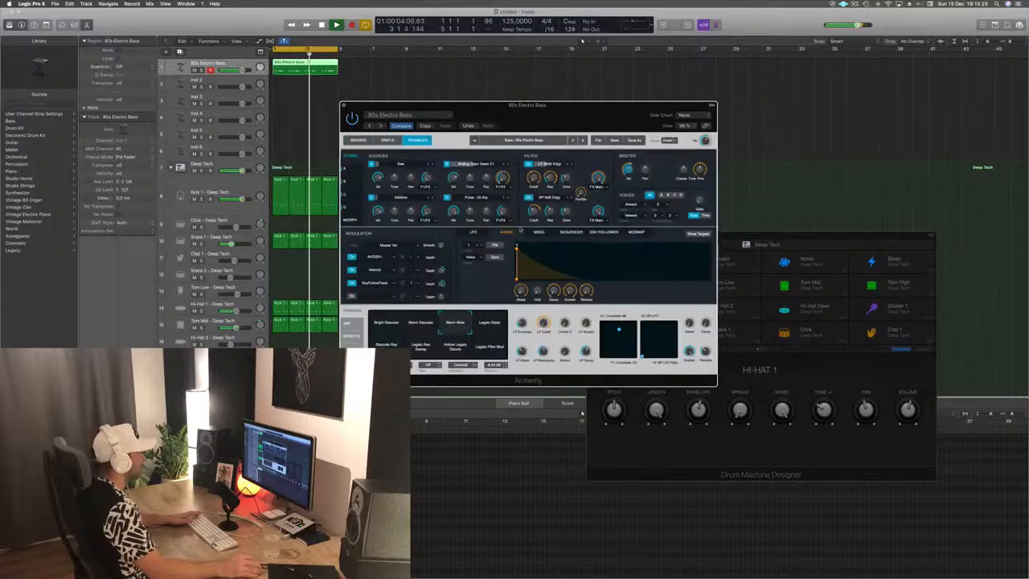
{"action": "left_click_drag", "start_coordinate": [517, 248], "coordinate": [593, 278]}
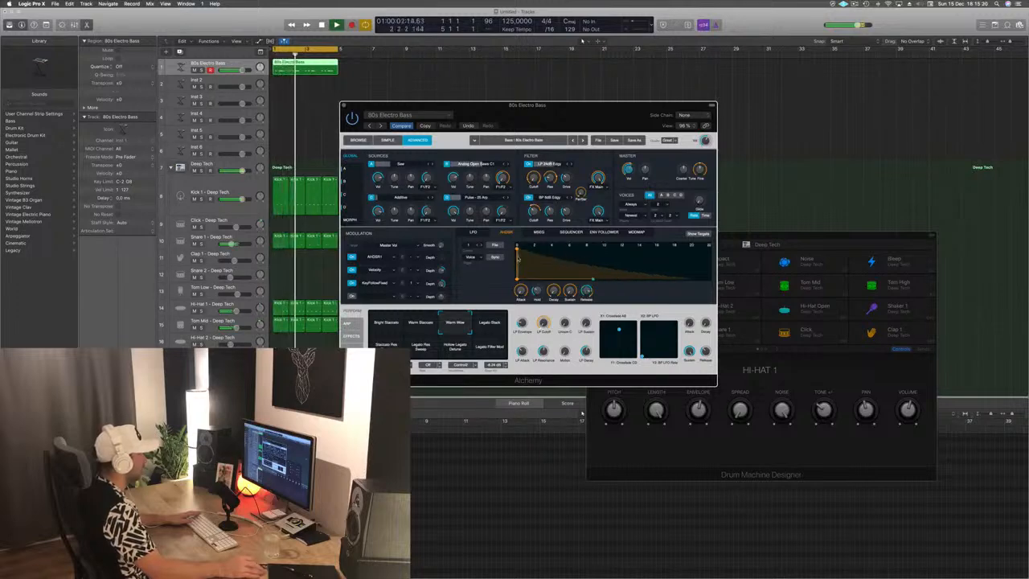
{"action": "left_click_drag", "start_coordinate": [520, 249], "coordinate": [517, 249]}
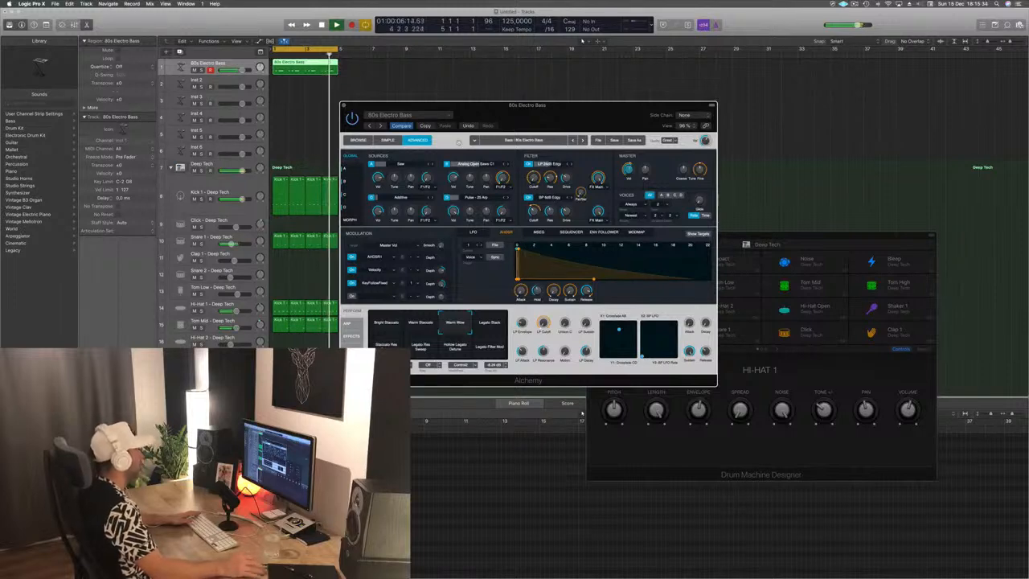
{"action": "left_click_drag", "start_coordinate": [562, 122], "coordinate": [582, 99]}
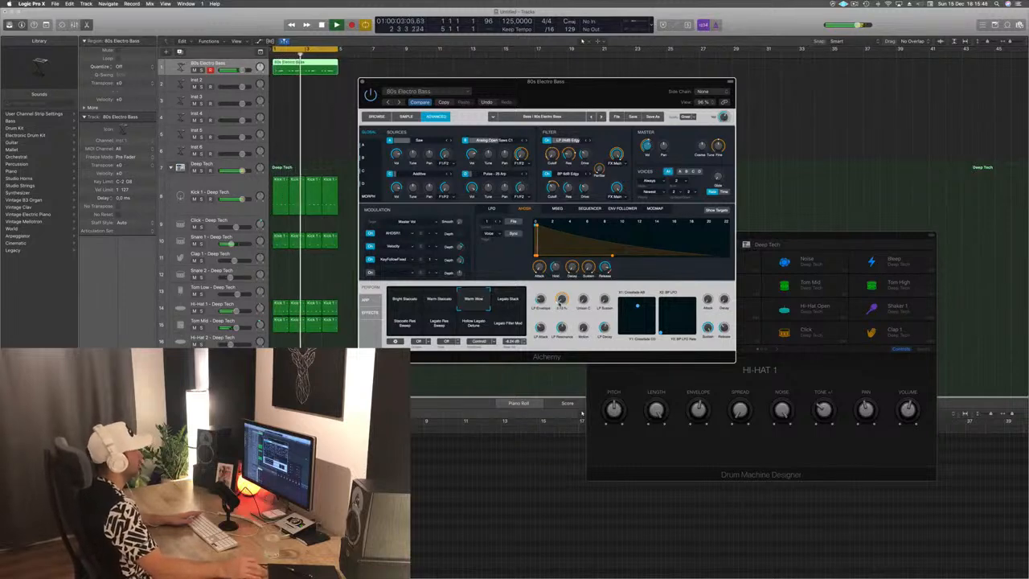
{"action": "left_click_drag", "start_coordinate": [567, 90], "coordinate": [635, 105]}
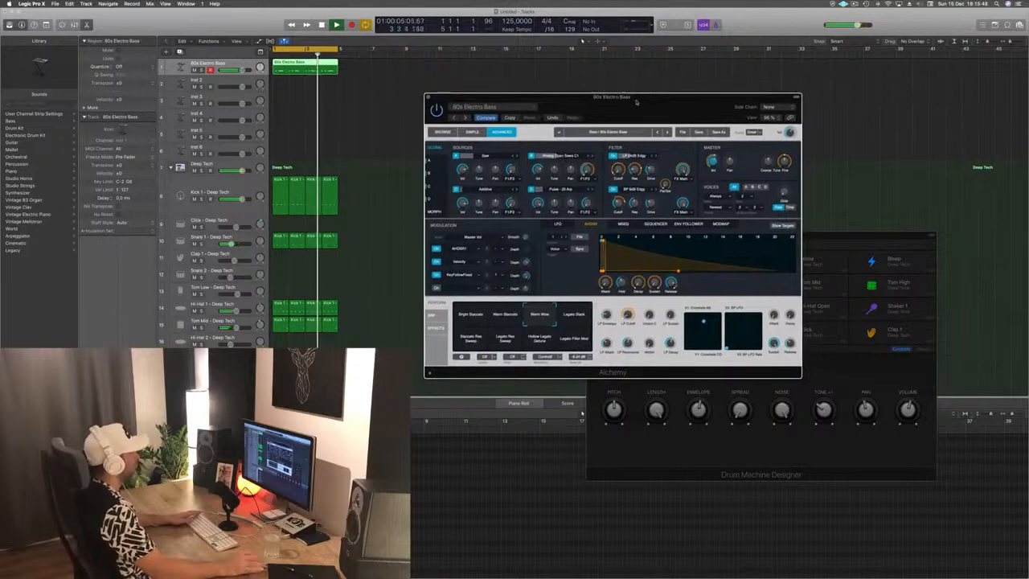
Step: Duplicate the 80s Electro Bass track with its Alchemy settings and copy the four-bar bass region onto the new track
{"action": "left_click", "coordinate": [217, 65]}
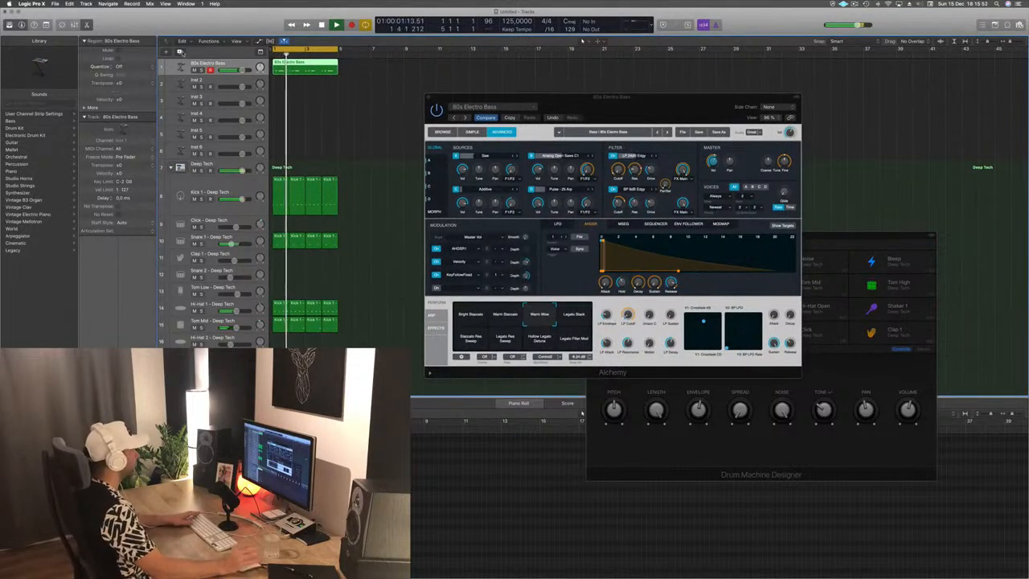
{"action": "key", "text": "super+d"}
{"action": "left_click_drag", "start_coordinate": [312, 69], "coordinate": [311, 86]}
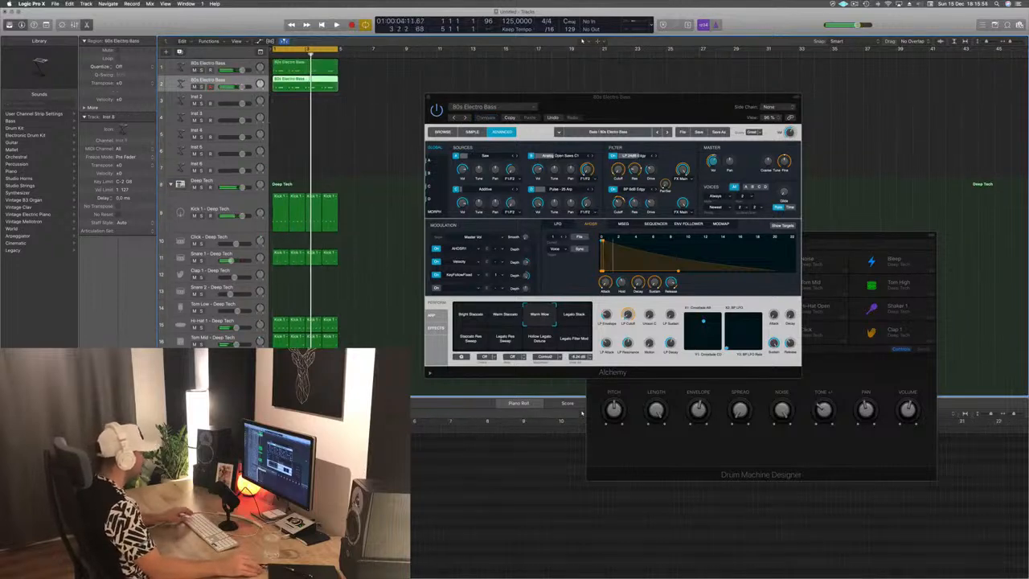
Step: In the copied bass region, shift the long notes one beat later and delete the short notes between them
{"action": "key", "text": "p"}
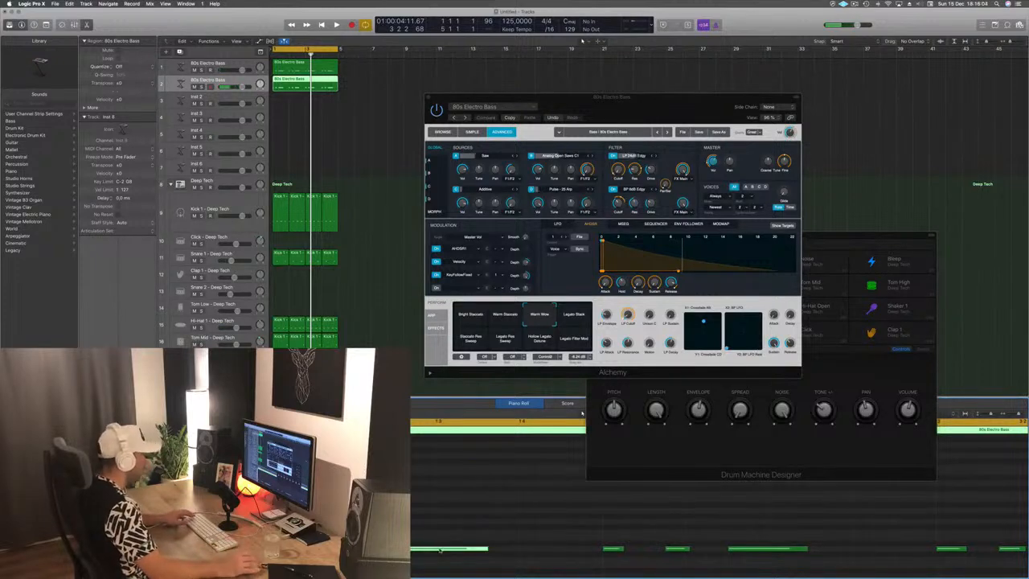
{"action": "left_click_drag", "start_coordinate": [442, 552], "coordinate": [517, 555]}
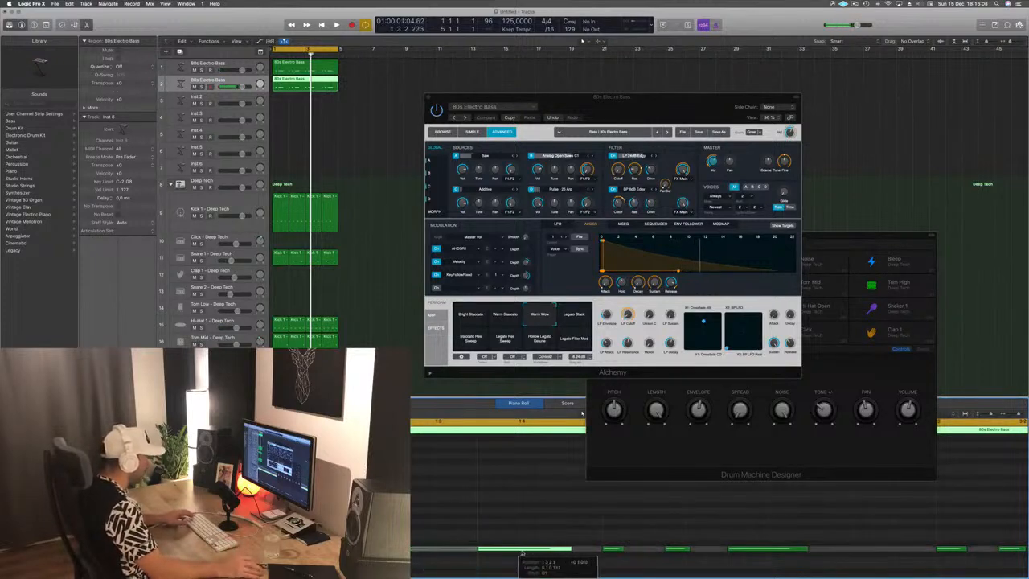
{"action": "scroll", "coordinate": [582, 413], "scroll_direction": "down", "scroll_amount": 1}
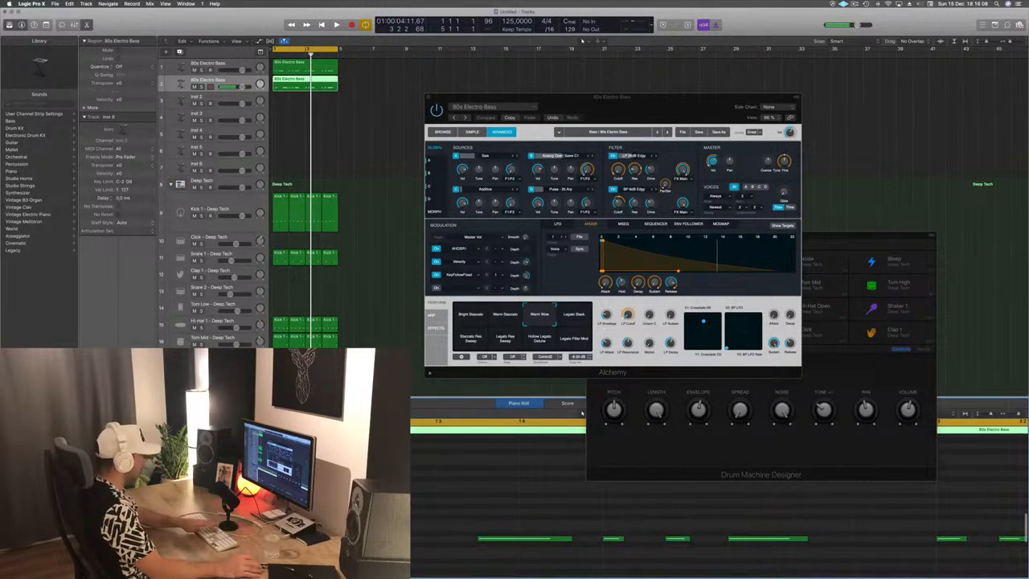
{"action": "scroll", "coordinate": [460, 548], "scroll_direction": "down", "scroll_amount": 5}
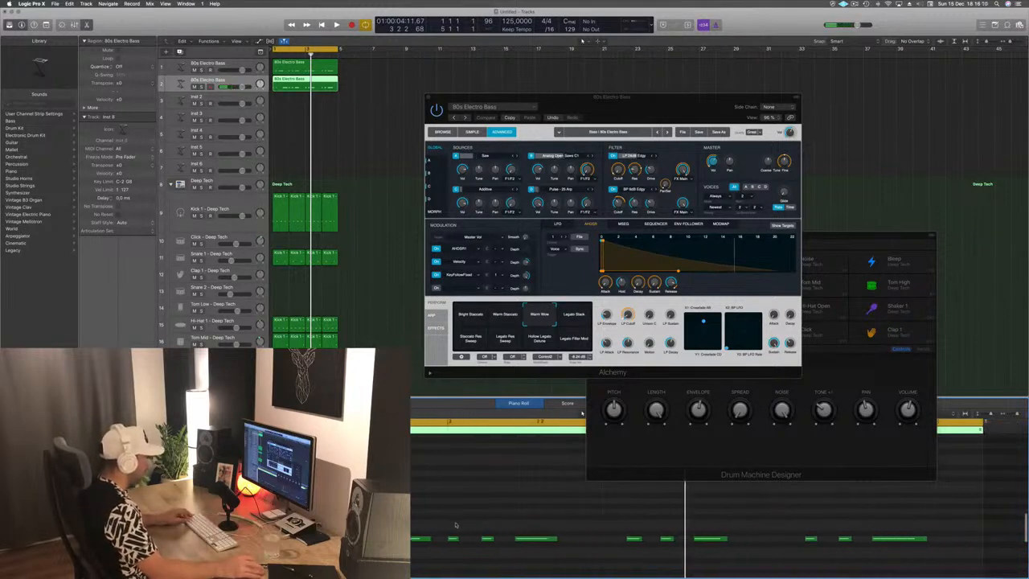
{"action": "left_click_drag", "start_coordinate": [455, 525], "coordinate": [496, 542]}
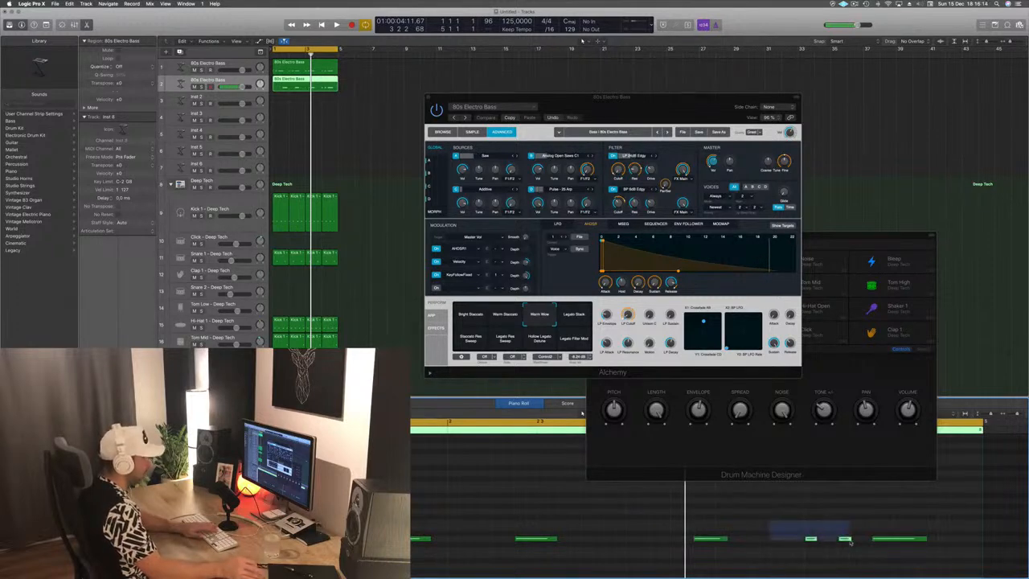
{"action": "left_click_drag", "start_coordinate": [851, 543], "coordinate": [851, 543]}
{"action": "key", "text": "Delete"}
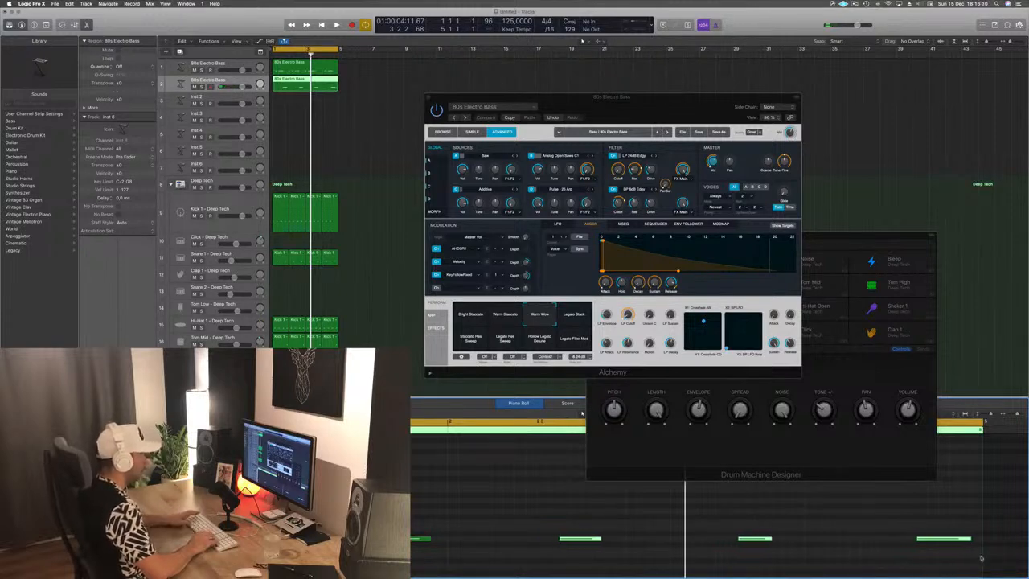
Step: Lengthen the four remaining notes of the copied region to about one and a half beats each and play the loop
{"action": "key", "text": "space"}
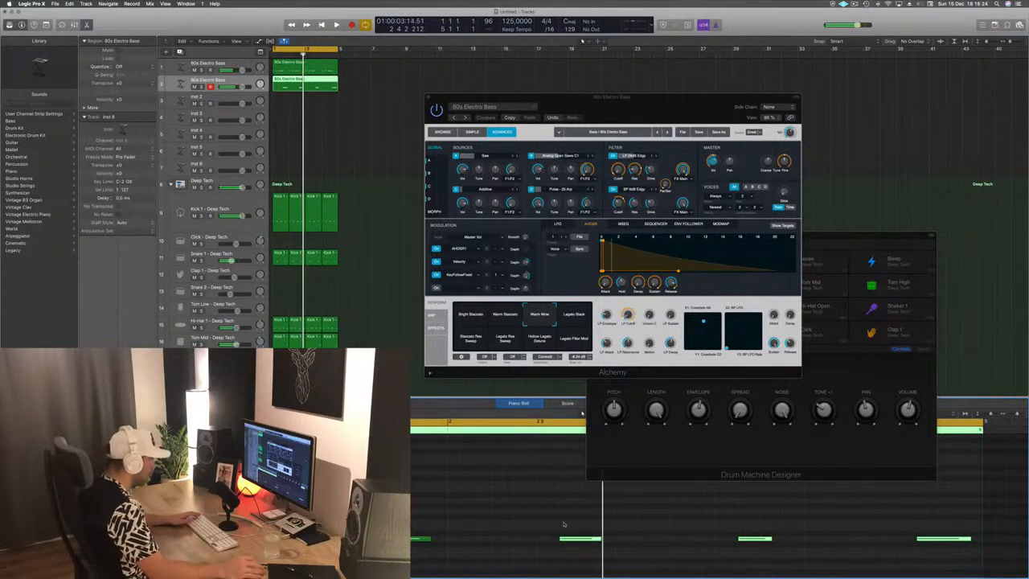
{"action": "left_click_drag", "start_coordinate": [600, 538], "coordinate": [610, 539]}
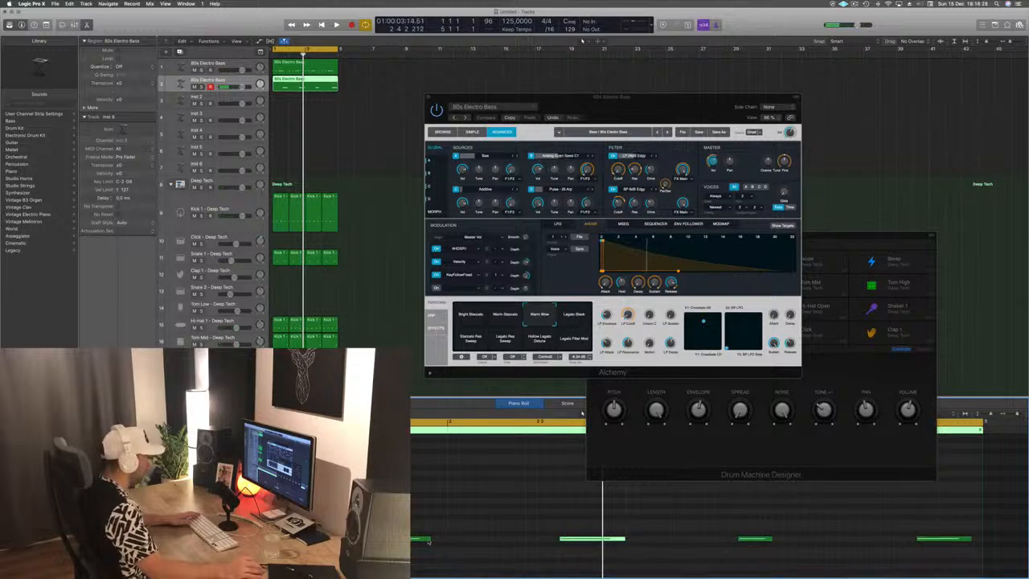
{"action": "left_click_drag", "start_coordinate": [430, 541], "coordinate": [445, 542]}
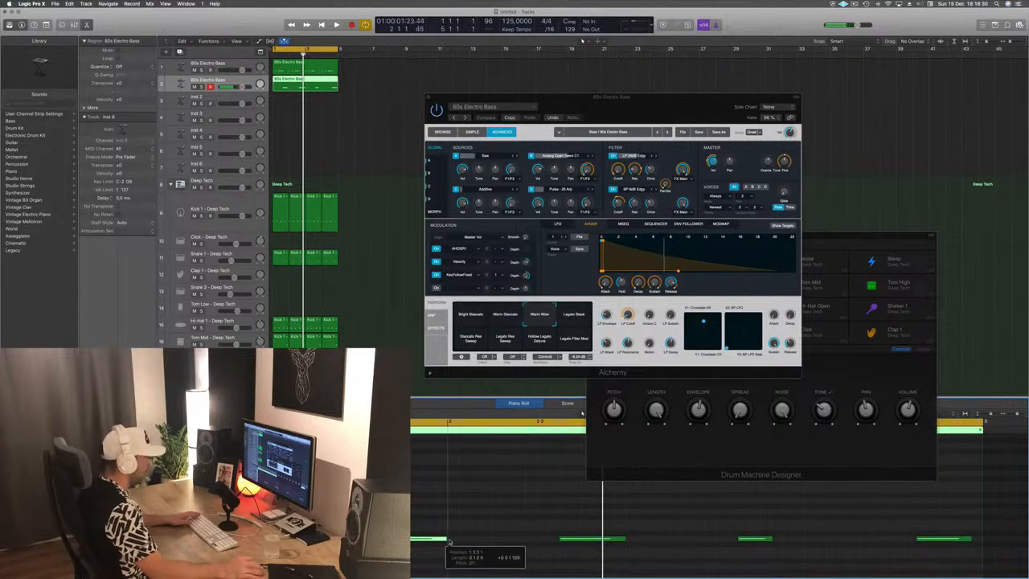
{"action": "left_click_drag", "start_coordinate": [770, 539], "coordinate": [797, 541]}
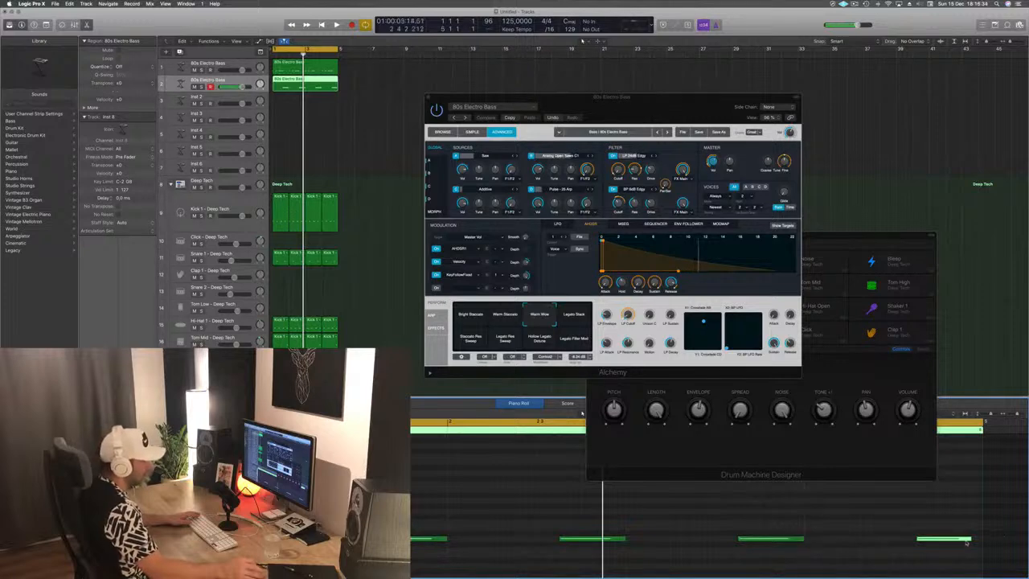
{"action": "left_click_drag", "start_coordinate": [971, 539], "coordinate": [975, 540]}
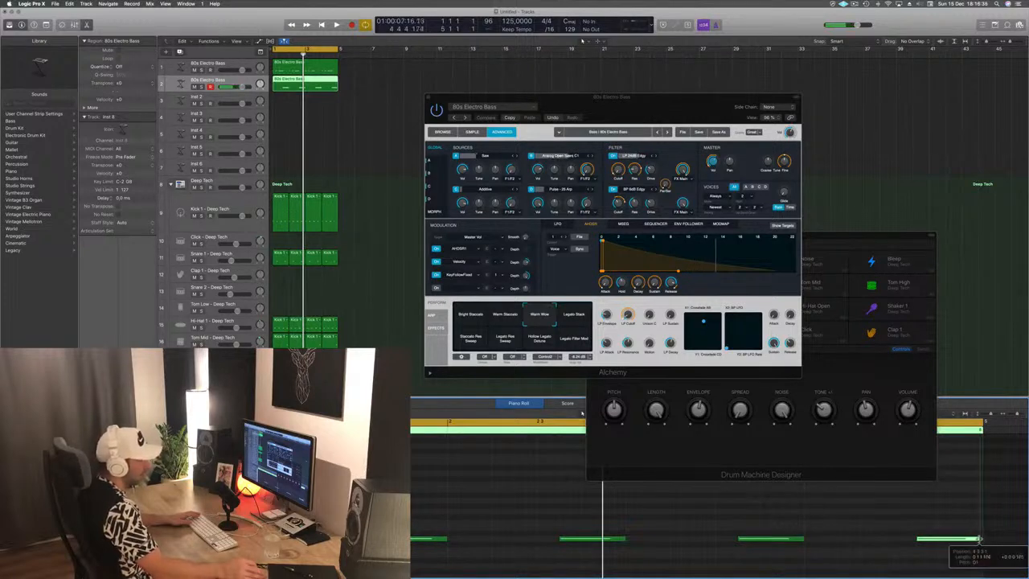
{"action": "key", "text": "space"}
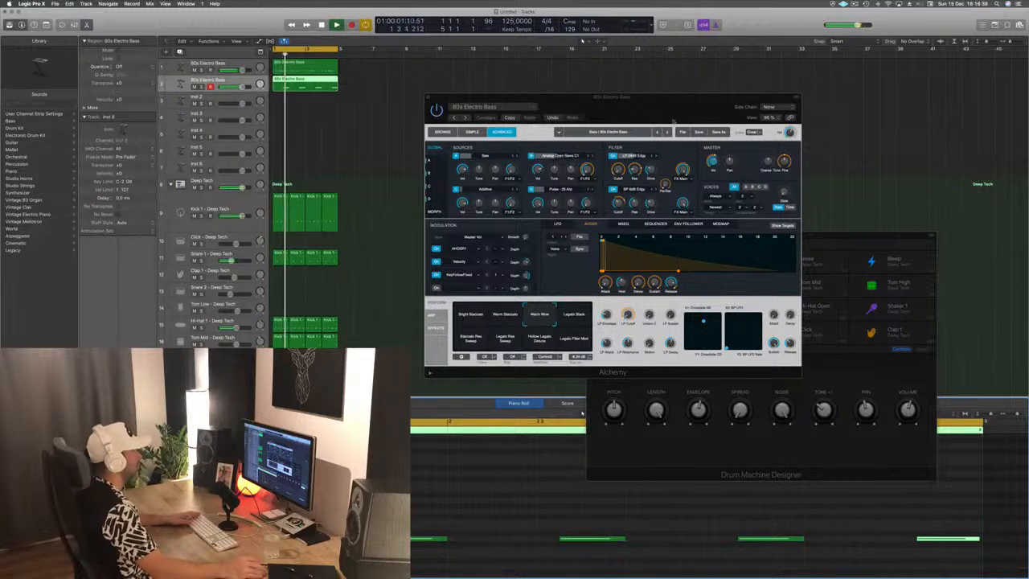
Step: Open the duplicated track's Alchemy in place of the original bass track's window and show its preset browser
{"action": "left_click_drag", "start_coordinate": [674, 120], "coordinate": [621, 86]}
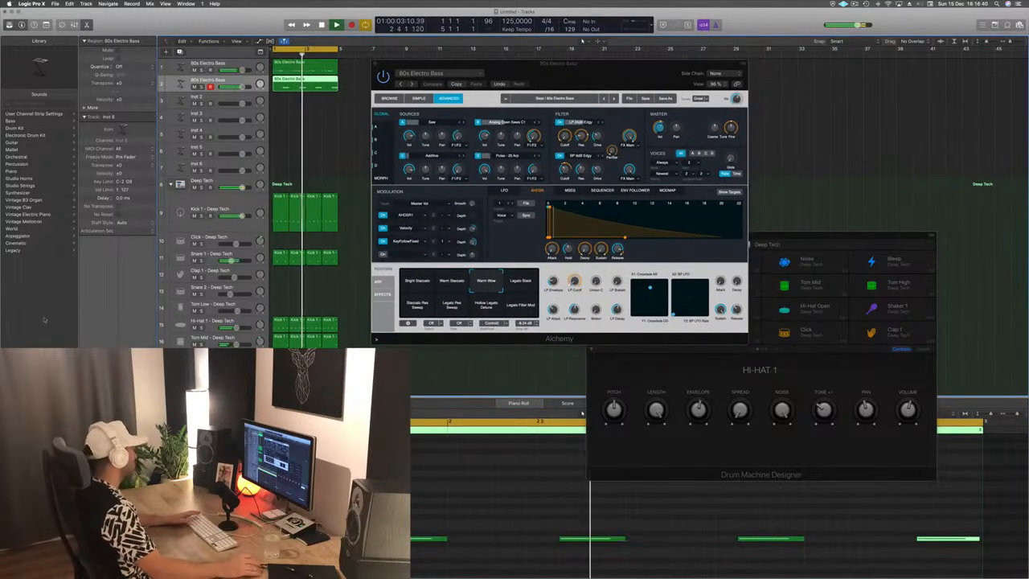
{"action": "key", "text": "space"}
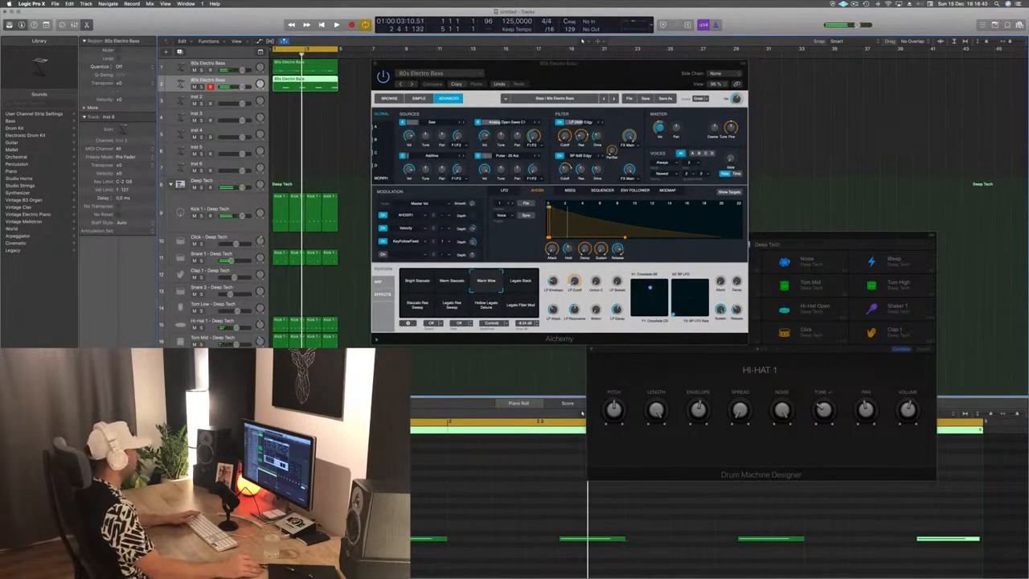
{"action": "left_click", "coordinate": [99, 394]}
{"action": "left_click_drag", "start_coordinate": [606, 73], "coordinate": [664, 70]}
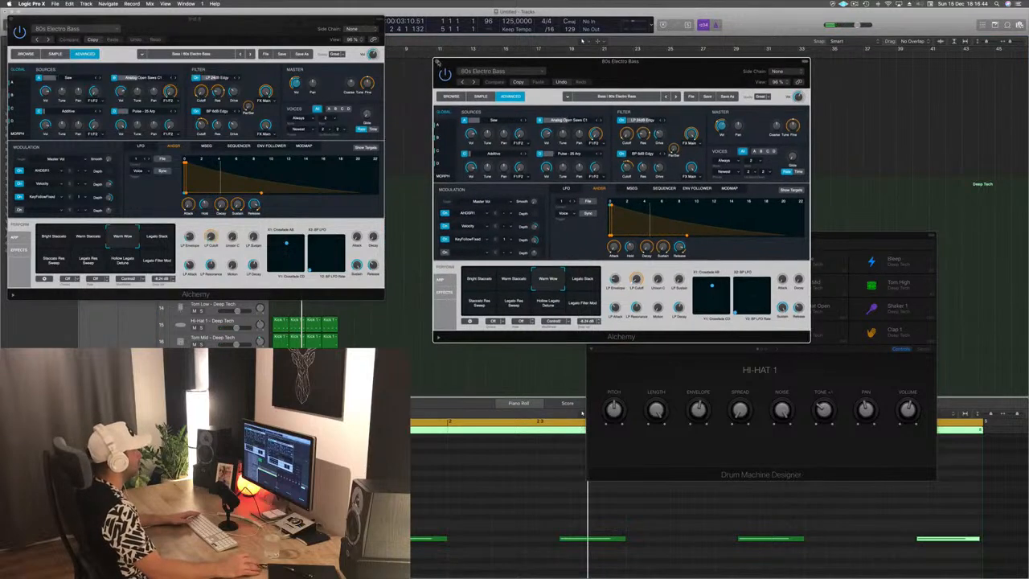
{"action": "left_click", "coordinate": [436, 61]}
{"action": "left_click_drag", "start_coordinate": [259, 22], "coordinate": [767, 76]}
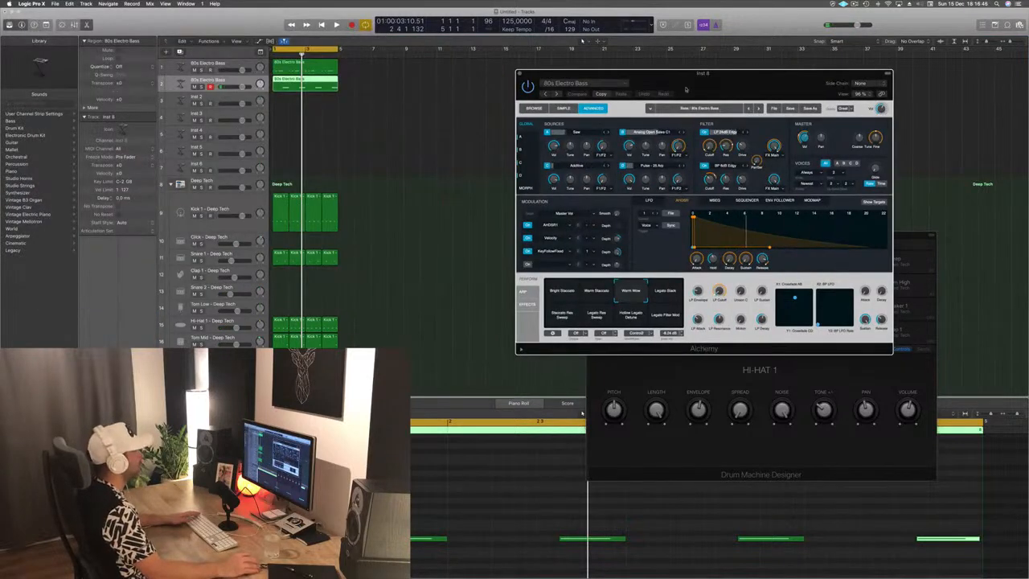
{"action": "key", "text": "space"}
{"action": "left_click", "coordinate": [534, 108]}
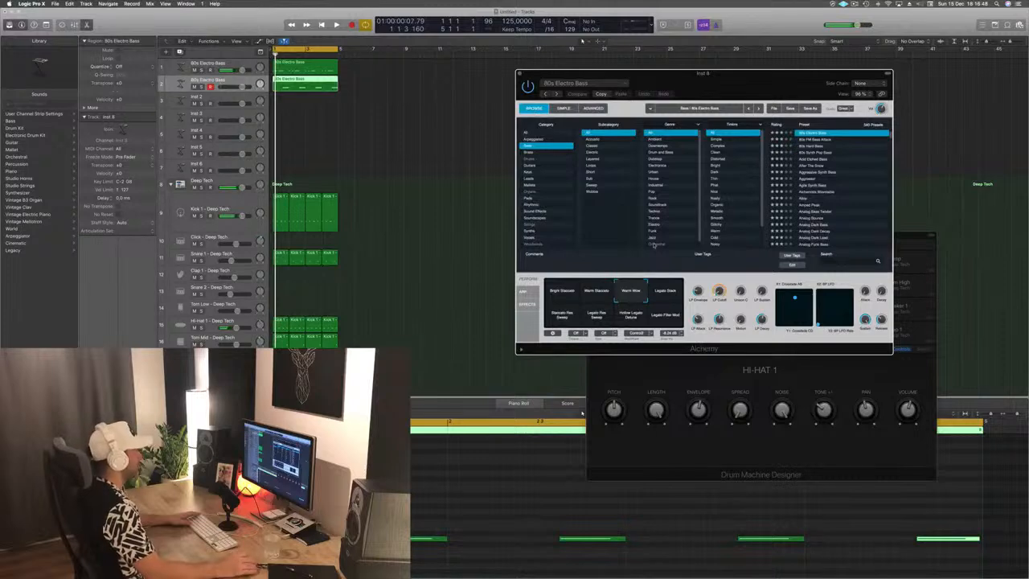
{"action": "left_click_drag", "start_coordinate": [766, 93], "coordinate": [686, 70]}
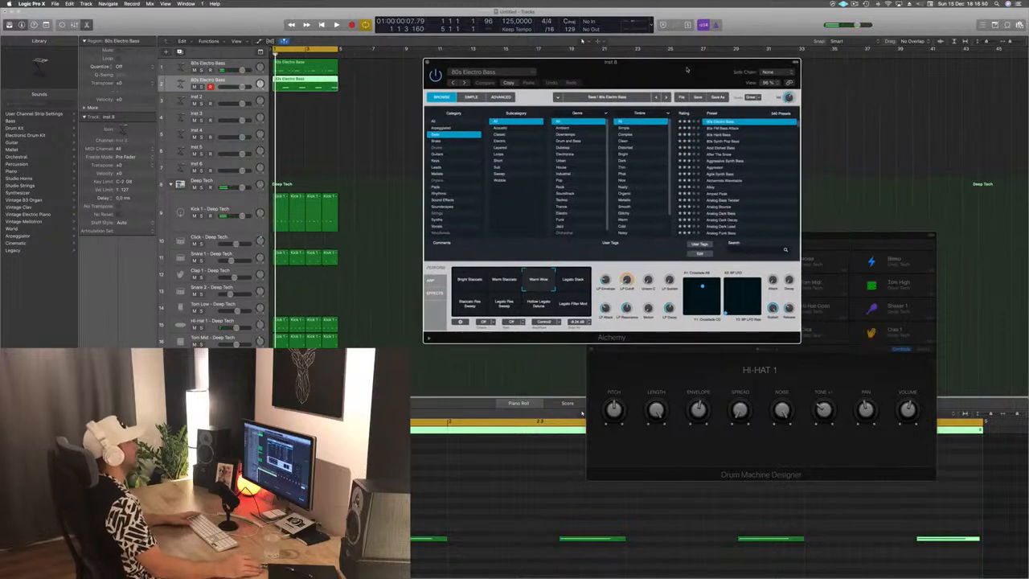
Step: Try the bass presets After The Snow, 80s Synth Pop Bass and Acid Etched Bass on the duplicated track
{"action": "left_click", "coordinate": [723, 154]}
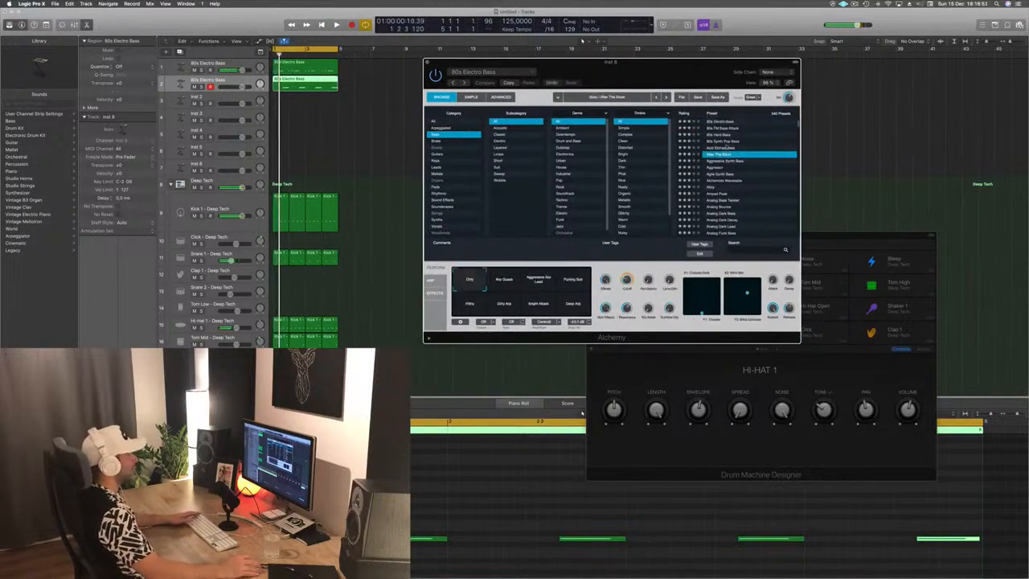
{"action": "left_click", "coordinate": [724, 142]}
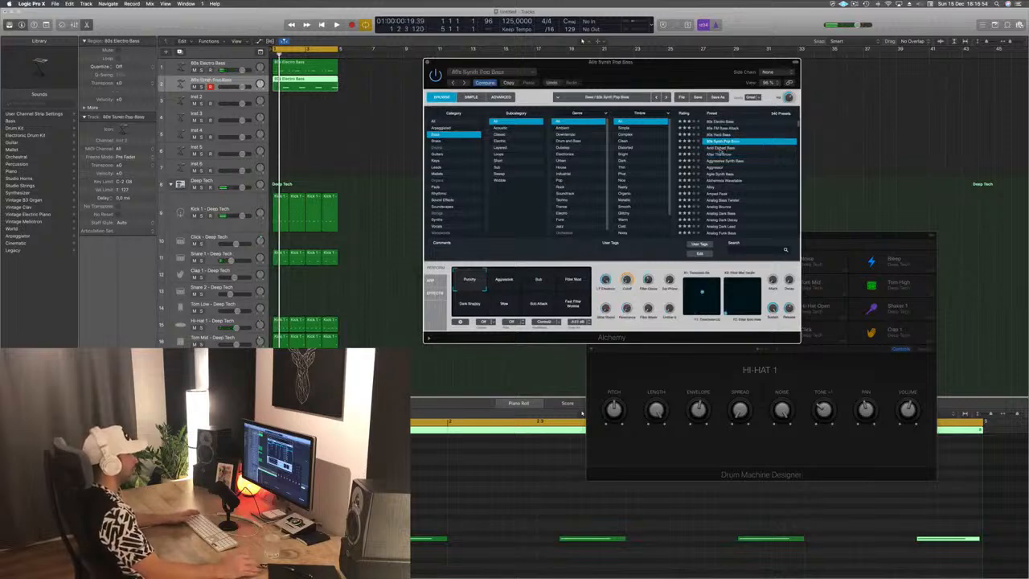
{"action": "left_click", "coordinate": [724, 148]}
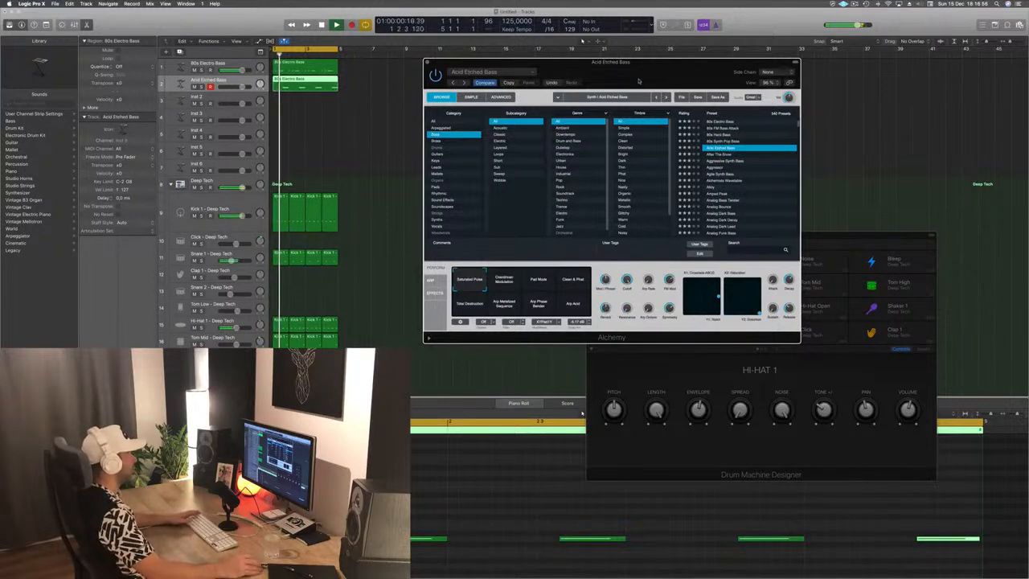
Step: Transpose all notes of the copied bass region upward in the Piano Roll, keeping the Alchemy window clear of the notes
{"action": "left_click_drag", "start_coordinate": [640, 76], "coordinate": [674, 85]}
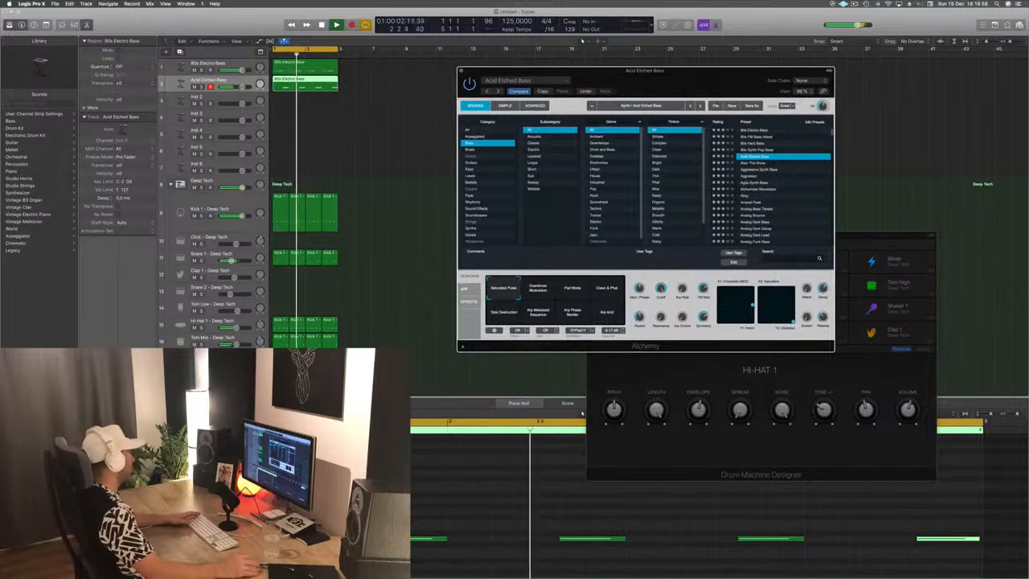
{"action": "left_click", "coordinate": [582, 413]}
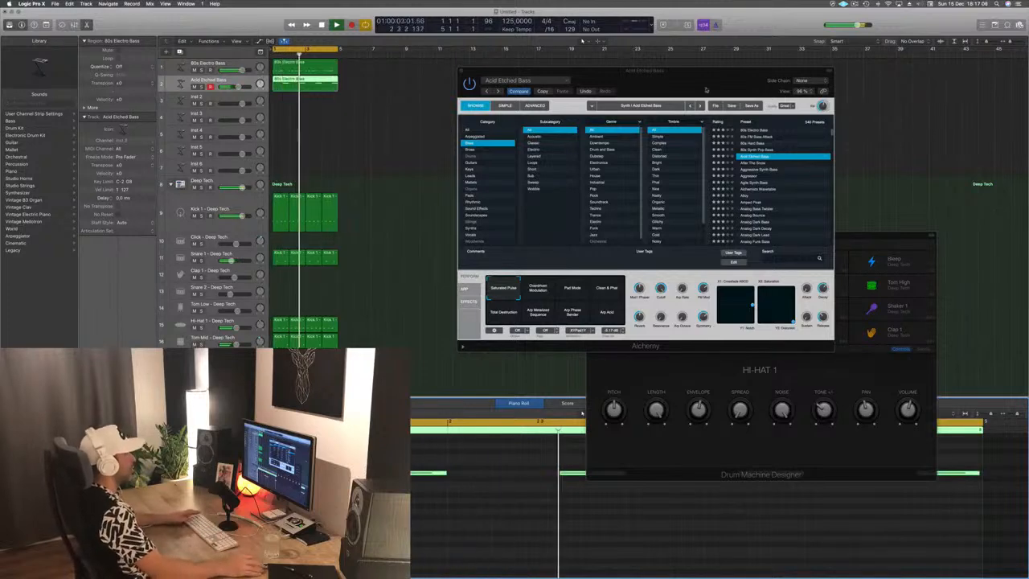
{"action": "left_click_drag", "start_coordinate": [706, 90], "coordinate": [614, 131]}
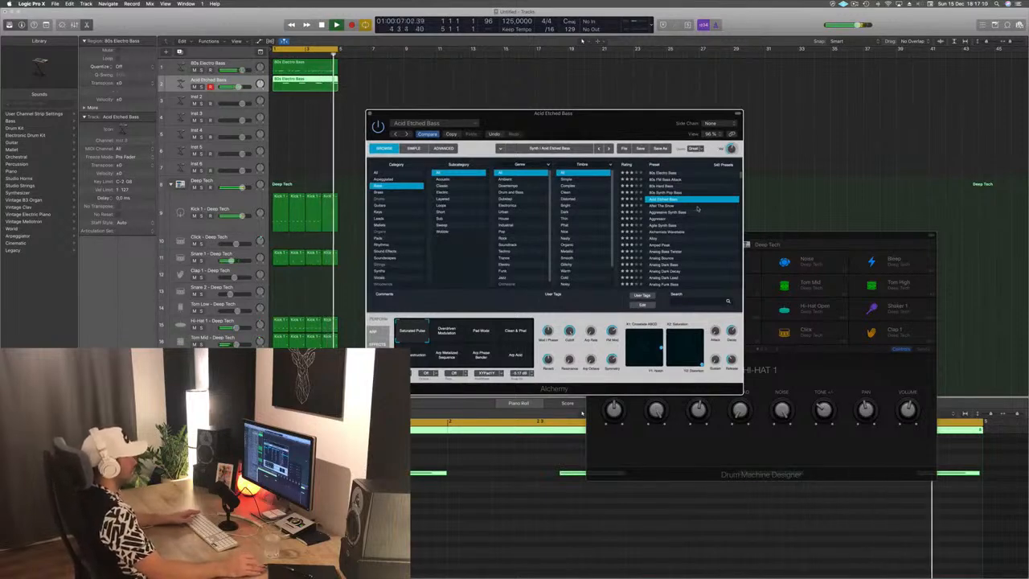
Step: Audition After The Snow and Aggressor over the loop, then load Agile Synth Bass with its Smaller variation
{"action": "left_click", "coordinate": [665, 207]}
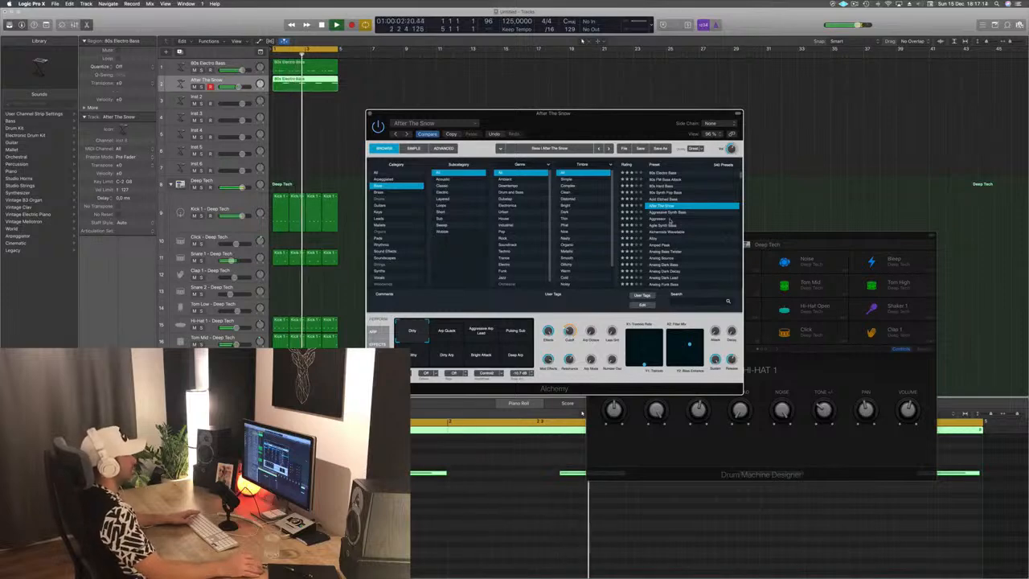
{"action": "left_click", "coordinate": [668, 220]}
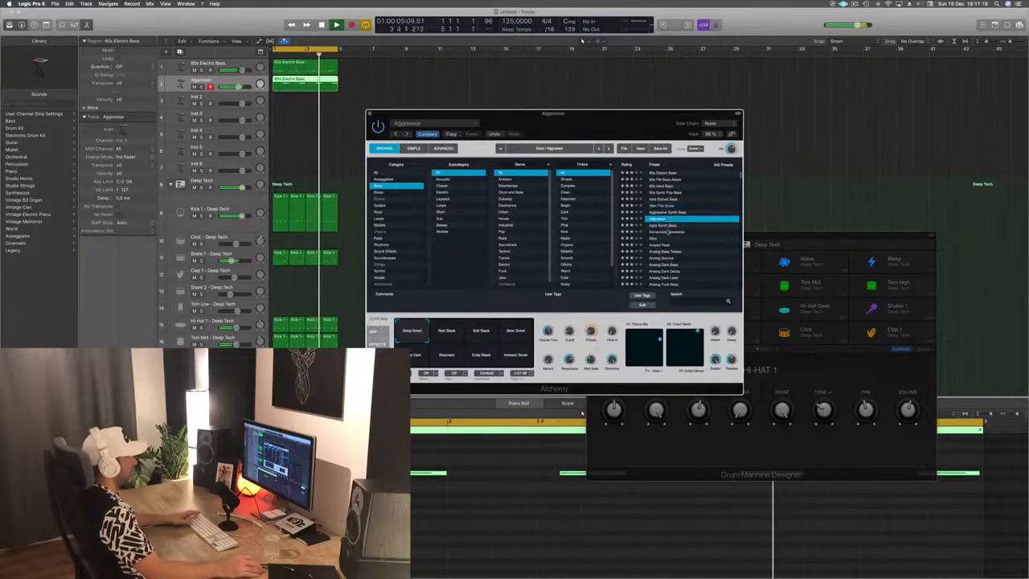
{"action": "left_click", "coordinate": [667, 226]}
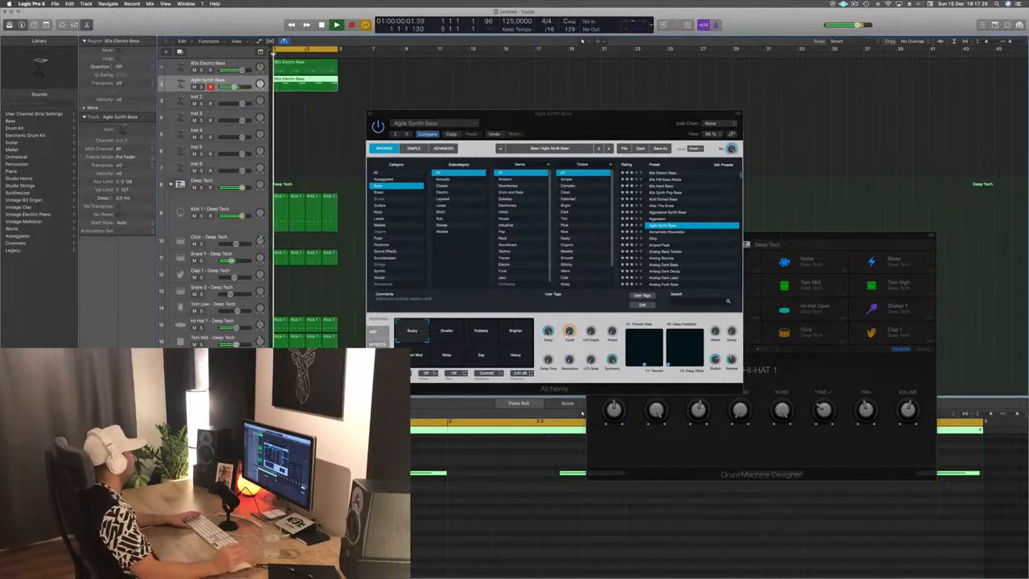
{"action": "left_click_drag", "start_coordinate": [616, 129], "coordinate": [633, 120]}
{"action": "left_click", "coordinate": [465, 326]}
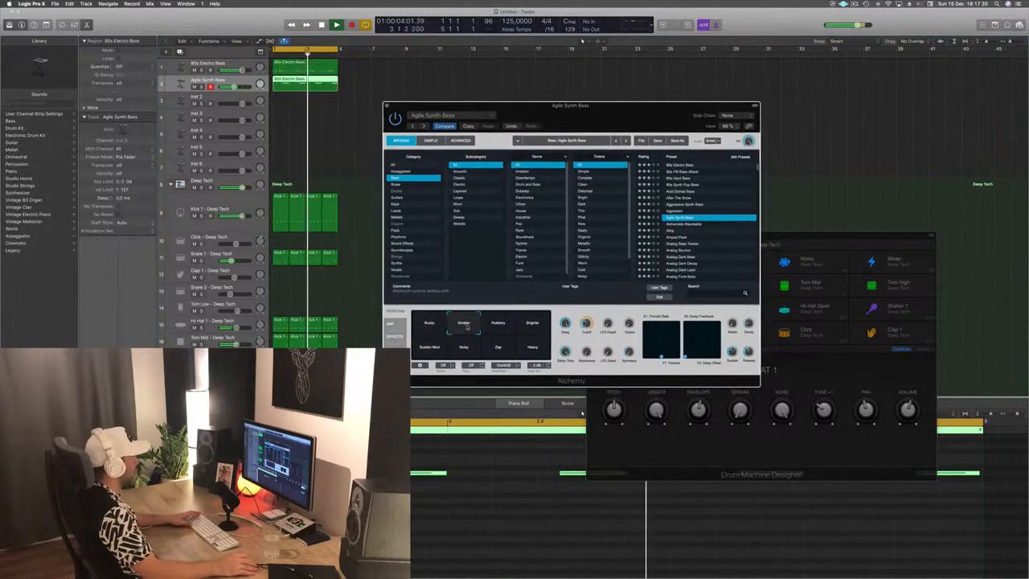
Step: Audition the Agile Synth Bass variations Buzzy, Smaller, Rubbery, Brighter, Sustain Mod, Noisy, Zap and Heavy over the playing loop
{"action": "left_click", "coordinate": [438, 324]}
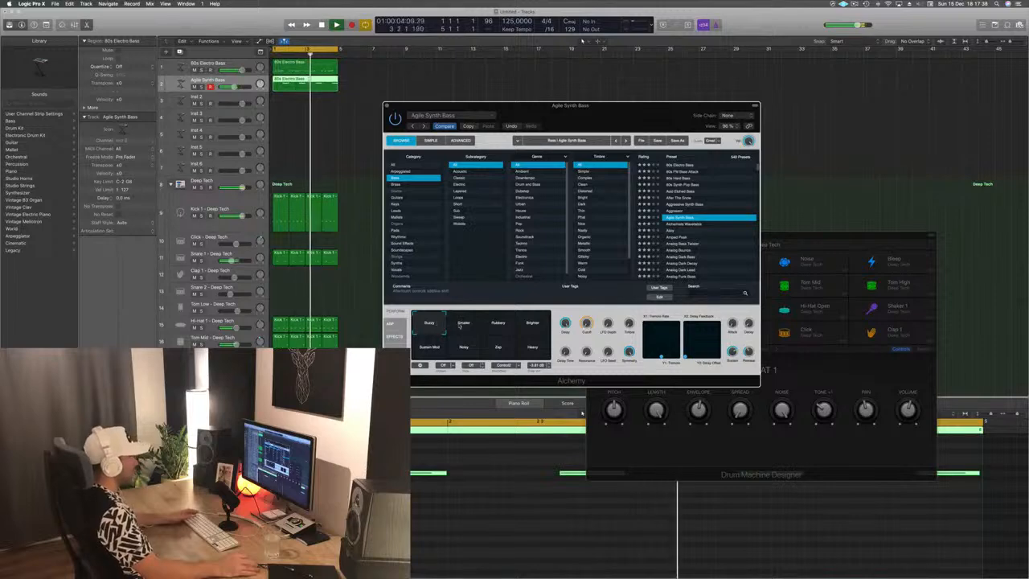
{"action": "left_click", "coordinate": [465, 326]}
{"action": "left_click", "coordinate": [498, 326]}
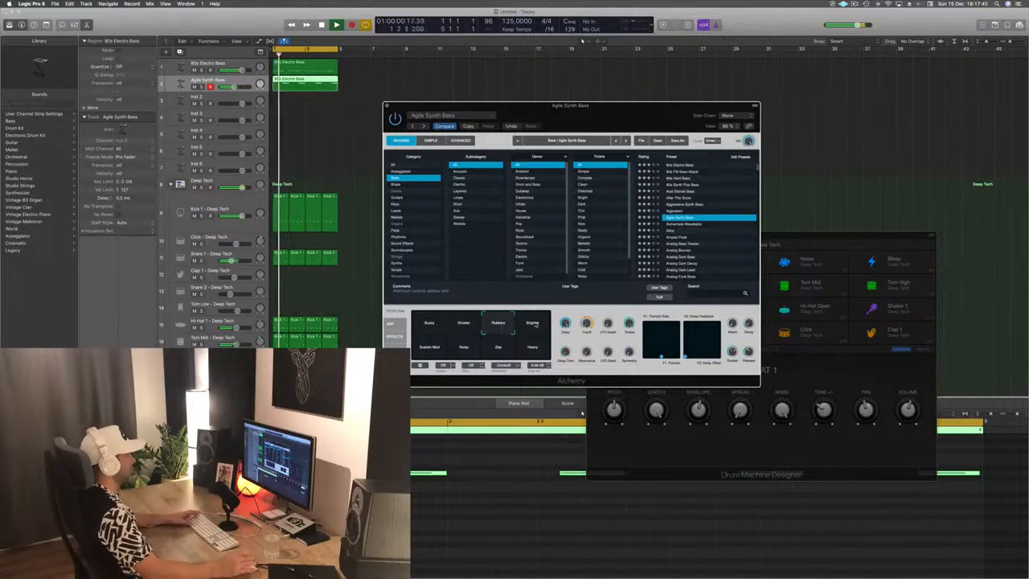
{"action": "left_click", "coordinate": [535, 325]}
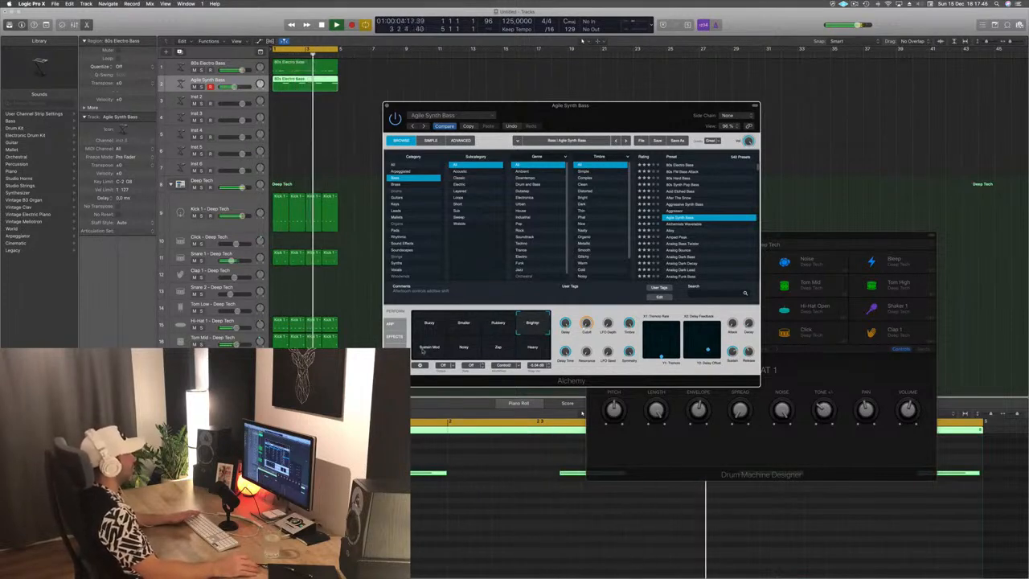
{"action": "left_click", "coordinate": [464, 348]}
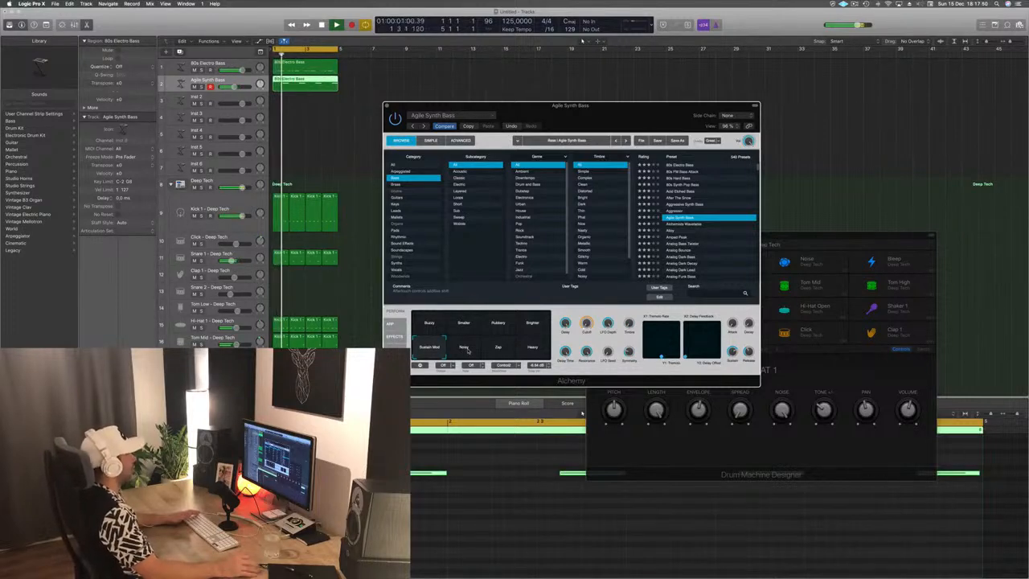
{"action": "left_click", "coordinate": [467, 348]}
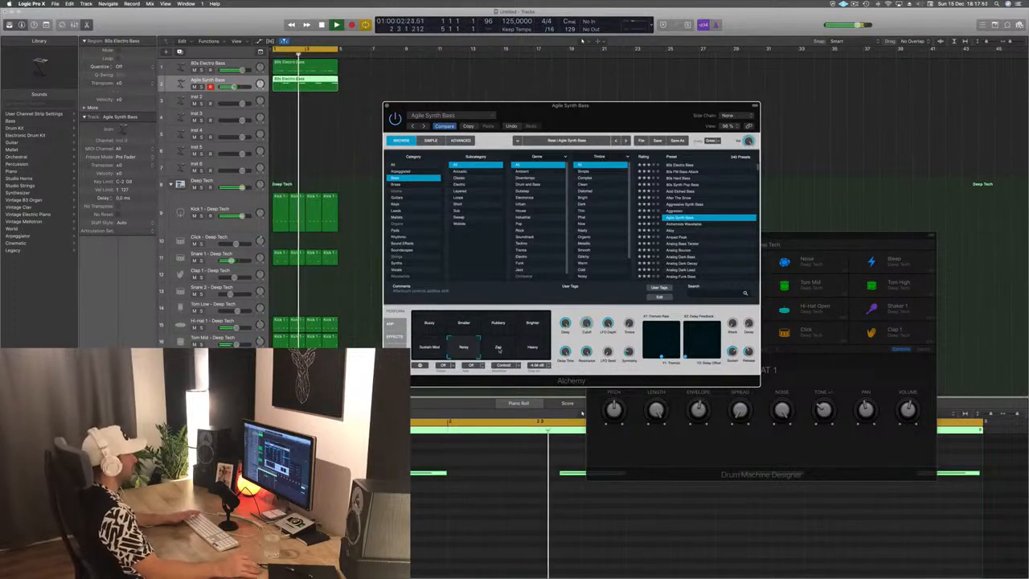
{"action": "left_click", "coordinate": [499, 347]}
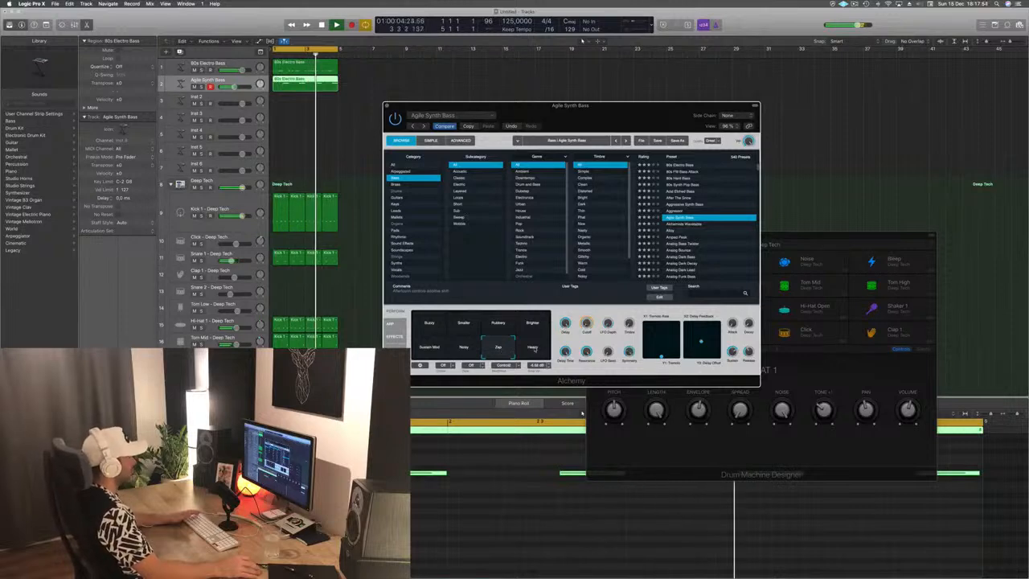
{"action": "left_click", "coordinate": [533, 348]}
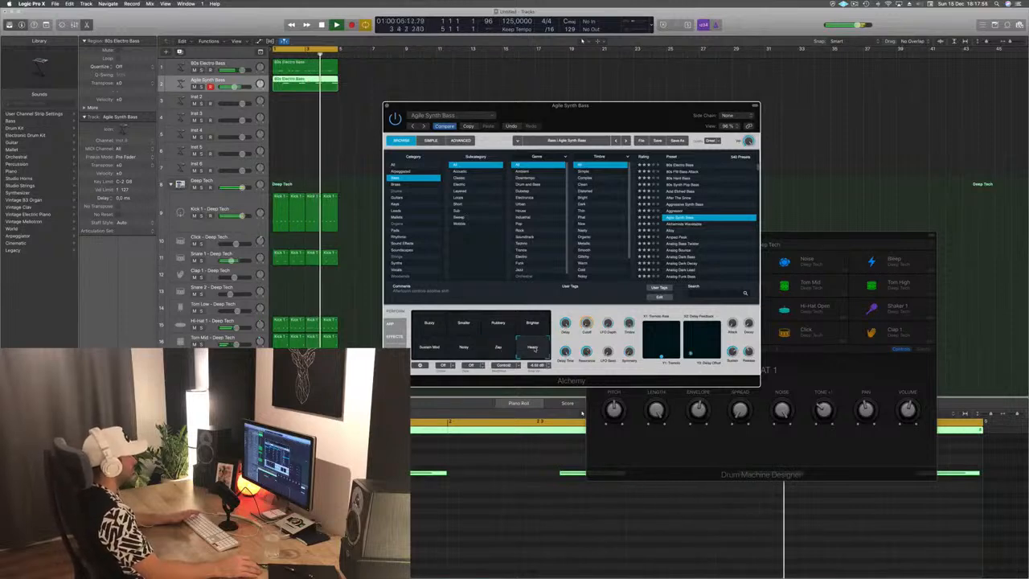
Step: Settle on the Buzzy variation of Agile Synth Bass and close the Alchemy window
{"action": "left_click", "coordinate": [428, 325]}
{"action": "left_click_drag", "start_coordinate": [624, 104], "coordinate": [605, 101]}
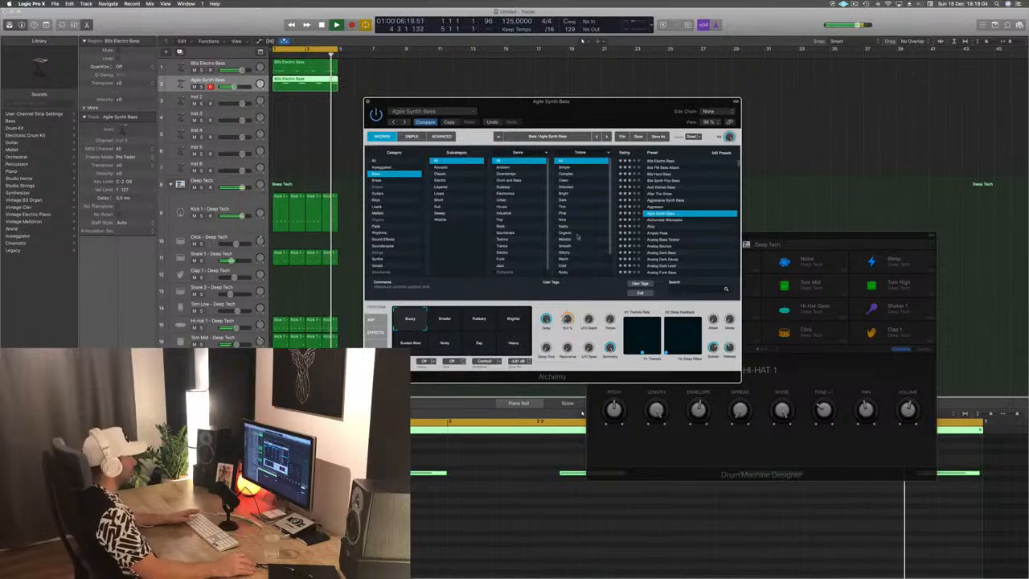
{"action": "left_click_drag", "start_coordinate": [575, 101], "coordinate": [600, 106]}
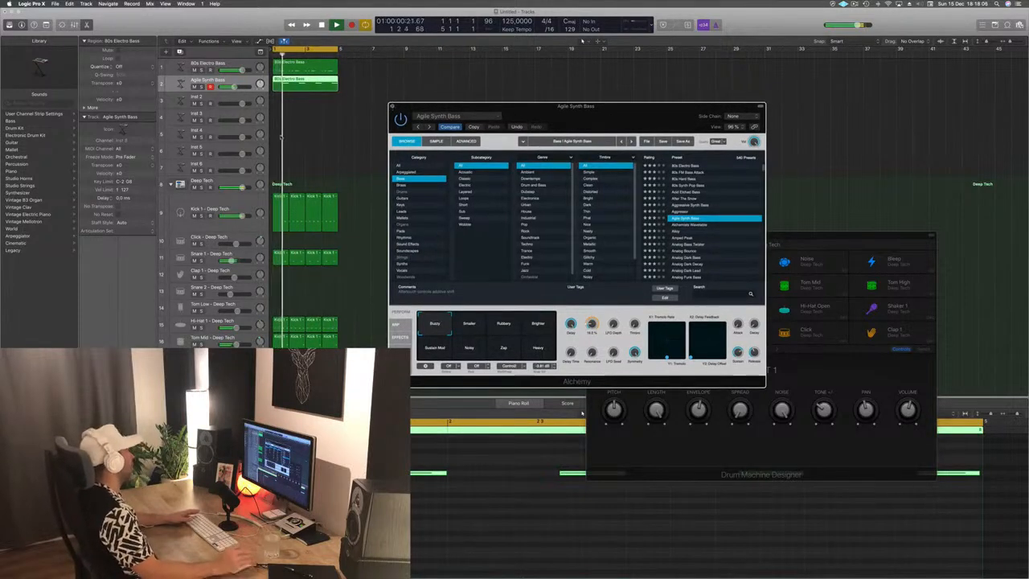
{"action": "key", "text": "super+w"}
Step: Copy the bar 1 region of the Hi-Hat 1 track onto the Block track at bar 1
{"action": "scroll", "coordinate": [471, 182], "scroll_direction": "down", "scroll_amount": 6}
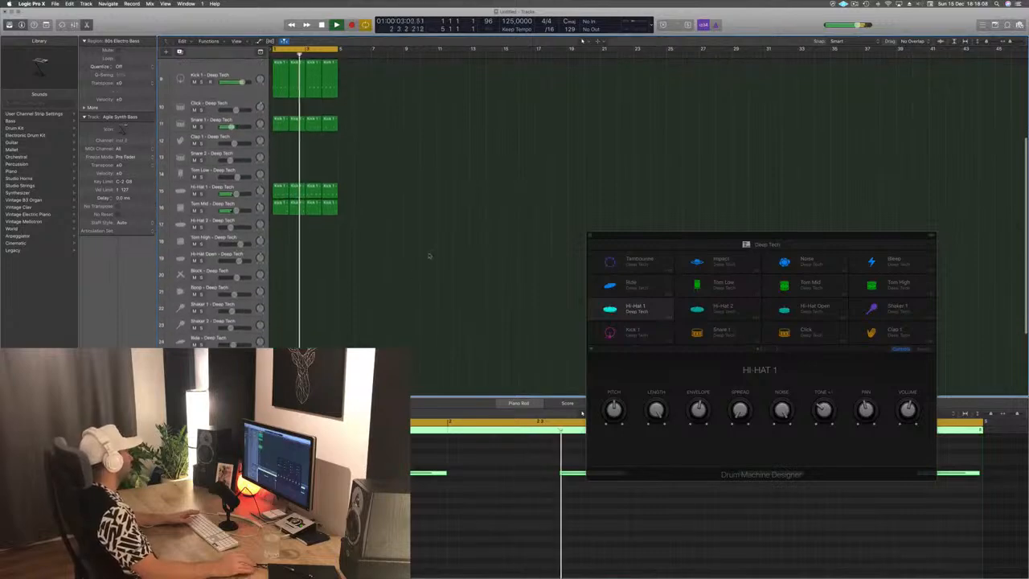
{"action": "scroll", "coordinate": [424, 246], "scroll_direction": "down", "scroll_amount": 2}
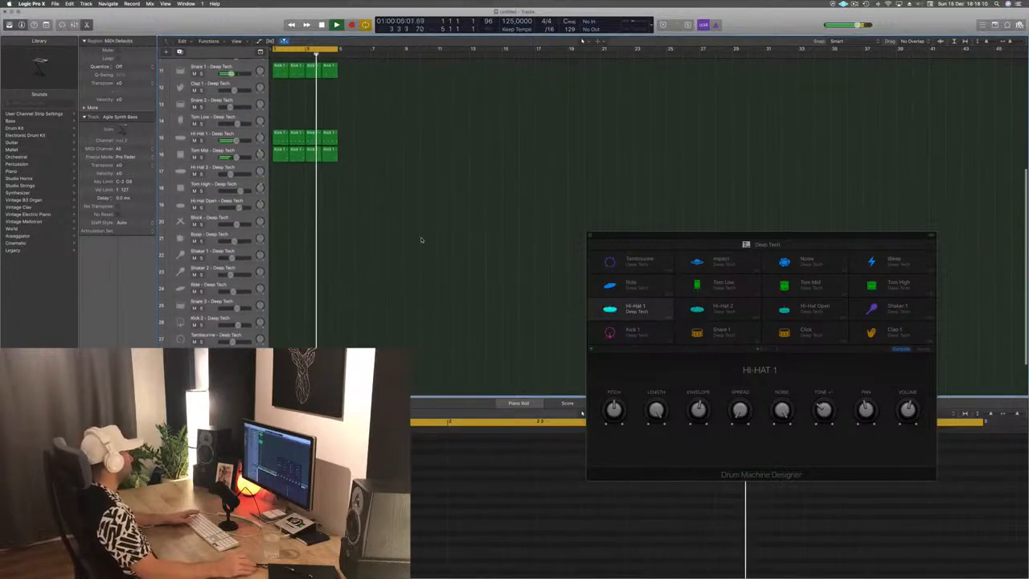
{"action": "scroll", "coordinate": [418, 239], "scroll_direction": "down", "scroll_amount": 3}
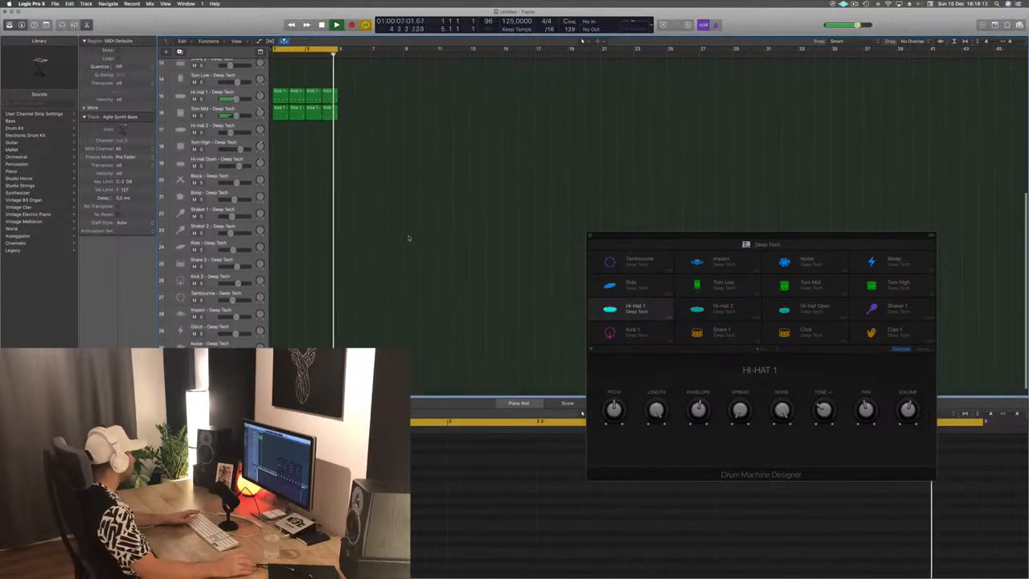
{"action": "scroll", "coordinate": [408, 238], "scroll_direction": "down", "scroll_amount": 1}
{"action": "scroll", "coordinate": [306, 233], "scroll_direction": "up", "scroll_amount": 4}
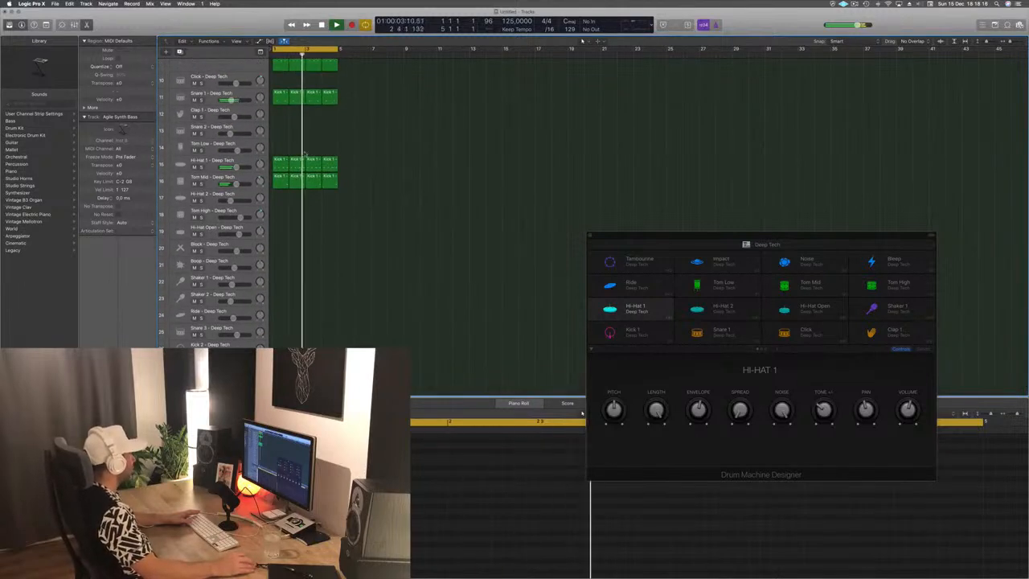
{"action": "left_click", "coordinate": [280, 161]}
{"action": "left_click_drag", "start_coordinate": [280, 161], "coordinate": [281, 300]}
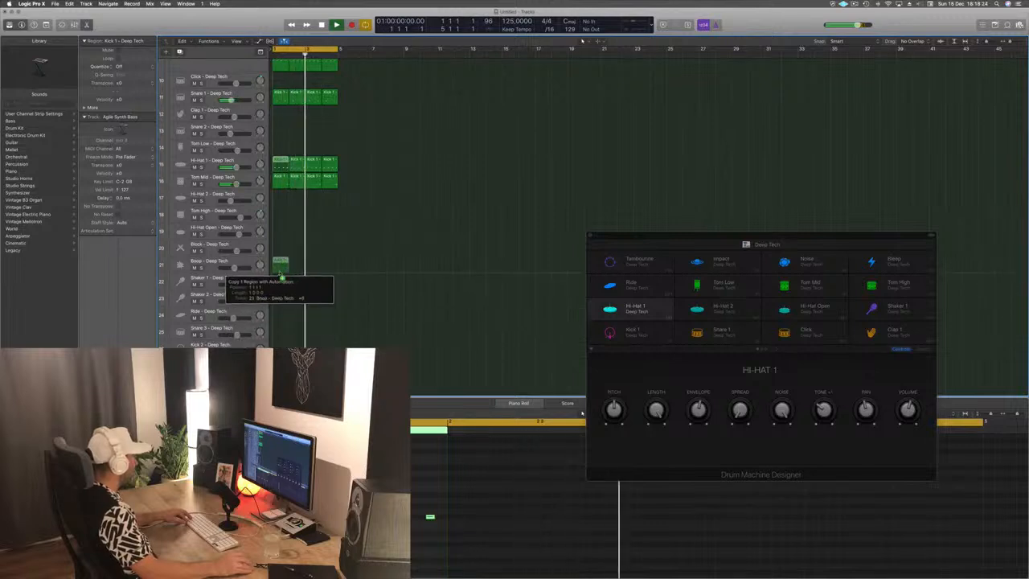
Step: Transpose all notes of the copied Block region upward in the Piano Roll and check them against the loop
{"action": "left_click_drag", "start_coordinate": [412, 489], "coordinate": [440, 557]}
{"action": "key", "text": "alt+Up"}
{"action": "key", "text": "alt+Up"}
{"action": "key", "text": "alt+Up"}
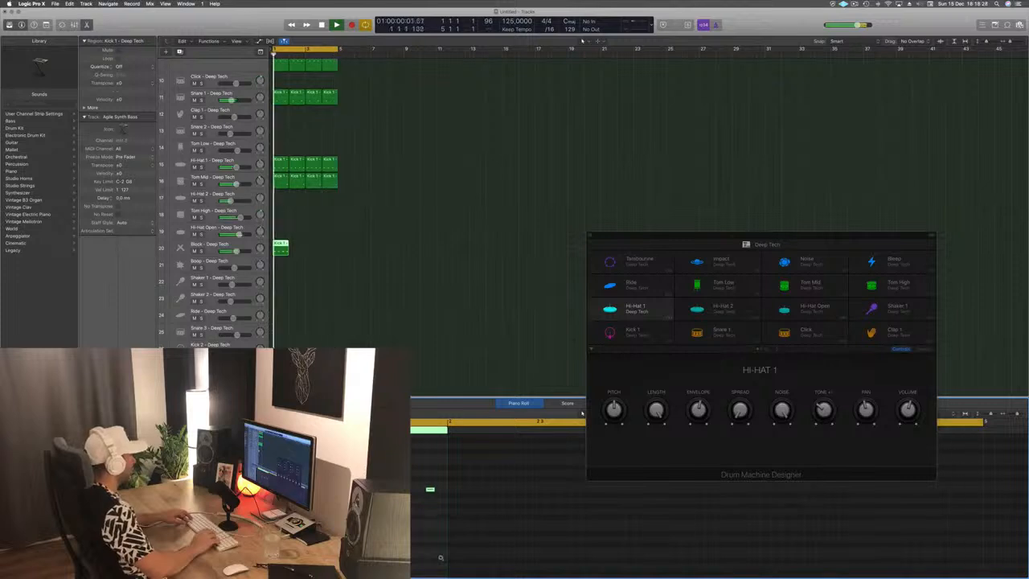
{"action": "key", "text": "alt+Up"}
{"action": "key", "text": "alt+Up"}
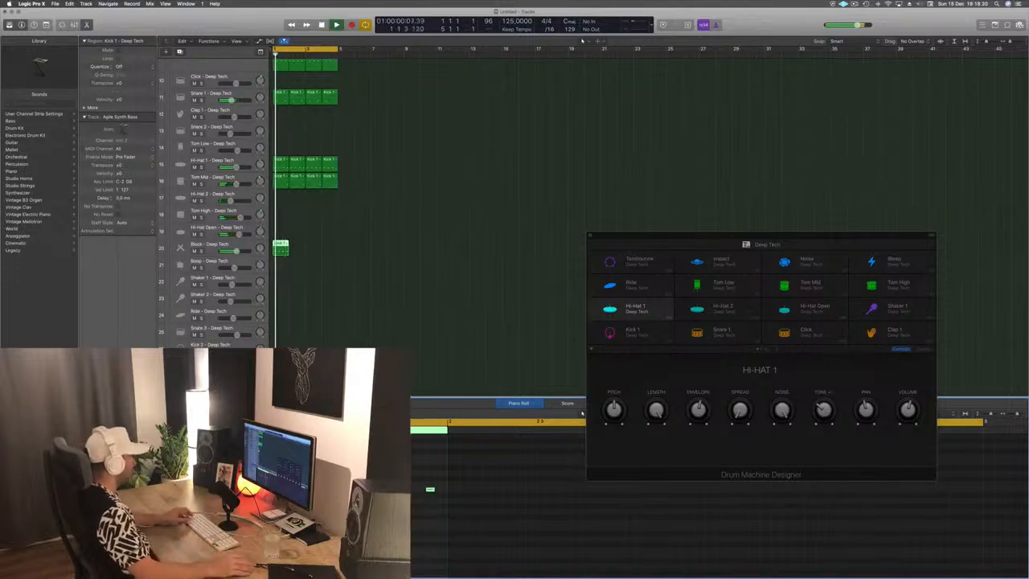
{"action": "key", "text": "space"}
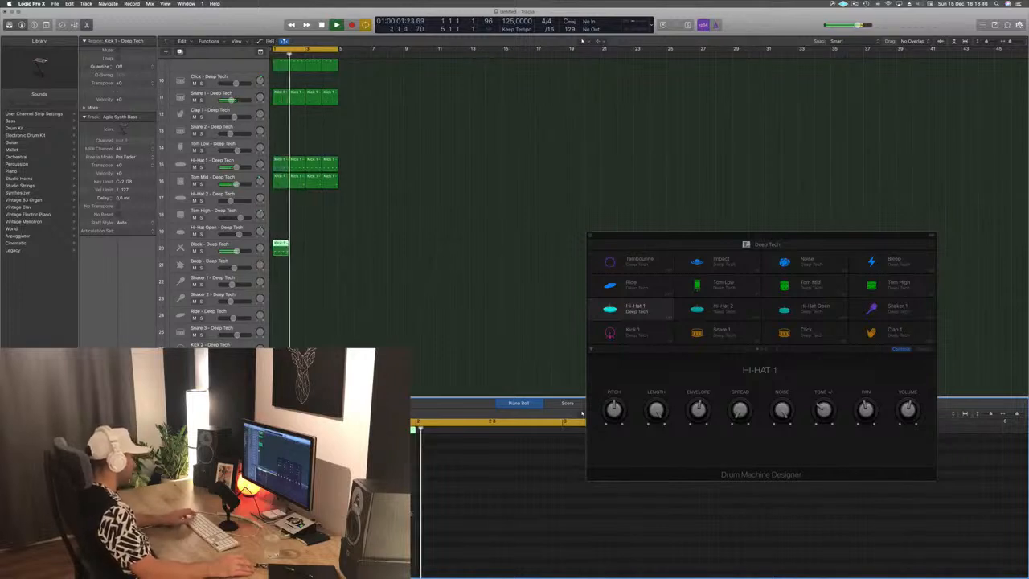
{"action": "key", "text": "Return"}
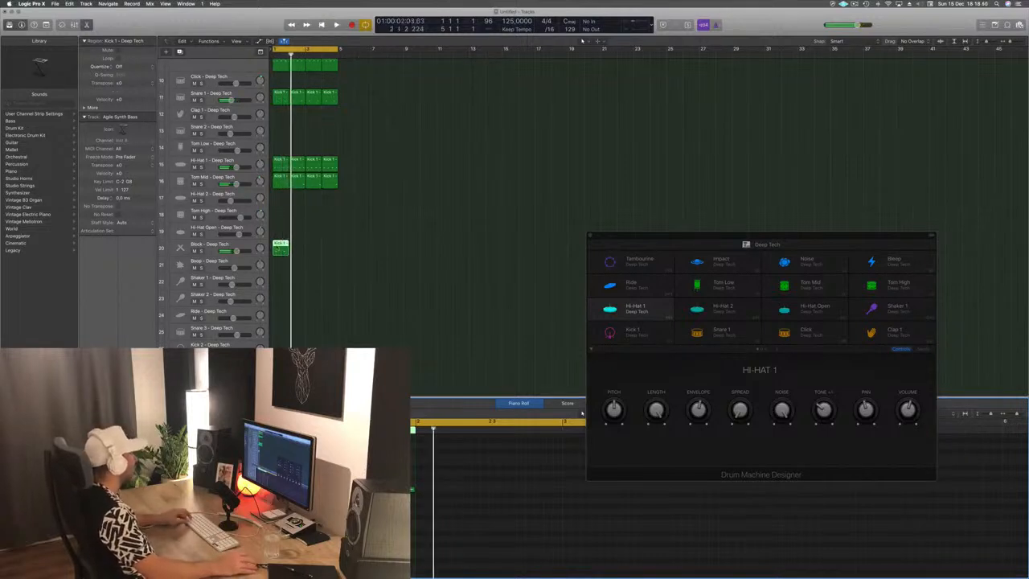
Step: Duplicate the one-bar Block region across bars 2 to 4 and play the loop
{"action": "left_click_drag", "start_coordinate": [278, 249], "coordinate": [315, 250]}
{"action": "key", "text": "space"}
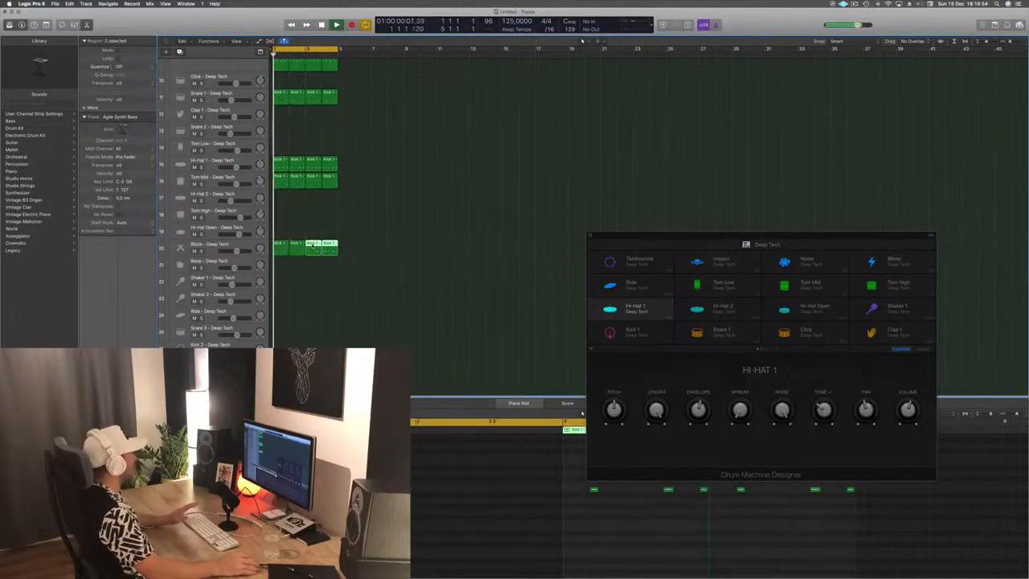
Step: Move the first note of the bar 1 Block region one sixteenth later and check the rhythm in playback
{"action": "left_click", "coordinate": [281, 248]}
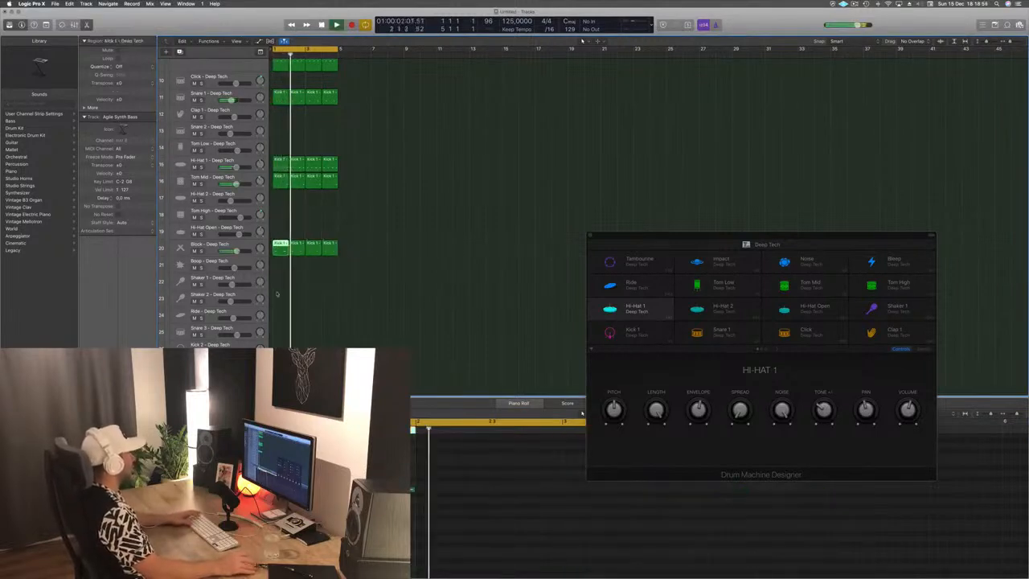
{"action": "key", "text": "space"}
{"action": "key", "text": "space"}
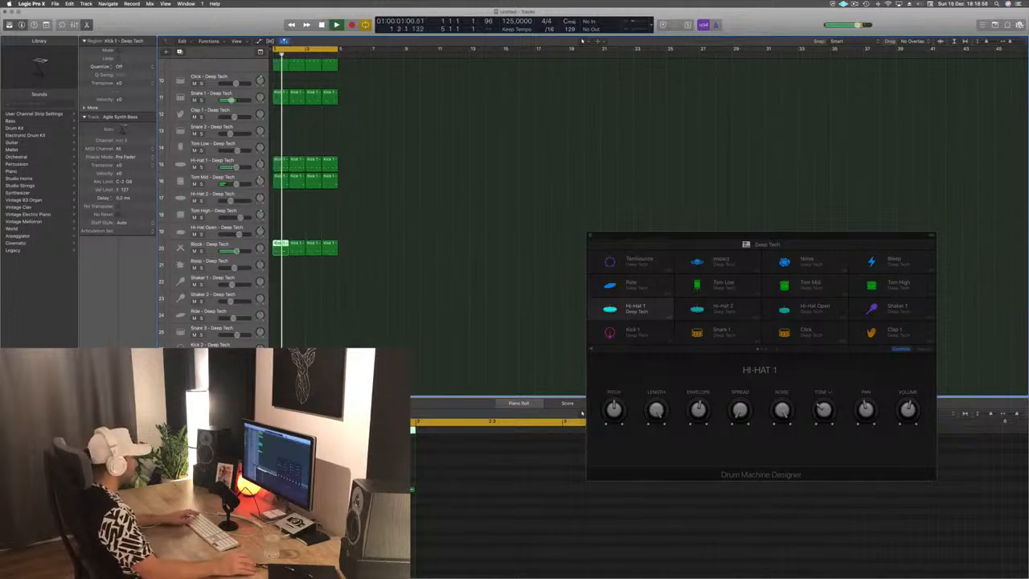
{"action": "left_click", "coordinate": [582, 413]}
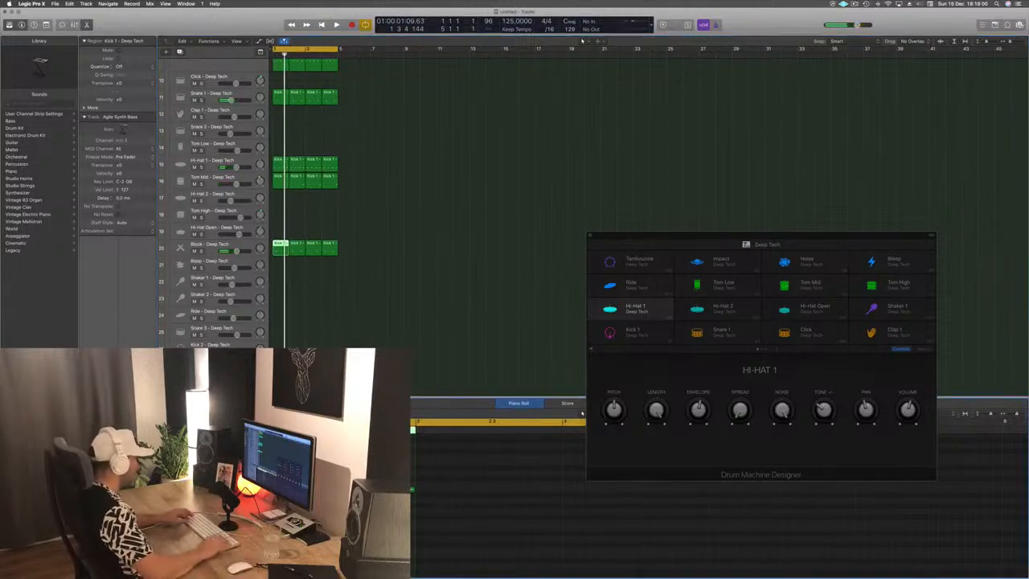
{"action": "key", "text": "space"}
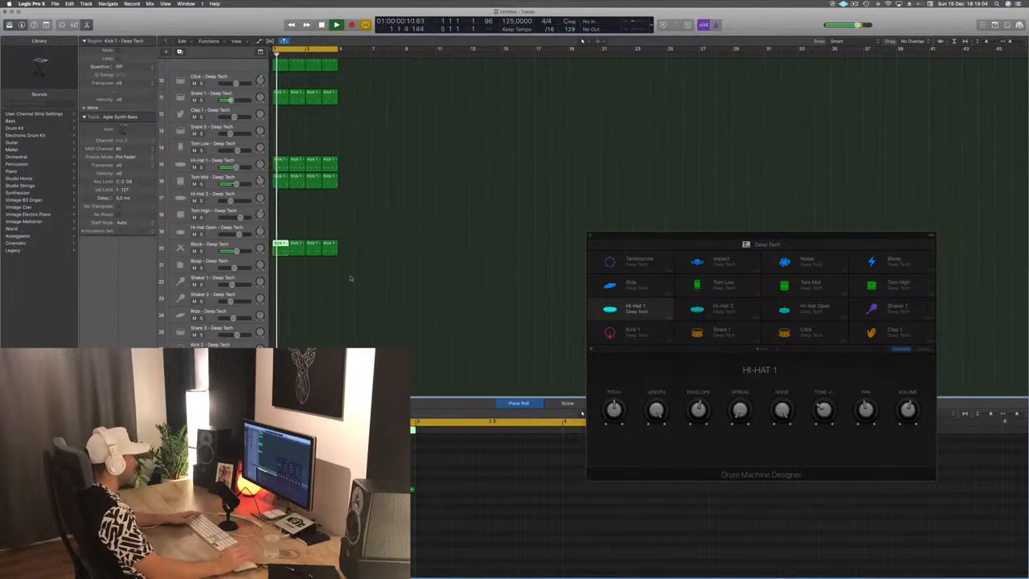
{"action": "key", "text": "space"}
Step: Replace the Block regions in bars 2 to 4 with copies of the edited bar 1 region
{"action": "left_click_drag", "start_coordinate": [389, 248], "coordinate": [282, 253]}
{"action": "key", "text": "Delete"}
{"action": "left_click_drag", "start_coordinate": [283, 251], "coordinate": [316, 252]}
Step: Lower the Block track's volume slightly while the loop plays and bring up its Stereo Delay
{"action": "left_click", "coordinate": [241, 251]}
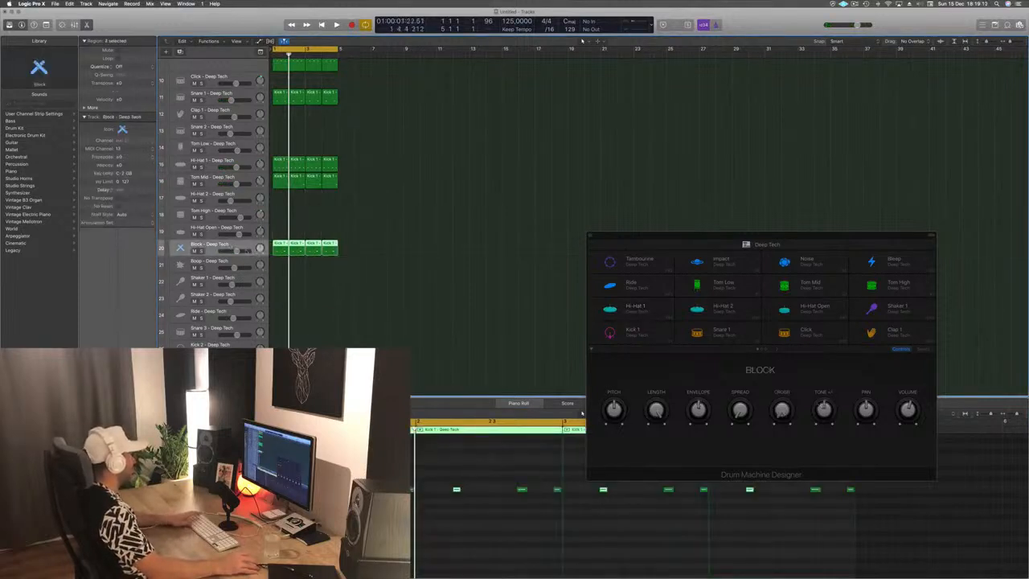
{"action": "key", "text": "space"}
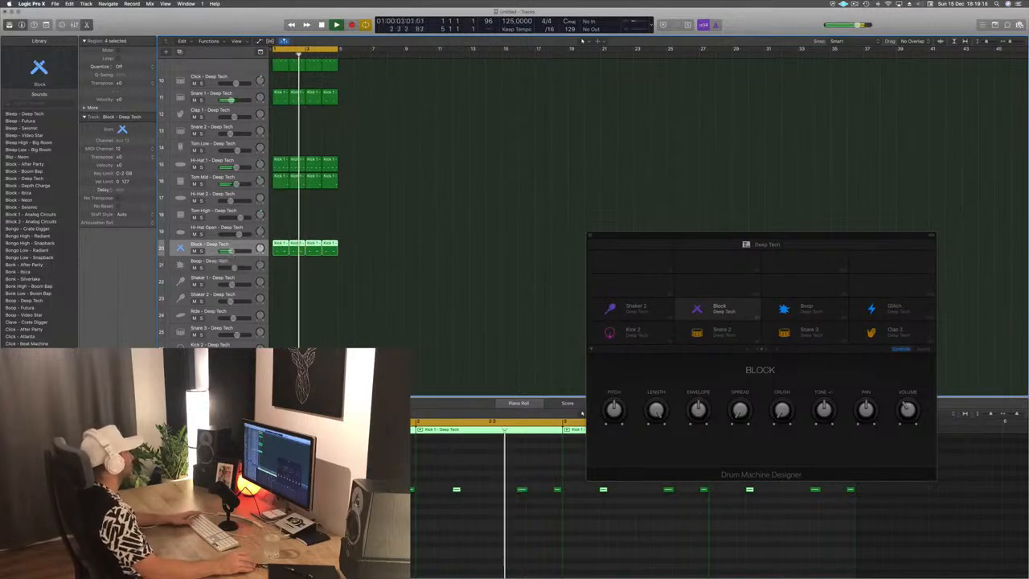
{"action": "key", "text": "v"}
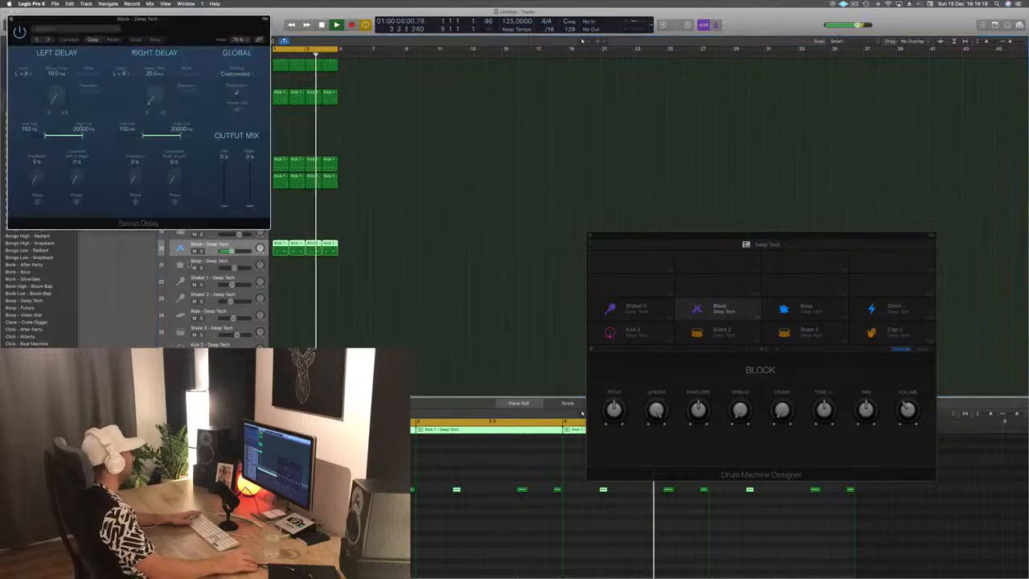
{"action": "left_click_drag", "start_coordinate": [168, 22], "coordinate": [243, 43]}
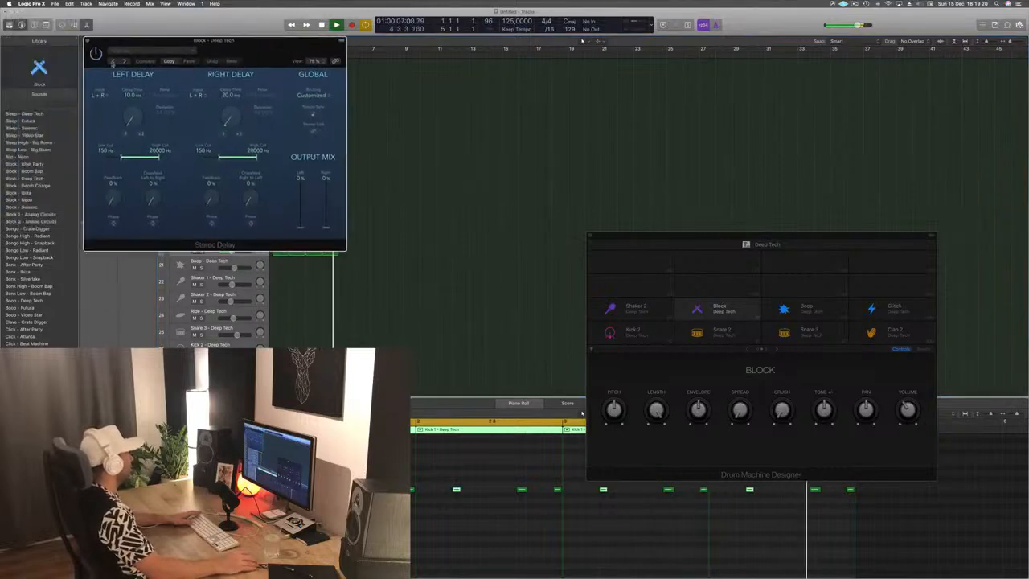
Step: Step back through the Stereo Delay presets on the Block track, keep Dual 1/8 Note, and close the delay window
{"action": "left_click", "coordinate": [114, 62]}
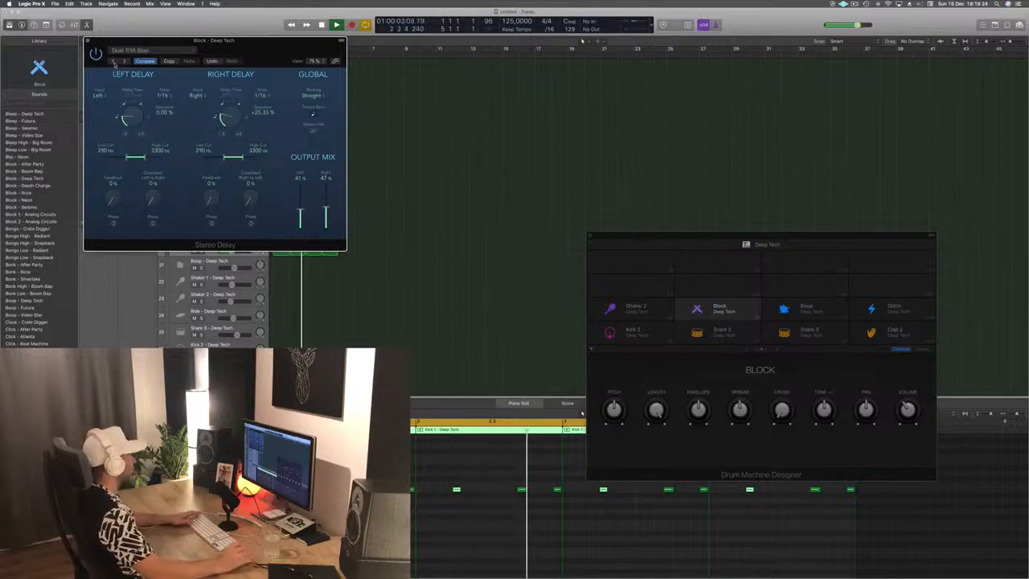
{"action": "left_click", "coordinate": [114, 62]}
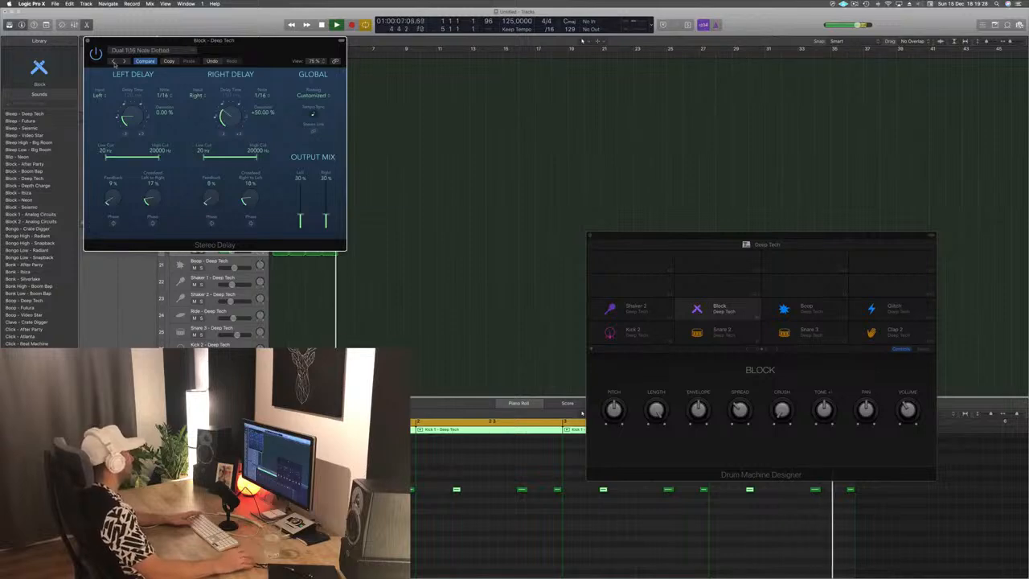
{"action": "left_click", "coordinate": [114, 62]}
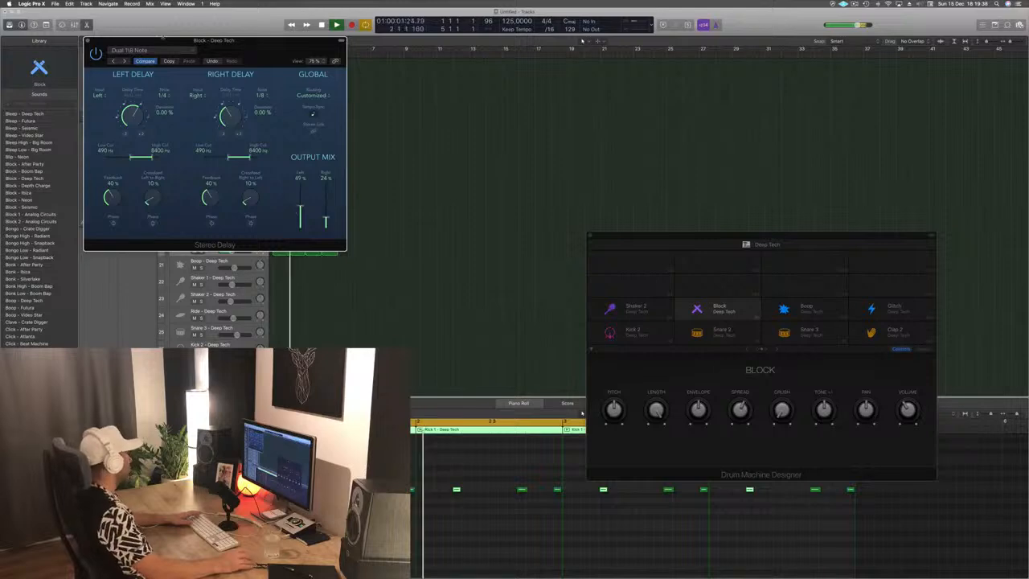
{"action": "left_click", "coordinate": [87, 42]}
Step: Copy the bar 1 region of the Snare 1 track onto the Snare 2 track at bar 1
{"action": "scroll", "coordinate": [427, 272], "scroll_direction": "up", "scroll_amount": 5}
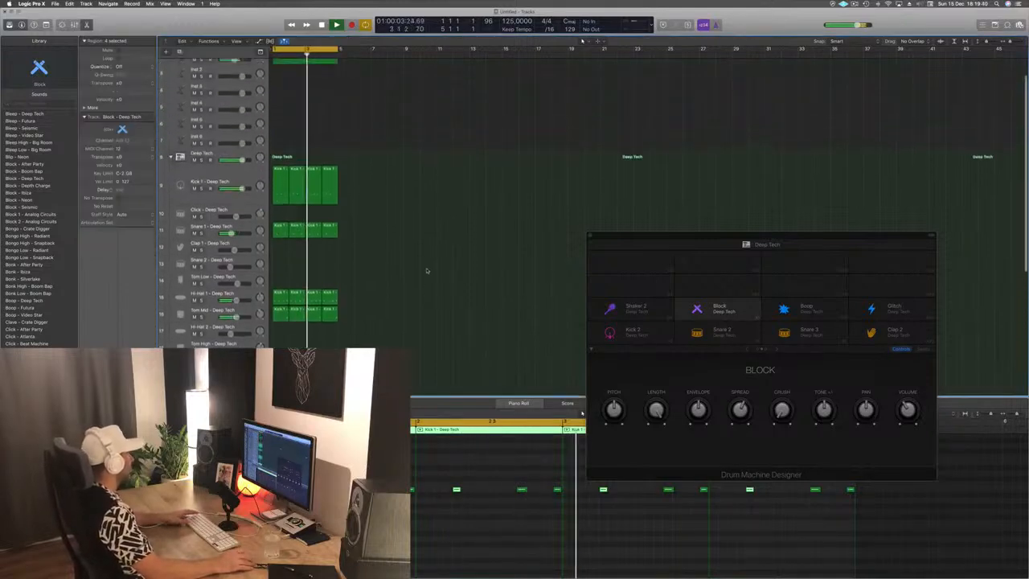
{"action": "scroll", "coordinate": [427, 271], "scroll_direction": "down", "scroll_amount": 3}
{"action": "scroll", "coordinate": [427, 271], "scroll_direction": "down", "scroll_amount": 1}
{"action": "scroll", "coordinate": [434, 254], "scroll_direction": "up", "scroll_amount": 3}
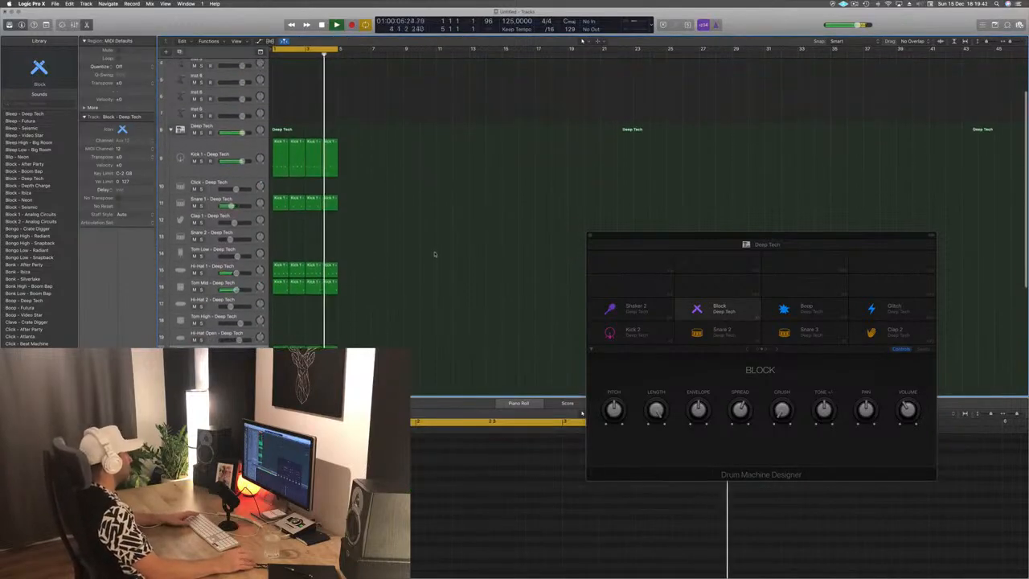
{"action": "scroll", "coordinate": [434, 254], "scroll_direction": "down", "scroll_amount": 2}
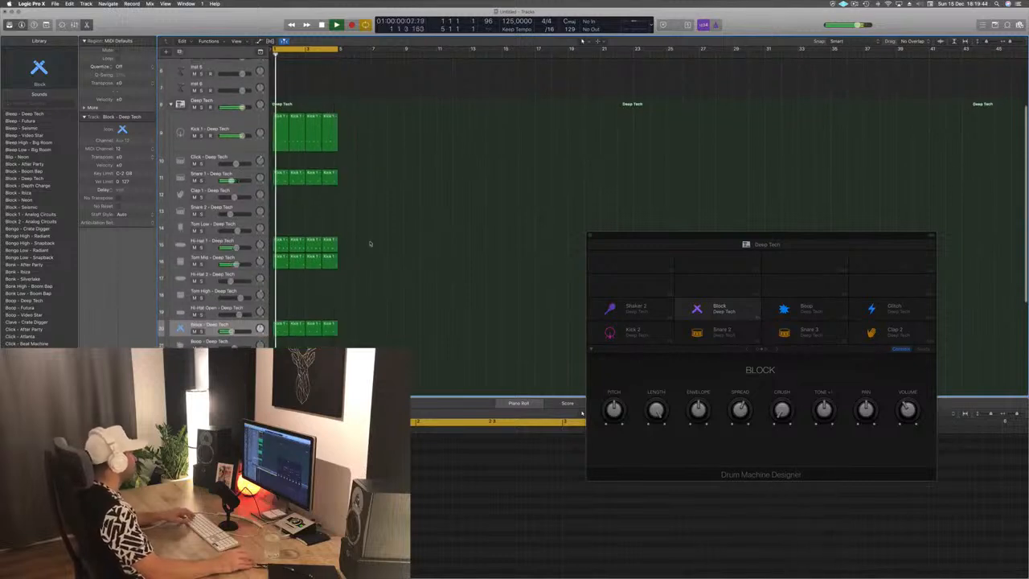
{"action": "scroll", "coordinate": [426, 229], "scroll_direction": "down", "scroll_amount": 1}
{"action": "scroll", "coordinate": [425, 229], "scroll_direction": "down", "scroll_amount": 1}
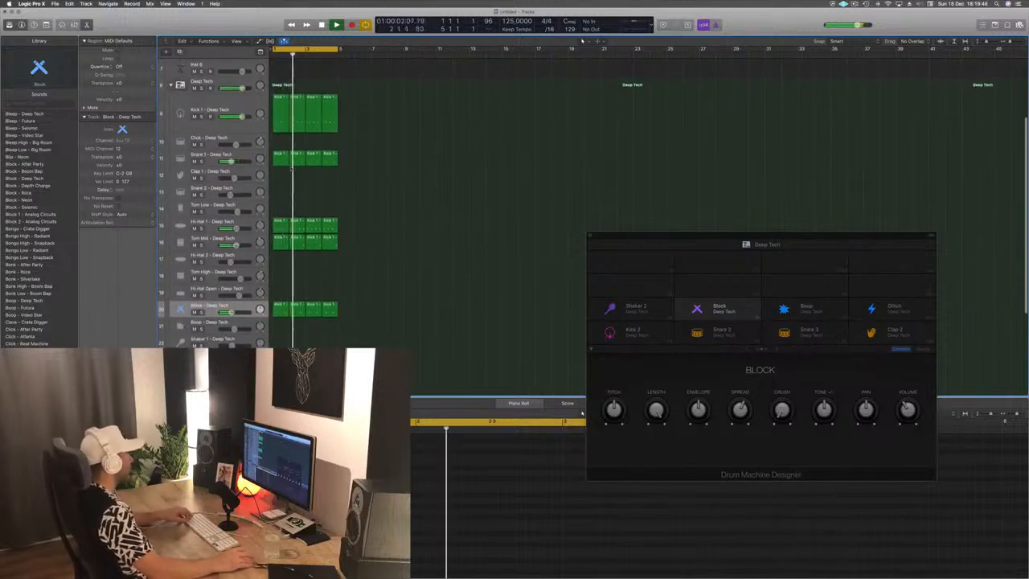
{"action": "left_click_drag", "start_coordinate": [281, 158], "coordinate": [281, 193]}
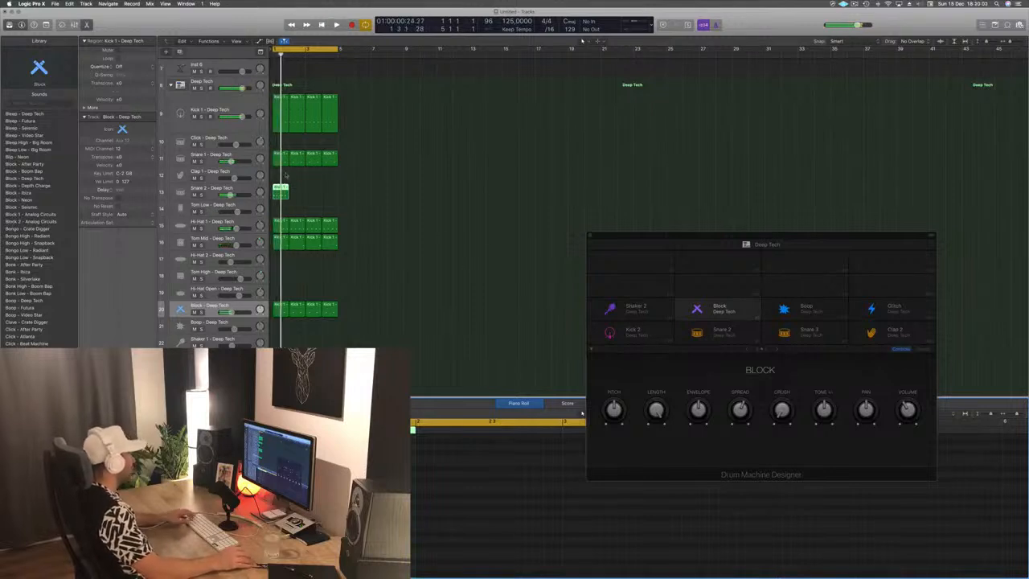
Step: Move the bar 1 region from the Snare 2 track to the Tom Low track and audition it in the loop
{"action": "left_click_drag", "start_coordinate": [280, 190], "coordinate": [281, 208]}
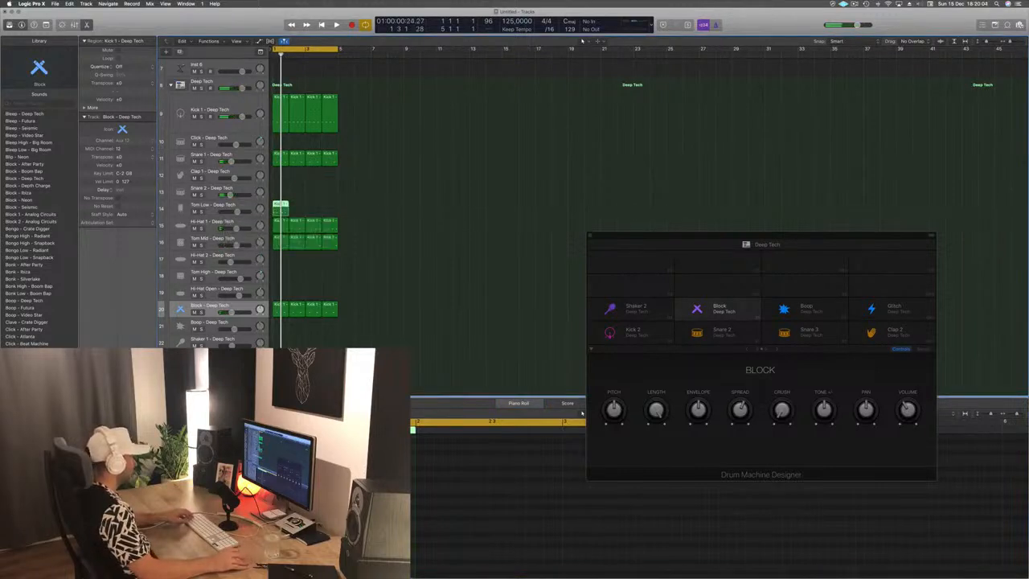
{"action": "left_click_drag", "start_coordinate": [354, 517], "coordinate": [427, 546]}
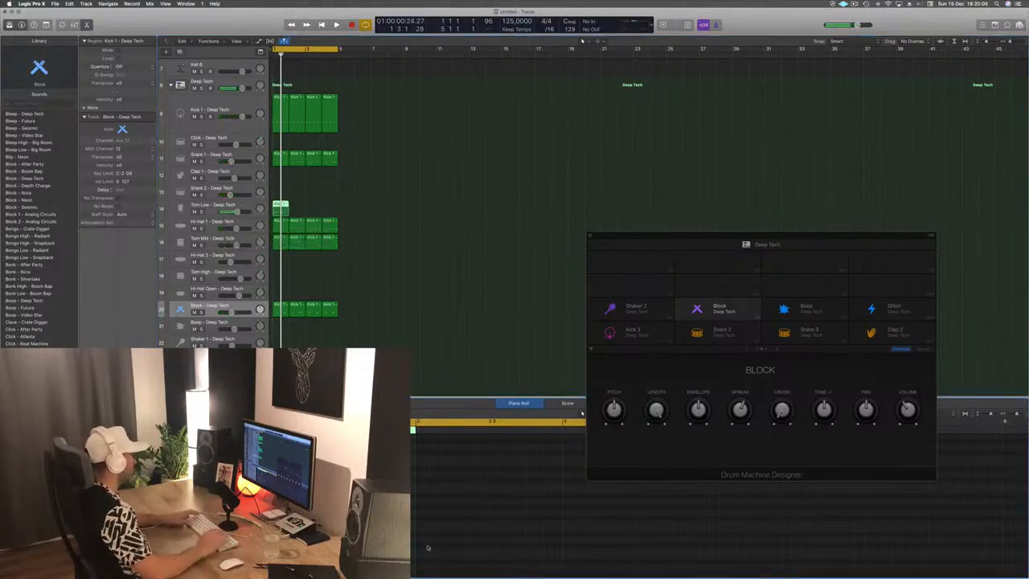
{"action": "key", "text": "space"}
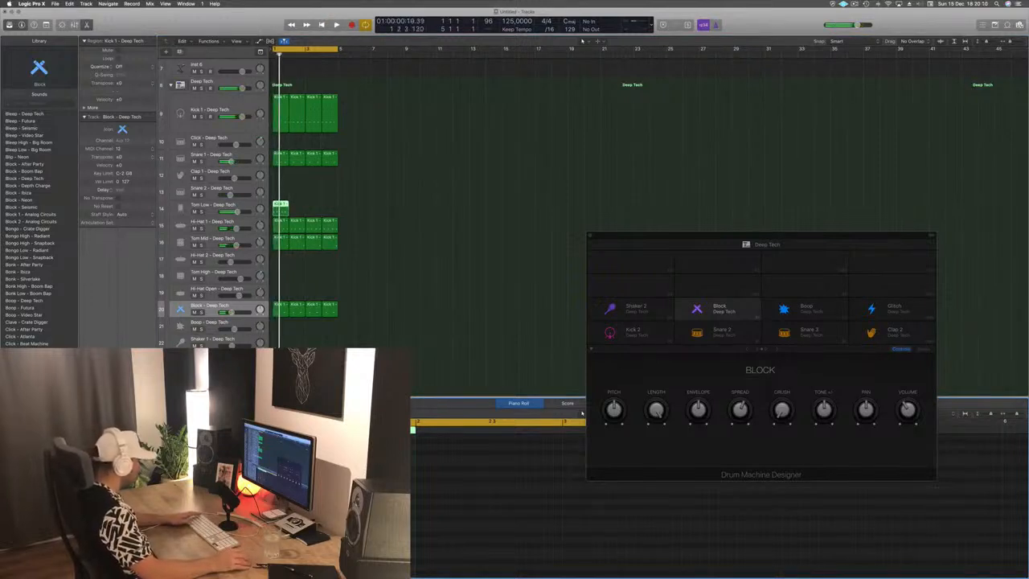
{"action": "key", "text": "space"}
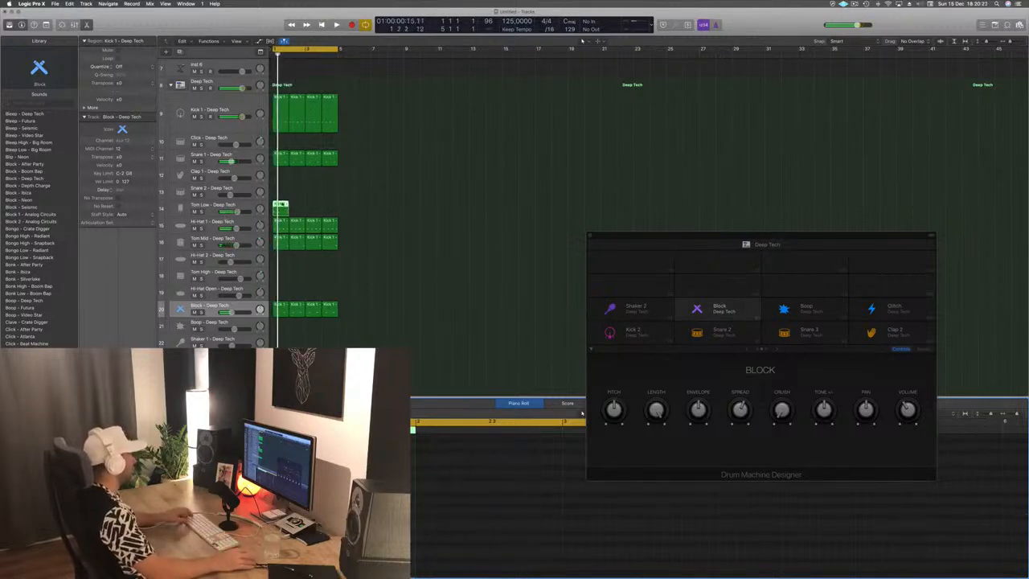
Step: Copy the Tom Low pattern across bars 2 to 4 and lower the track's volume slightly during playback
{"action": "left_click_drag", "start_coordinate": [280, 208], "coordinate": [325, 214]}
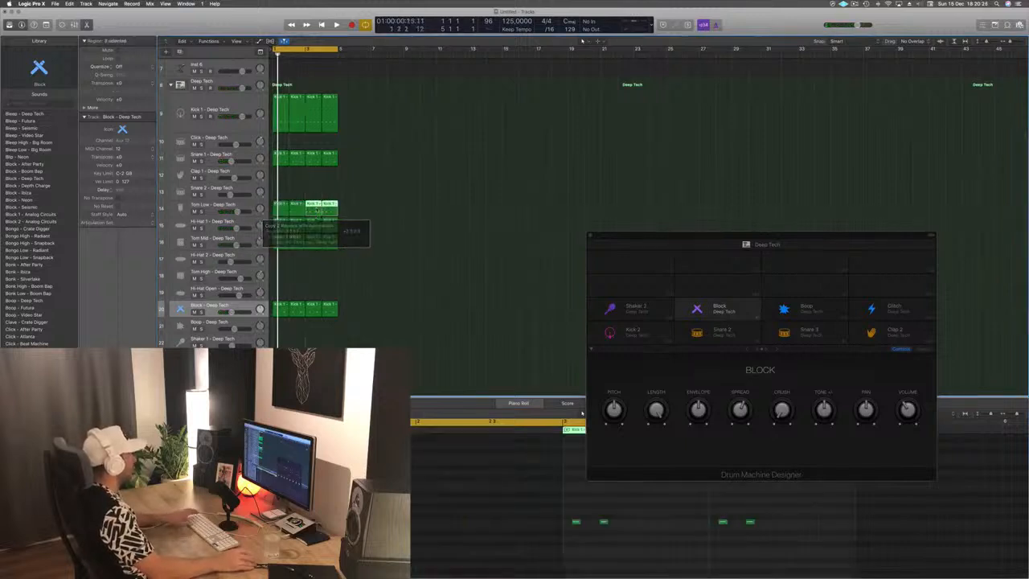
{"action": "key", "text": "space"}
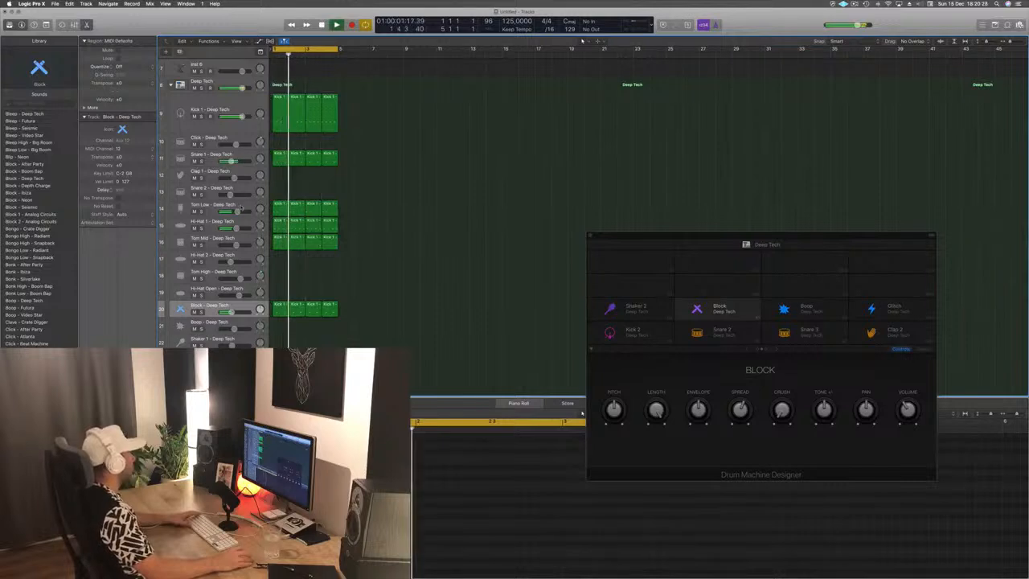
{"action": "left_click", "coordinate": [213, 206]}
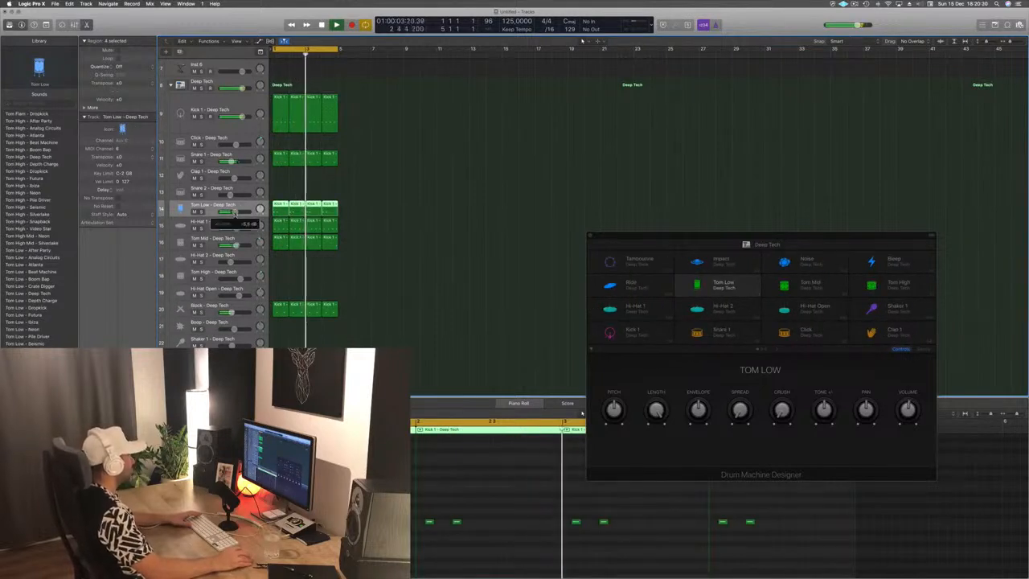
Step: Copy the bar 1 region of the Tom Low track onto the Ride track at bar 1 and audition it
{"action": "scroll", "coordinate": [415, 238], "scroll_direction": "down", "scroll_amount": 5}
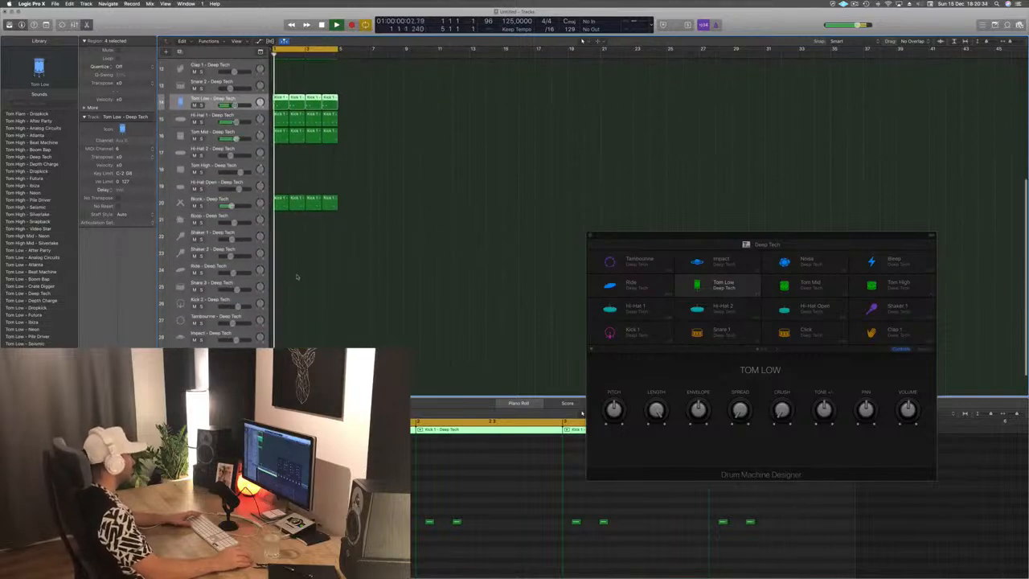
{"action": "key", "text": "space"}
{"action": "left_click_drag", "start_coordinate": [283, 207], "coordinate": [284, 275]}
{"action": "key", "text": "Tab"}
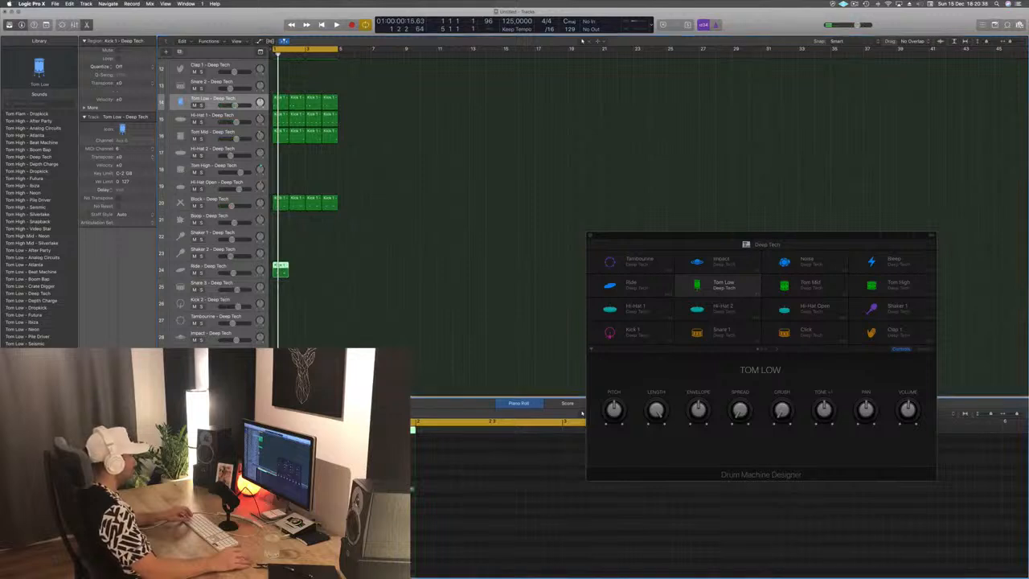
{"action": "key", "text": "super+a"}
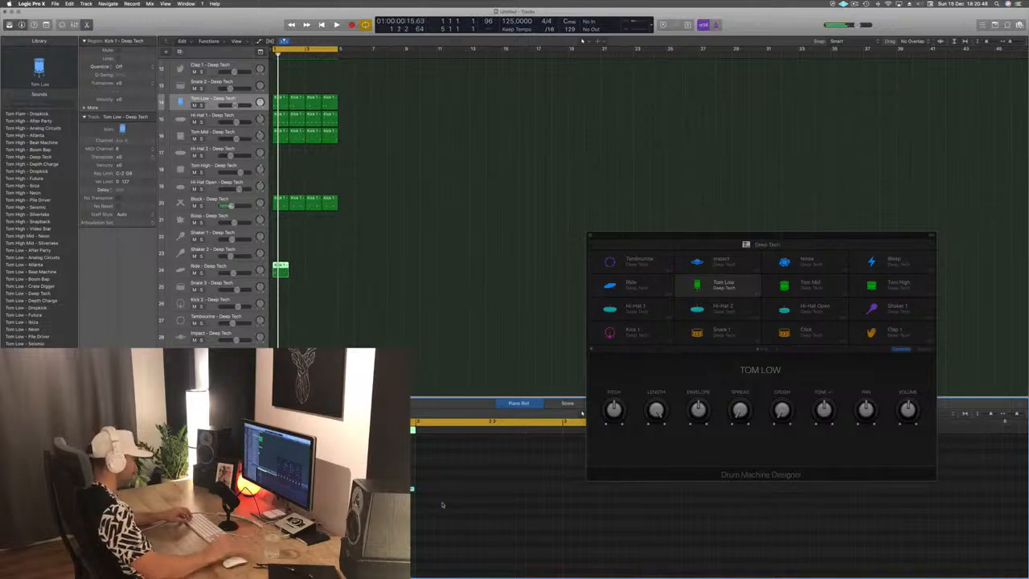
{"action": "key", "text": "space"}
{"action": "key", "text": "space"}
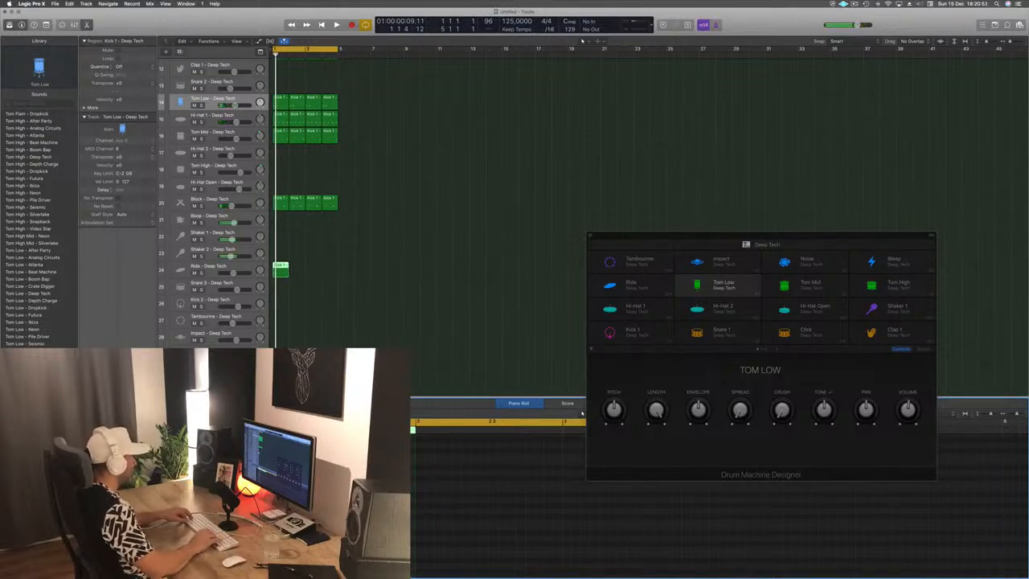
Step: Lower the Ride track's volume during playback and fill bars 2 to 4 with copies of its bar 1 region
{"action": "key", "text": "space"}
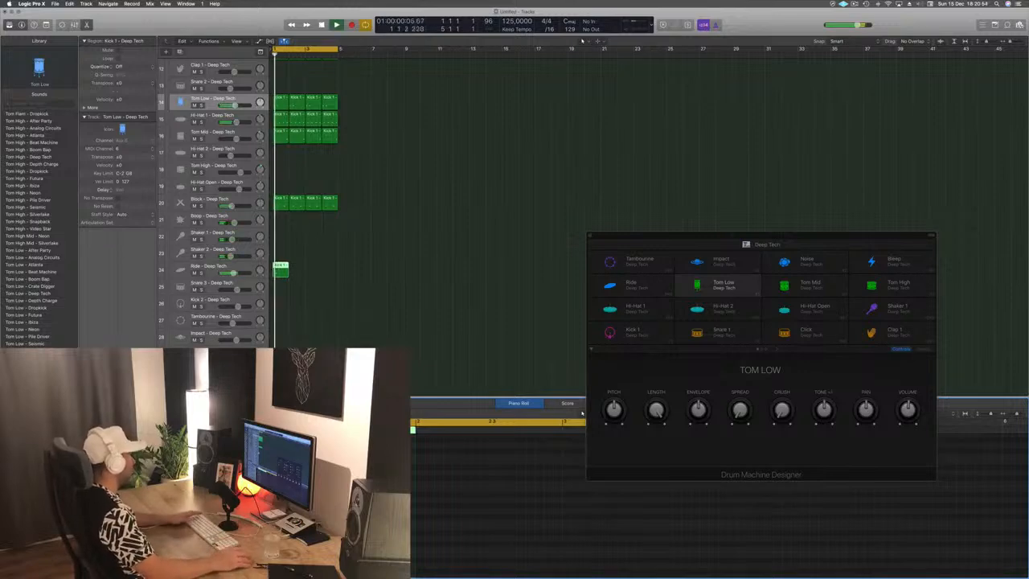
{"action": "left_click_drag", "start_coordinate": [233, 273], "coordinate": [224, 274]}
{"action": "left_click", "coordinate": [582, 413]}
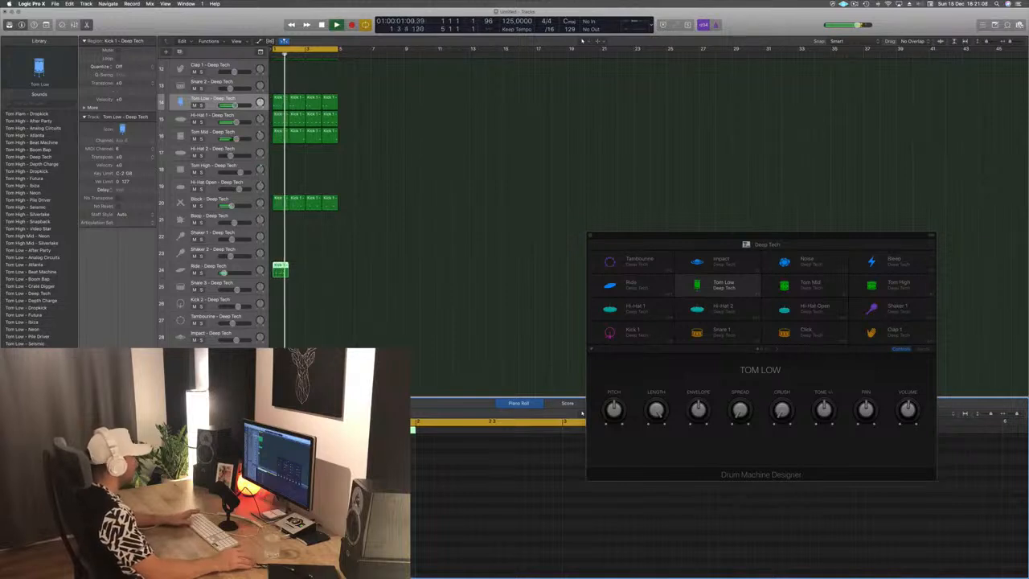
{"action": "left_click_drag", "start_coordinate": [282, 269], "coordinate": [312, 278]}
{"action": "scroll", "coordinate": [383, 331], "scroll_direction": "down", "scroll_amount": 5}
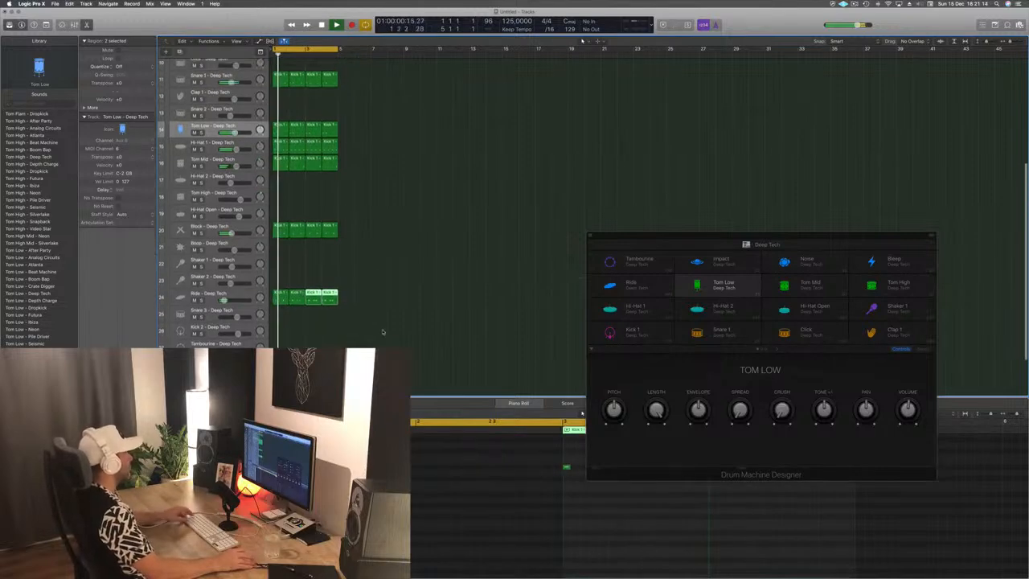
{"action": "scroll", "coordinate": [385, 319], "scroll_direction": "down", "scroll_amount": 4}
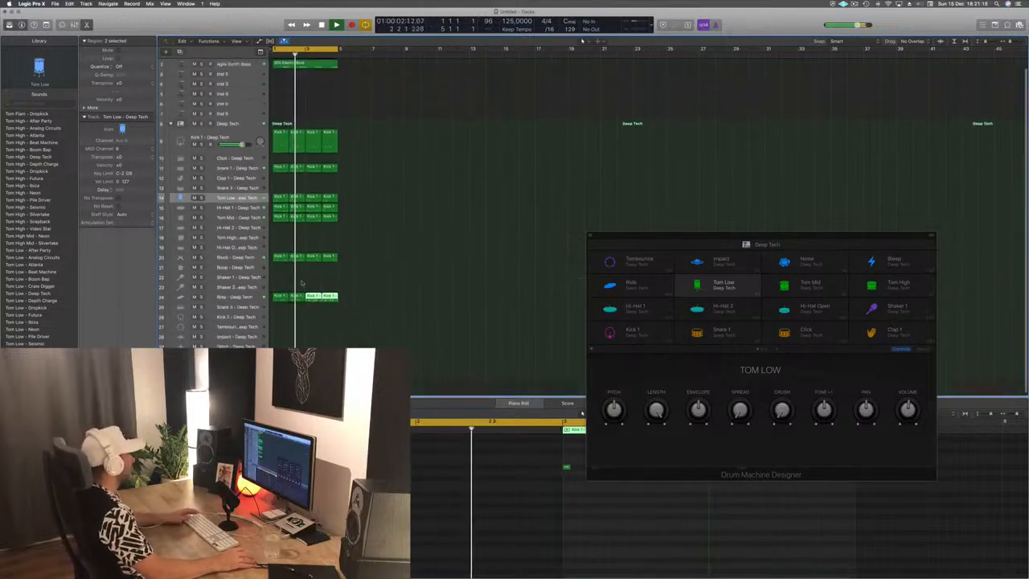
{"action": "left_click", "coordinate": [231, 298]}
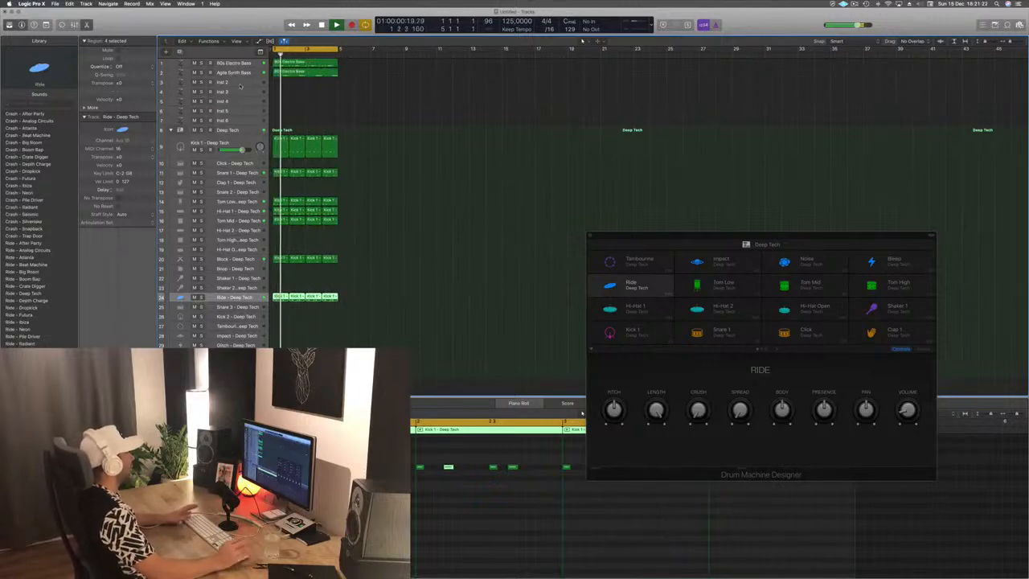
Step: Repeat all regions of the four-bar loop three times and extend the cycle range to bar 17
{"action": "left_click", "coordinate": [283, 84]}
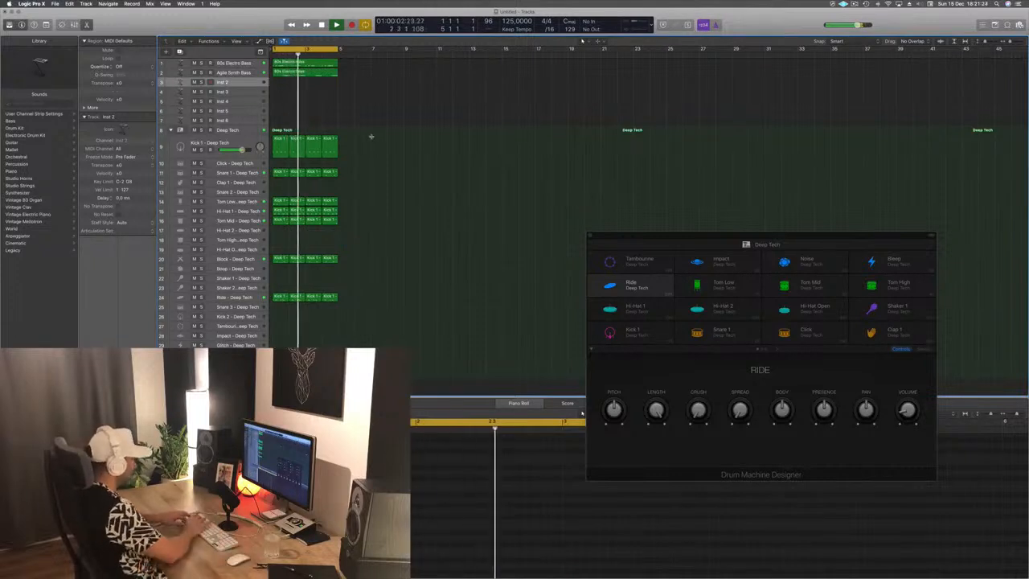
{"action": "key", "text": "super+a"}
{"action": "key", "text": "super+r"}
{"action": "key", "text": "super+r"}
{"action": "key", "text": "super+r"}
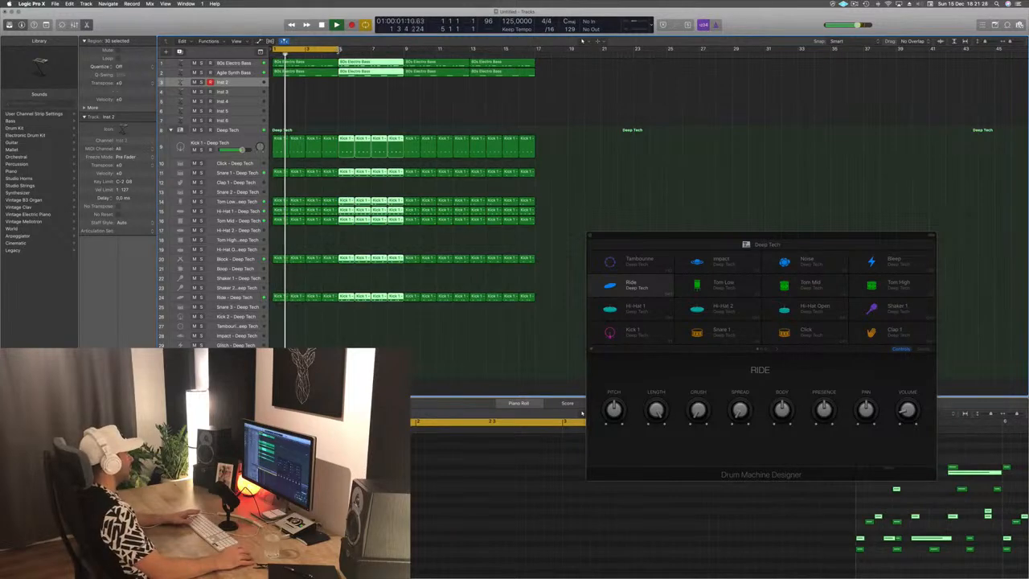
{"action": "left_click_drag", "start_coordinate": [338, 50], "coordinate": [539, 54]}
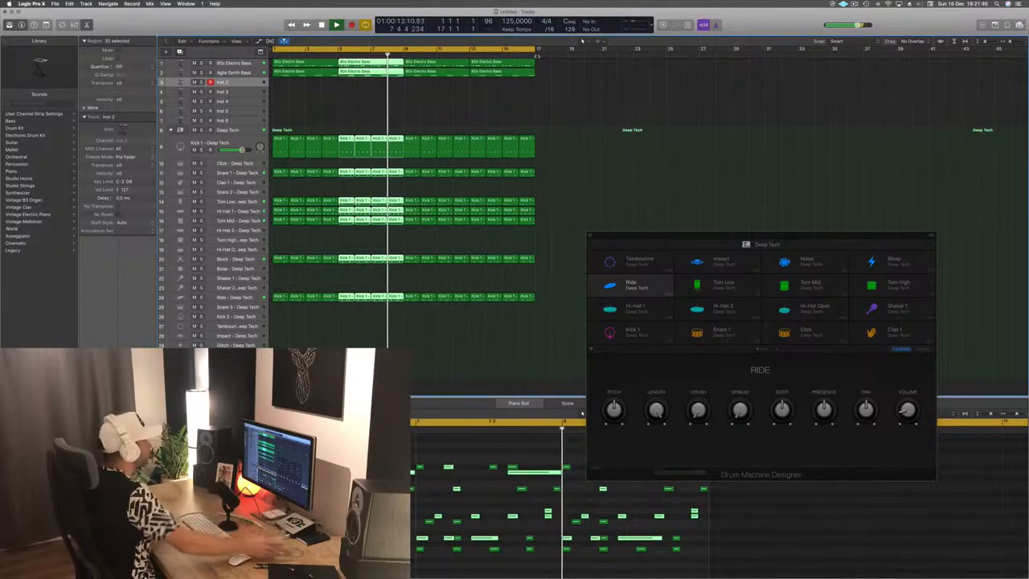
{"action": "left_click", "coordinate": [353, 101]}
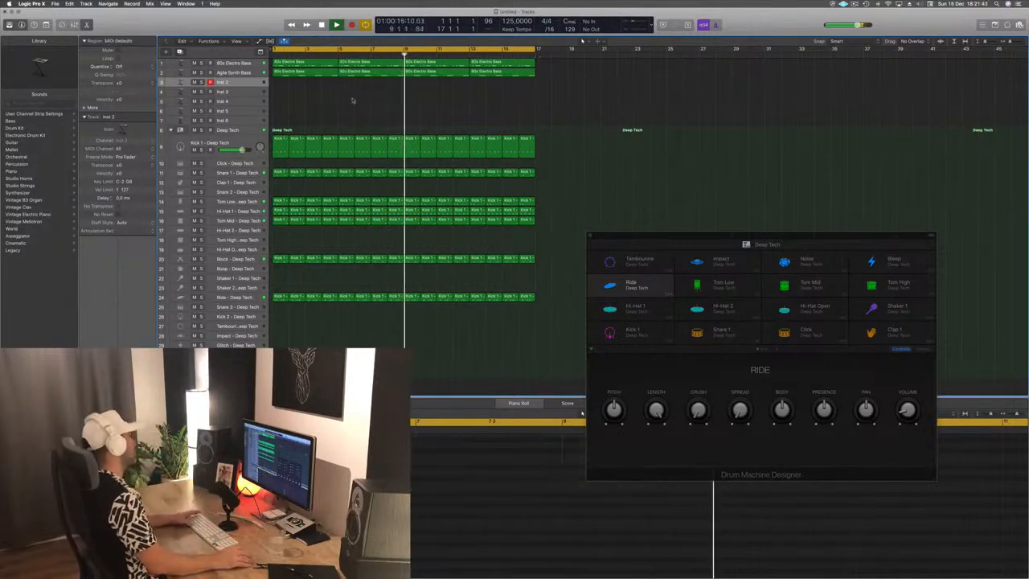
{"action": "key", "text": "space"}
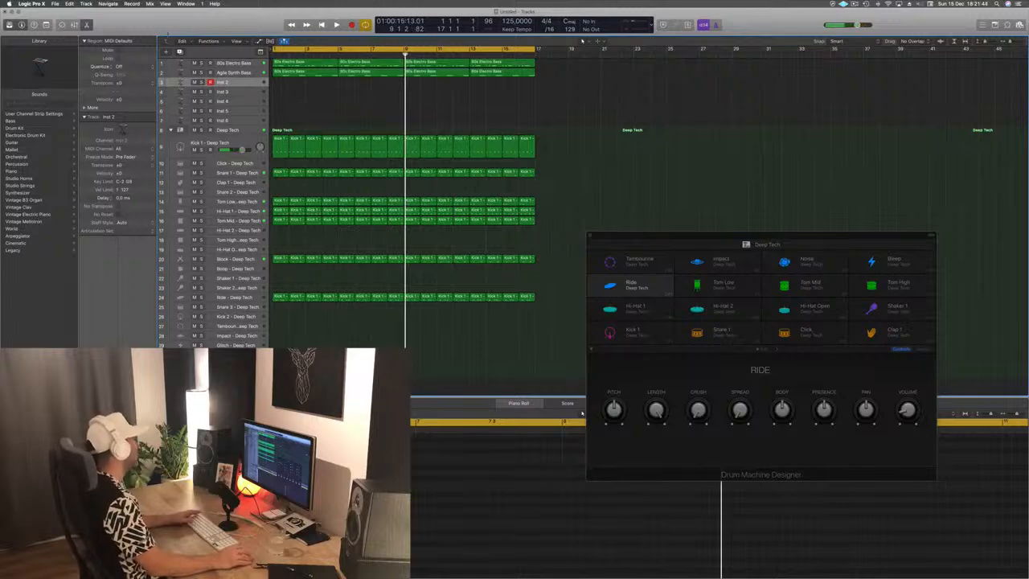
Step: Show the toolbar, zoom in on the Inst 2 track and open its Alchemy synth window
{"action": "key", "text": "ctrl+alt+super+t"}
{"action": "key", "text": "ctrl+z"}
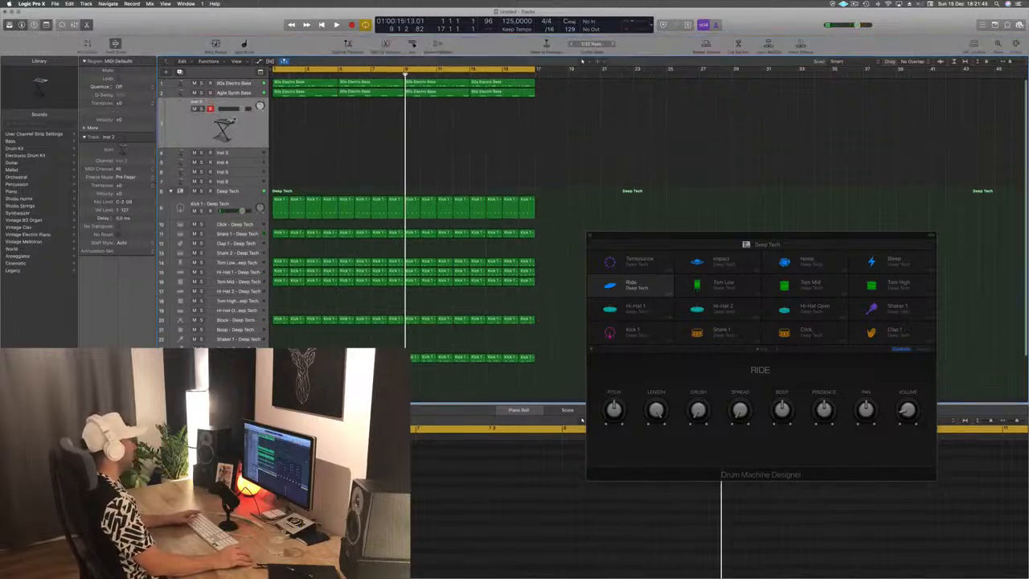
{"action": "key", "text": "Return"}
{"action": "key", "text": "space"}
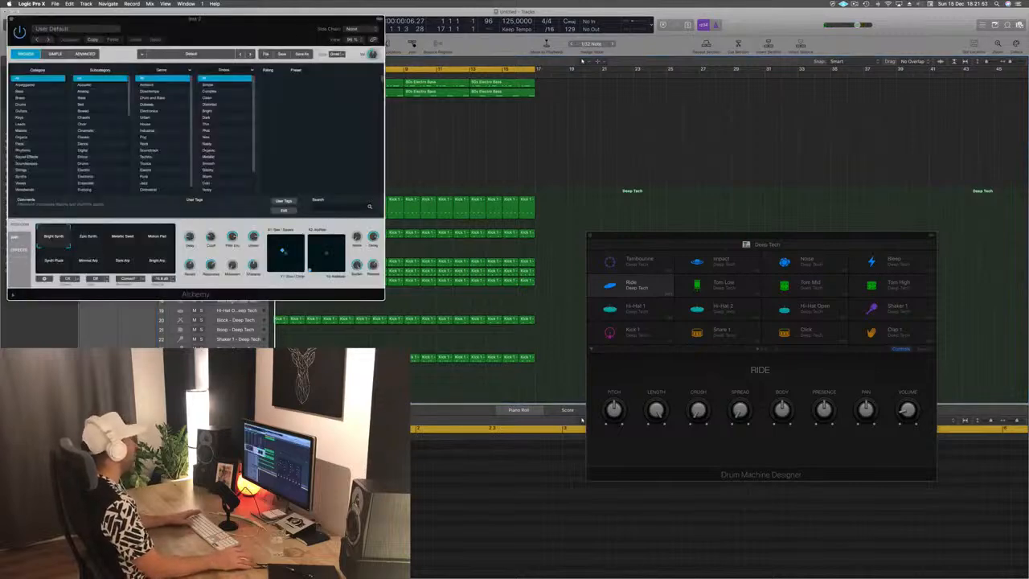
Step: Load the Abstracted Possibilities preset from Alchemy's Pads category and try it out with Musical Typing
{"action": "left_click_drag", "start_coordinate": [266, 20], "coordinate": [573, 62]}
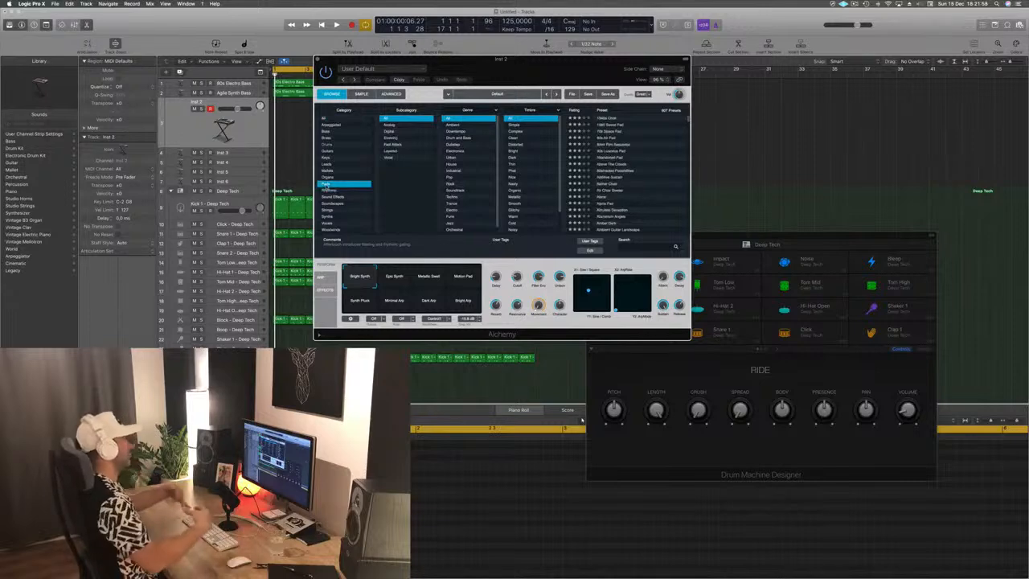
{"action": "left_click_drag", "start_coordinate": [494, 75], "coordinate": [534, 86]}
{"action": "key", "text": "f"}
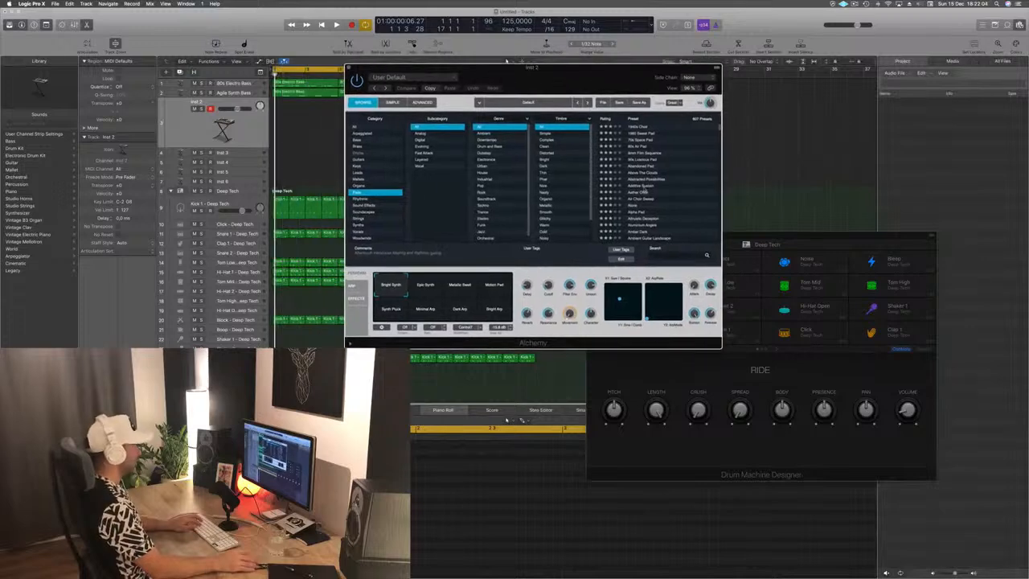
{"action": "key", "text": "f"}
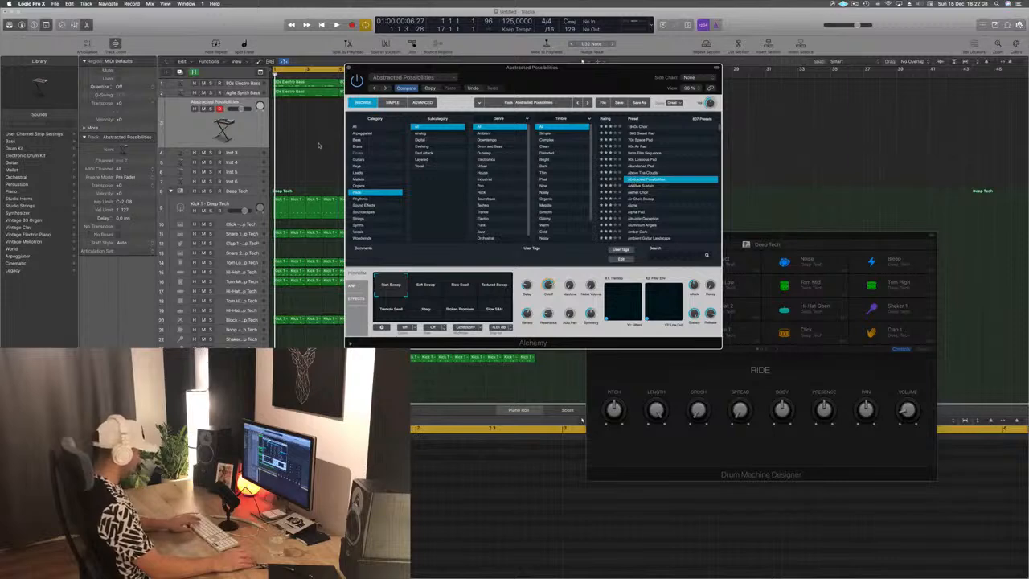
{"action": "key", "text": "super+k"}
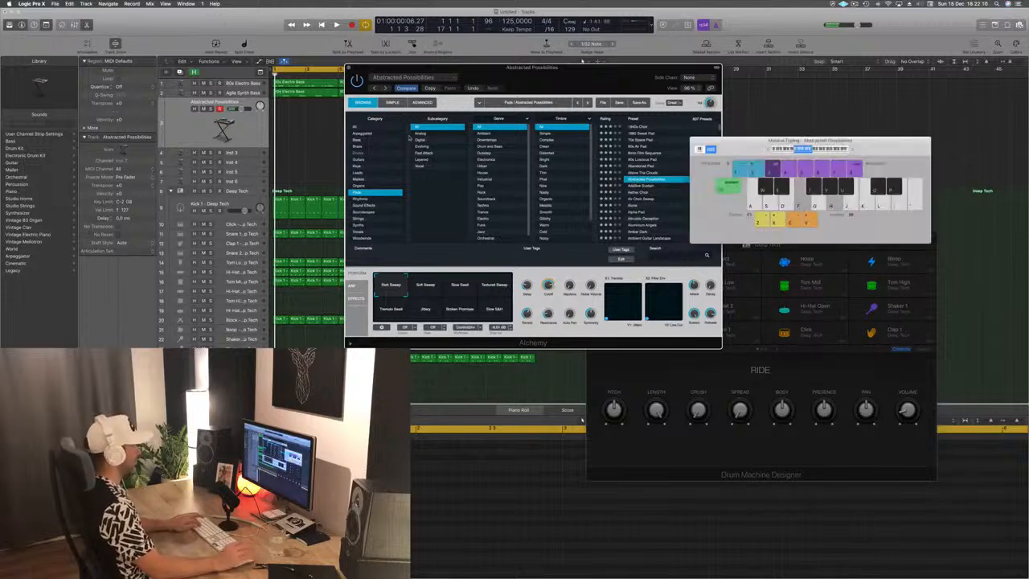
{"action": "left_click_drag", "start_coordinate": [612, 87], "coordinate": [521, 119]}
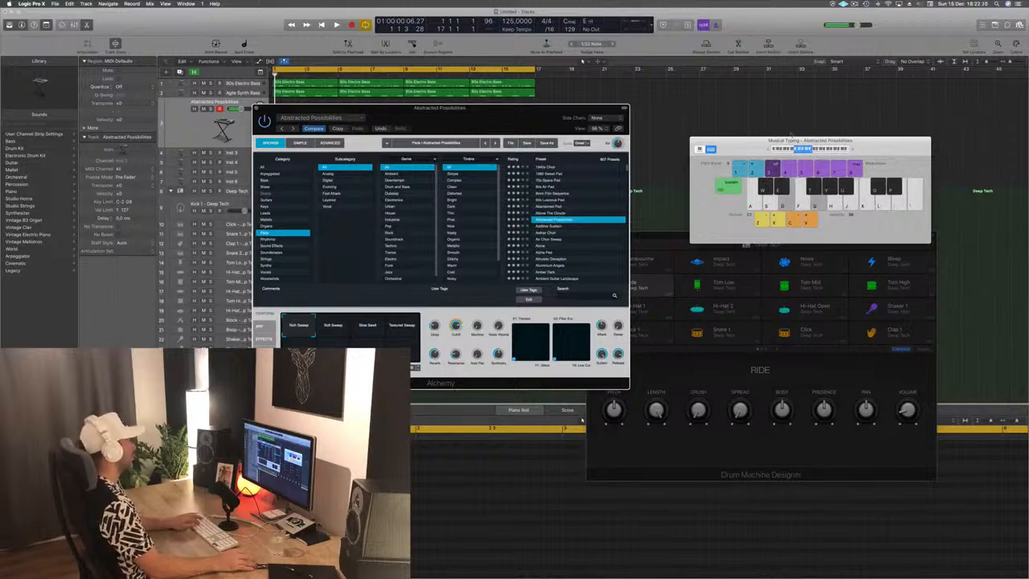
{"action": "left_click_drag", "start_coordinate": [561, 110], "coordinate": [801, 56]}
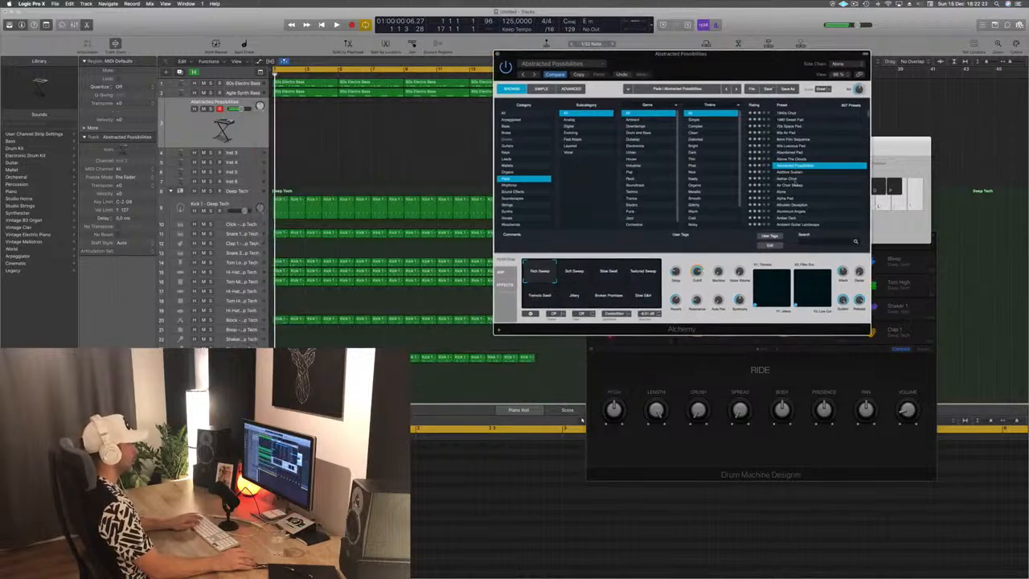
Step: Try the Additive Sustain pad with its Warm plus Cold and Warm variations over the playing loop
{"action": "left_click", "coordinate": [782, 172]}
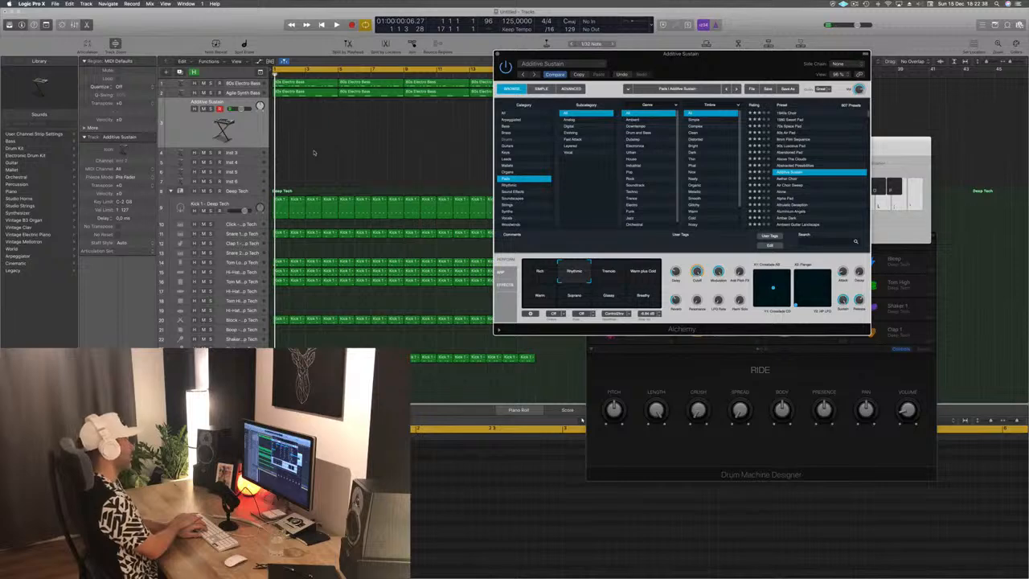
{"action": "key", "text": "space"}
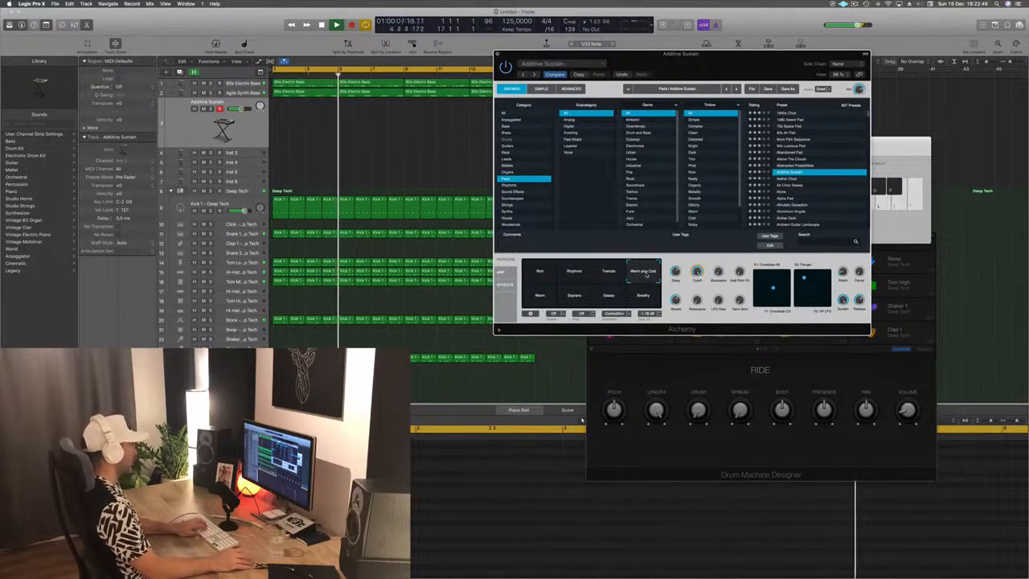
{"action": "left_click", "coordinate": [543, 299]}
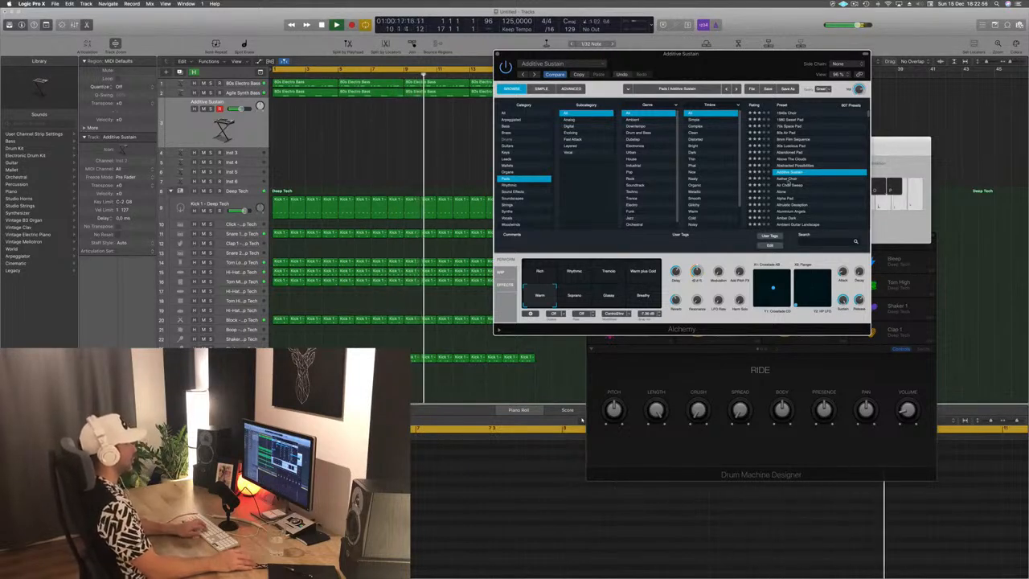
Step: Load the Aether Choir pad and play notes on it with Musical Typing over the loop
{"action": "key", "text": "Down"}
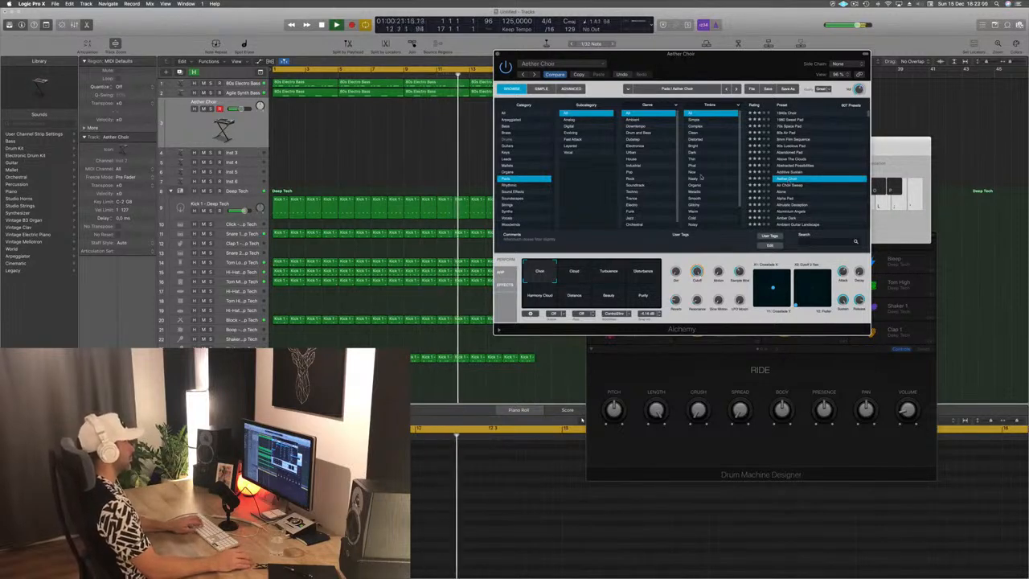
{"action": "key", "text": "super+k"}
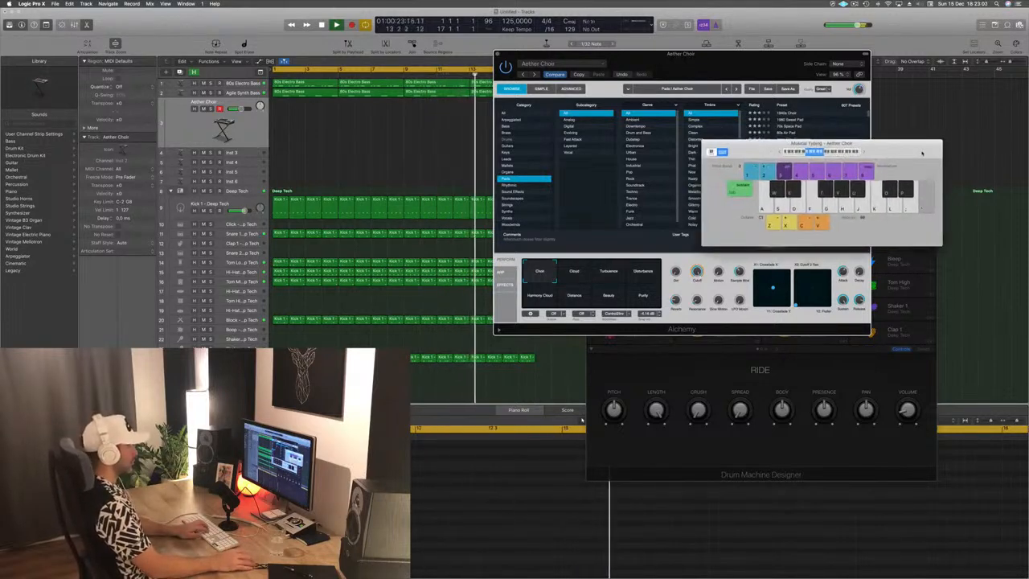
{"action": "left_click", "coordinate": [820, 155]}
{"action": "key", "text": "l"}
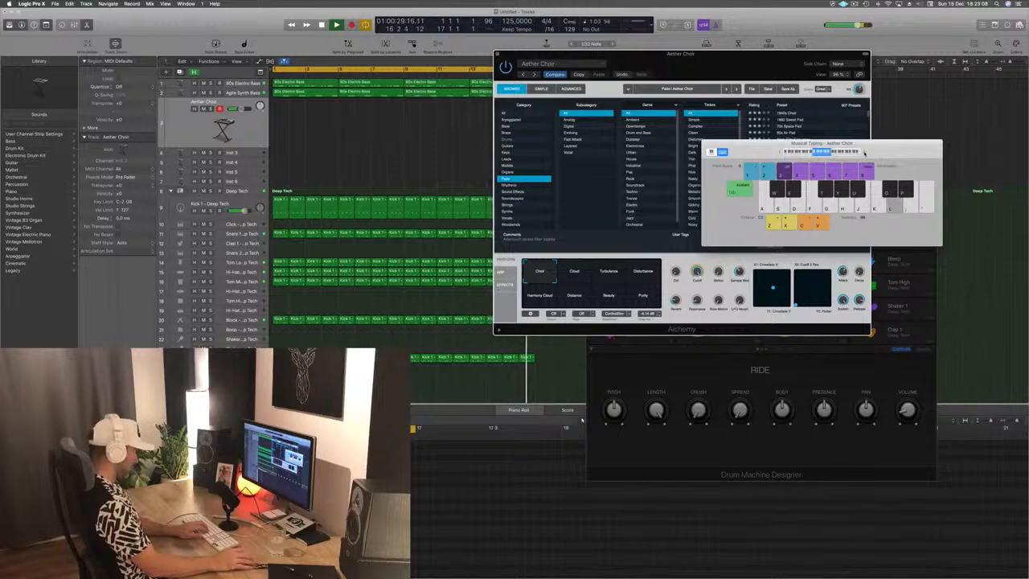
Step: Try the Air Choir Sweep pad over the loop and load the Alpha Pad preset in its place
{"action": "left_click_drag", "start_coordinate": [796, 69], "coordinate": [771, 122]}
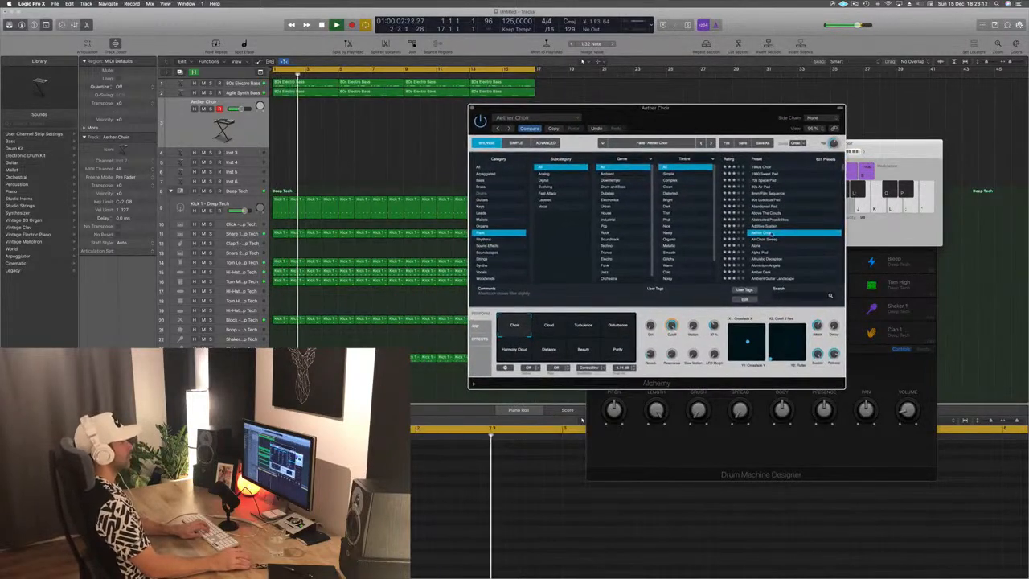
{"action": "left_click", "coordinate": [766, 240]}
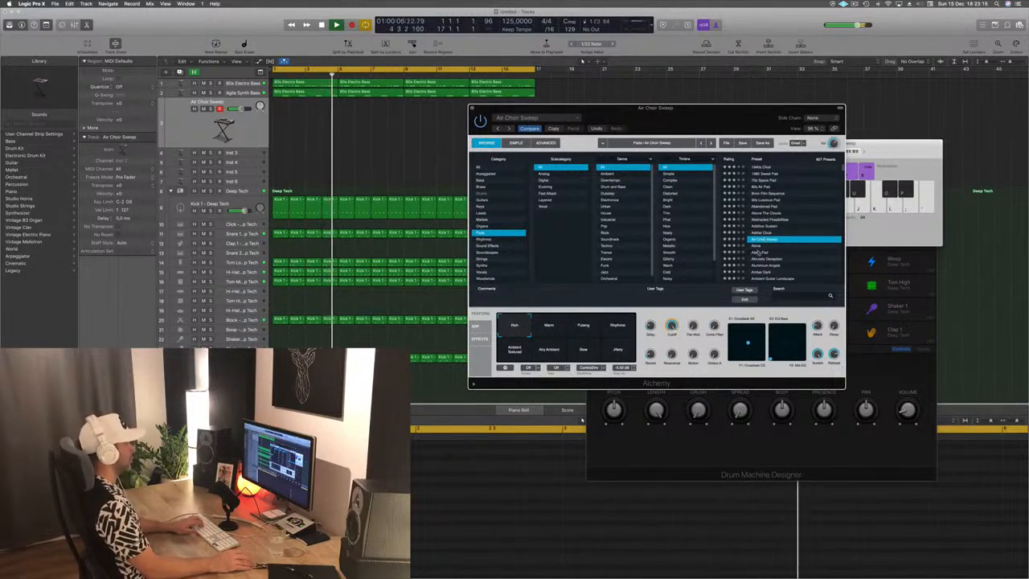
{"action": "left_click", "coordinate": [756, 253]}
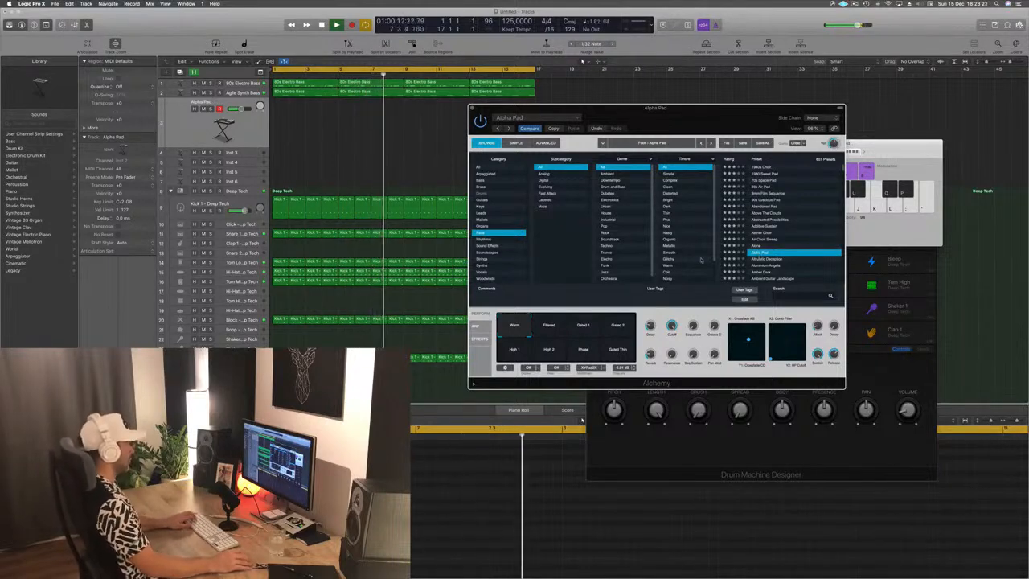
Step: Play notes on Alpha Pad with Musical Typing, one octave lower, over the playing loop
{"action": "key", "text": "super+k"}
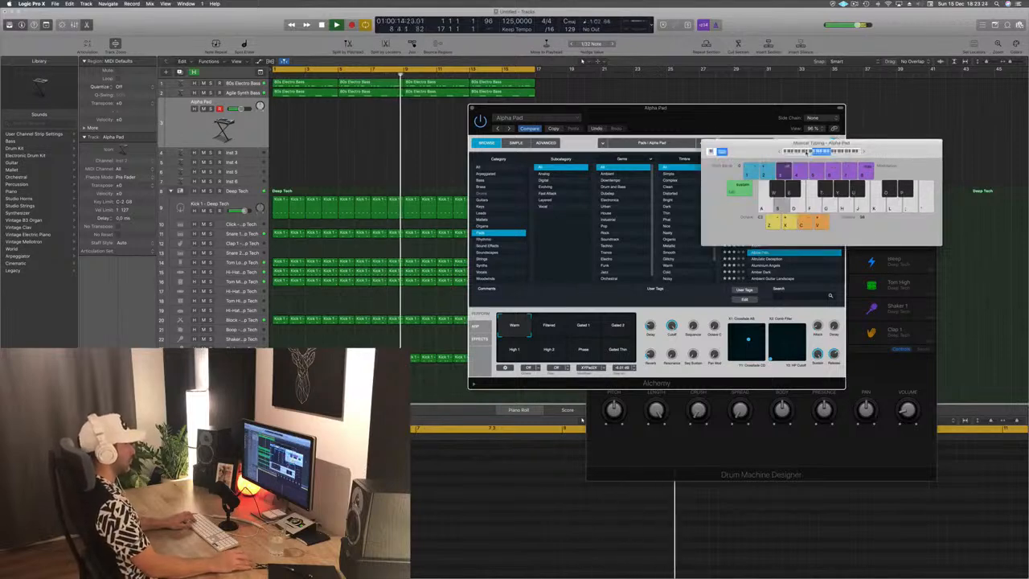
{"action": "key", "text": "a"}
{"action": "key", "text": "d"}
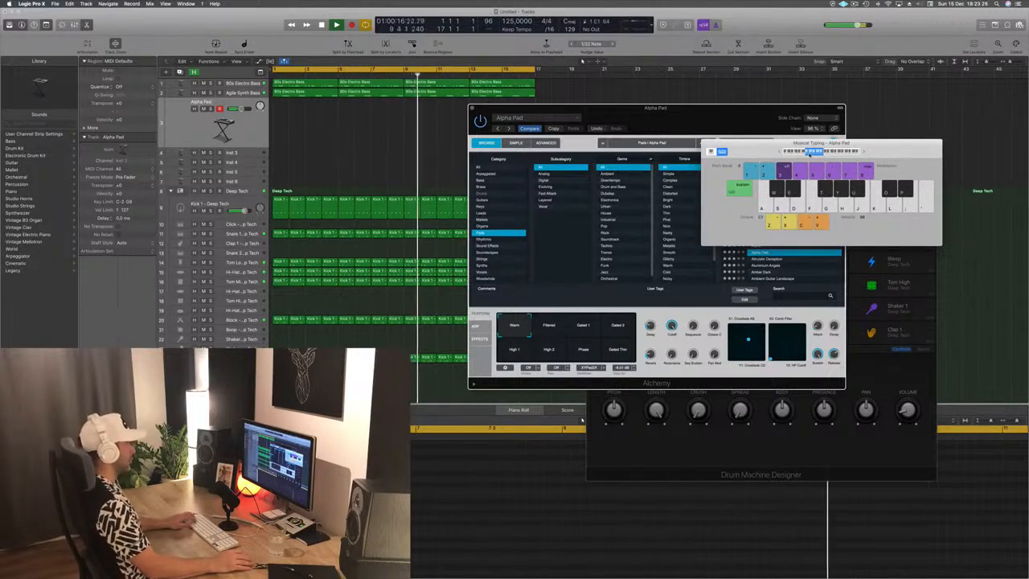
{"action": "key", "text": "h"}
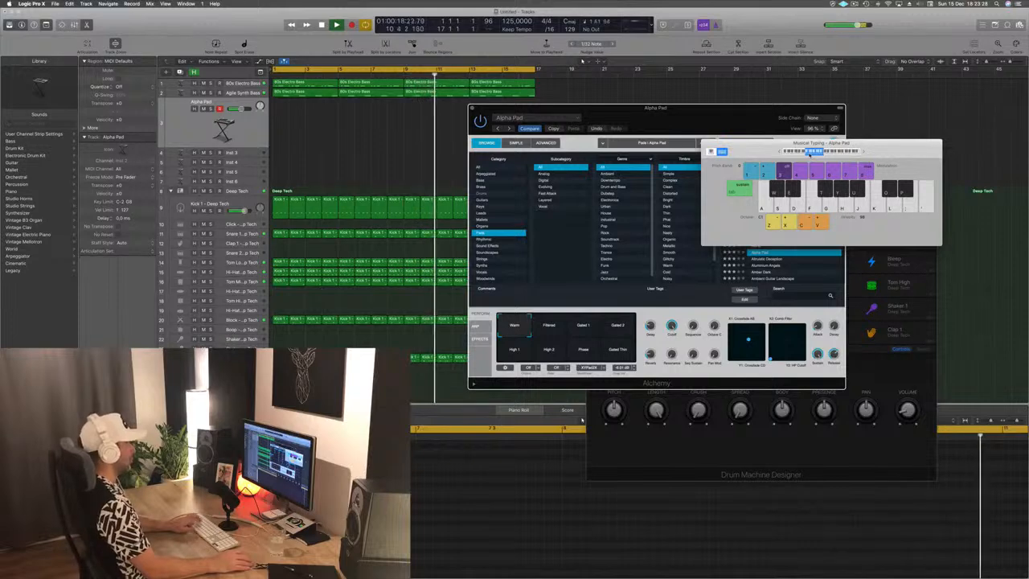
{"action": "key", "text": "h"}
{"action": "key", "text": "h"}
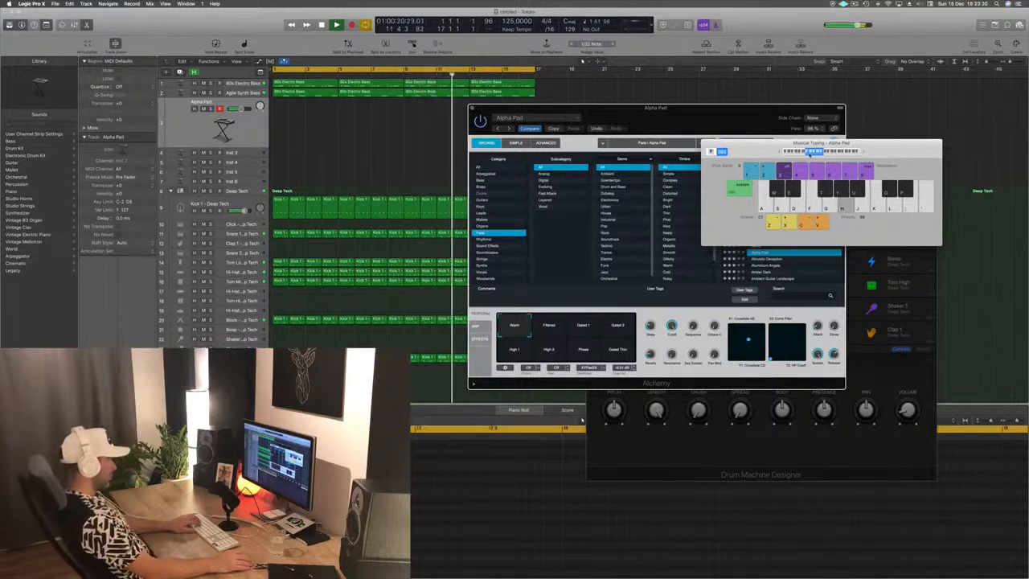
Step: Choose Alpha Pad's Filtered variation, record a four-bar part from bar 9 and move its region to bar 1
{"action": "left_click", "coordinate": [548, 325]}
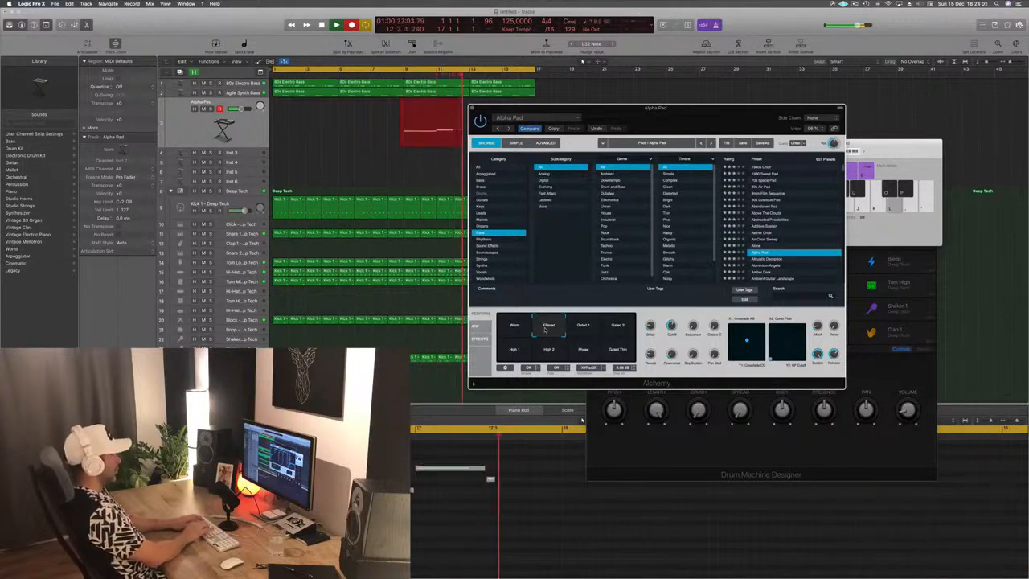
{"action": "key", "text": "space"}
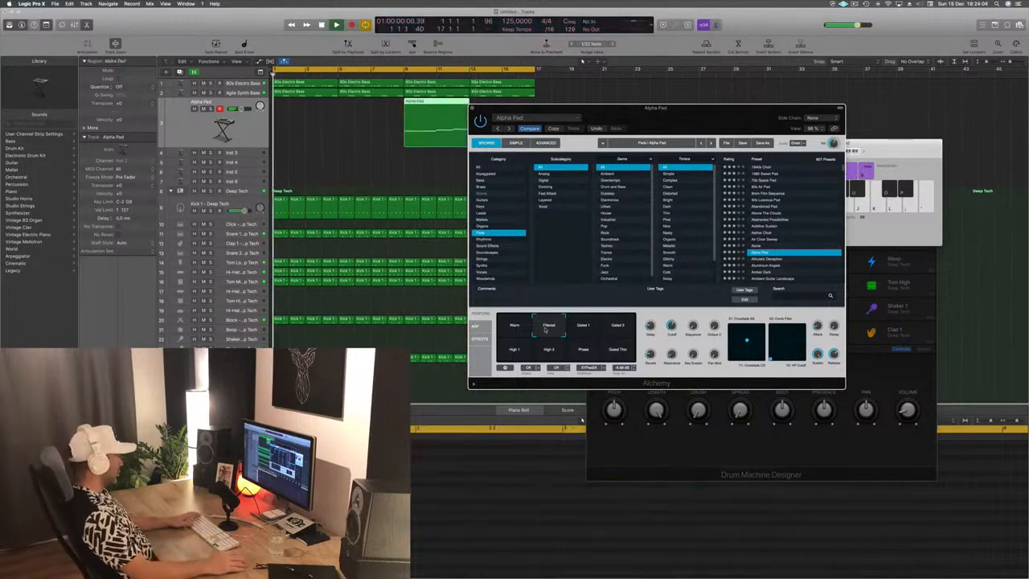
{"action": "left_click_drag", "start_coordinate": [440, 107], "coordinate": [309, 107]}
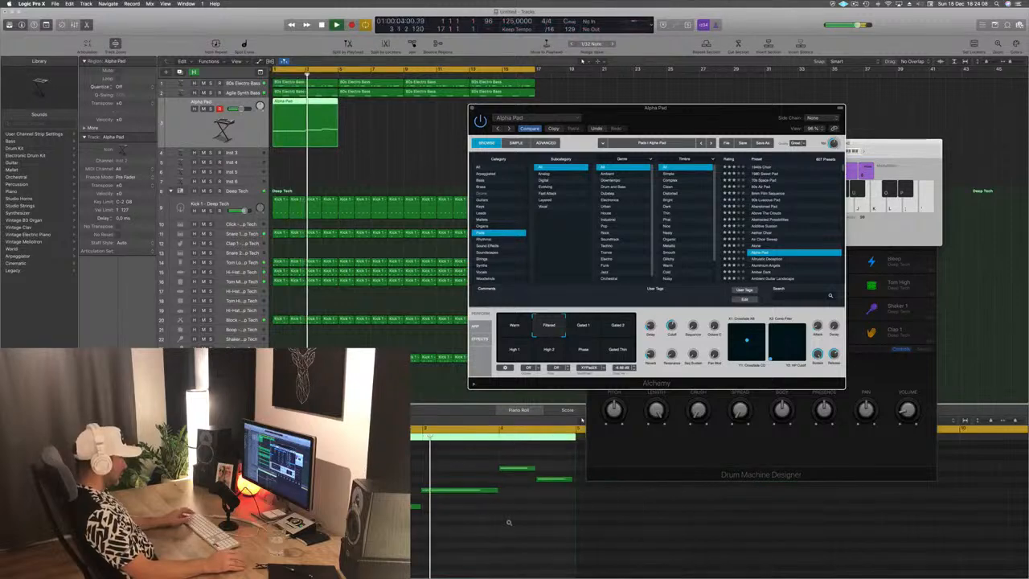
Step: Replace the pad part's last two notes with one note about a bar long, at the lower pitch and ending at bar 5
{"action": "key", "text": "Return"}
{"action": "left_click_drag", "start_coordinate": [517, 469], "coordinate": [575, 480]}
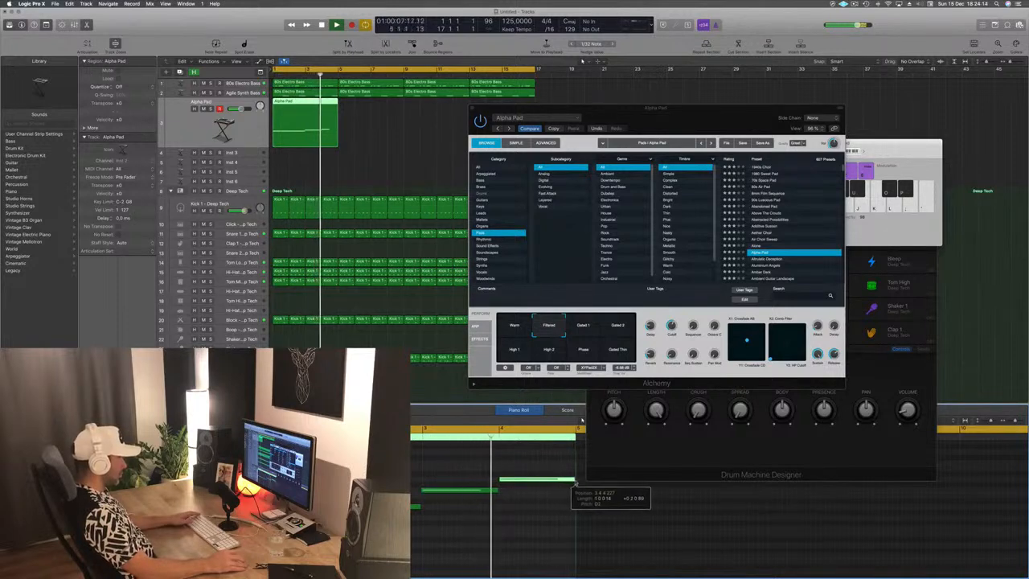
{"action": "key", "text": "Return"}
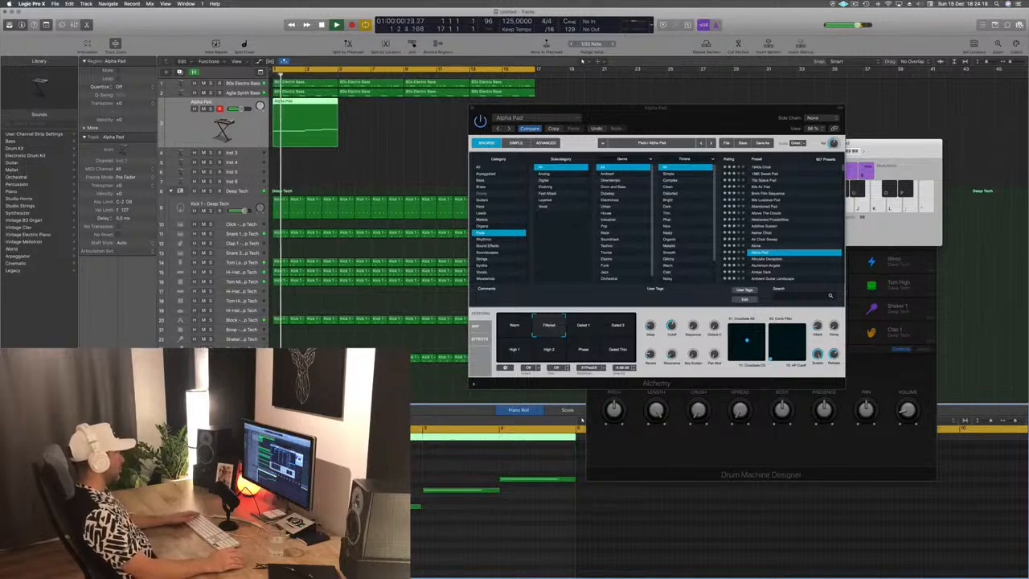
Step: Copy the four-bar Alpha Pad region until it fills all 16 bars of the loop
{"action": "left_click_drag", "start_coordinate": [648, 109], "coordinate": [756, 82]}
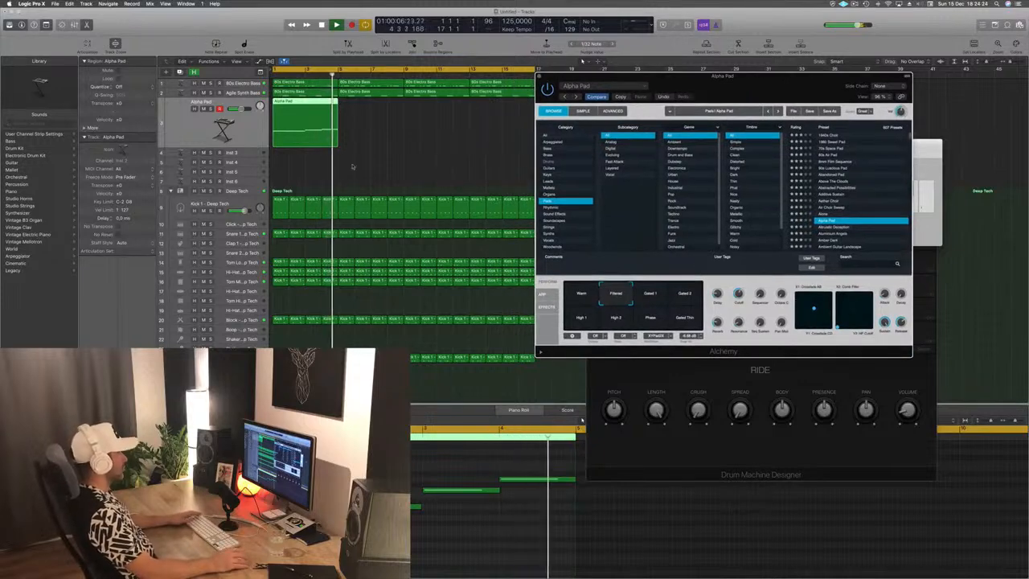
{"action": "left_click_drag", "start_coordinate": [308, 108], "coordinate": [375, 112]}
{"action": "mouse_move", "coordinate": [451, 120]}
{"action": "left_mouse_down"}
{"action": "mouse_move", "coordinate": [280, 122]}
{"action": "mouse_move", "coordinate": [447, 121]}
{"action": "left_mouse_up"}
{"action": "key", "text": "super+Left"}
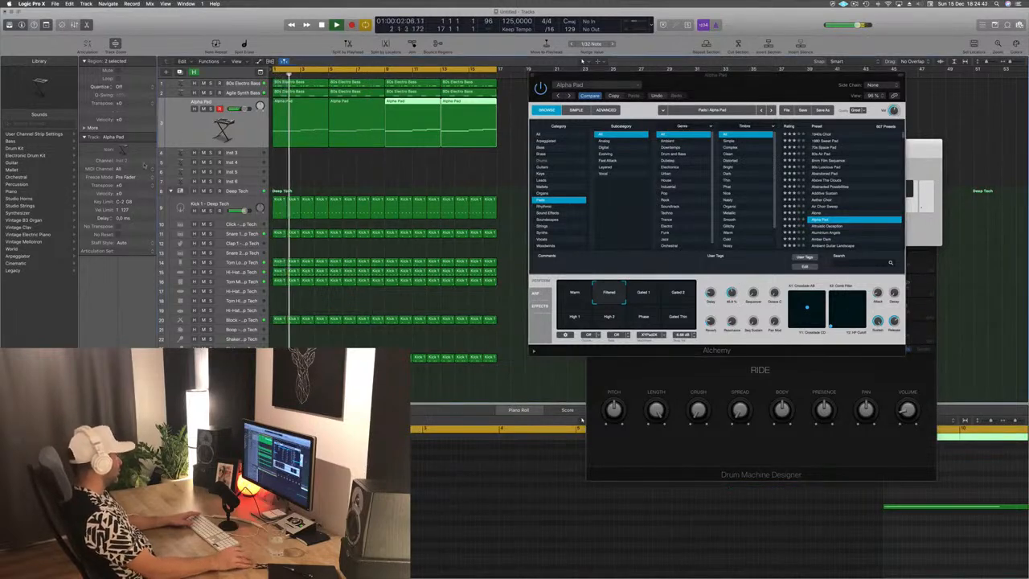
Step: Add a low cut at 75 Hz with a 24 dB/Oct slope in the Alpha Pad track's Channel EQ and close the equalizer
{"action": "left_click", "coordinate": [98, 366]}
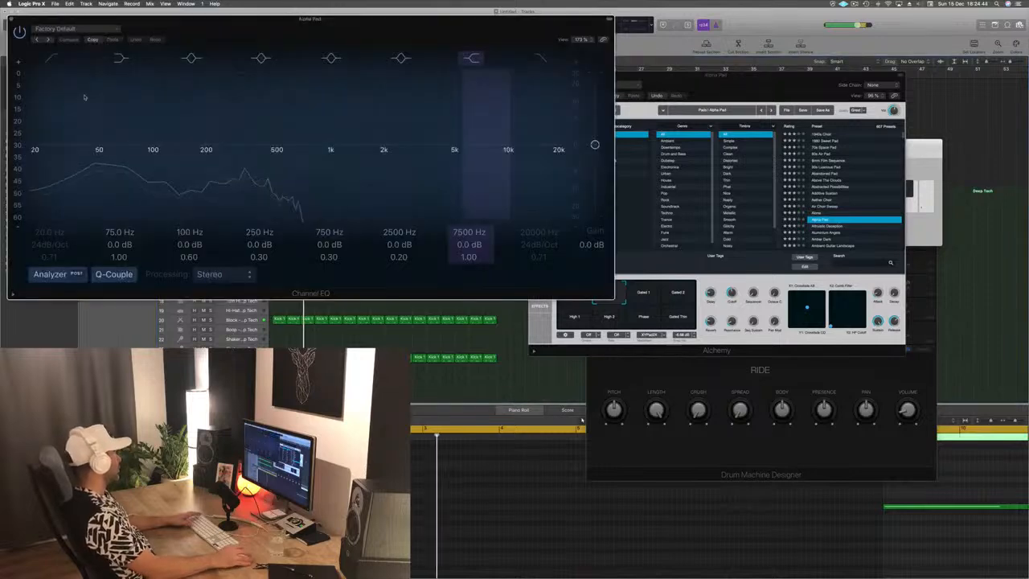
{"action": "key", "text": "space"}
{"action": "key", "text": "space"}
{"action": "left_click", "coordinate": [52, 60]}
{"action": "left_click_drag", "start_coordinate": [69, 143], "coordinate": [165, 143]}
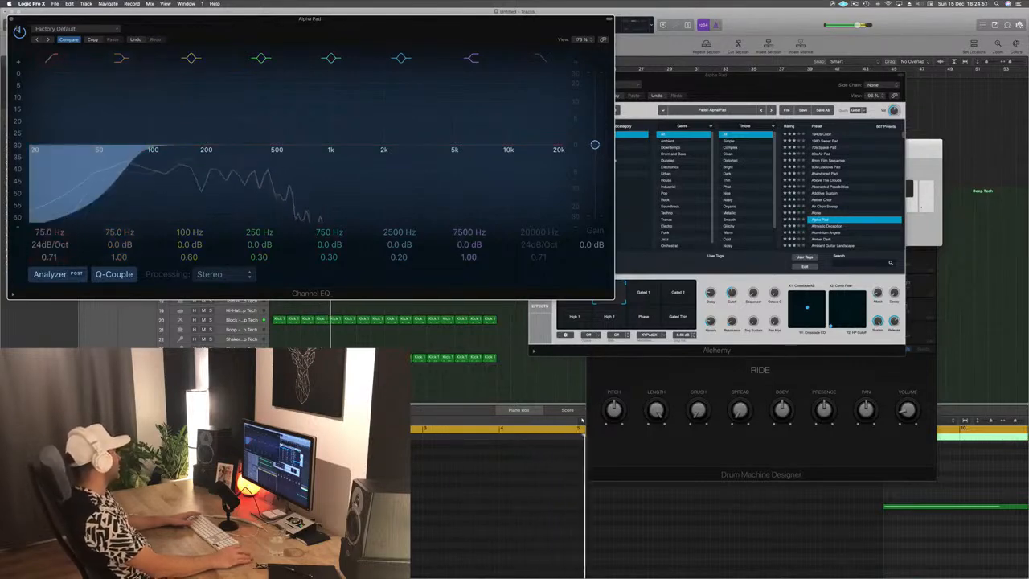
{"action": "key", "text": "super+w"}
Step: Compare Alpha Pad's Gated 1, Gated 2, High 1, High 2, Phase and Gated Thin variations over the loop and settle on Warm
{"action": "left_click", "coordinate": [649, 292]}
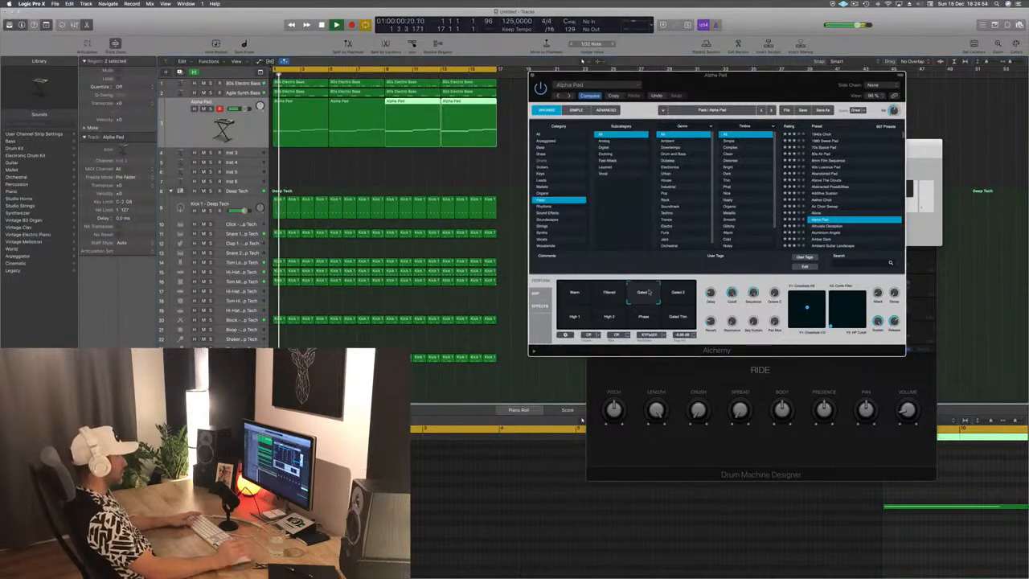
{"action": "left_click_drag", "start_coordinate": [747, 91], "coordinate": [672, 154]}
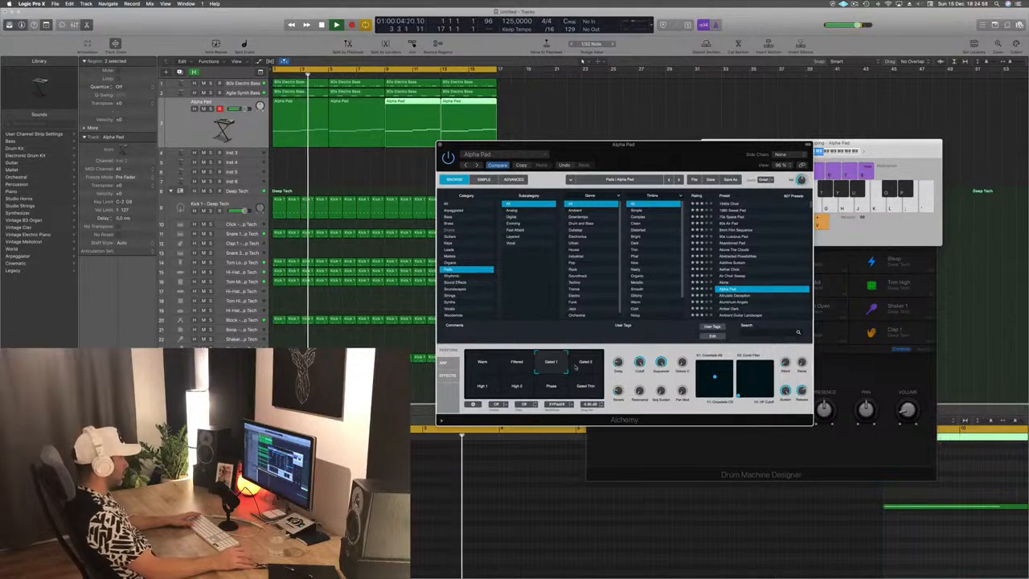
{"action": "left_click", "coordinate": [584, 364]}
{"action": "key", "text": "Return"}
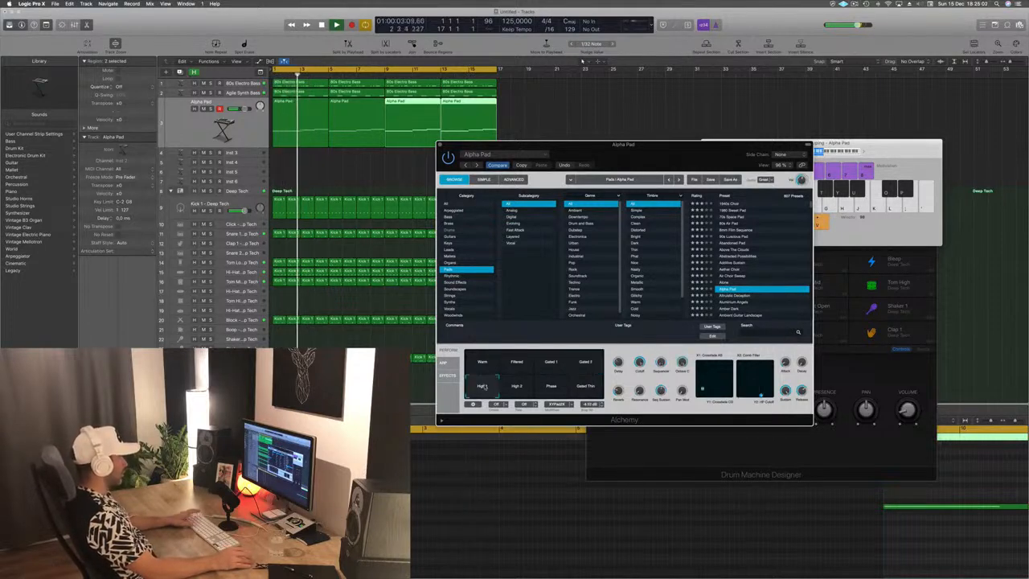
{"action": "key", "text": "Return"}
{"action": "left_click", "coordinate": [517, 385]}
{"action": "left_click", "coordinate": [558, 393]}
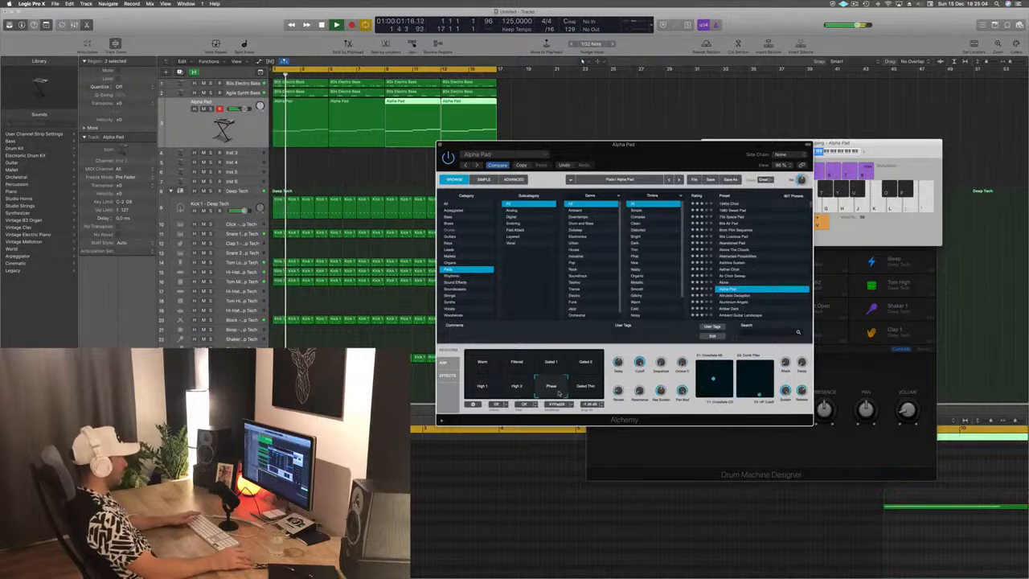
{"action": "key", "text": "Return"}
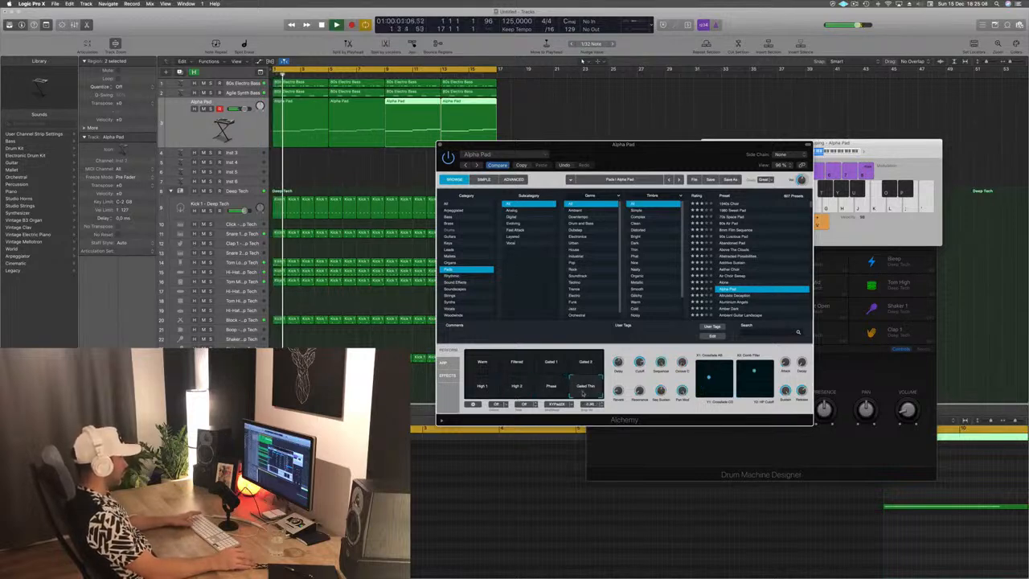
{"action": "left_click", "coordinate": [495, 368]}
{"action": "key", "text": "Return"}
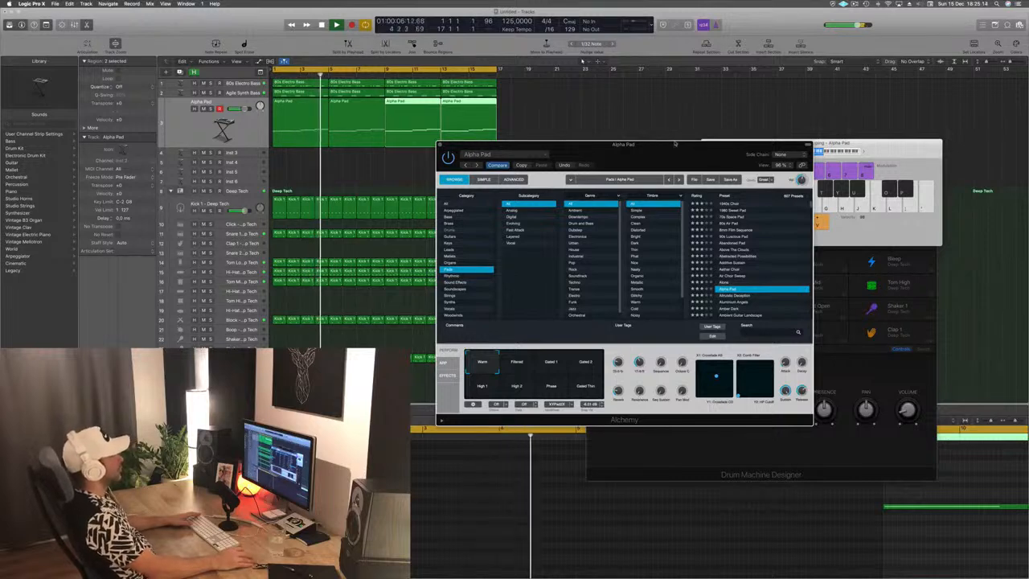
Step: Listen to the Warm variation across the arrangement with Alchemy's window moved aside, and replay the loop from the start
{"action": "left_click_drag", "start_coordinate": [658, 150], "coordinate": [757, 151]}
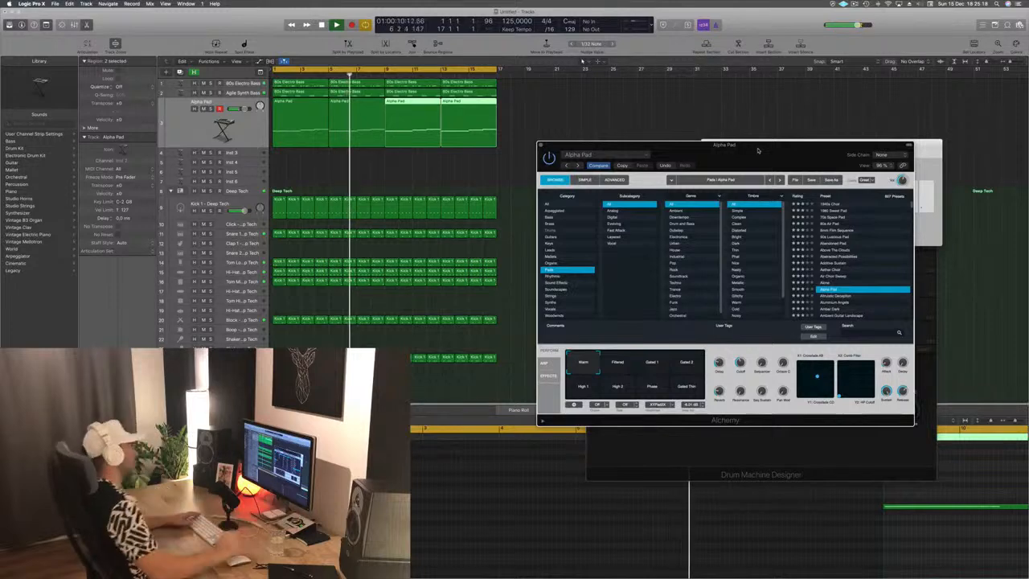
{"action": "left_click_drag", "start_coordinate": [757, 151], "coordinate": [745, 132]}
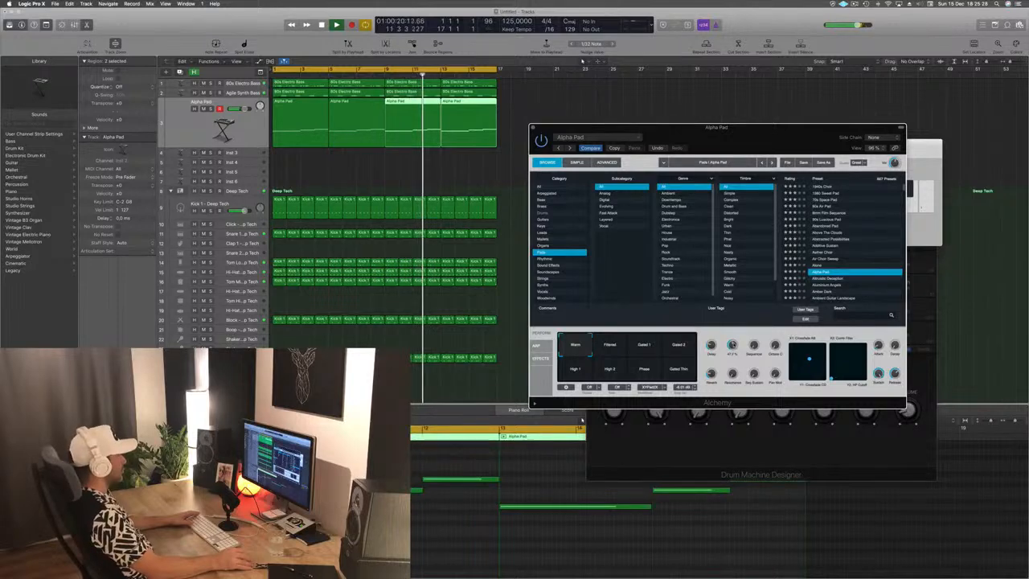
{"action": "left_click_drag", "start_coordinate": [643, 127], "coordinate": [563, 176]}
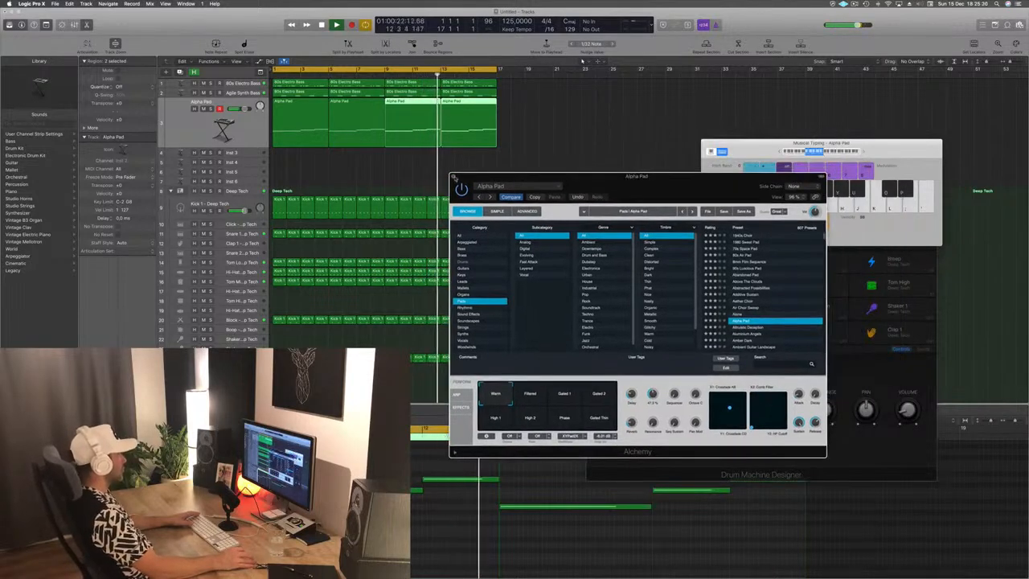
{"action": "key", "text": "super+w"}
{"action": "key", "text": "Return"}
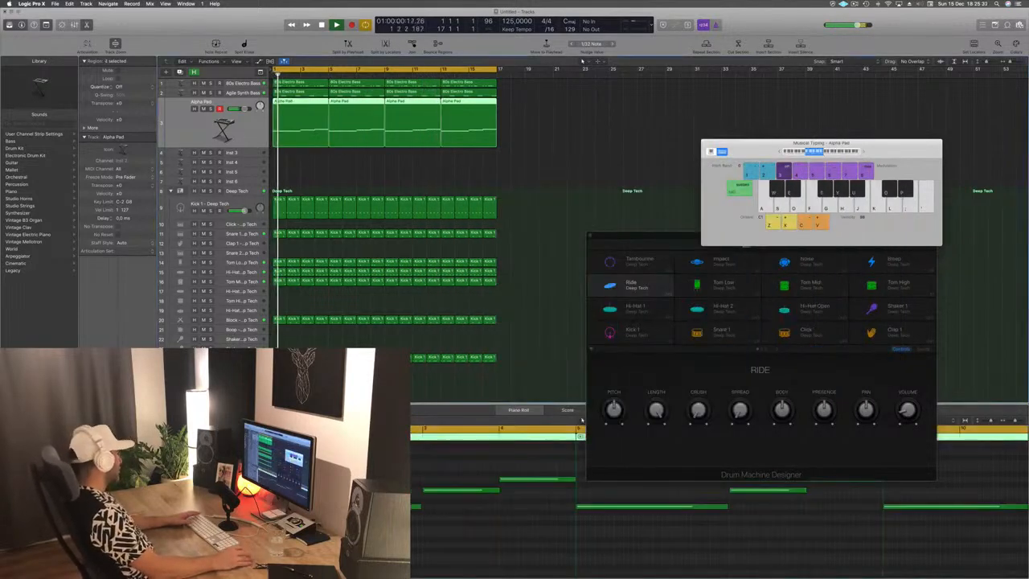
Step: Duplicate the Alpha Pad track with its Alchemy settings, copy its four regions onto the duplicate and mute the original track
{"action": "key", "text": "space"}
{"action": "key", "text": "v"}
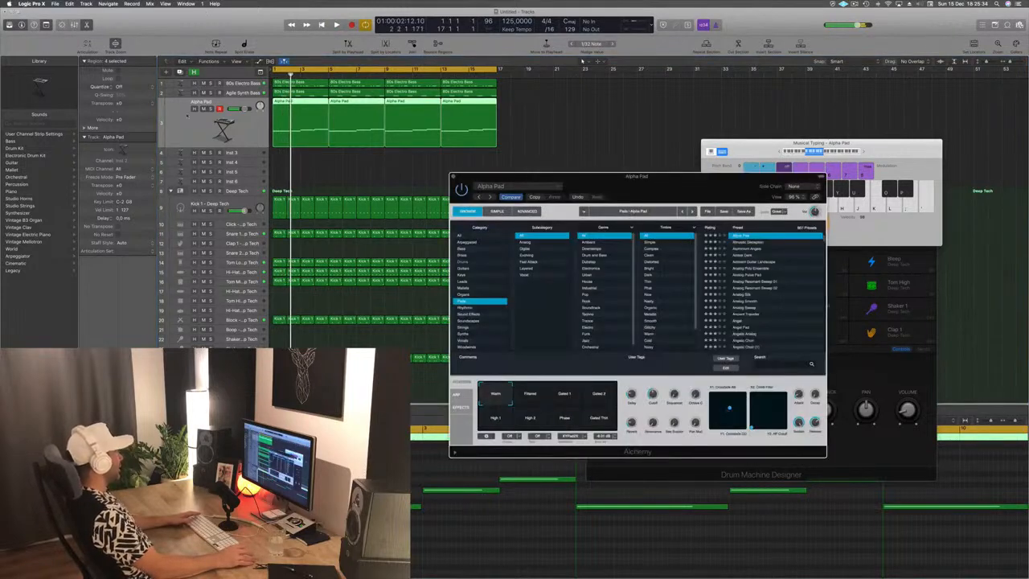
{"action": "left_click", "coordinate": [180, 72]}
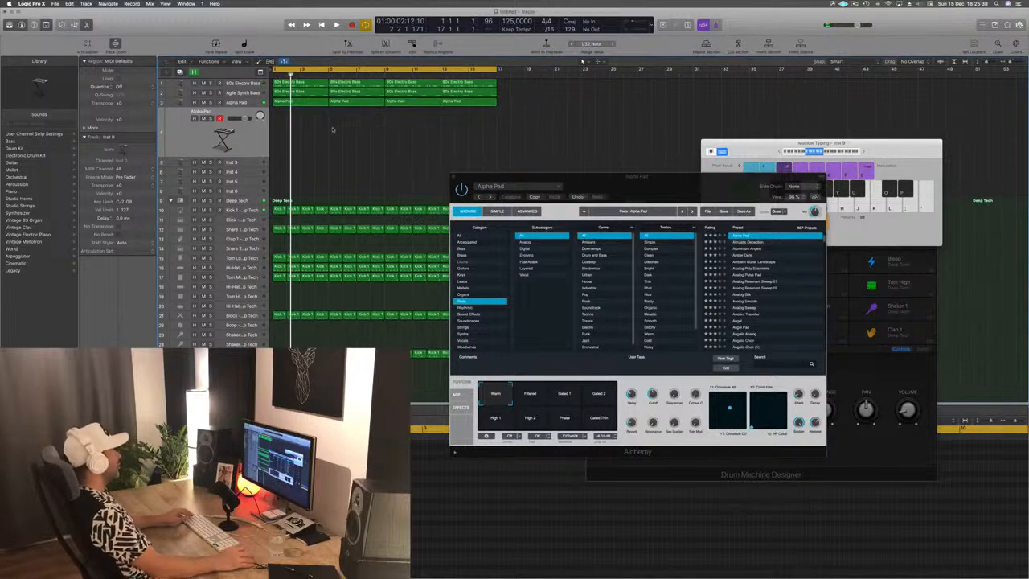
{"action": "left_click_drag", "start_coordinate": [457, 118], "coordinate": [279, 133]}
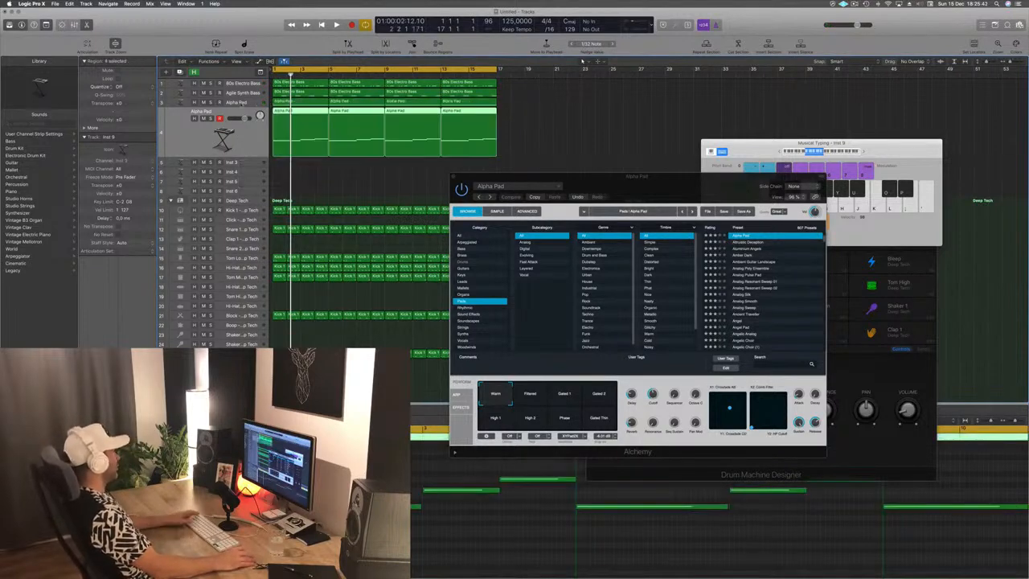
{"action": "left_click", "coordinate": [203, 103]}
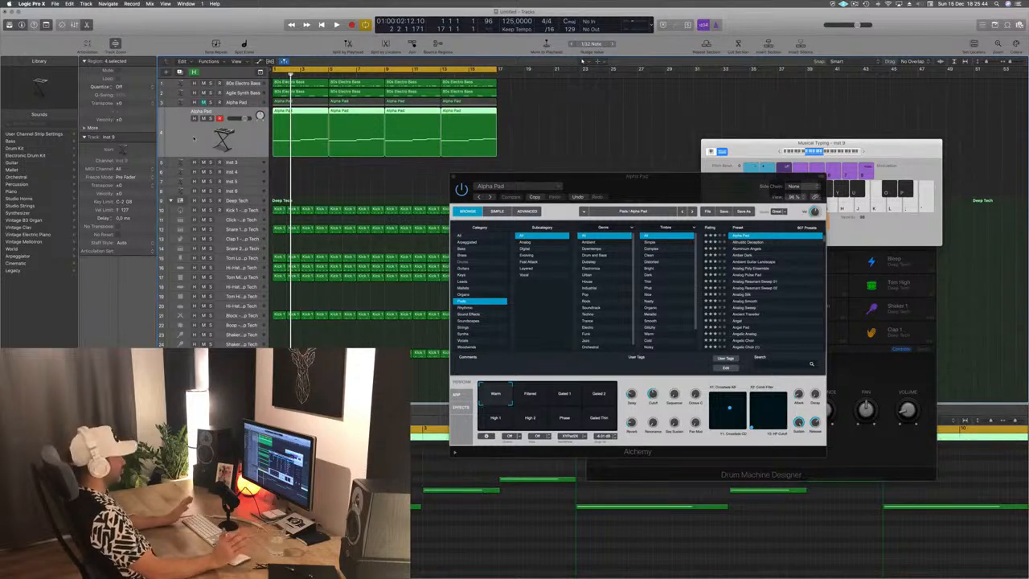
Step: Open the duplicate track's Alchemy window, move it clear of the regions and load the Amber Dark preset during playback
{"action": "key", "text": "space"}
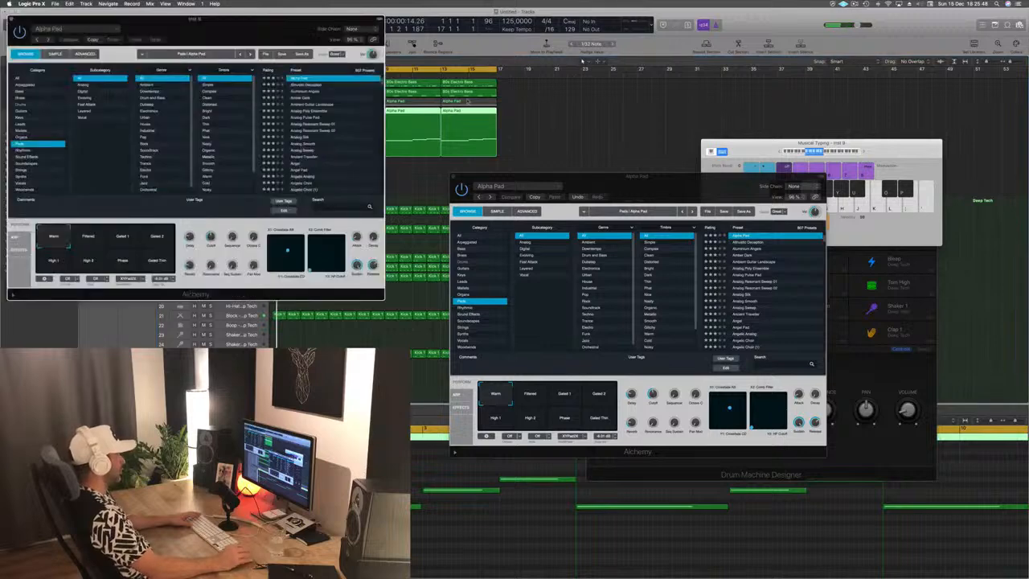
{"action": "left_click_drag", "start_coordinate": [263, 35], "coordinate": [700, 173]}
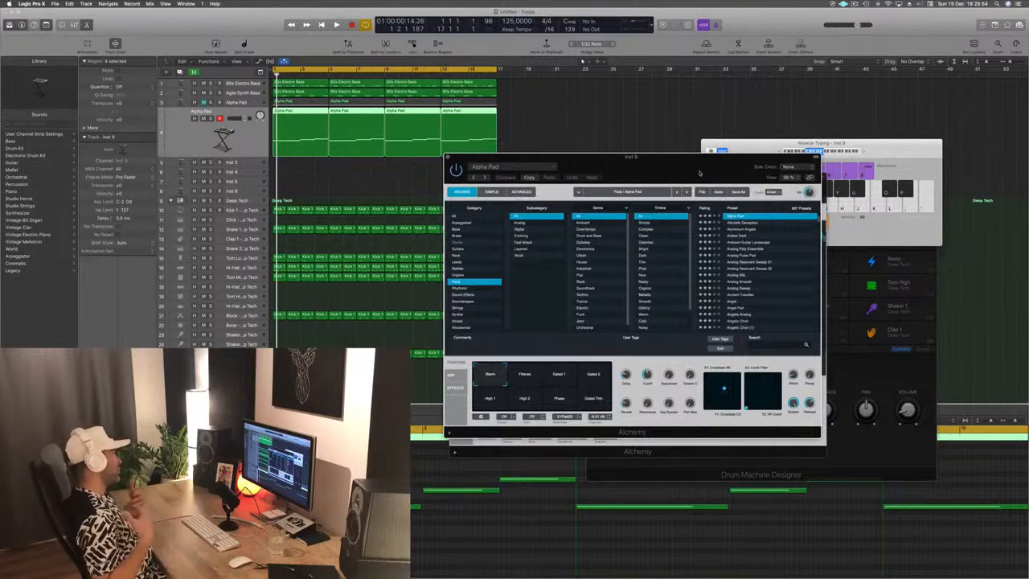
{"action": "left_click_drag", "start_coordinate": [696, 181], "coordinate": [671, 125]}
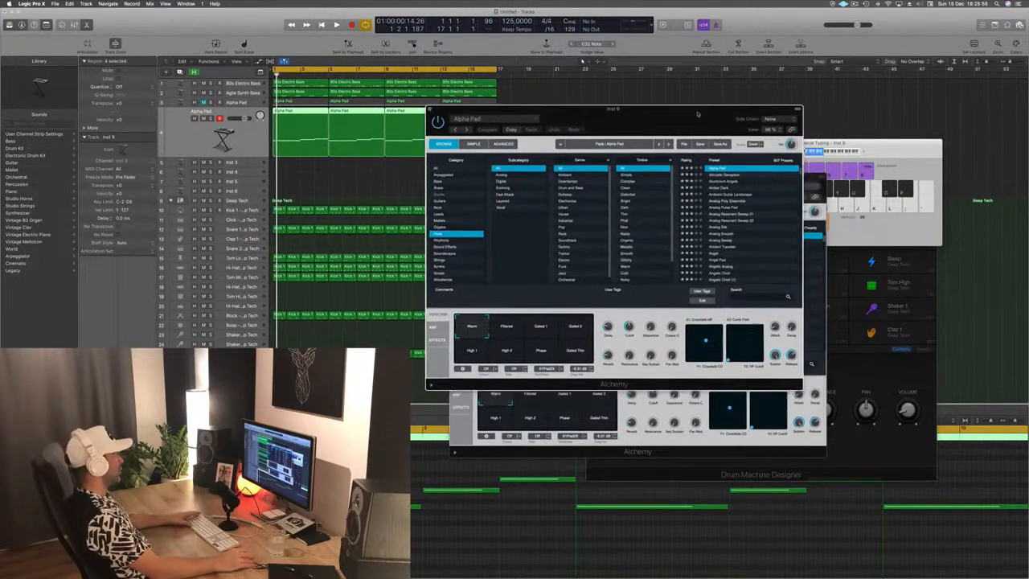
{"action": "key", "text": "space"}
{"action": "left_click", "coordinate": [693, 180]}
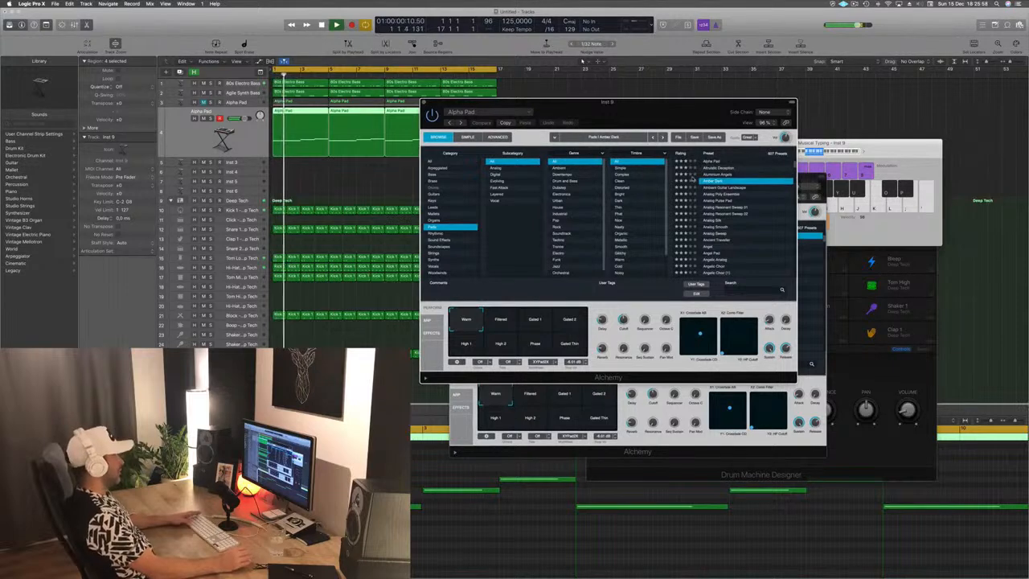
{"action": "left_click_drag", "start_coordinate": [672, 118], "coordinate": [712, 113]}
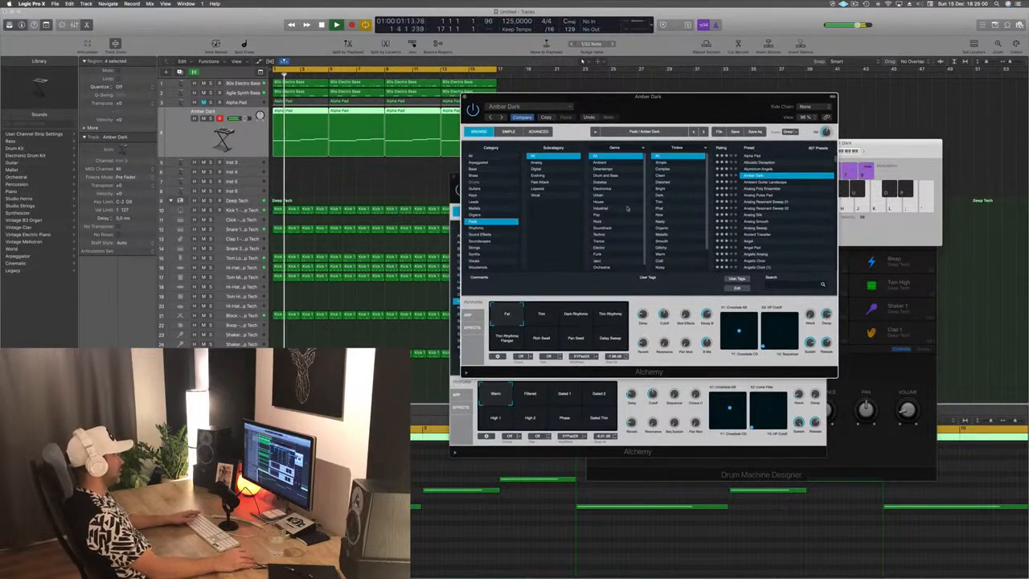
Step: Audition Amber Dark's Dark Rhythms, Thin Rhythms, Rich Swell, Pan Swell and Delay Sweep variations over the loop
{"action": "left_click", "coordinate": [574, 315]}
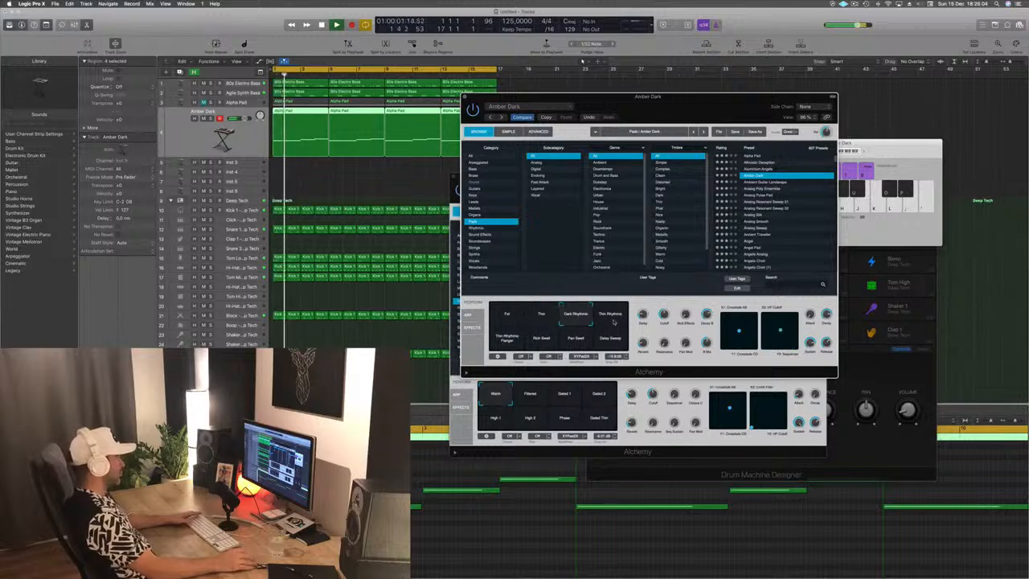
{"action": "left_click_drag", "start_coordinate": [678, 102], "coordinate": [663, 127]}
{"action": "left_click", "coordinate": [597, 339]}
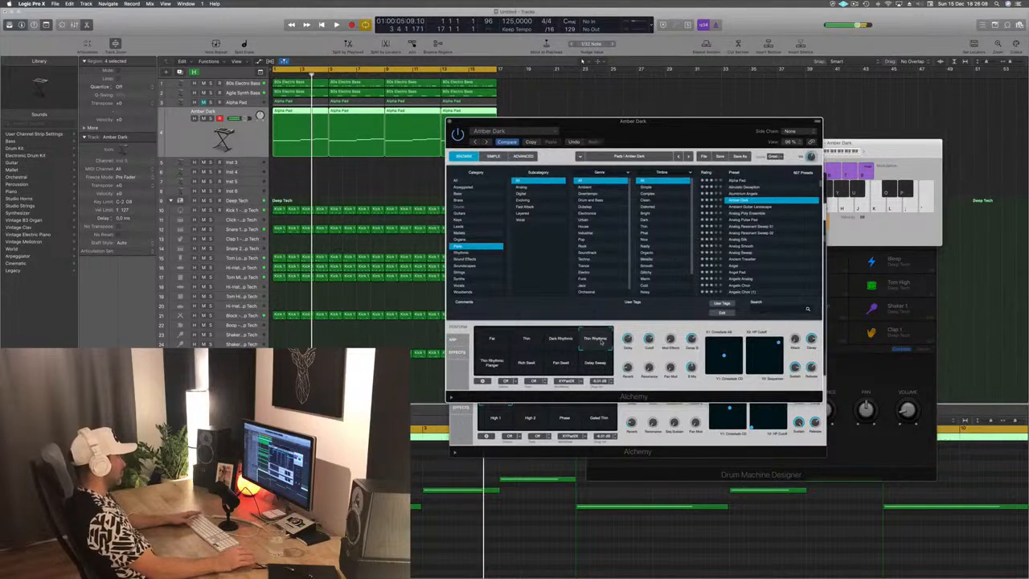
{"action": "left_click", "coordinate": [507, 360]}
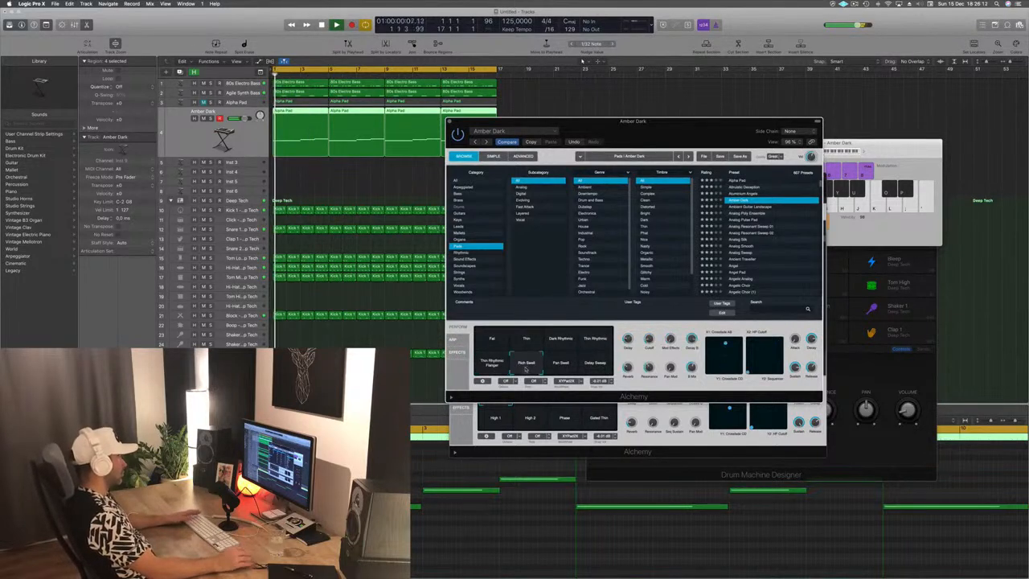
{"action": "left_click", "coordinate": [566, 370]}
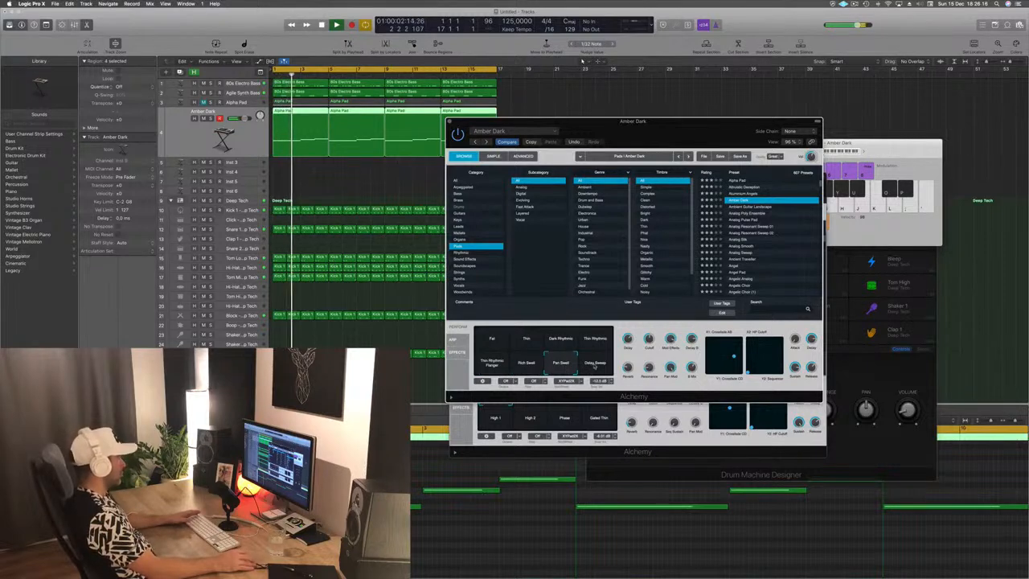
{"action": "left_click", "coordinate": [595, 366]}
Step: Try the Ambient Guitar Landscape and Analog Poly Ensemble presets, auditioning the latter's Warm Slow Build, Glistening and Deep Rhythm variations
{"action": "left_click", "coordinate": [738, 208]}
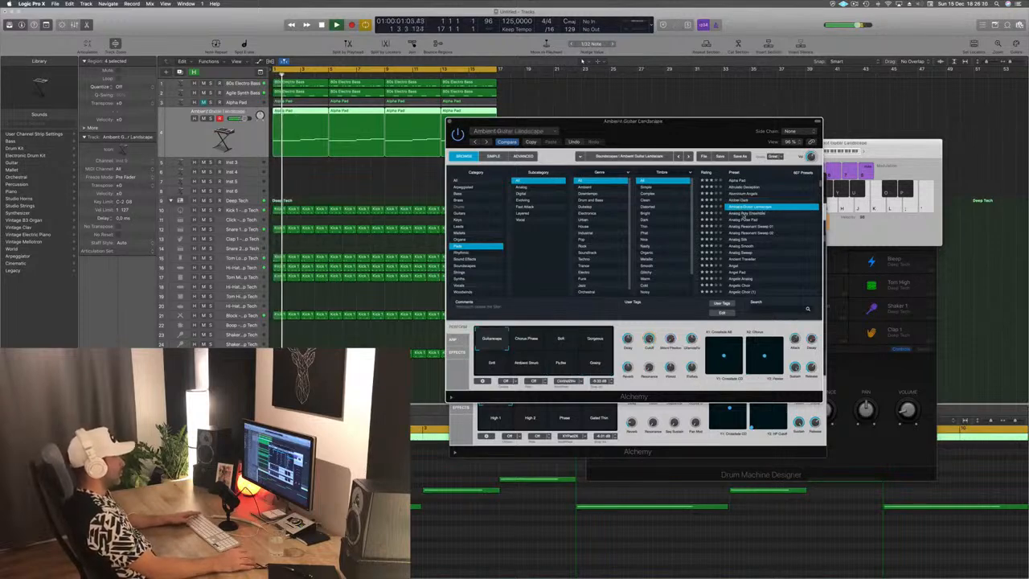
{"action": "left_click", "coordinate": [744, 213]}
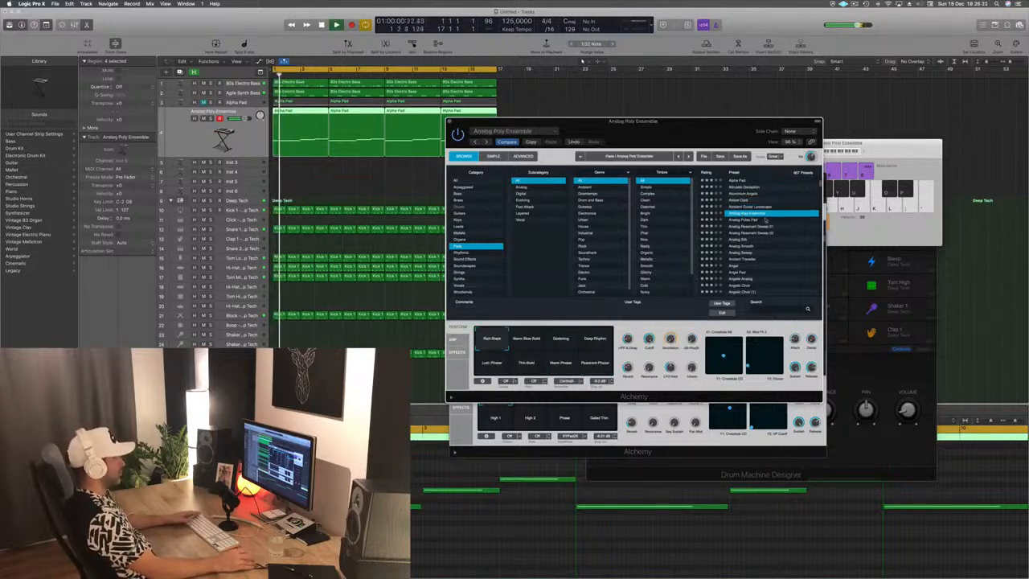
{"action": "left_click", "coordinate": [530, 344]}
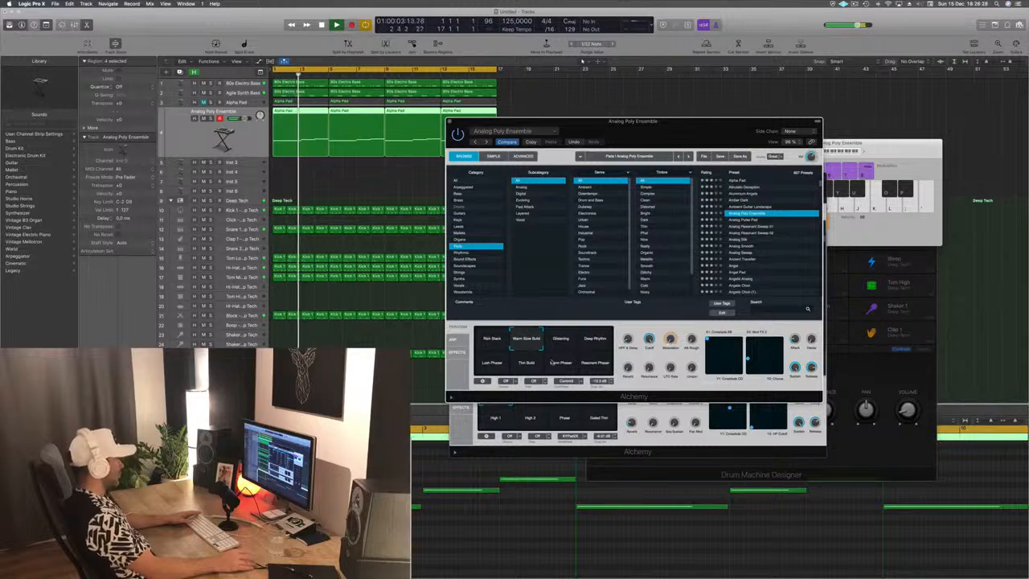
{"action": "left_click", "coordinate": [563, 340]}
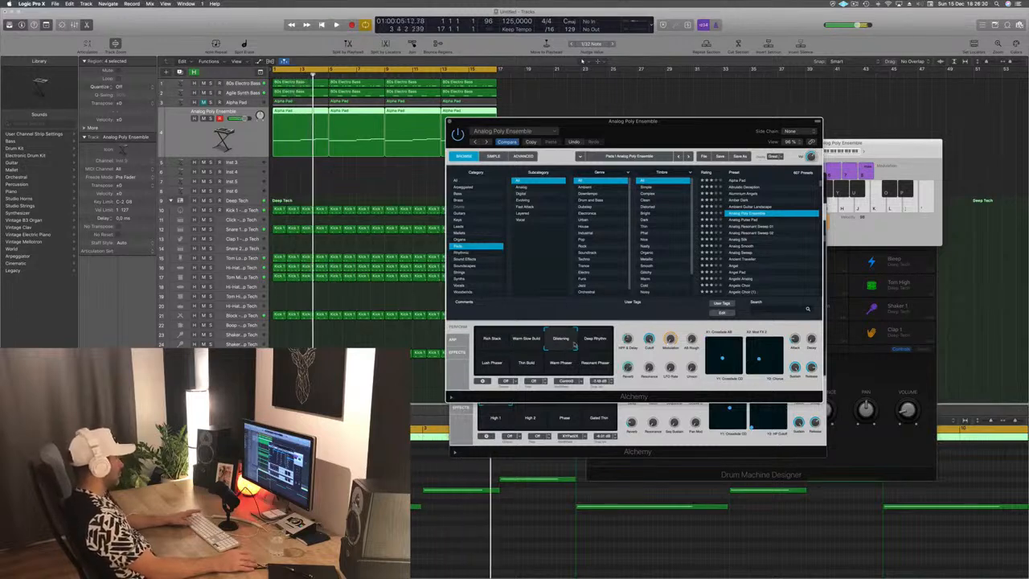
{"action": "left_click", "coordinate": [595, 341]}
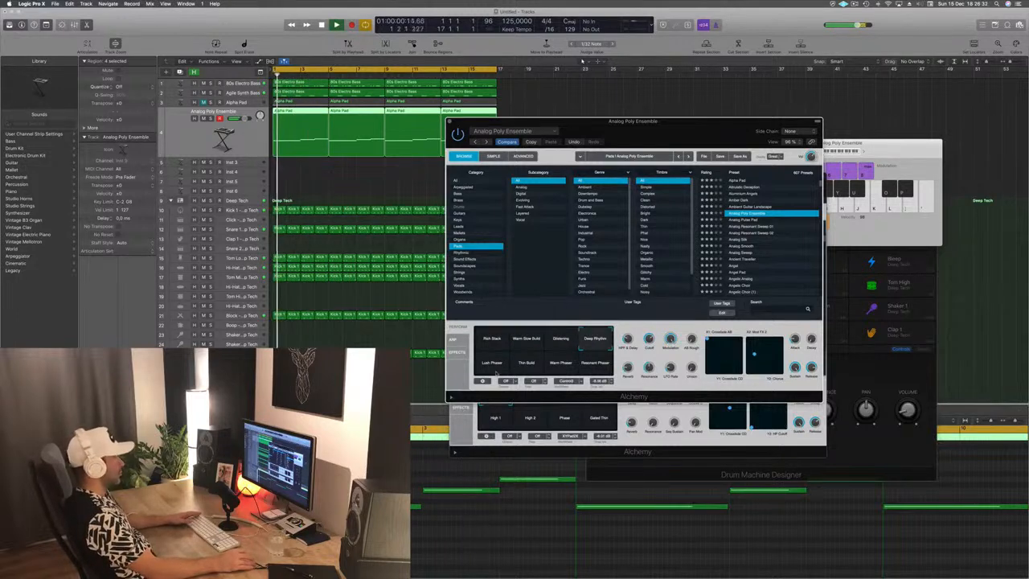
Step: Try the Analog Pulse Pad, Analog Resonant Sweep 01 and Analog Silk presets on the duplicate pad track
{"action": "left_click", "coordinate": [744, 220]}
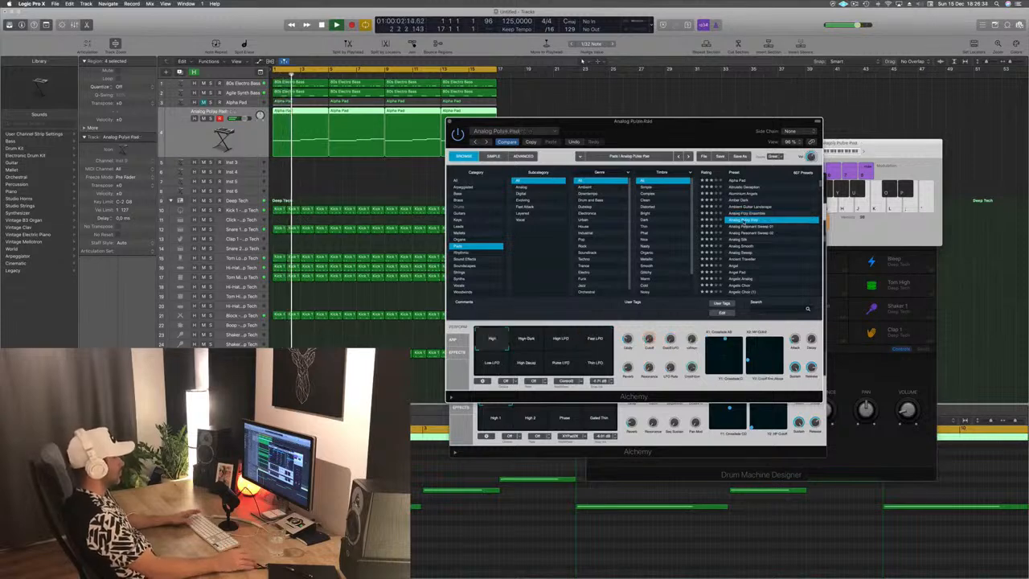
{"action": "left_click", "coordinate": [744, 227]}
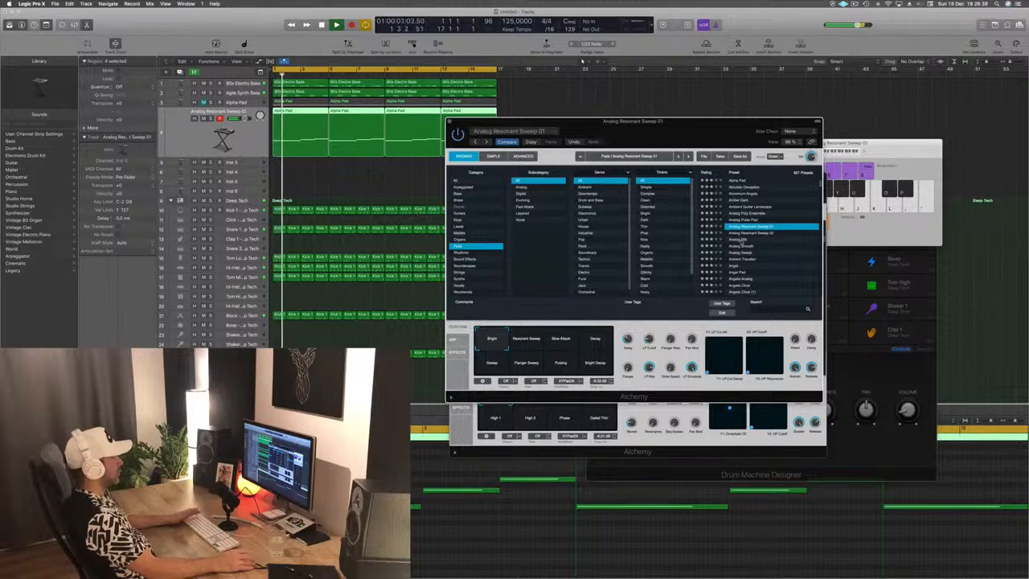
{"action": "left_click", "coordinate": [744, 239]}
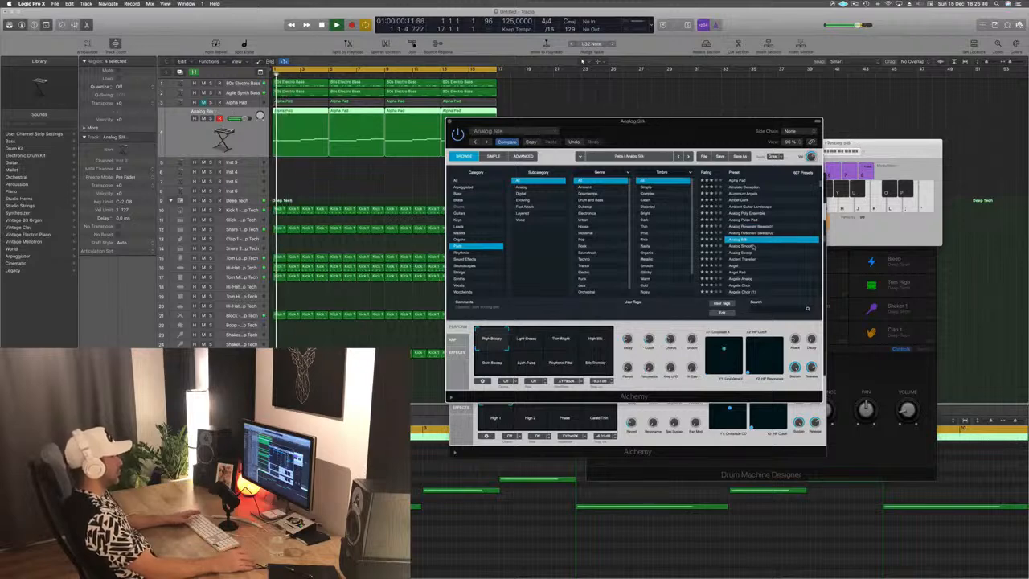
Step: Load the Ancient Traveller preset, replay the loop from the start and move Alchemy's window clear of the pad regions
{"action": "scroll", "coordinate": [754, 248], "scroll_direction": "down", "scroll_amount": 3}
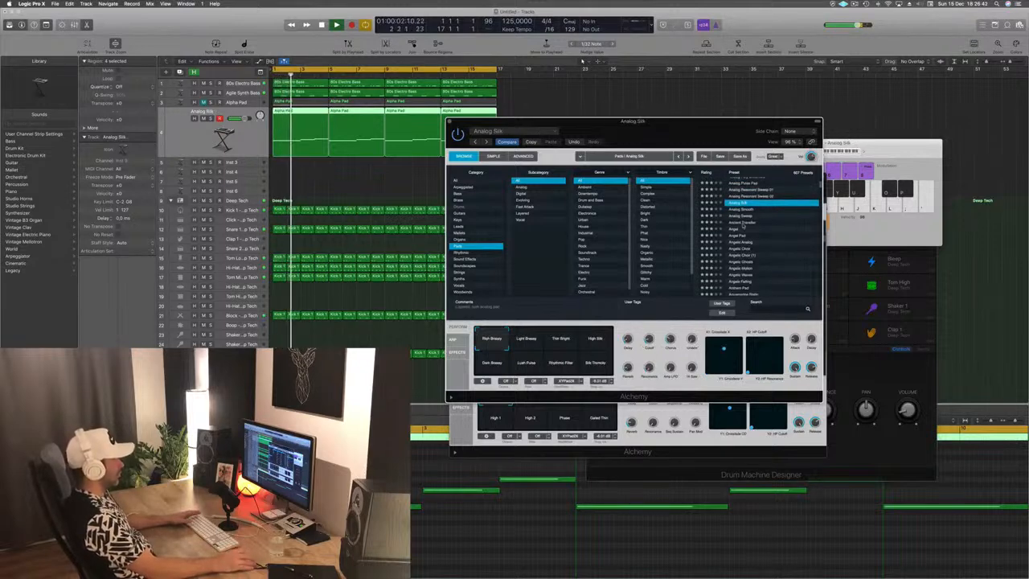
{"action": "left_click", "coordinate": [753, 223]}
{"action": "key", "text": "Return"}
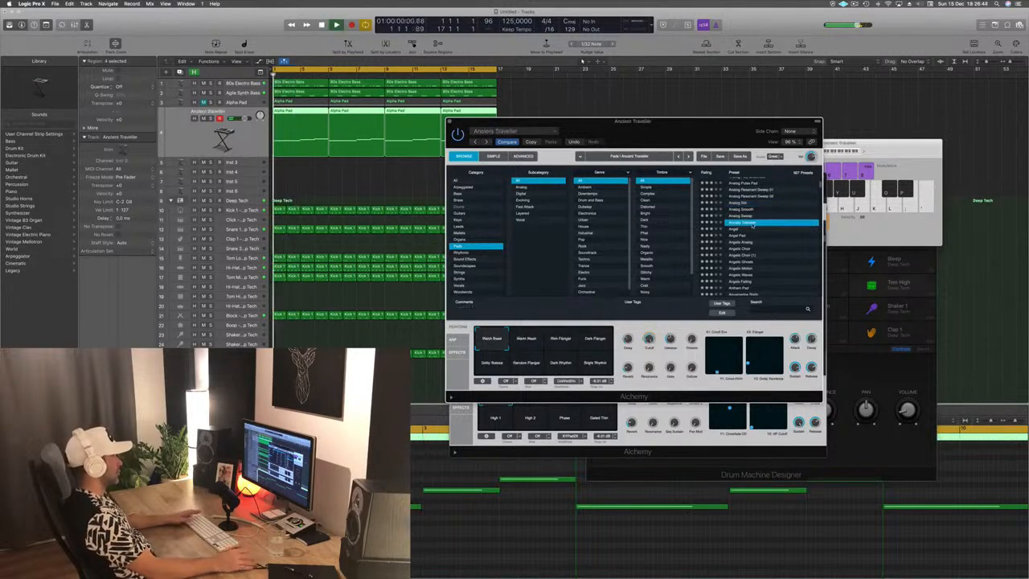
{"action": "left_click_drag", "start_coordinate": [728, 138], "coordinate": [712, 157]}
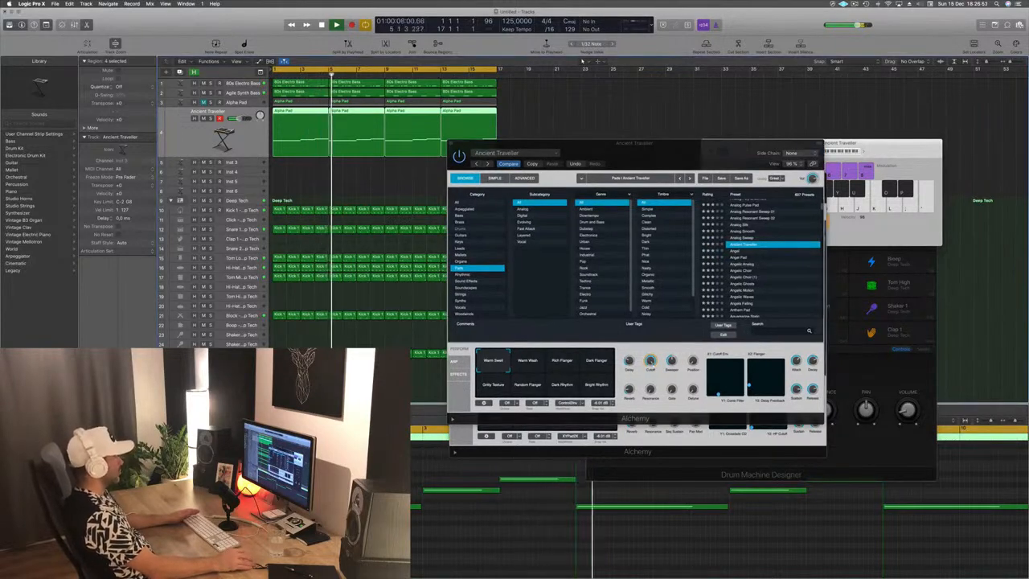
Step: Audition Ancient Traveller's Warm Wash, Rich Flanger and Dark Flanger variations, replaying the loop for each
{"action": "left_click", "coordinate": [525, 362]}
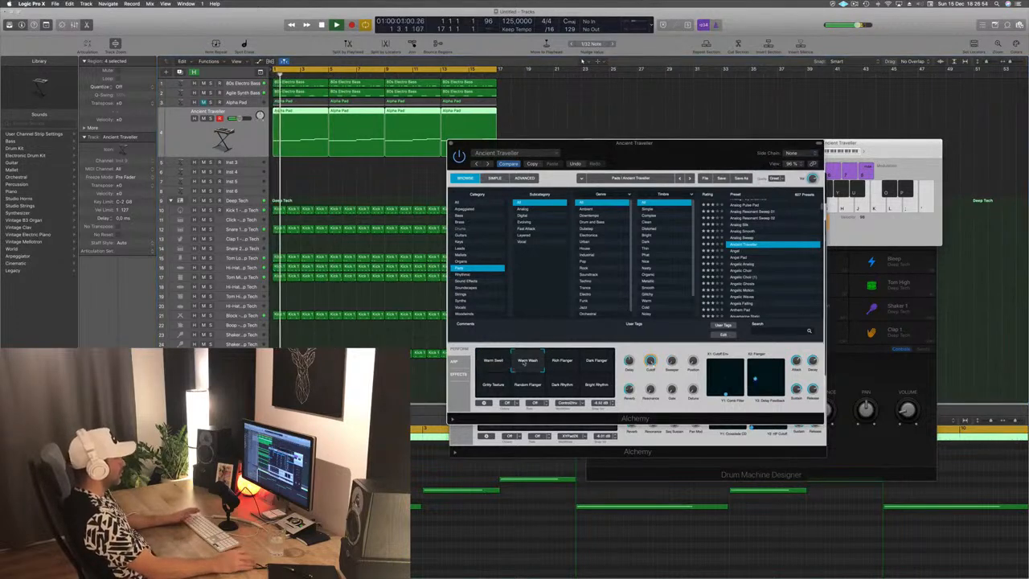
{"action": "key", "text": "space"}
{"action": "left_click", "coordinate": [566, 362]}
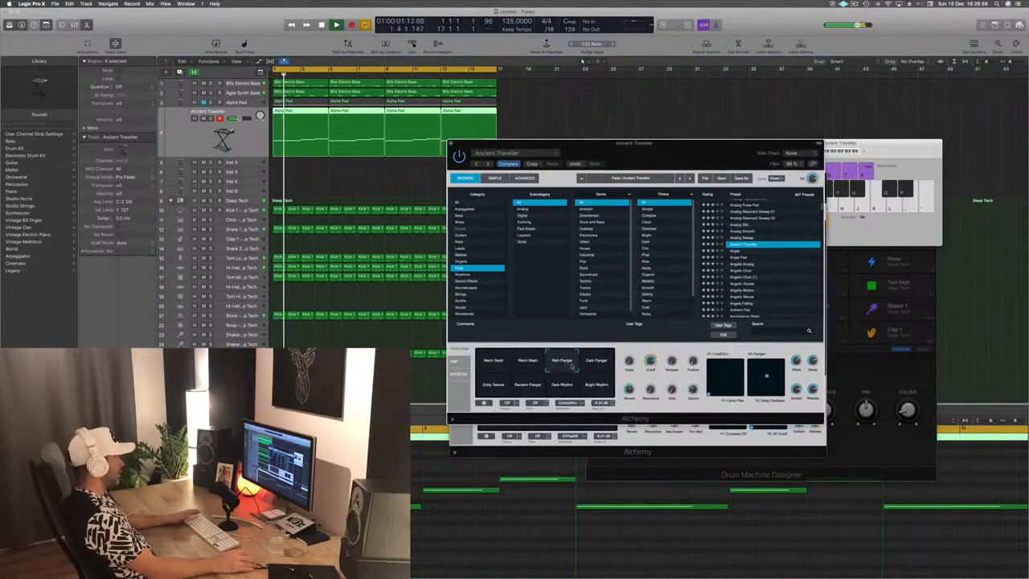
{"action": "left_click", "coordinate": [598, 364]}
{"action": "left_click", "coordinate": [603, 364]}
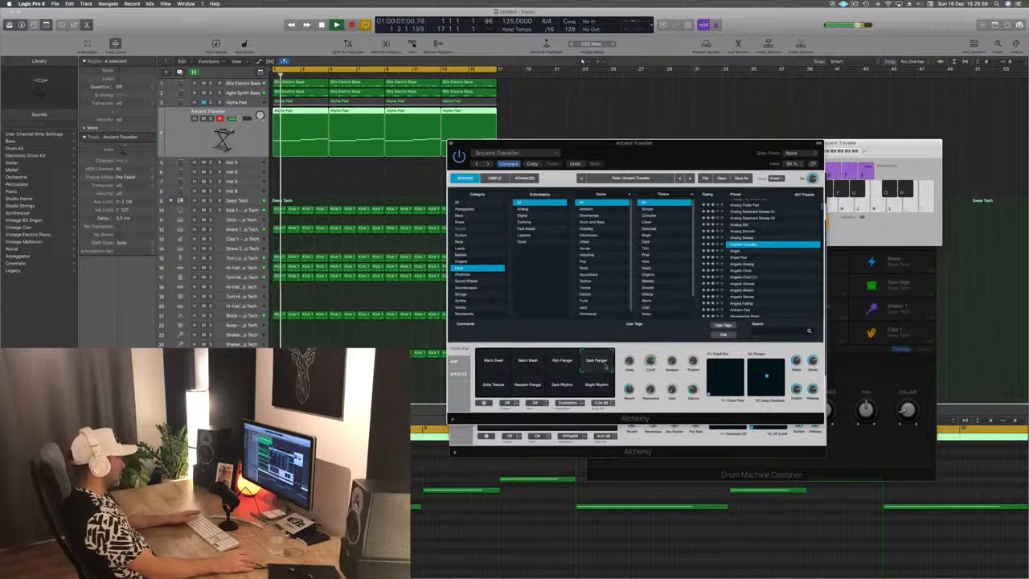
{"action": "key", "text": "space"}
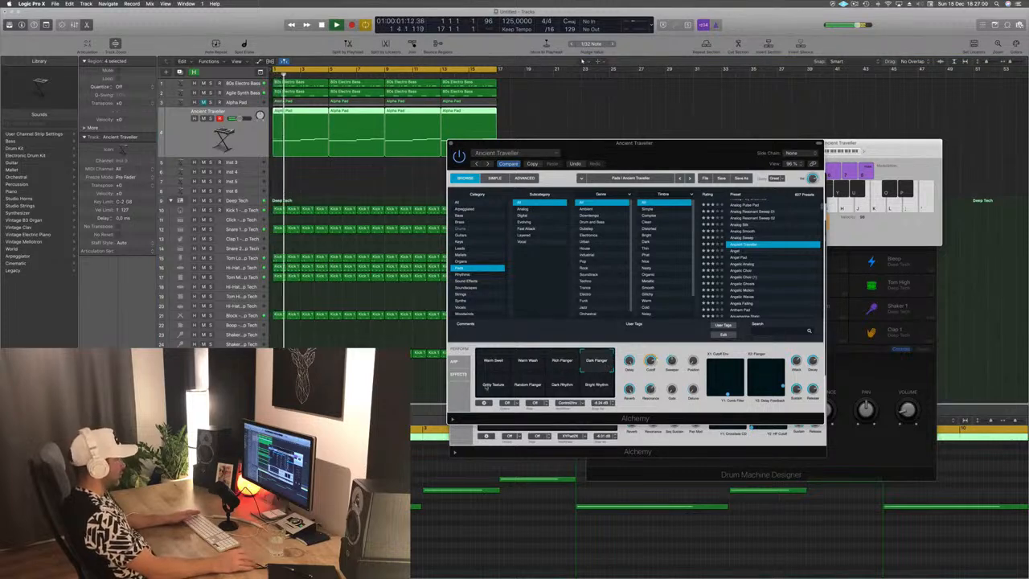
Step: Audition Ancient Traveller's Gritty Texture, Random Flanger and Dark Rhythm variations and return to the first variation
{"action": "left_click", "coordinate": [486, 388]}
{"action": "key", "text": "space"}
{"action": "key", "text": "space"}
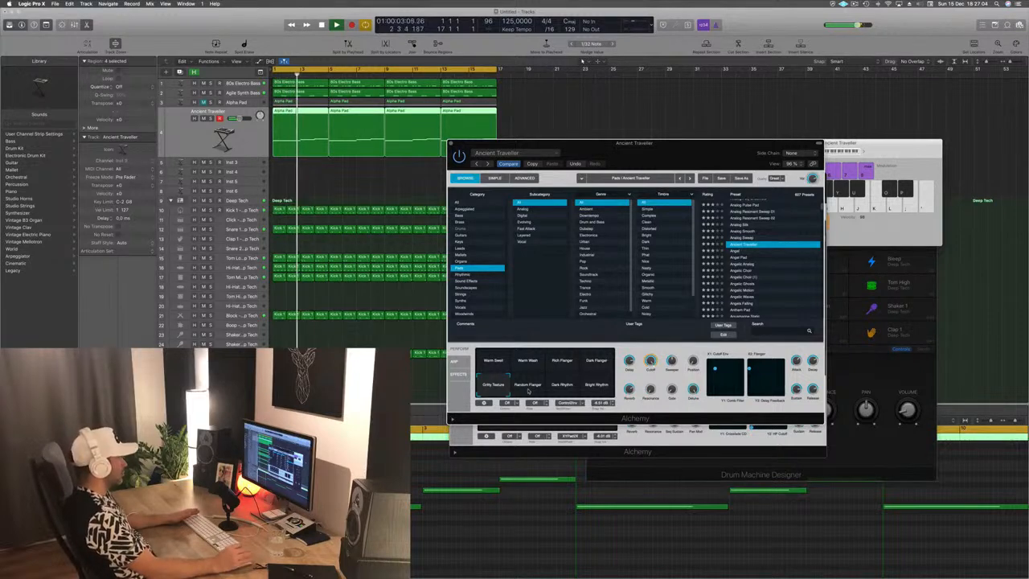
{"action": "left_click", "coordinate": [530, 387]}
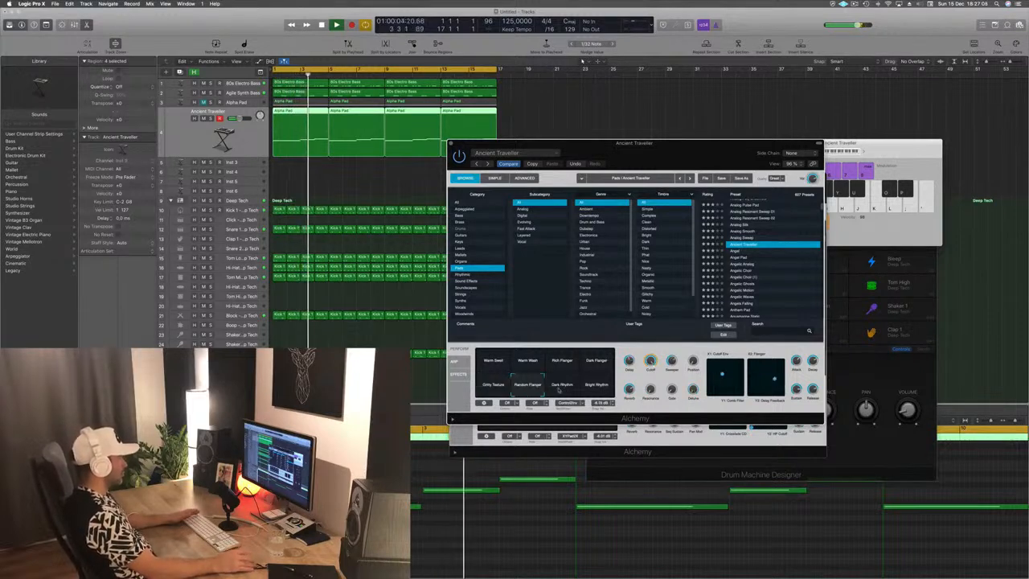
{"action": "left_click", "coordinate": [562, 386]}
{"action": "key", "text": "space"}
{"action": "key", "text": "space"}
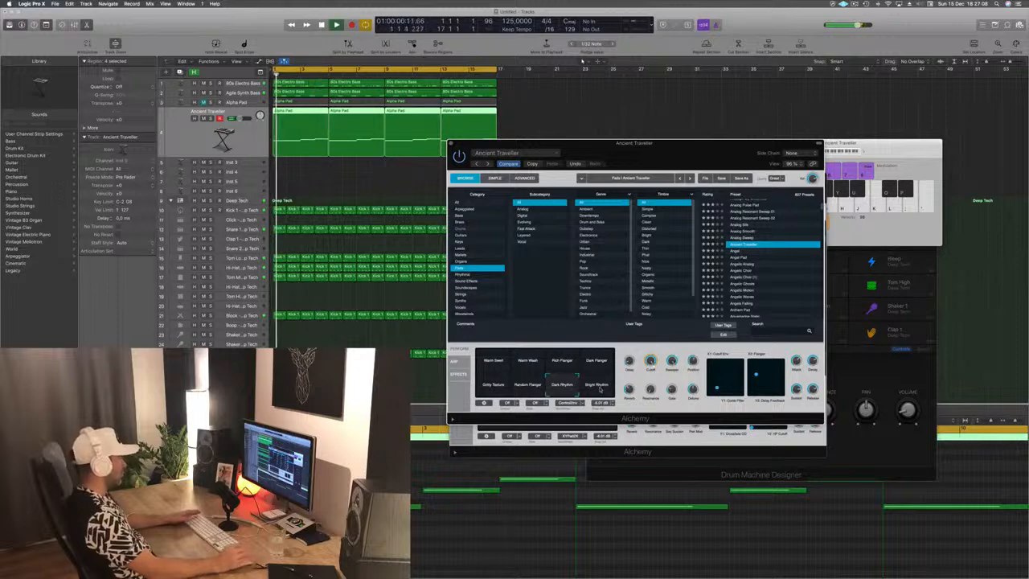
{"action": "left_click", "coordinate": [494, 360]}
{"action": "key", "text": "space"}
{"action": "key", "text": "space"}
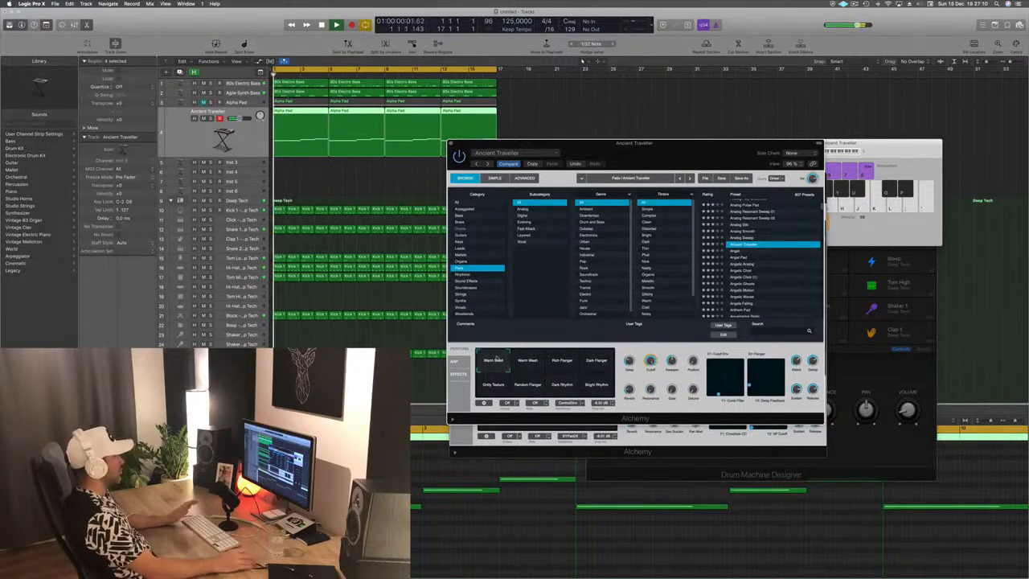
Step: Move Alchemy's window aside and bring the first XY pad, Cutoff Env and Comb Filter, to its minimum corner during playback
{"action": "left_click_drag", "start_coordinate": [623, 351], "coordinate": [603, 351]}
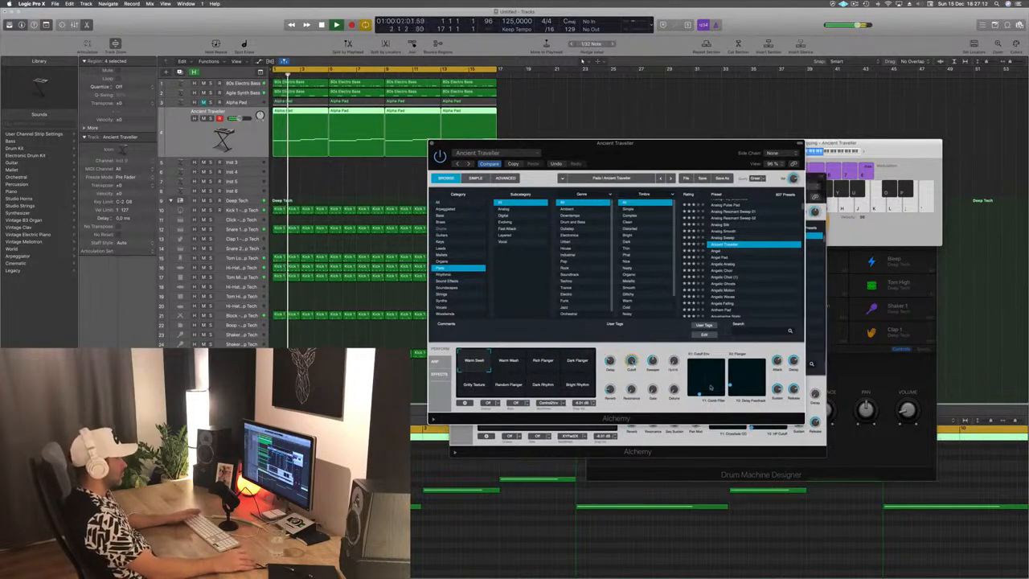
{"action": "key", "text": "space"}
{"action": "key", "text": "space"}
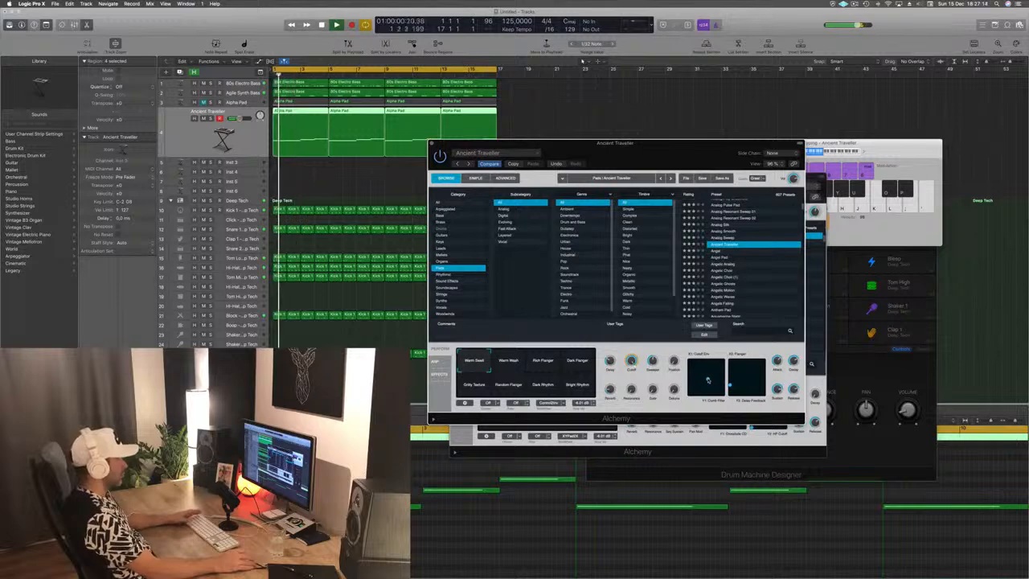
{"action": "left_click_drag", "start_coordinate": [708, 380], "coordinate": [693, 389]}
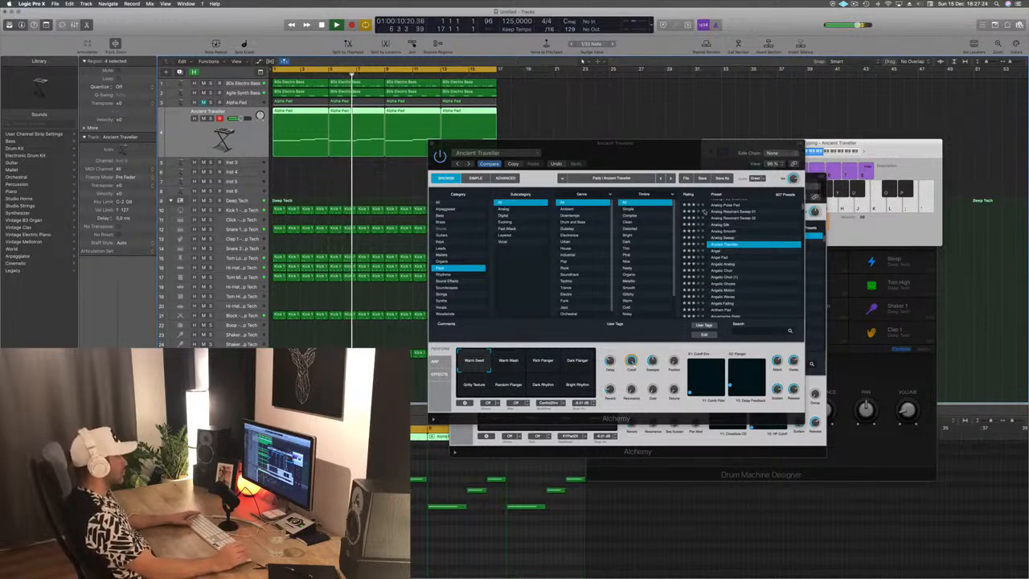
Step: Audition the Angelic Waves preset, load Aquamarine Static instead and move Alchemy's window clear of the regions
{"action": "scroll", "coordinate": [770, 286], "scroll_direction": "down", "scroll_amount": 3}
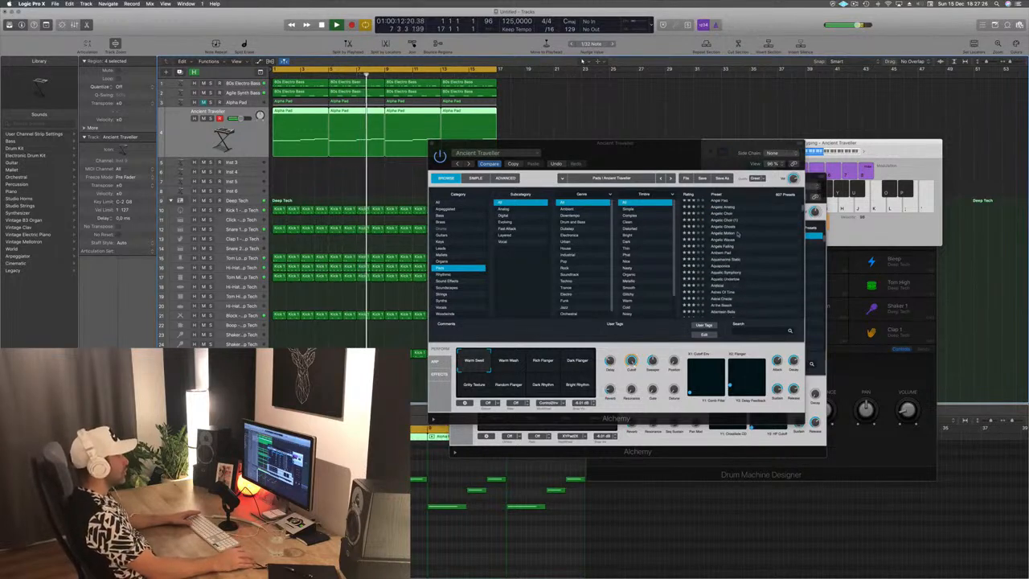
{"action": "left_click", "coordinate": [726, 239]}
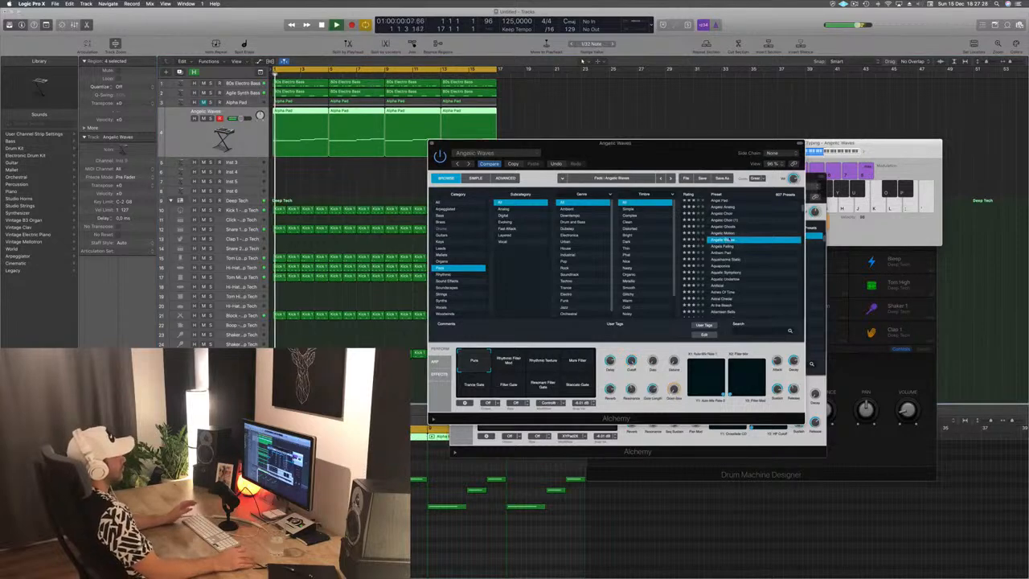
{"action": "scroll", "coordinate": [732, 230], "scroll_direction": "down", "scroll_amount": 2}
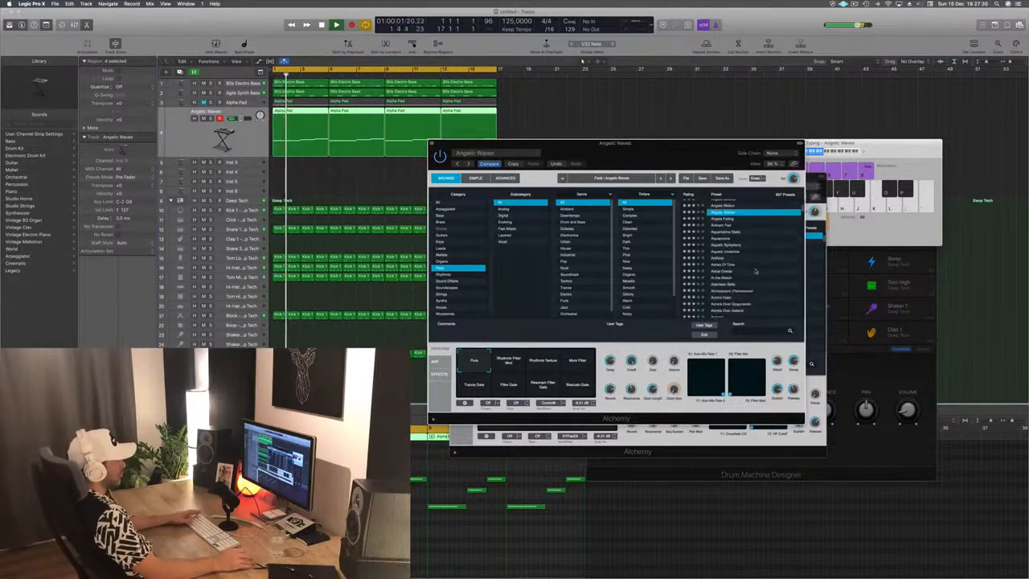
{"action": "left_click", "coordinate": [732, 231]}
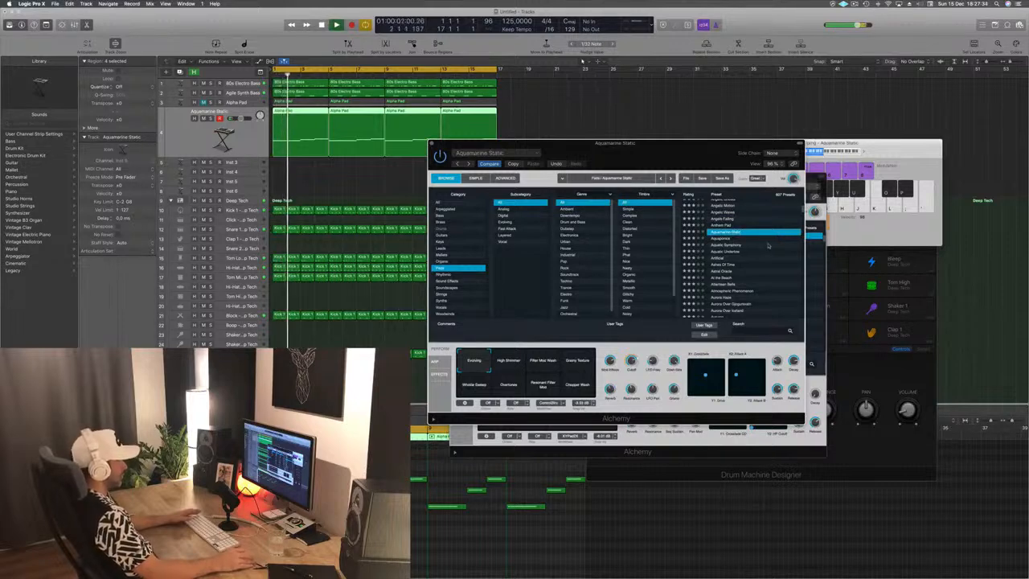
{"action": "left_click_drag", "start_coordinate": [657, 139], "coordinate": [730, 117]}
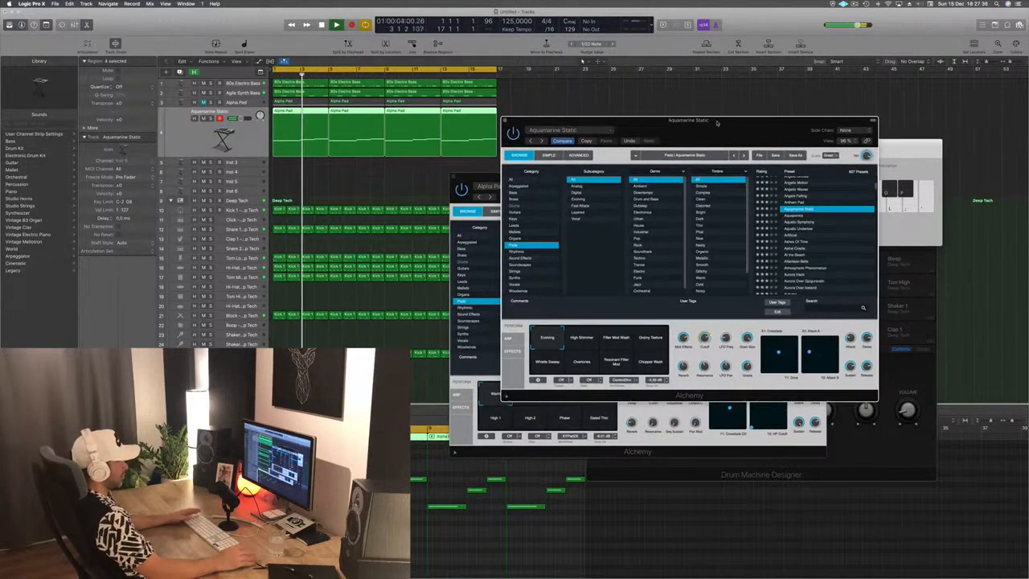
Step: Audition Aquamarine Static's High Shimmer, Filter Mod Wash, Whistle Sweep, Overtones and Resonant Filter Mod variations over the loop
{"action": "left_click", "coordinate": [580, 342]}
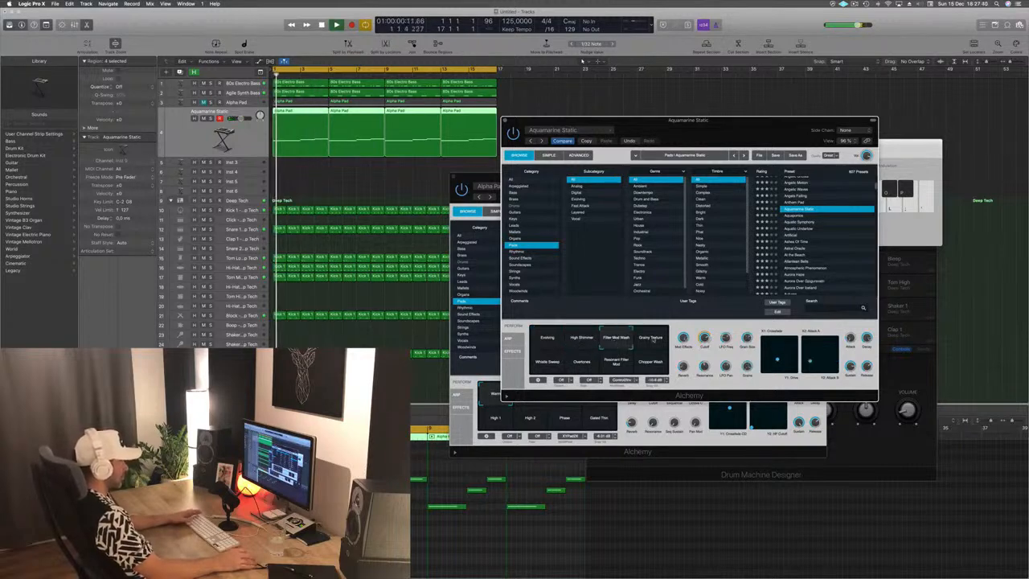
{"action": "left_click", "coordinate": [548, 362]}
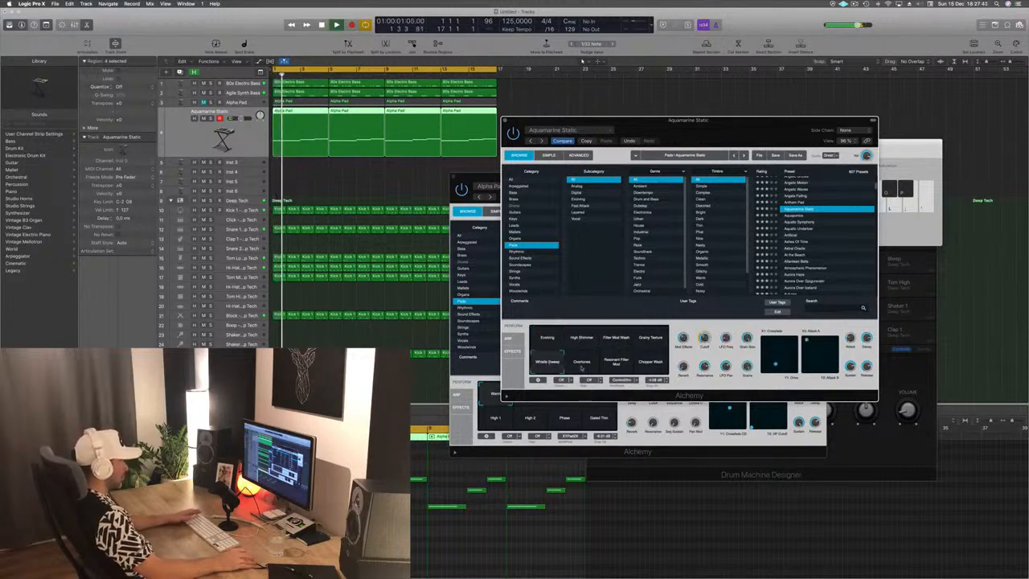
{"action": "left_click", "coordinate": [584, 364]}
{"action": "key", "text": "space"}
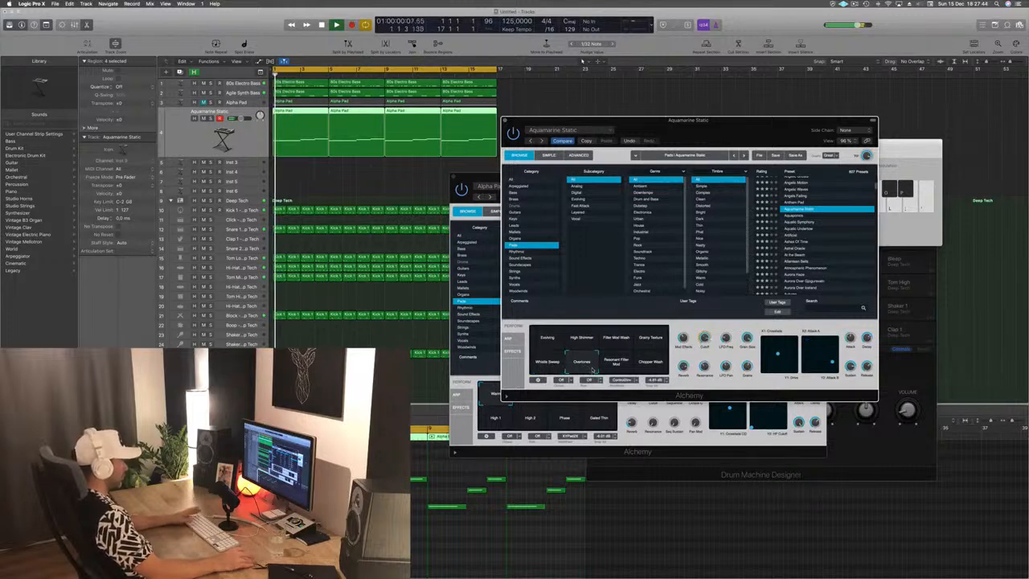
{"action": "scroll", "coordinate": [827, 247], "scroll_direction": "down", "scroll_amount": 2}
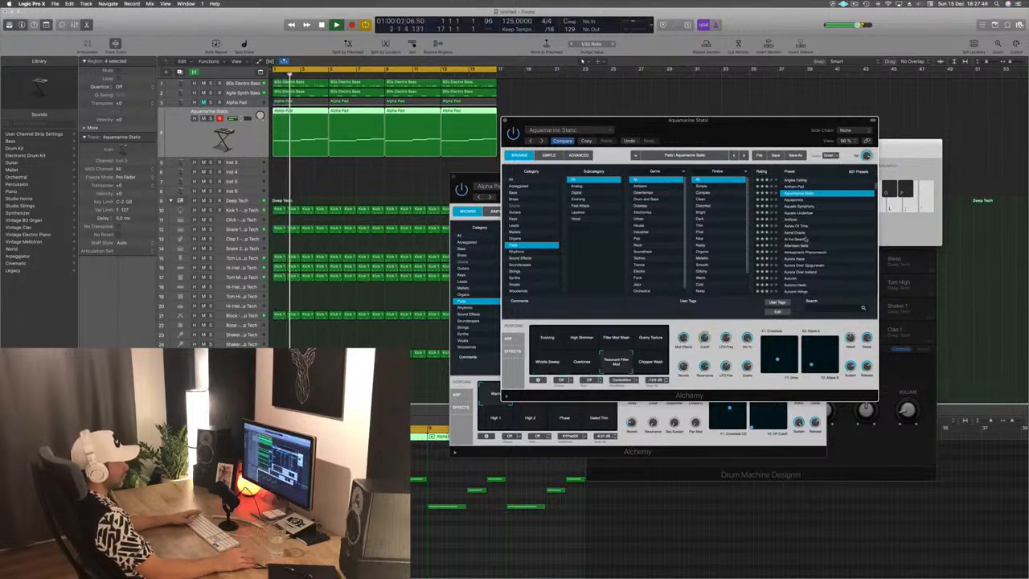
Step: Audition the At the Beach preset, load Atlantean Bells instead and move Alchemy's window clear of the regions
{"action": "left_click", "coordinate": [796, 240]}
{"action": "key", "text": "Return"}
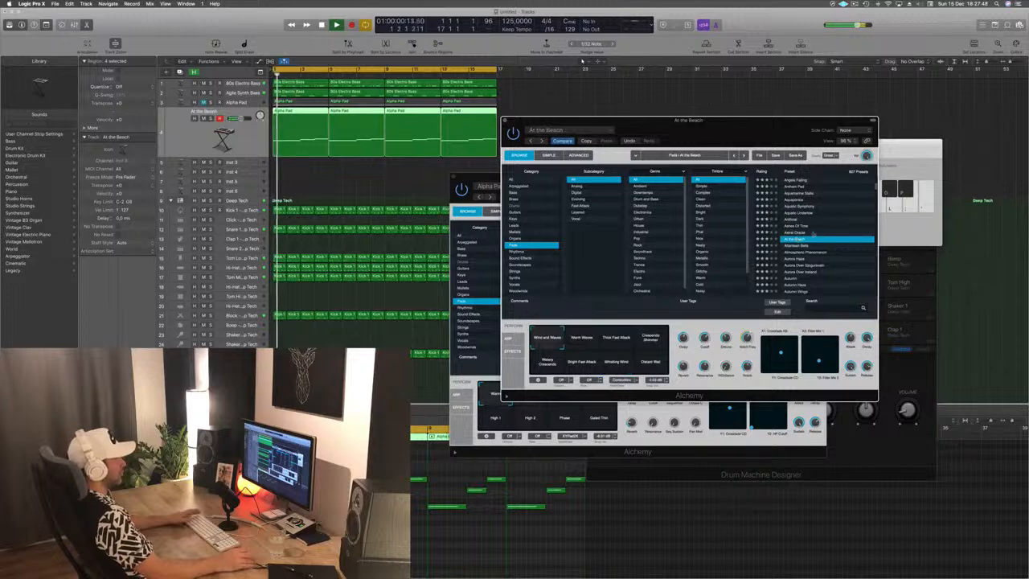
{"action": "scroll", "coordinate": [814, 234], "scroll_direction": "down", "scroll_amount": 5}
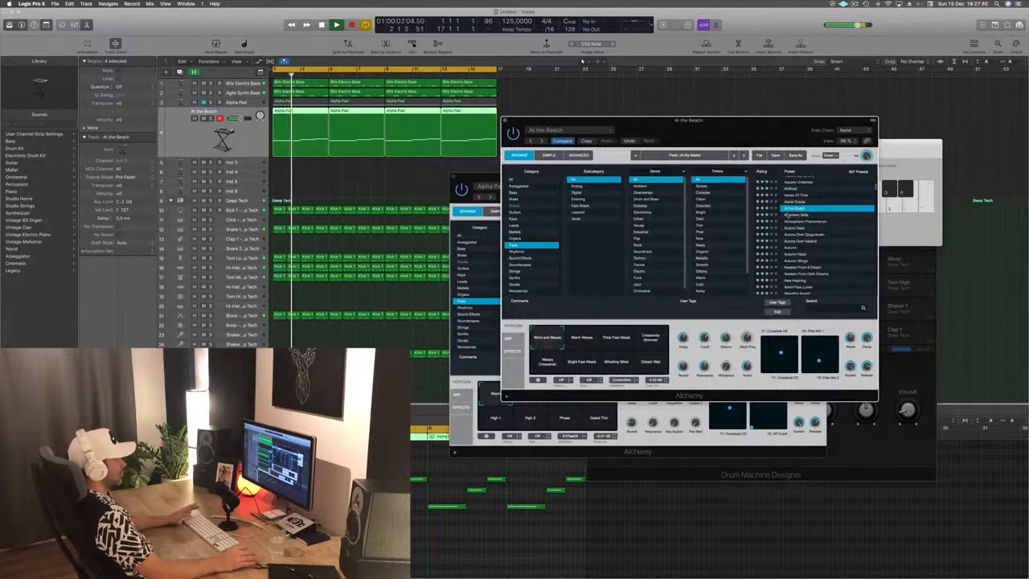
{"action": "left_click", "coordinate": [792, 215]}
{"action": "key", "text": "space"}
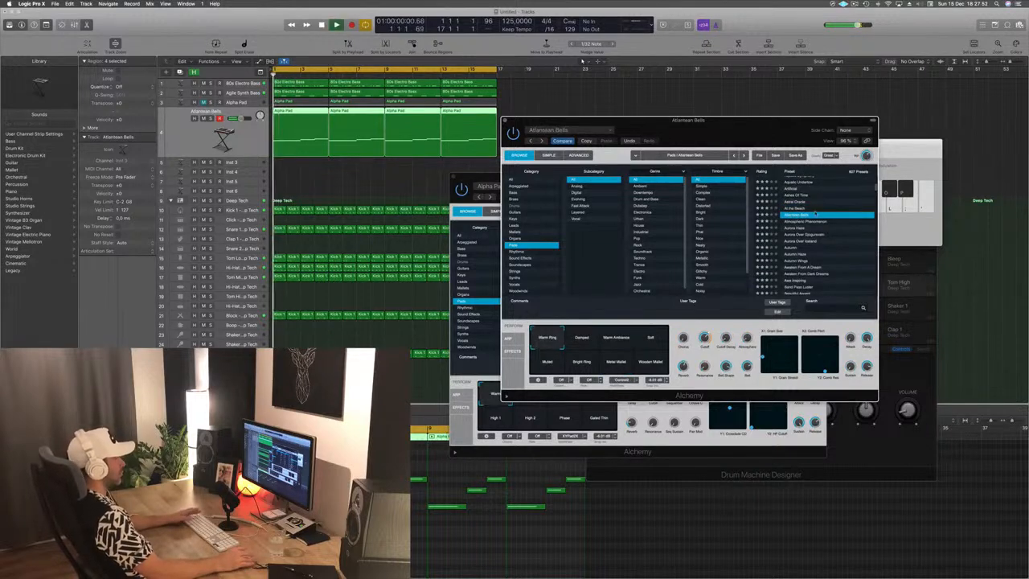
{"action": "left_click_drag", "start_coordinate": [764, 129], "coordinate": [852, 87]}
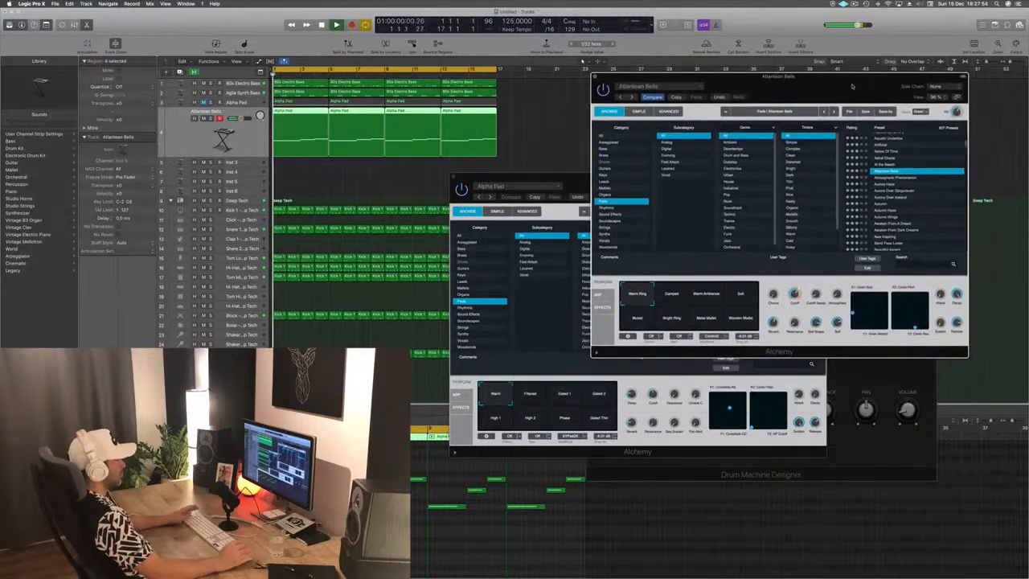
Step: Audition Atlantean Bells' Damped, Warm Ambience, Muted, Bright Ring, Metal Mallet and Wooden Mallet variations over the loop
{"action": "left_click", "coordinate": [247, 138]}
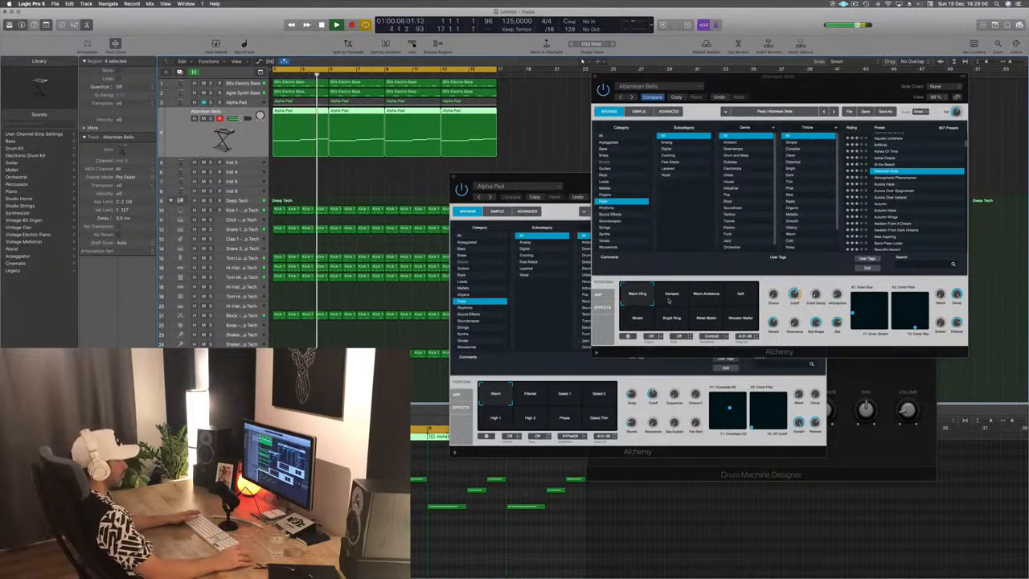
{"action": "left_click", "coordinate": [673, 299]}
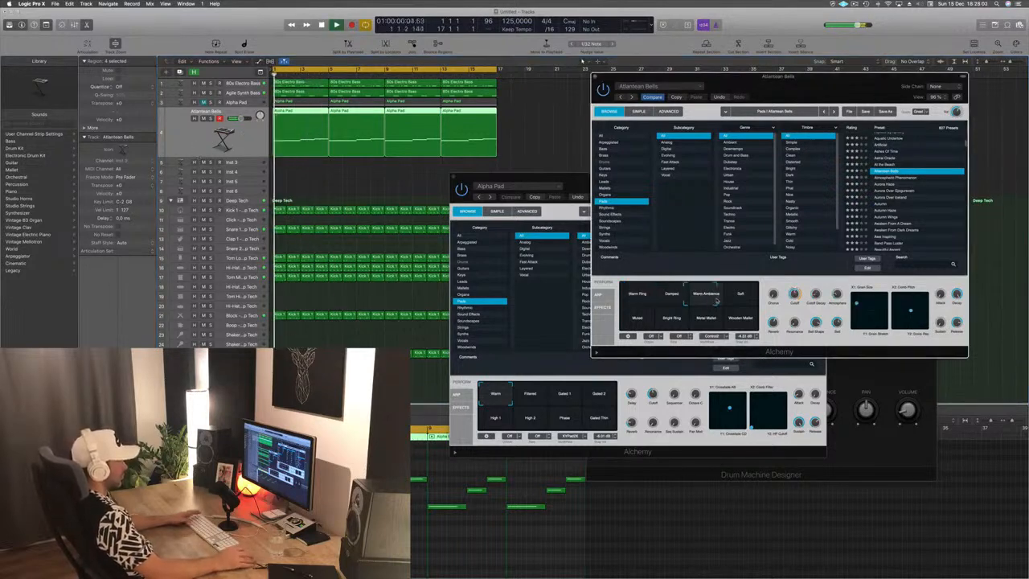
{"action": "left_click", "coordinate": [638, 321]}
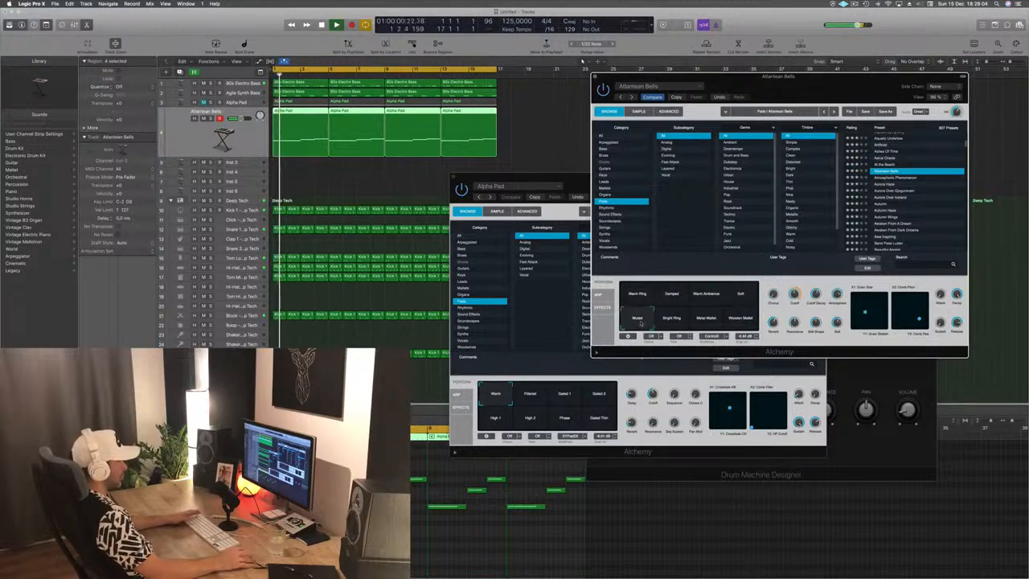
{"action": "left_click", "coordinate": [701, 322]}
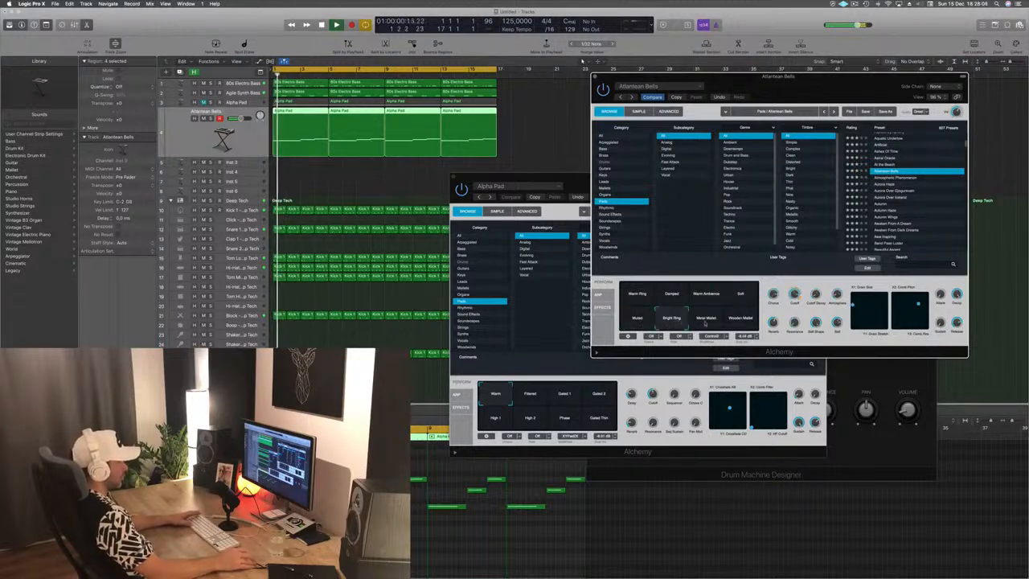
{"action": "left_click", "coordinate": [740, 319]}
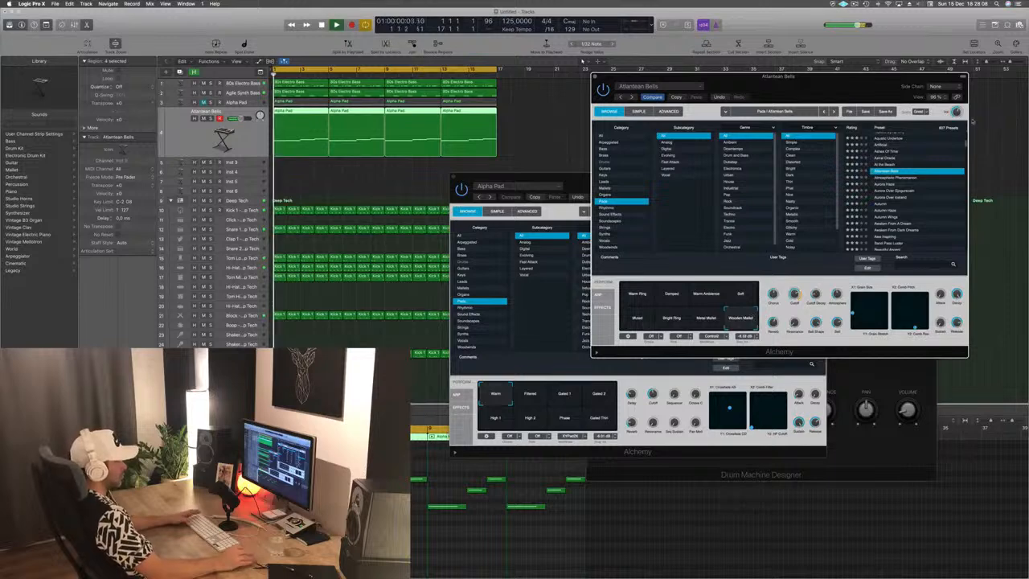
Step: Load the Aurora Haze pad preset and compare its variations, including Panner, Ghost Voices and Thin Phasing Sweep, ending on Rich Voices
{"action": "left_click", "coordinate": [886, 185]}
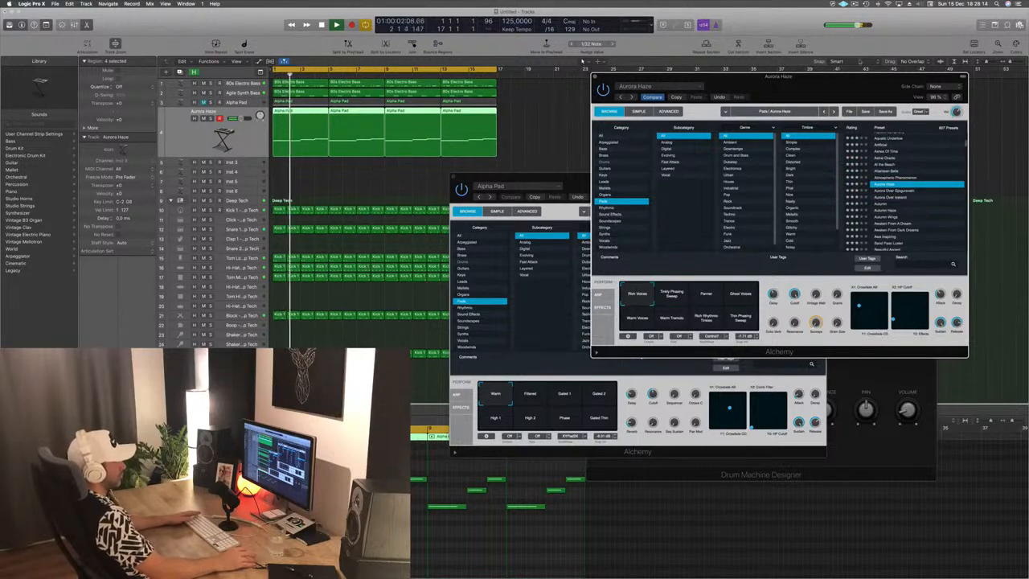
{"action": "left_click_drag", "start_coordinate": [837, 95], "coordinate": [782, 109]}
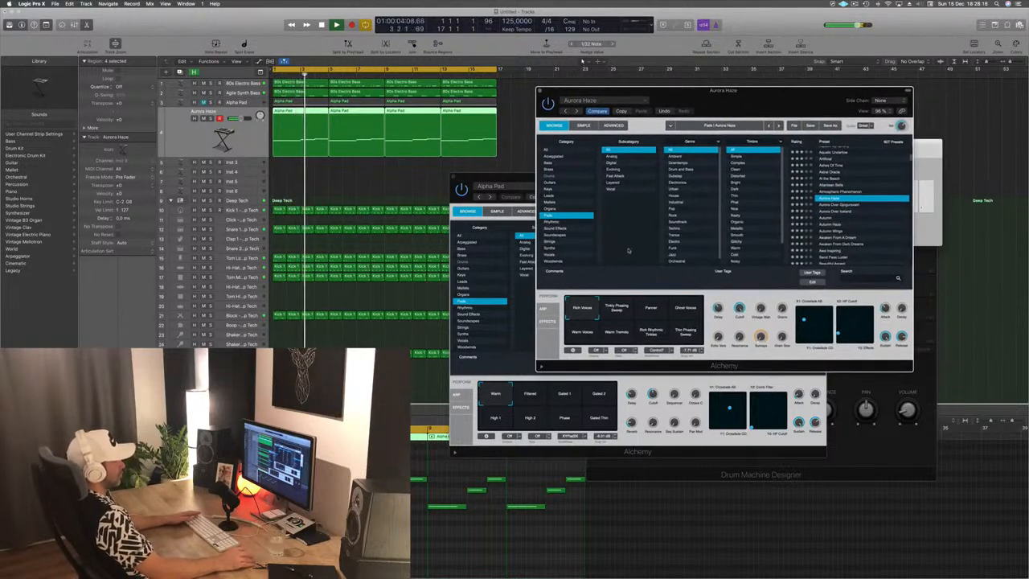
{"action": "left_click", "coordinate": [617, 312]}
{"action": "left_click", "coordinate": [657, 312]}
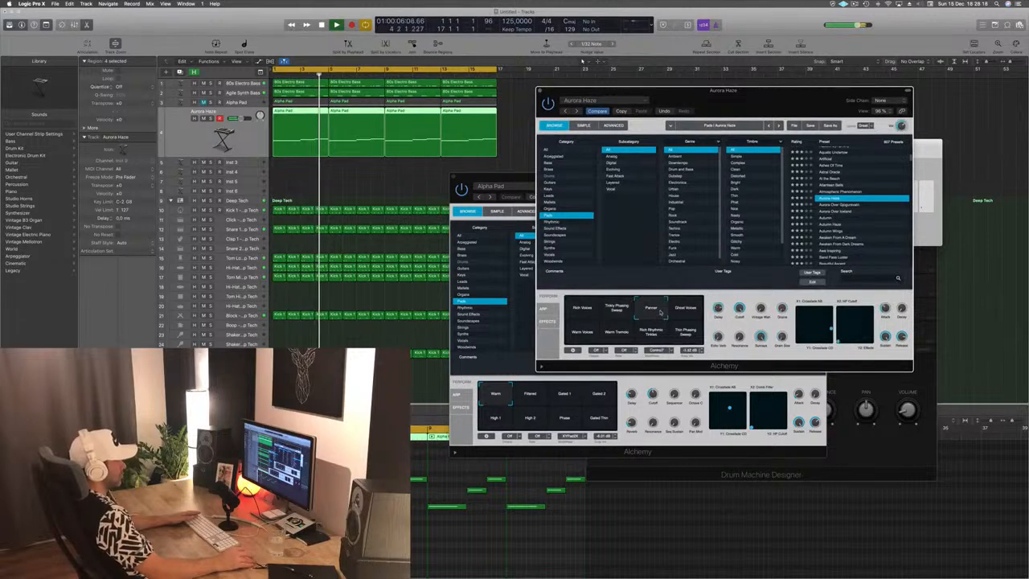
{"action": "left_click", "coordinate": [688, 313]}
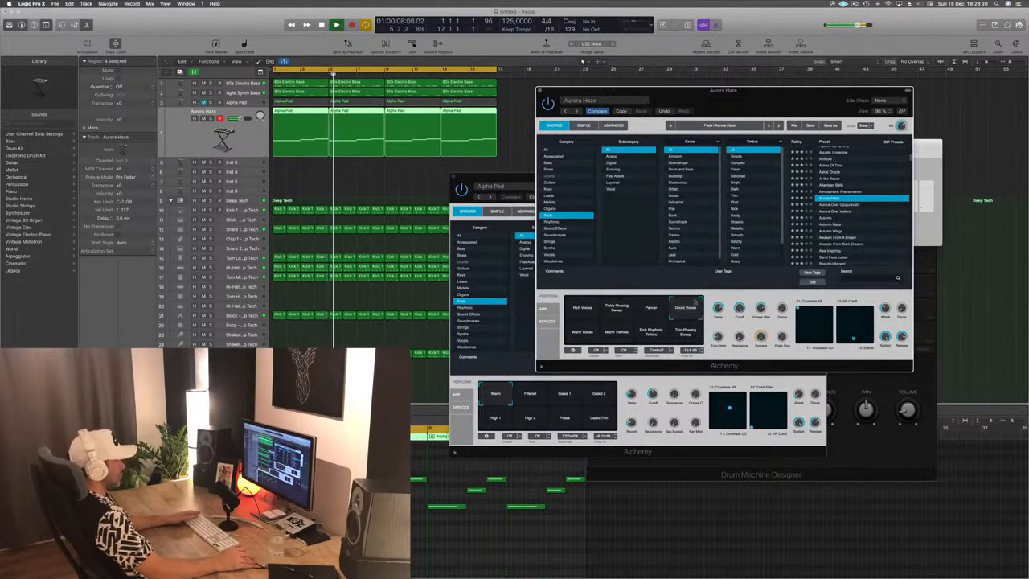
{"action": "left_click", "coordinate": [578, 337]}
{"action": "left_click", "coordinate": [620, 339]}
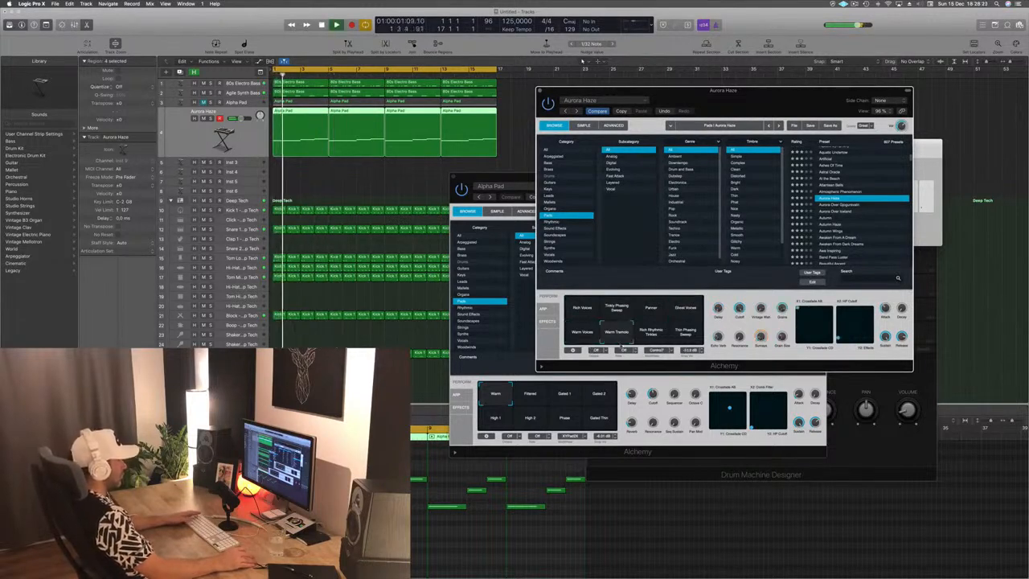
{"action": "left_click", "coordinate": [652, 336]}
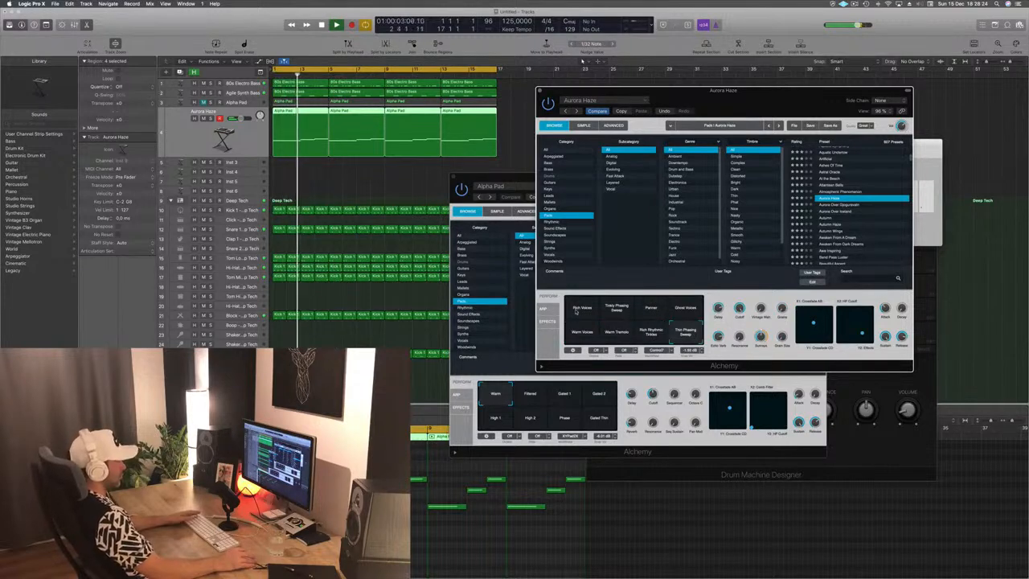
{"action": "left_click", "coordinate": [582, 311]}
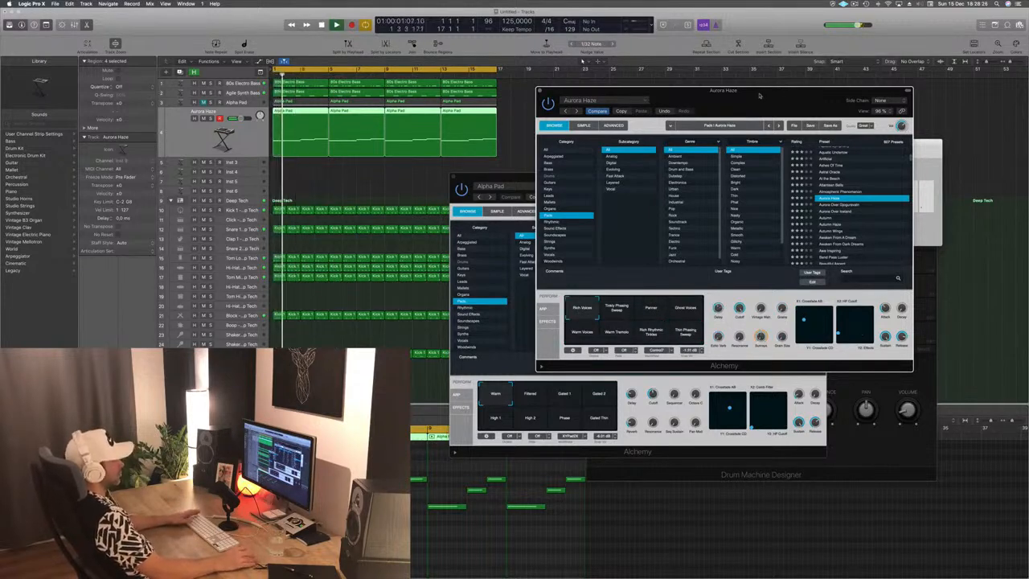
Step: Close the Alchemy windows of Aurora Haze and Alpha Pad
{"action": "left_click_drag", "start_coordinate": [759, 95], "coordinate": [835, 118]}
{"action": "left_click", "coordinate": [616, 112]}
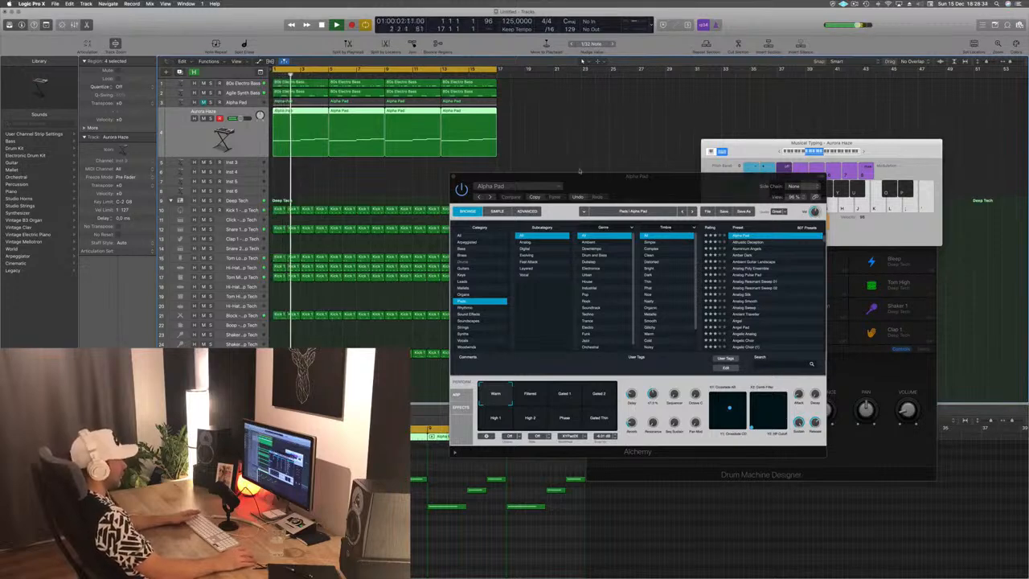
{"action": "left_click", "coordinate": [455, 179]}
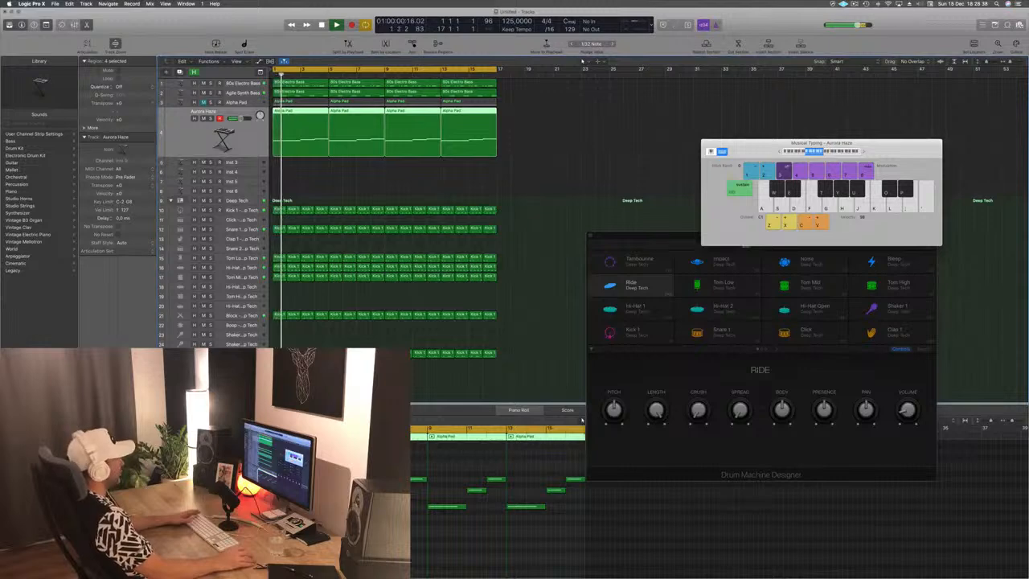
Step: Reopen Aurora Haze's Alchemy window and restart playback to check the pad against the loop
{"action": "left_click", "coordinate": [98, 393]}
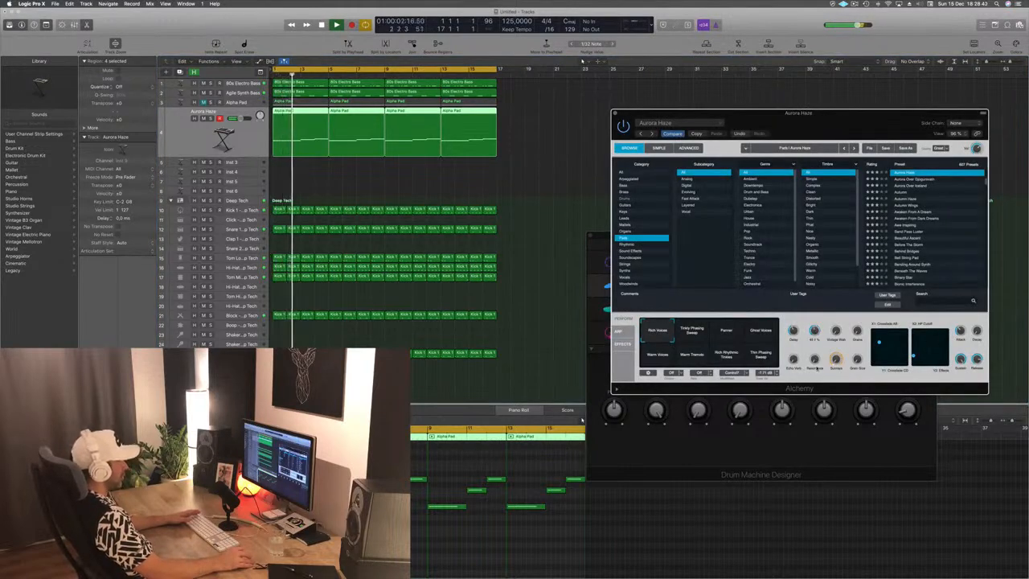
{"action": "key", "text": "space"}
{"action": "key", "text": "space"}
{"action": "left_click", "coordinate": [244, 118]}
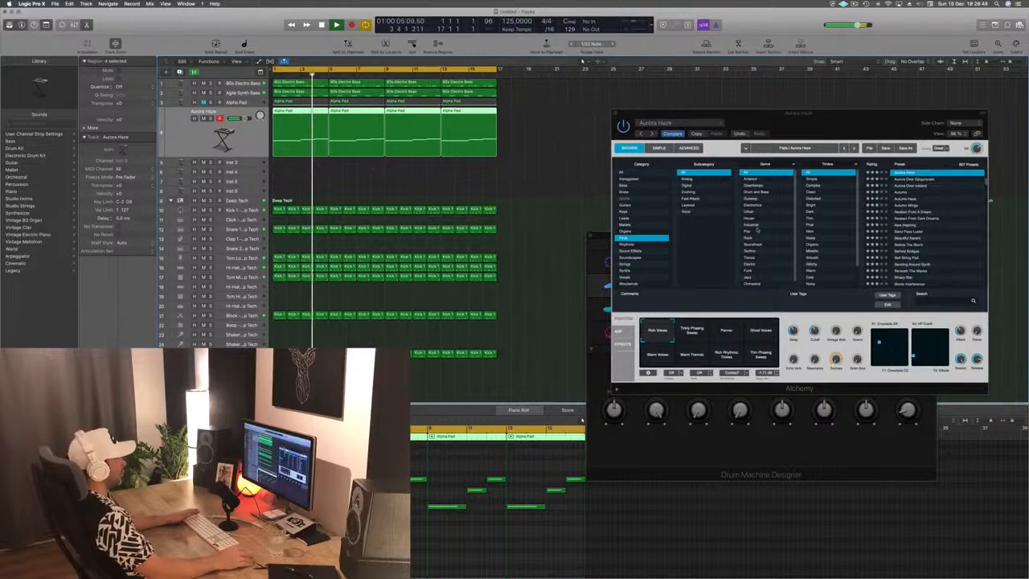
Step: Close Aurora Haze's Alchemy window and move the Musical Typing keyboard clear of Drum Machine Designer
{"action": "left_click_drag", "start_coordinate": [874, 121], "coordinate": [731, 132]}
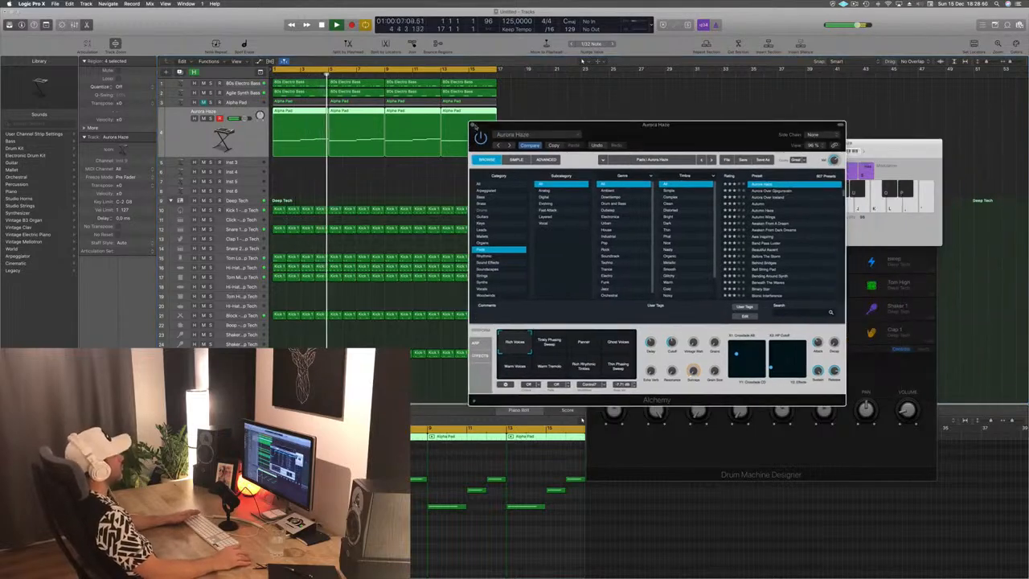
{"action": "left_click", "coordinate": [474, 126]}
{"action": "left_click_drag", "start_coordinate": [768, 147], "coordinate": [785, 93]}
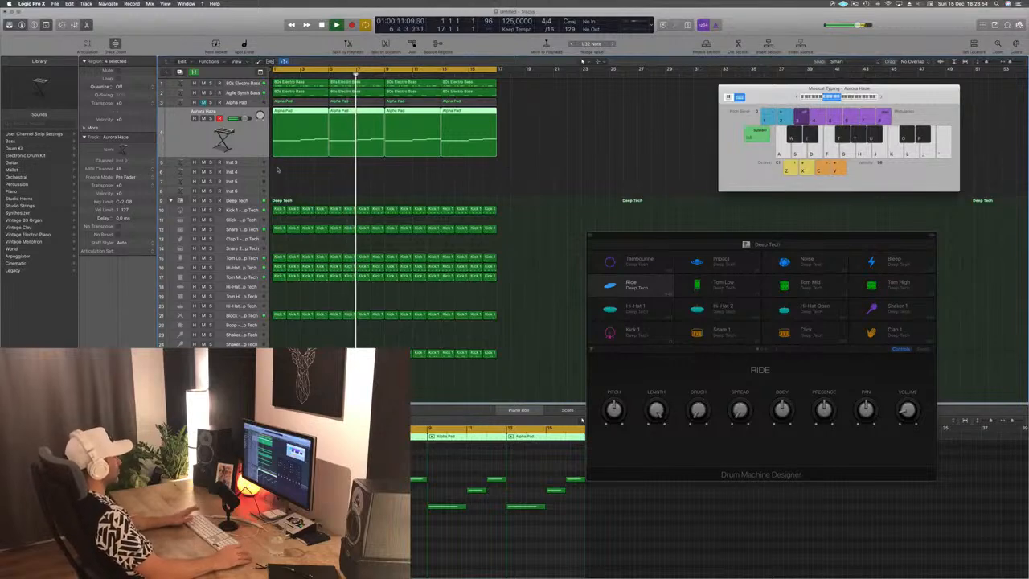
Step: Play the loop from the start and review the 80s Electro Bass track's Alchemy preset in the browse view before closing its window
{"action": "left_click", "coordinate": [239, 82]}
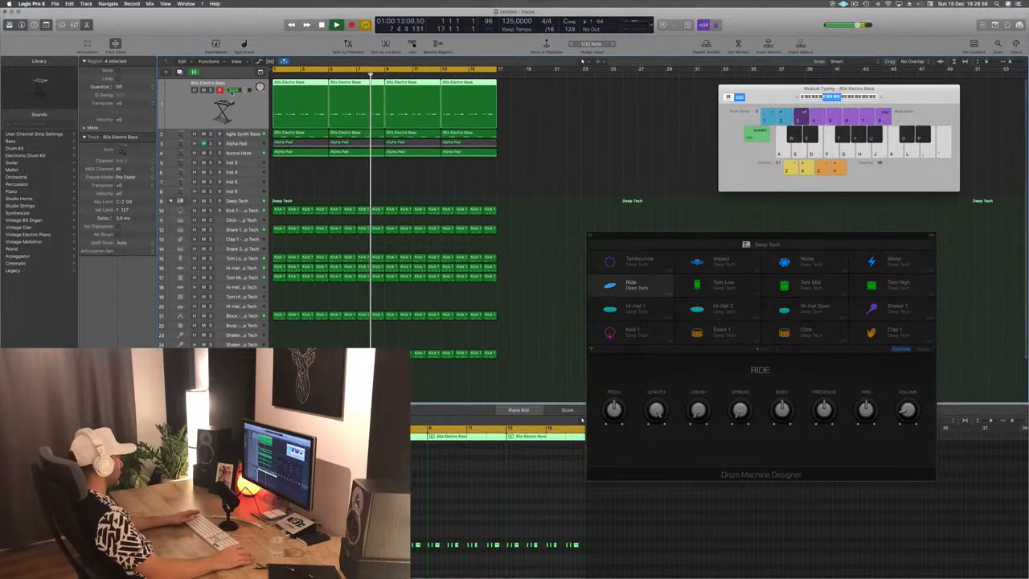
{"action": "key", "text": "Return"}
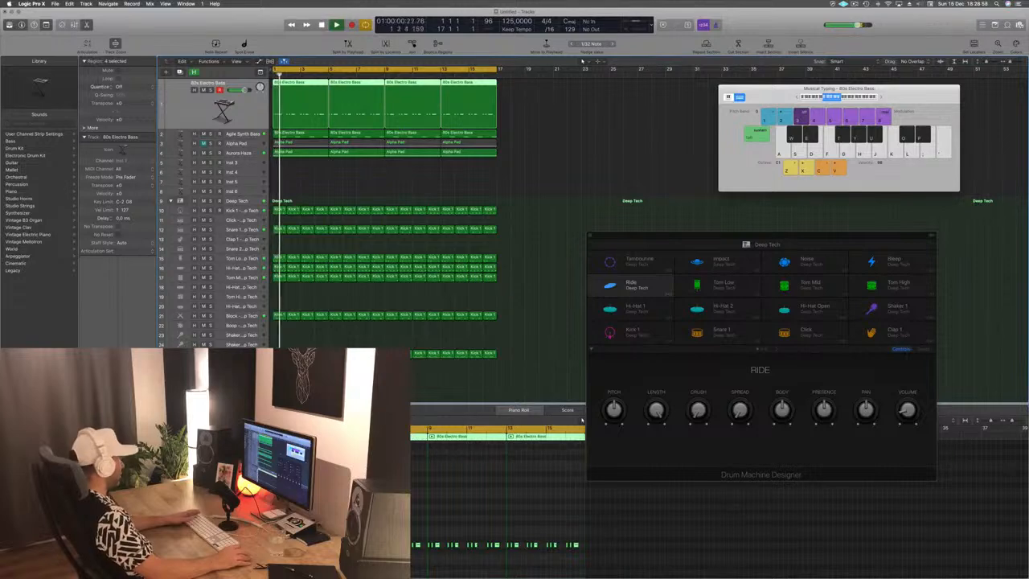
{"action": "left_click", "coordinate": [101, 394]}
{"action": "key", "text": "Return"}
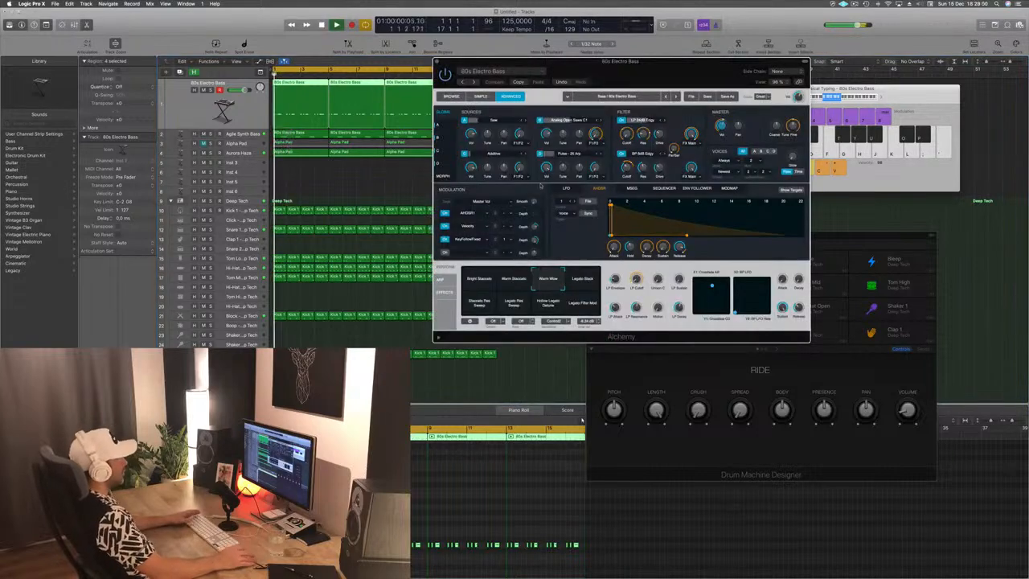
{"action": "left_click", "coordinate": [452, 96]}
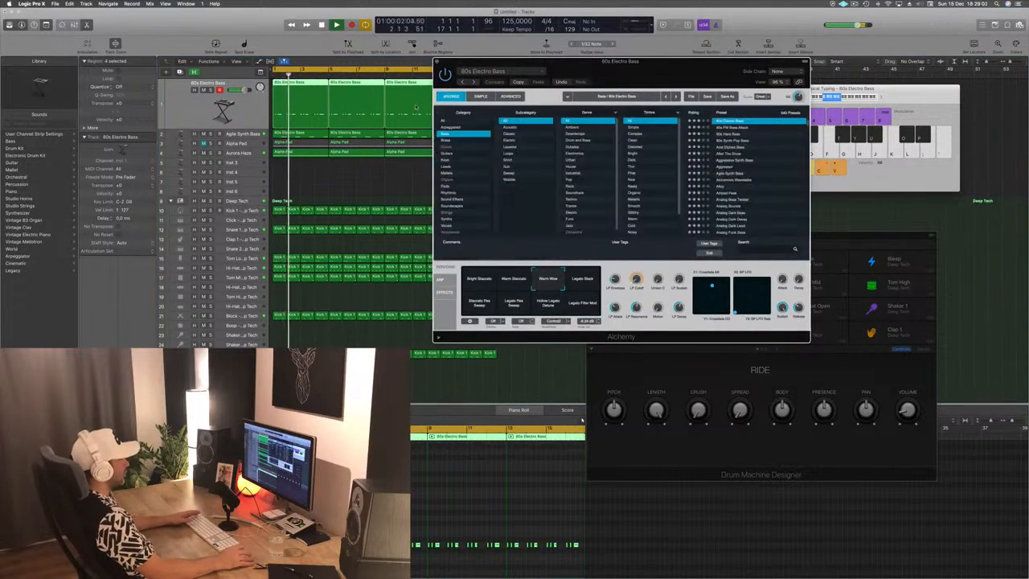
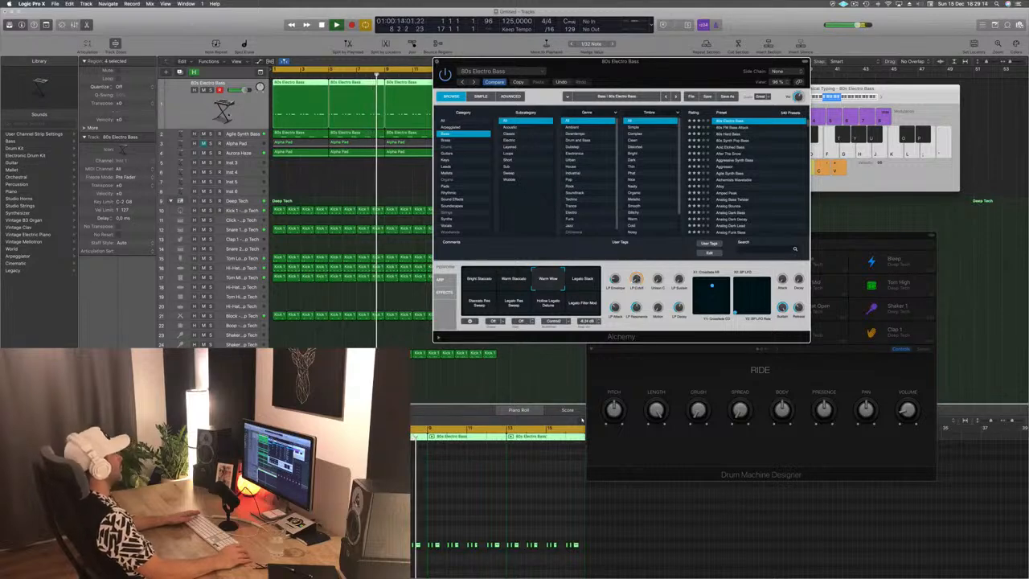
{"action": "left_click", "coordinate": [437, 61]}
Step: Select the Agile Synth Bass track and close the Drum Machine Designer window
{"action": "left_click", "coordinate": [245, 134]}
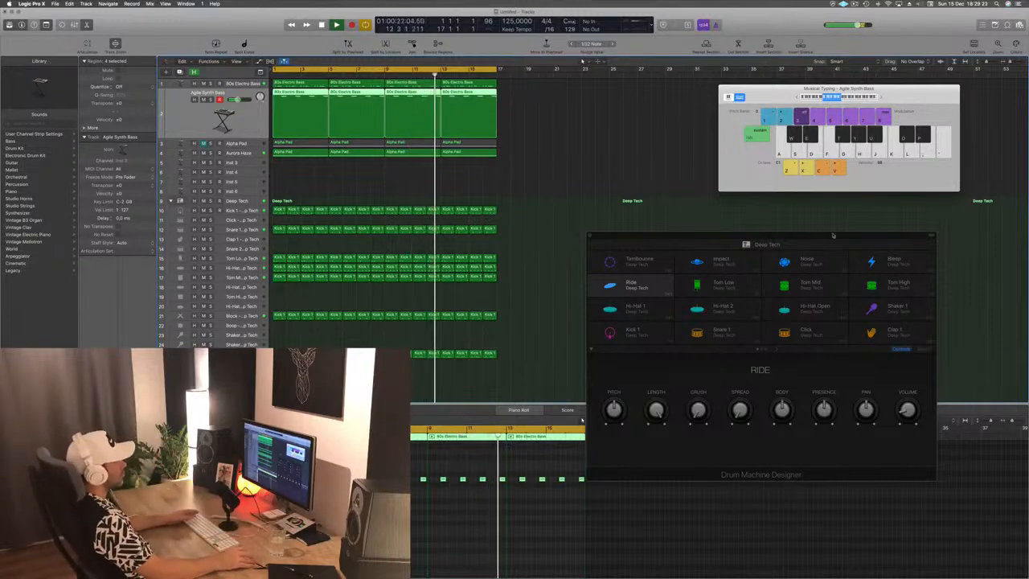
{"action": "left_click_drag", "start_coordinate": [596, 241], "coordinate": [548, 68]}
{"action": "left_click", "coordinate": [542, 63]}
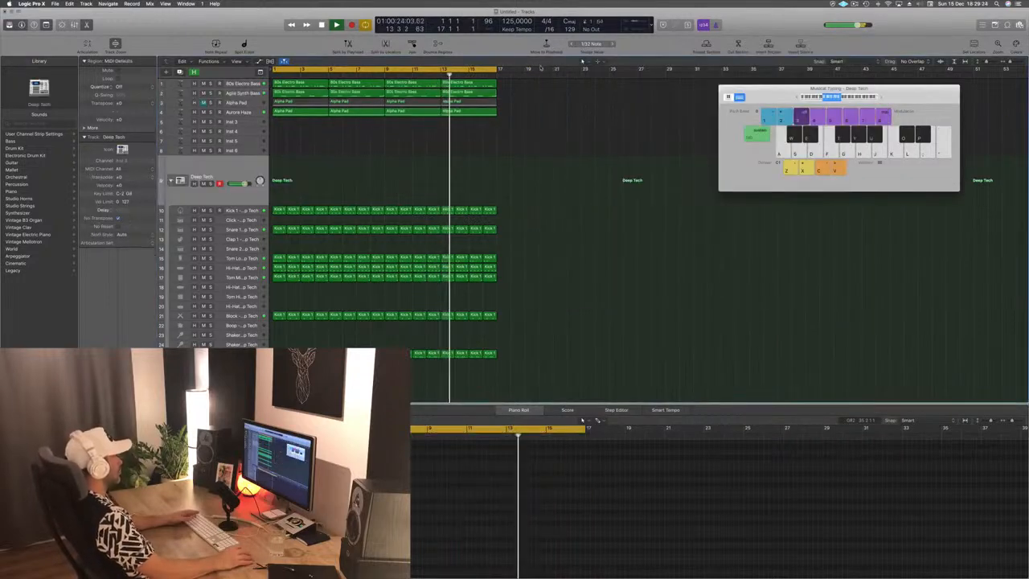
Step: Stop playback and copy the first-bar region of the upper hi-hat track onto the Hi-Hat 2 track at bar 1
{"action": "key", "text": "space"}
{"action": "scroll", "coordinate": [335, 234], "scroll_direction": "down", "scroll_amount": 1}
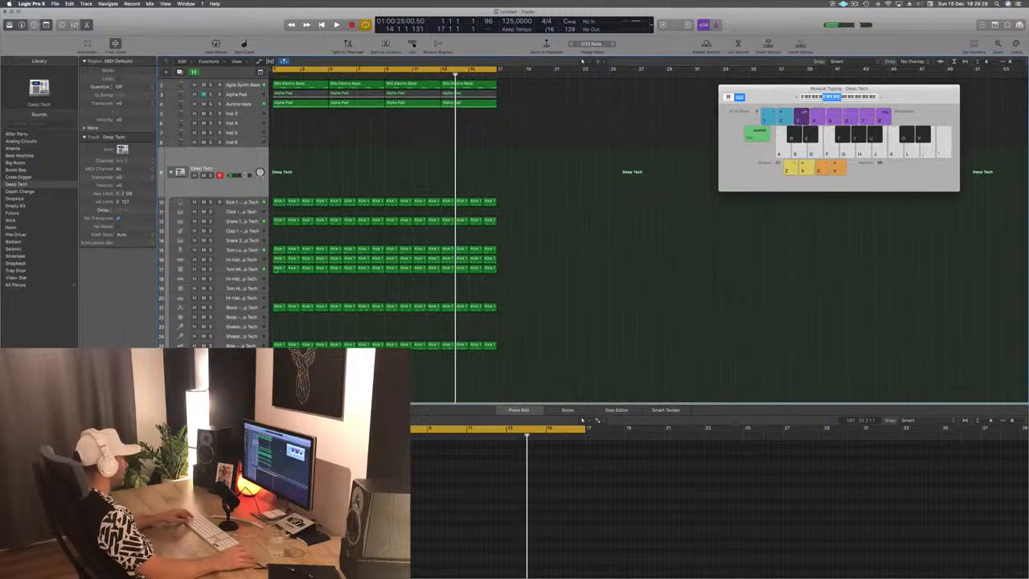
{"action": "left_click_drag", "start_coordinate": [279, 258], "coordinate": [279, 279]}
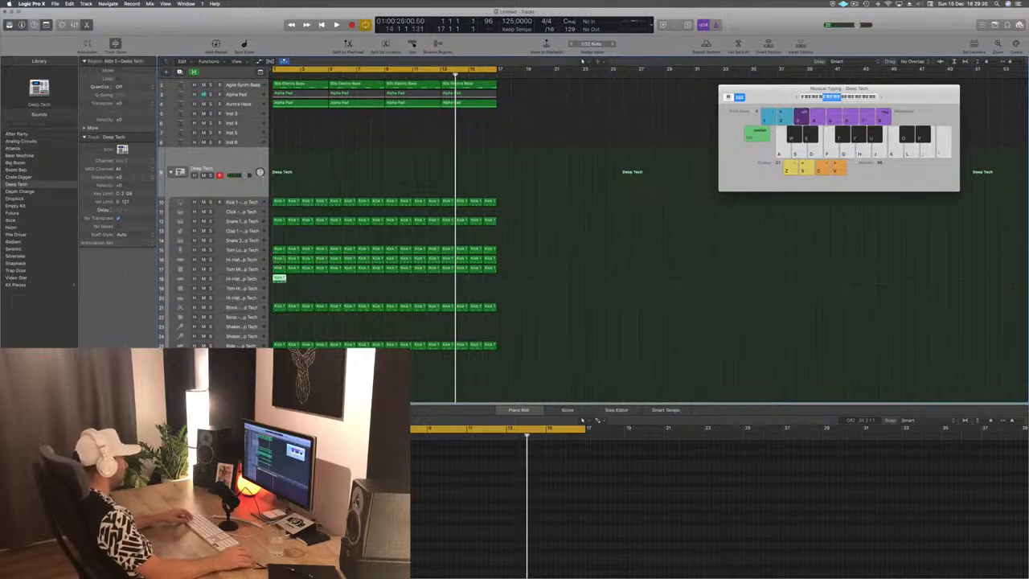
Step: Duplicate the offbeat notes in the Hi-Hat 2 region to fill the bar with sixteenth-note hits, and play it back
{"action": "left_click", "coordinate": [277, 486]}
{"action": "key", "text": "space"}
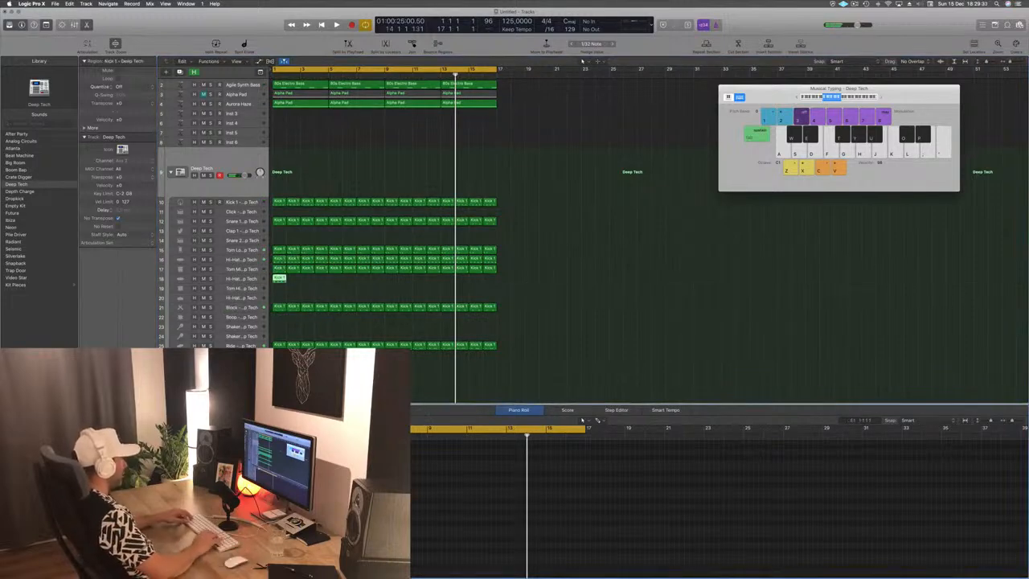
{"action": "key", "text": "z"}
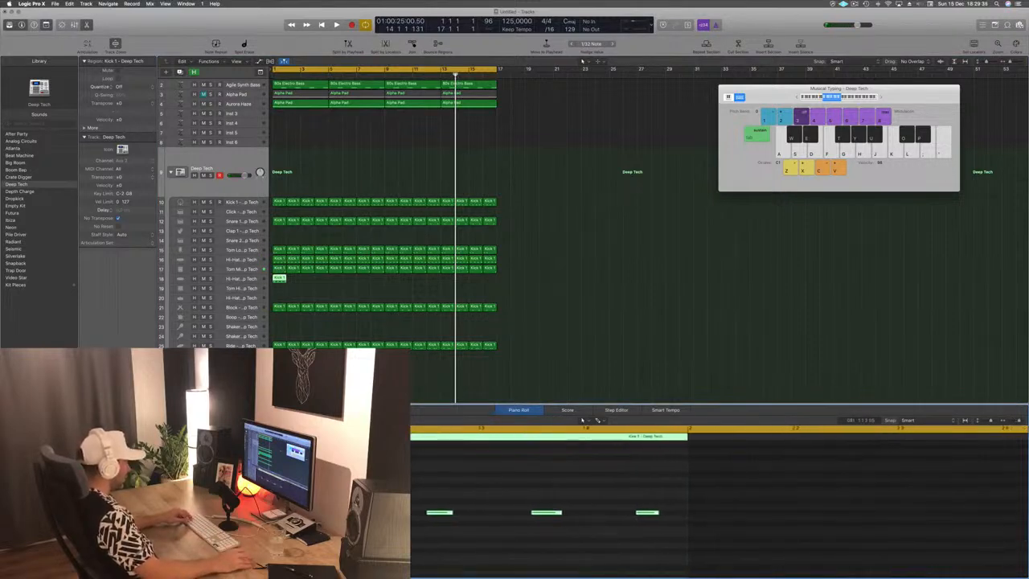
{"action": "left_click_drag", "start_coordinate": [258, 497], "coordinate": [687, 566]}
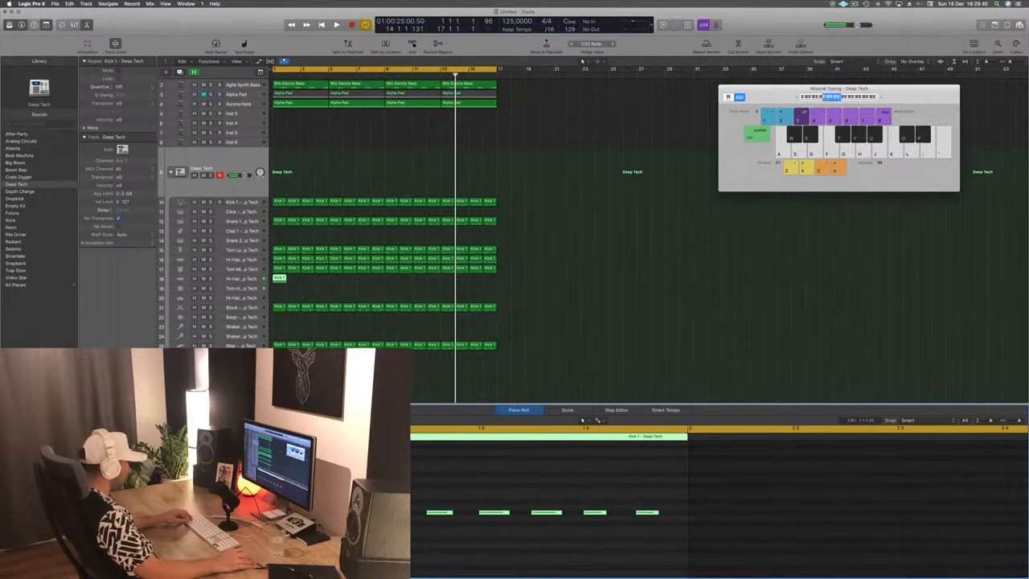
{"action": "left_click_drag", "start_coordinate": [281, 513], "coordinate": [307, 512]}
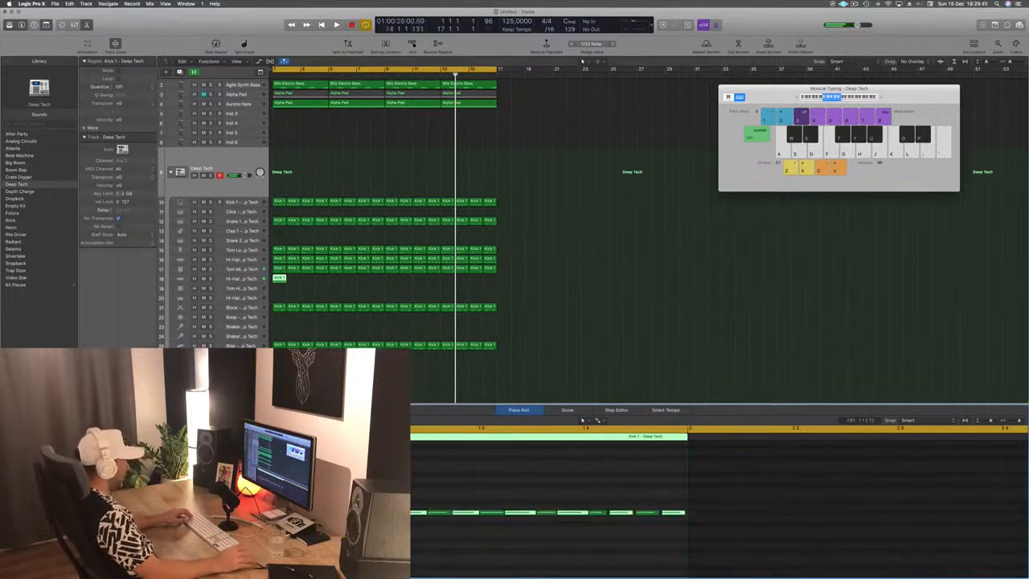
{"action": "key", "text": "space"}
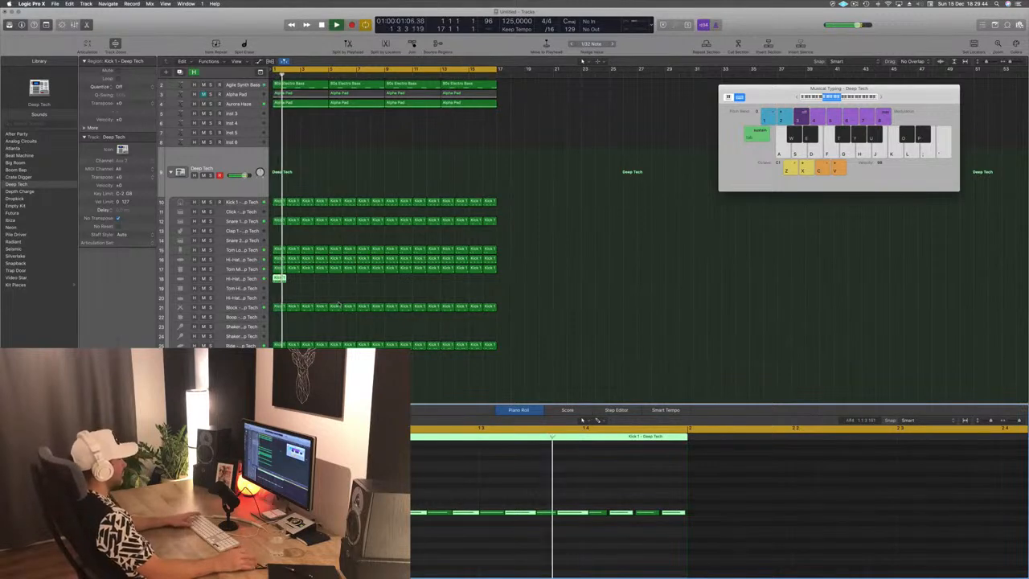
Step: Repeat the one-bar Hi-Hat 2 region along its track up to bar 17
{"action": "key", "text": "super+d"}
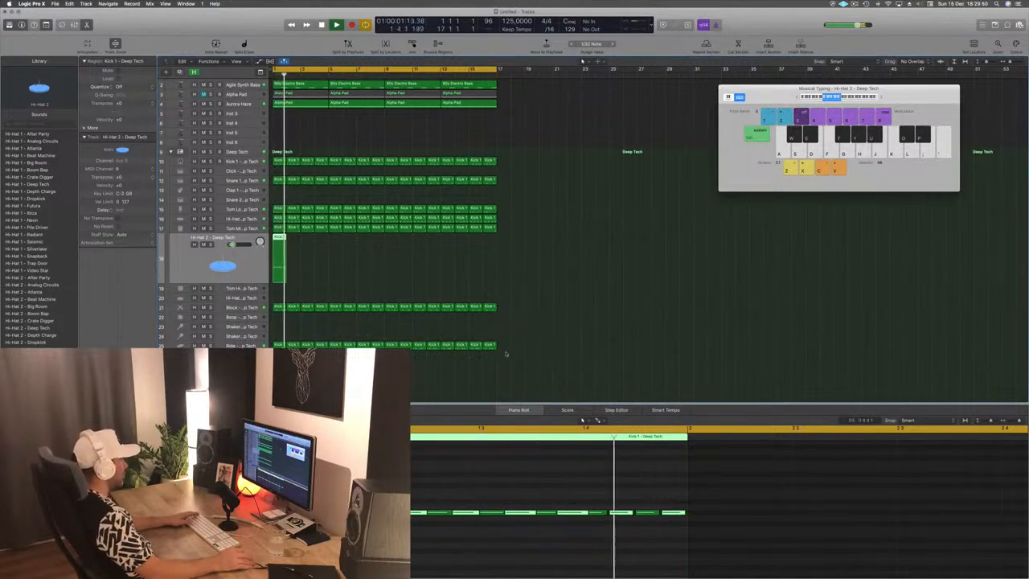
{"action": "key", "text": "space"}
{"action": "left_click_drag", "start_coordinate": [280, 241], "coordinate": [392, 274]}
Step: Cut the low frequencies of the Hi-Hat 2 track by raising the low-cut filter in its Channel EQ
{"action": "left_click", "coordinate": [223, 264]}
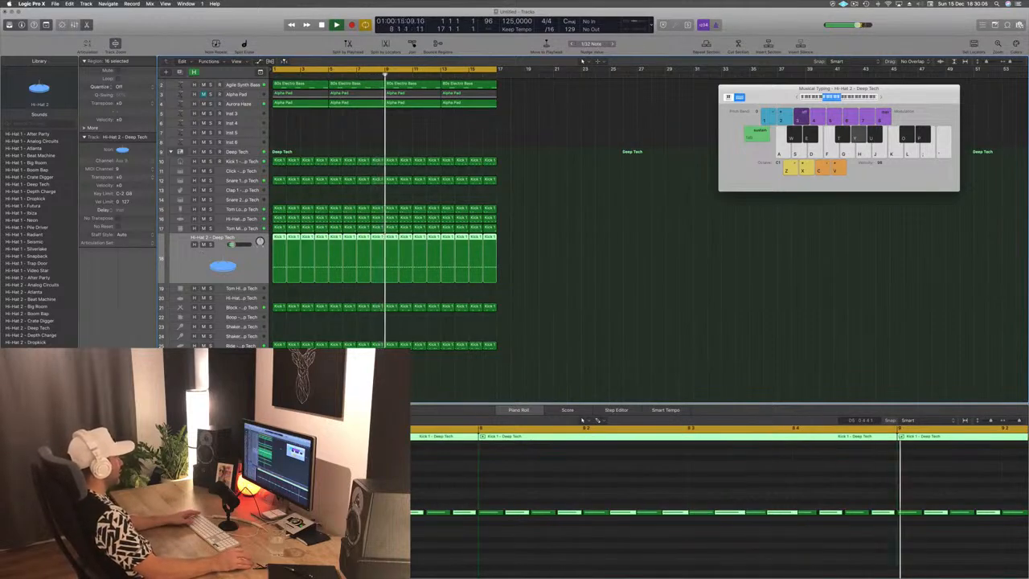
{"action": "left_click", "coordinate": [98, 367]}
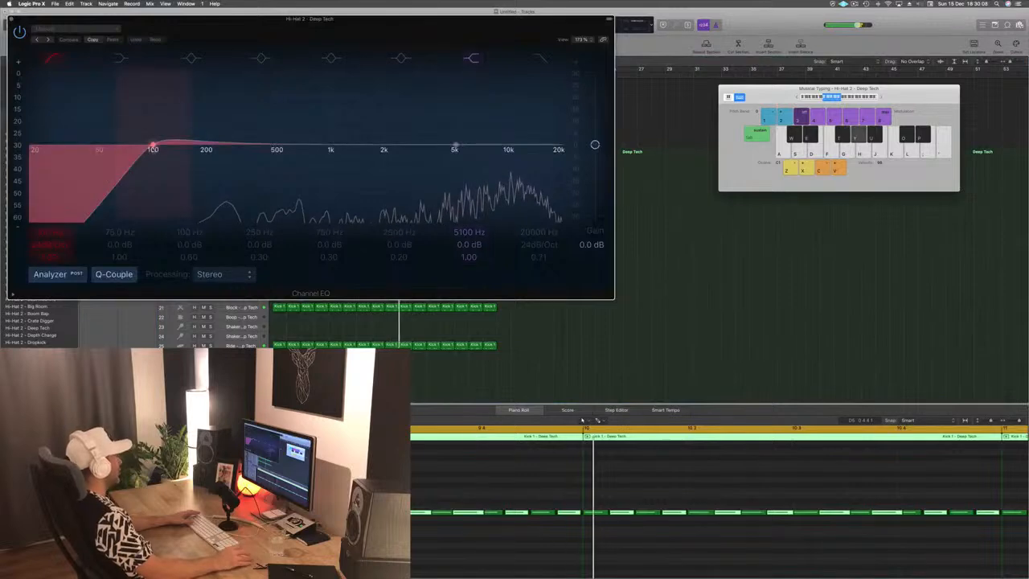
{"action": "left_click_drag", "start_coordinate": [170, 160], "coordinate": [262, 193]}
{"action": "key", "text": "super+w"}
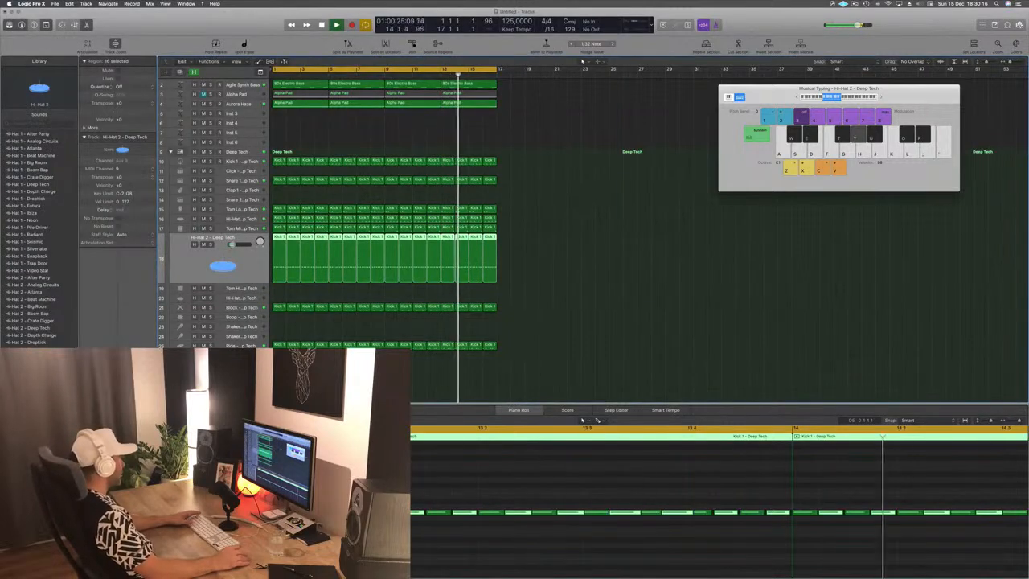
Step: Select the empty Inst 3 track and restart playback from the beginning of the arrangement
{"action": "left_click", "coordinate": [232, 347]}
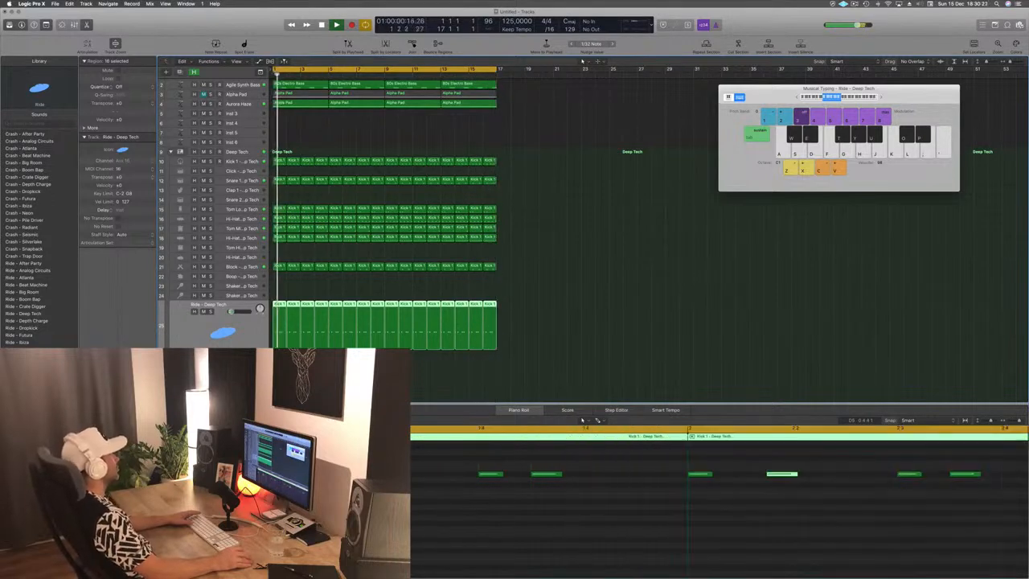
{"action": "scroll", "coordinate": [563, 226], "scroll_direction": "up", "scroll_amount": 2}
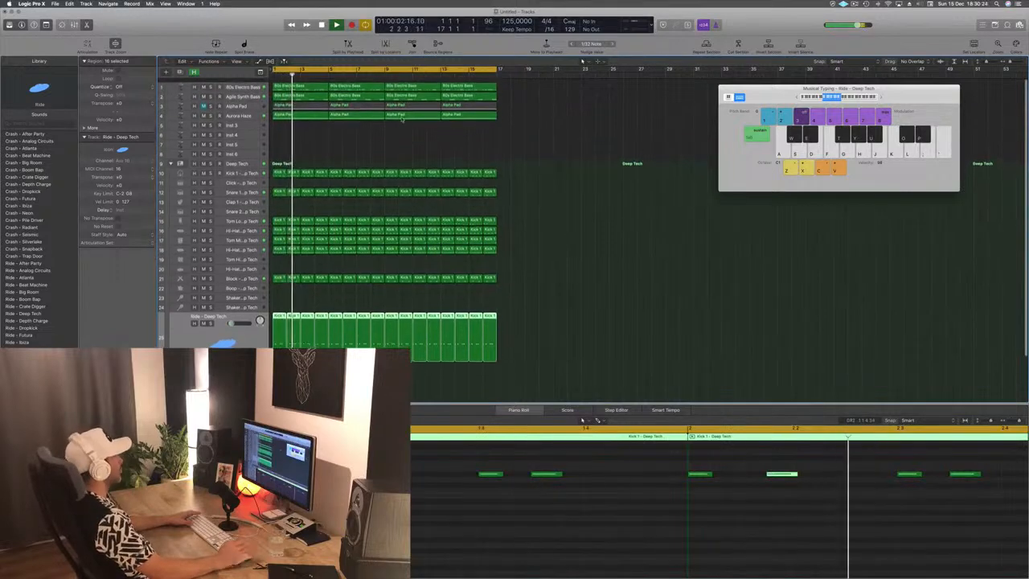
{"action": "left_click", "coordinate": [241, 112]}
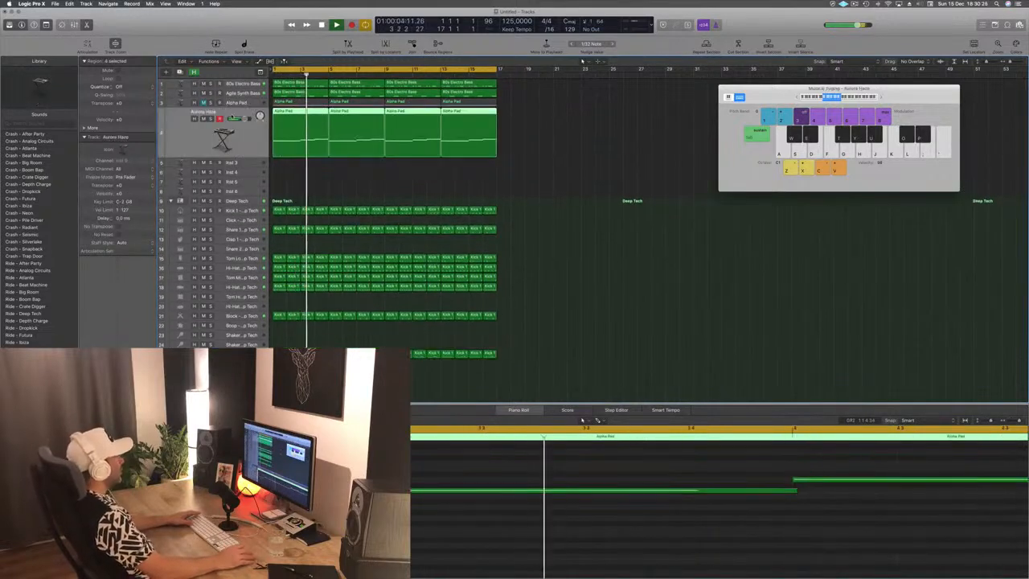
{"action": "left_click", "coordinate": [249, 165]}
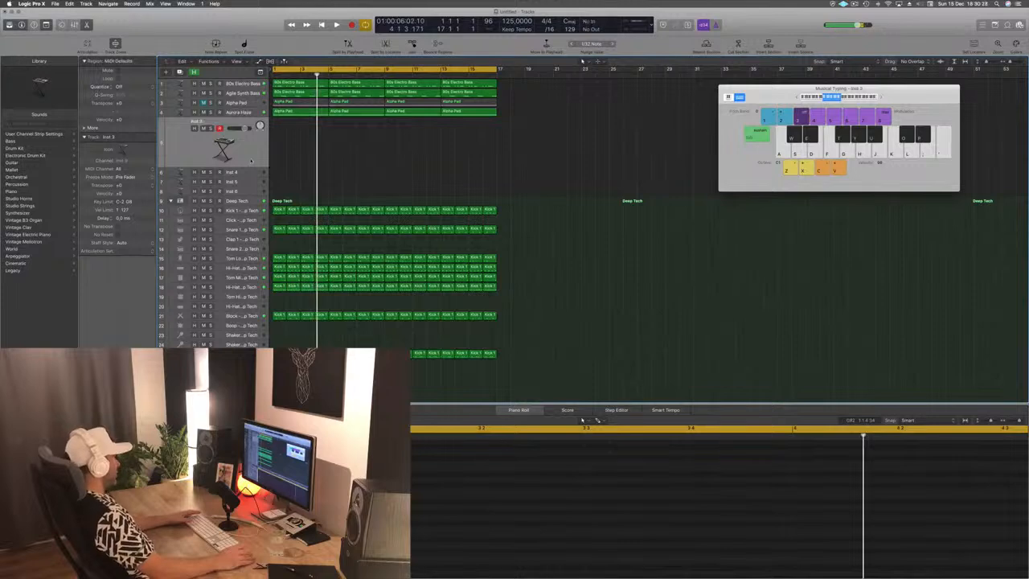
{"action": "key", "text": "space"}
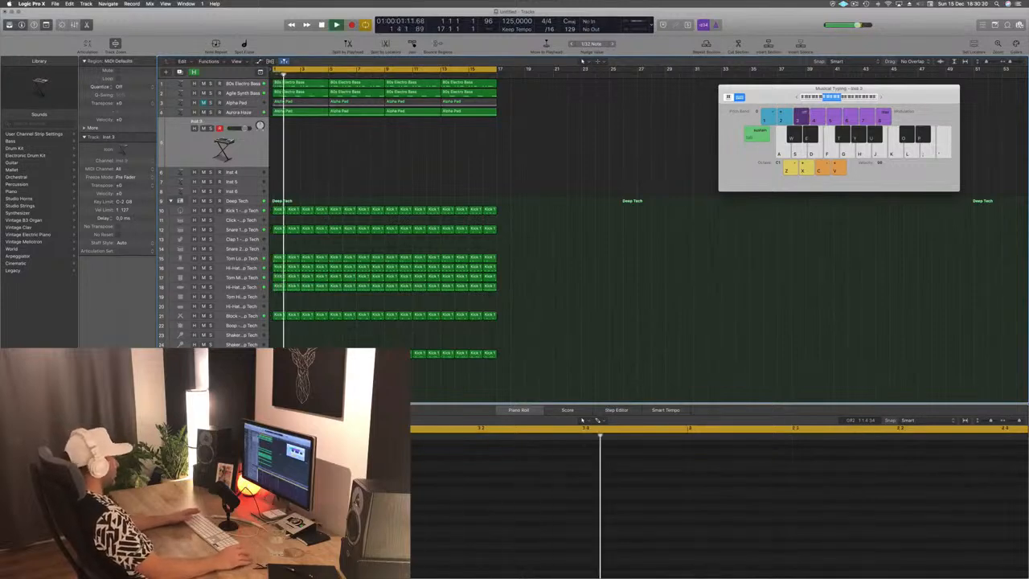
Step: Open the Alchemy synth on the Inst 3 track and load the 12 Strings preset from the Downtempo genre
{"action": "double_click", "coordinate": [224, 145]}
{"action": "left_click_drag", "start_coordinate": [229, 16], "coordinate": [598, 107]}
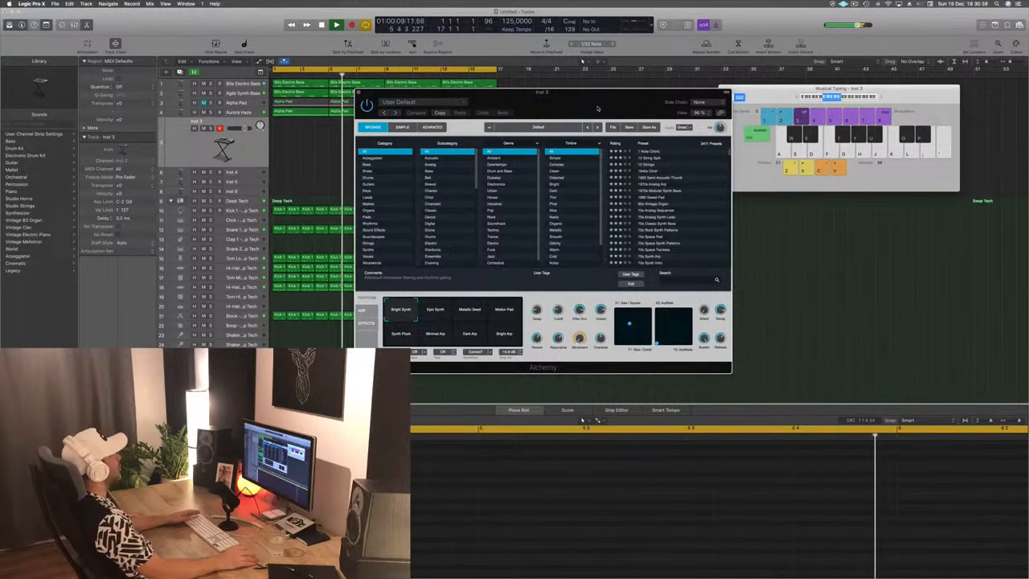
{"action": "left_click", "coordinate": [516, 164]}
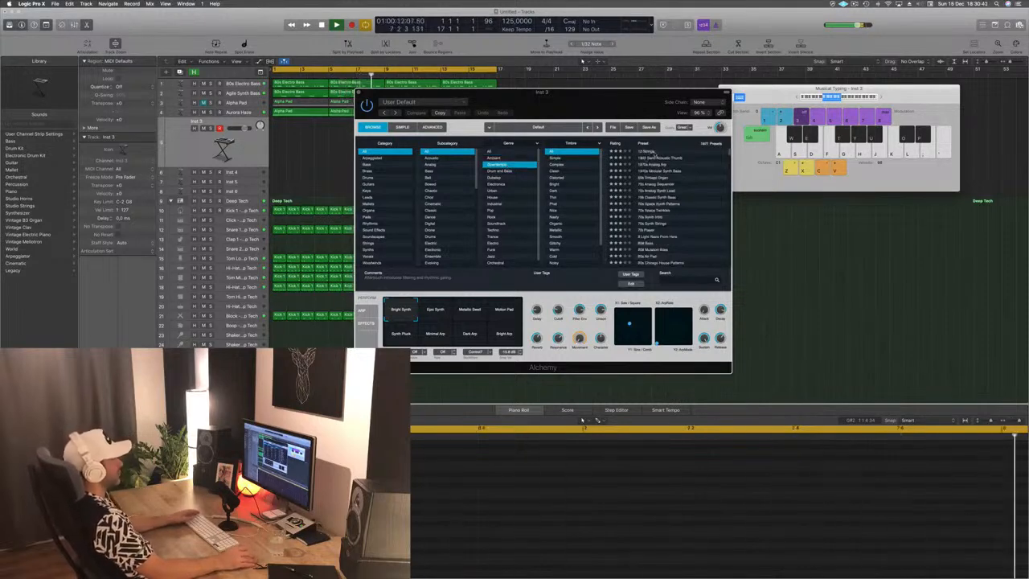
{"action": "left_click_drag", "start_coordinate": [607, 104], "coordinate": [652, 154]}
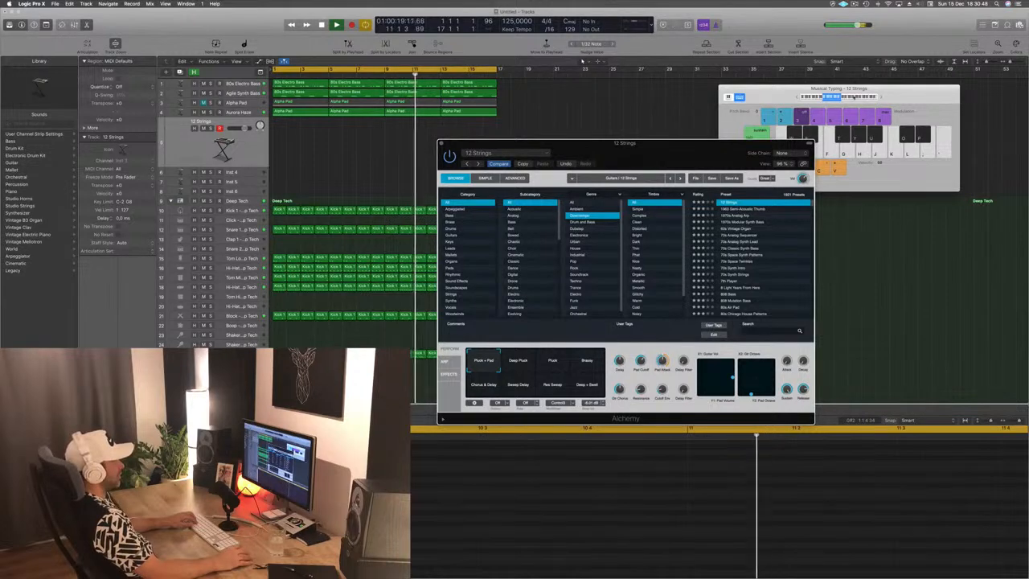
Step: Audition the 12 Strings sound by playing notes over the loop with the typing keyboard's octave at C3
{"action": "left_click", "coordinate": [847, 100]}
{"action": "key", "text": "d"}
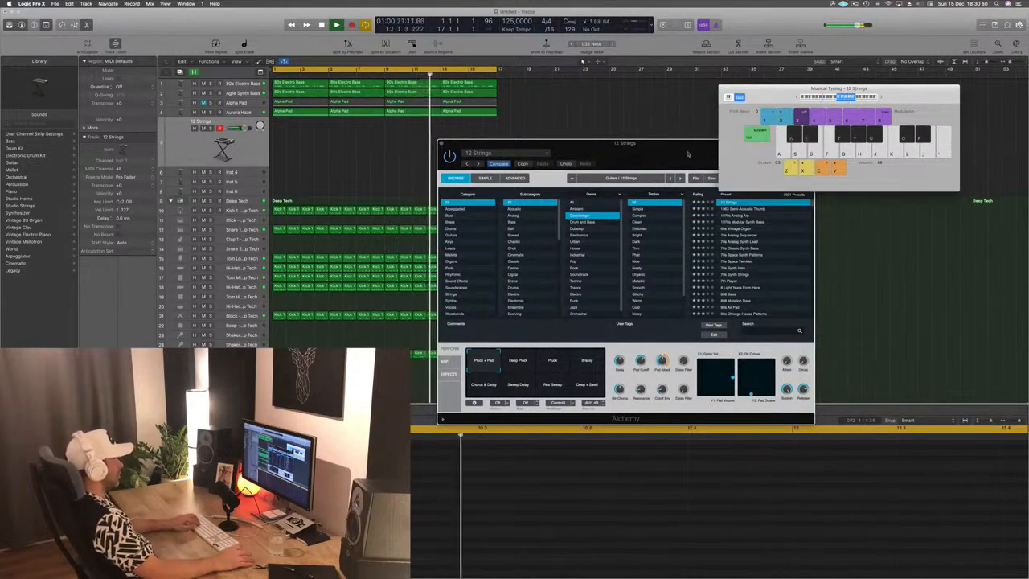
{"action": "left_click", "coordinate": [711, 154]}
{"action": "left_click_drag", "start_coordinate": [711, 154], "coordinate": [667, 155]}
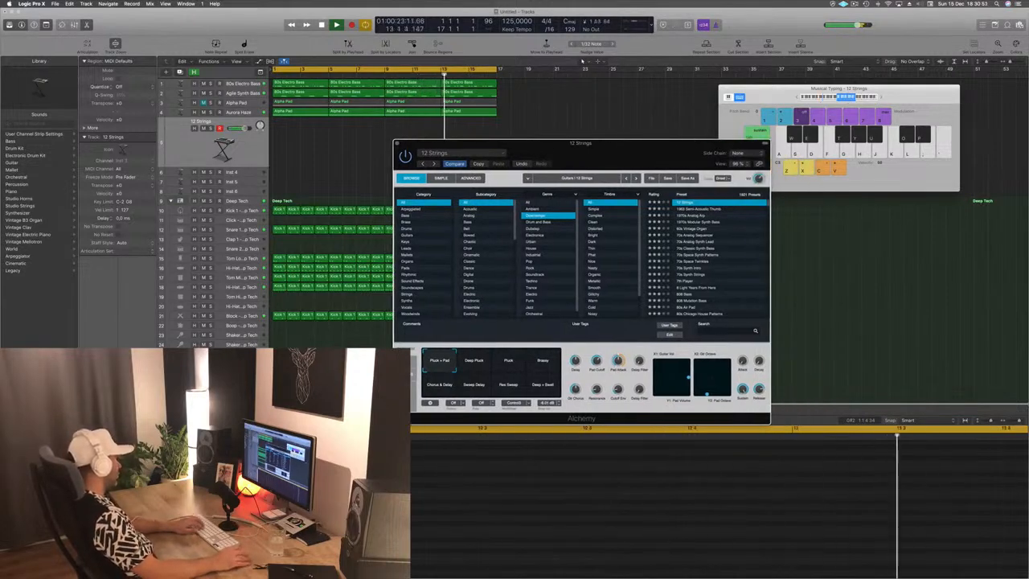
{"action": "left_click", "coordinate": [668, 121]}
{"action": "key", "text": "j"}
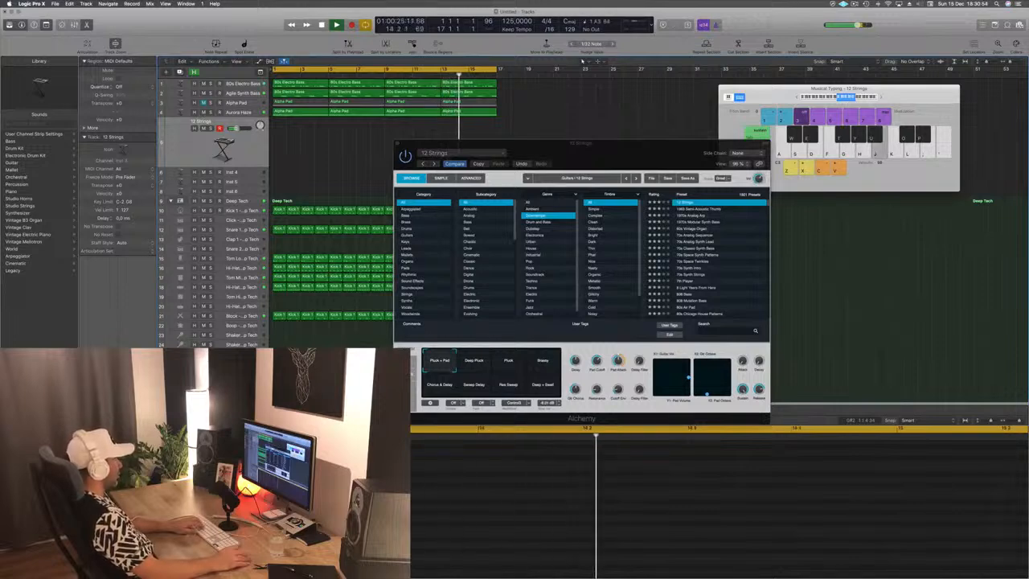
{"action": "key", "text": "k"}
{"action": "key", "text": "f"}
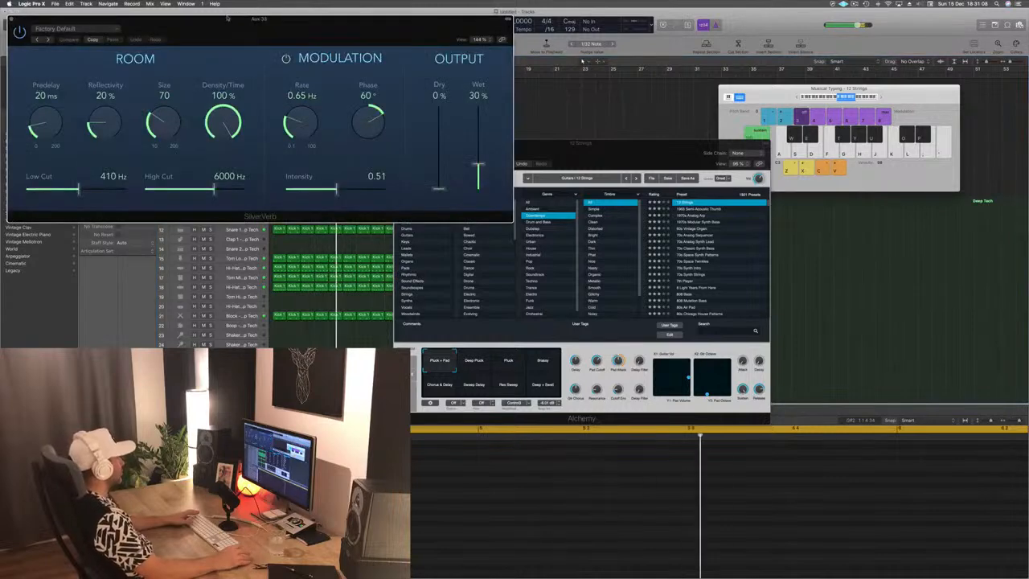
Step: Load the grandiose preset in the SilverVerb on the aux channel and set its wet output to 100%
{"action": "left_click_drag", "start_coordinate": [225, 14], "coordinate": [527, 97]}
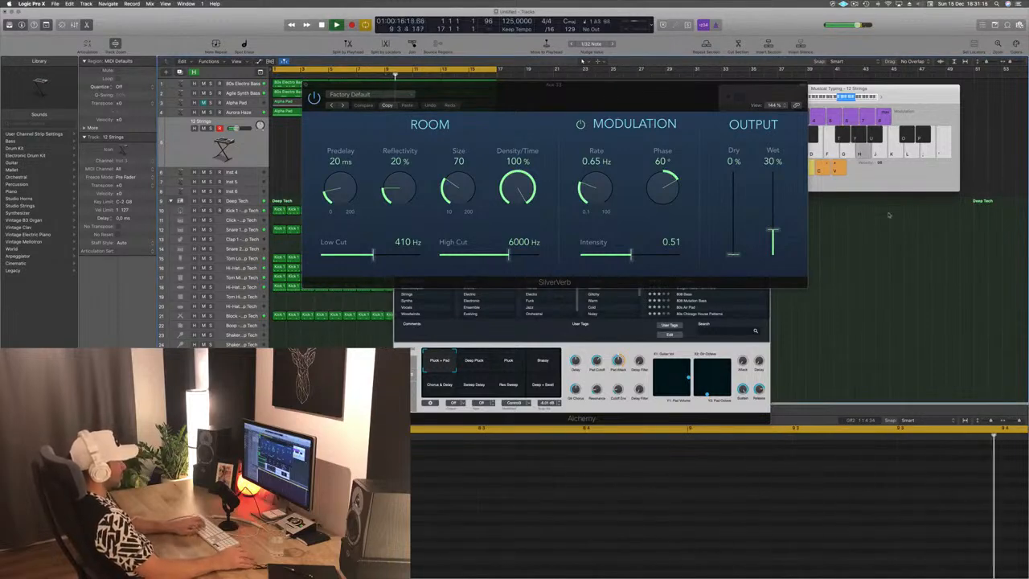
{"action": "left_click_drag", "start_coordinate": [770, 241], "coordinate": [778, 132]}
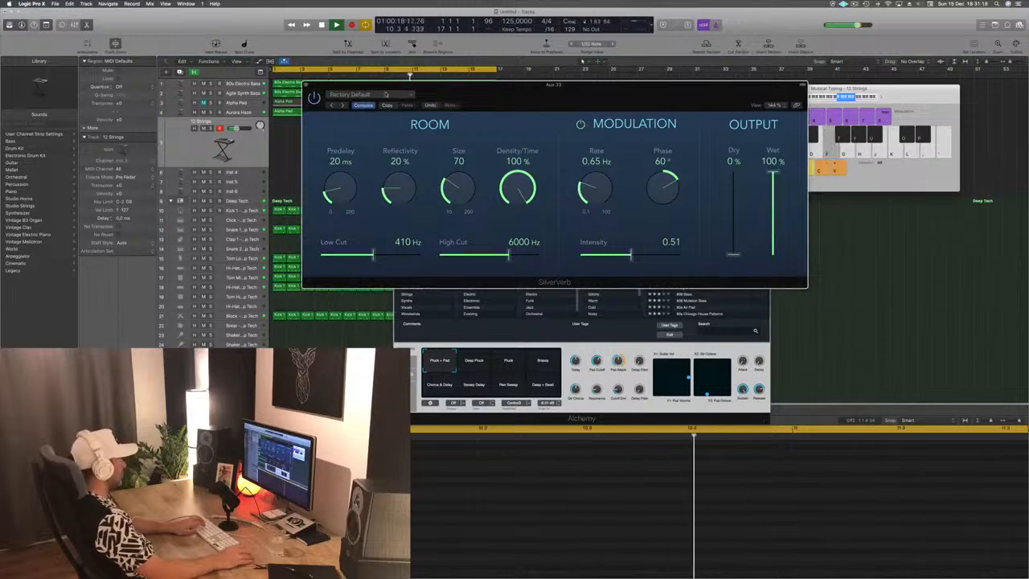
{"action": "left_click", "coordinate": [383, 95]}
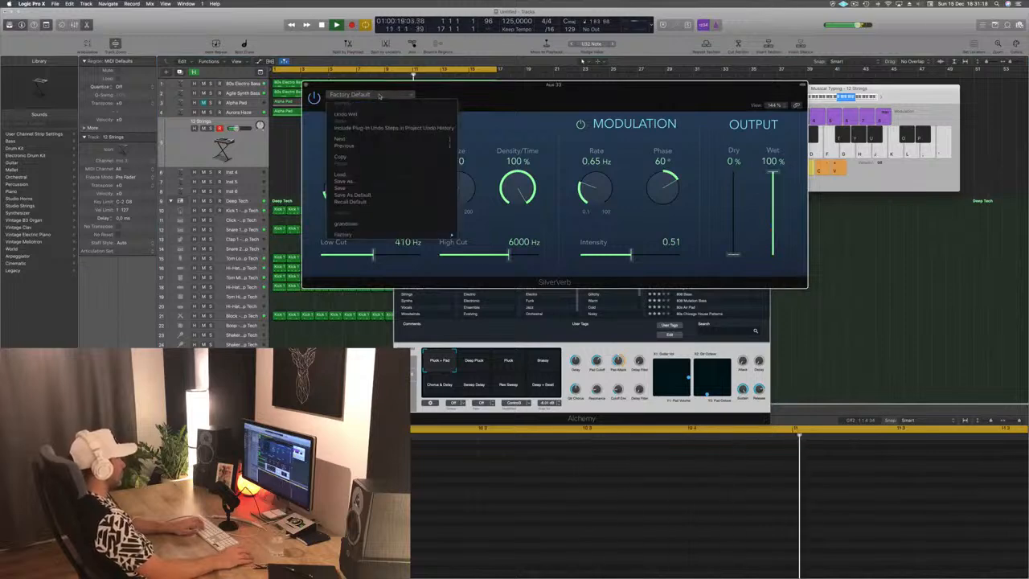
{"action": "left_click", "coordinate": [358, 225]}
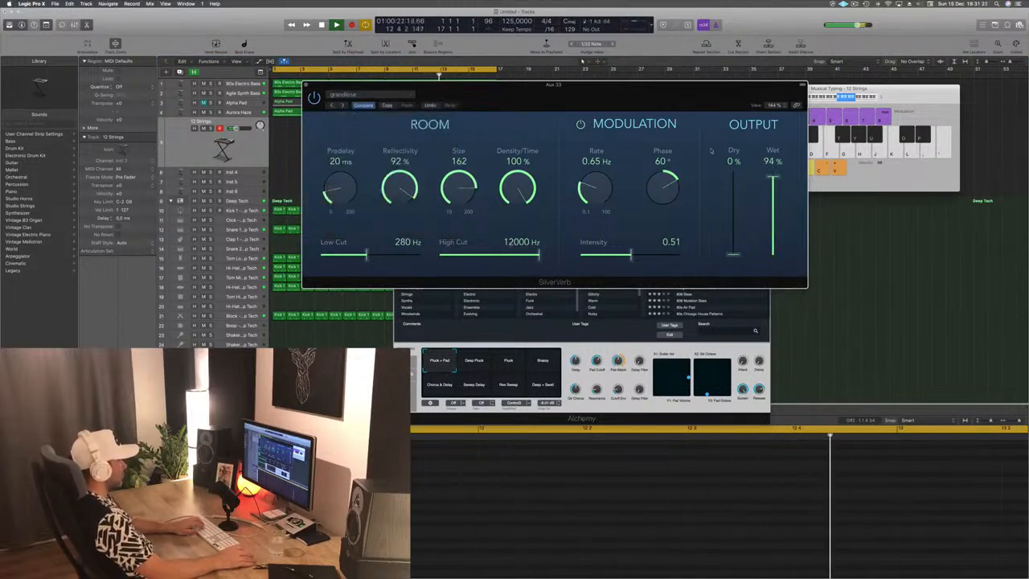
{"action": "left_click_drag", "start_coordinate": [482, 90], "coordinate": [394, 93]}
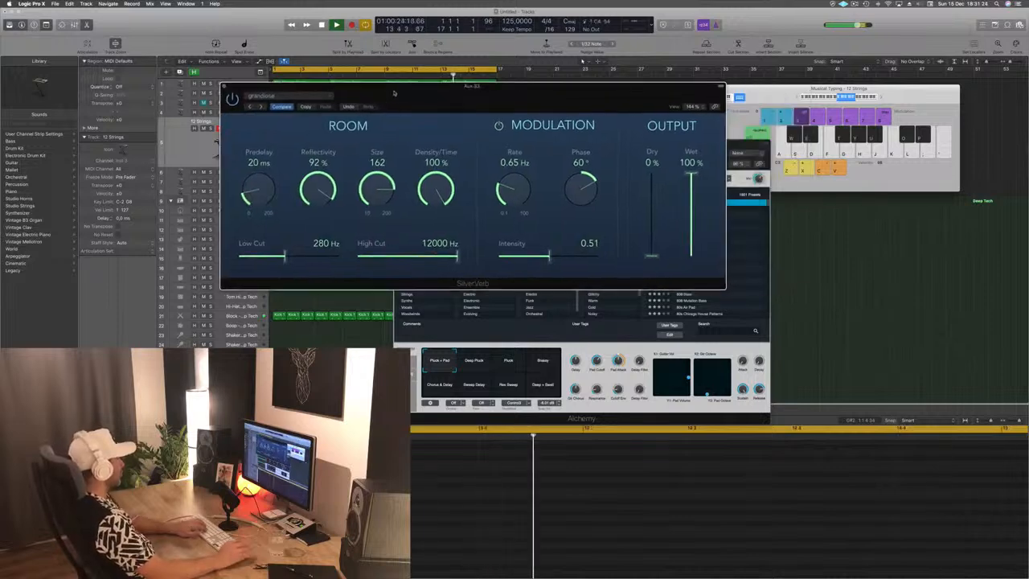
{"action": "left_click", "coordinate": [224, 87]}
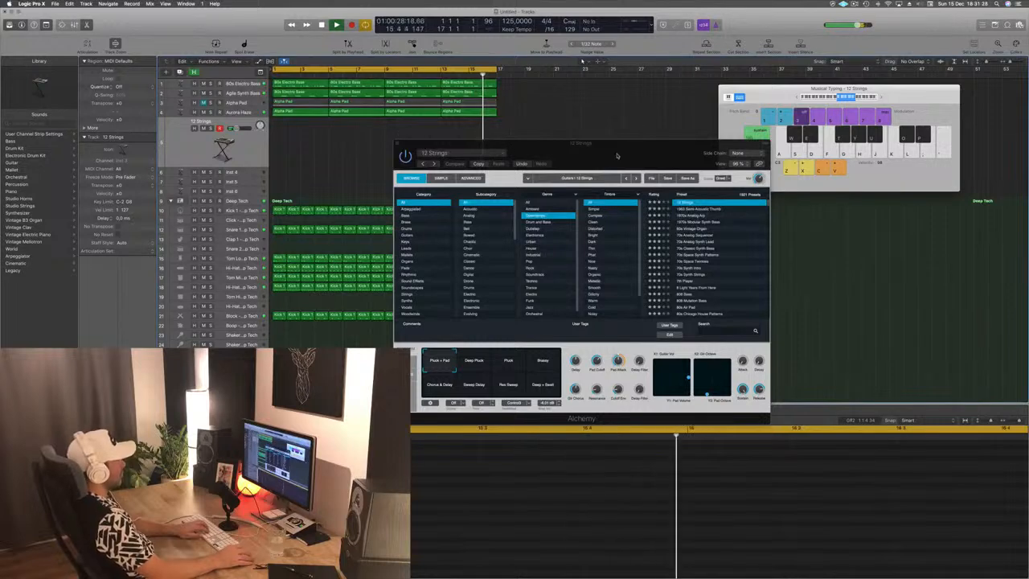
Step: Audition the 1963 Semi-Acoustic Thumb, 1970s Analog Arp and 1970s Modular Synth Bass presets in Alchemy, raising the typing keyboard's octave to C4
{"action": "left_click_drag", "start_coordinate": [617, 155], "coordinate": [700, 165]}
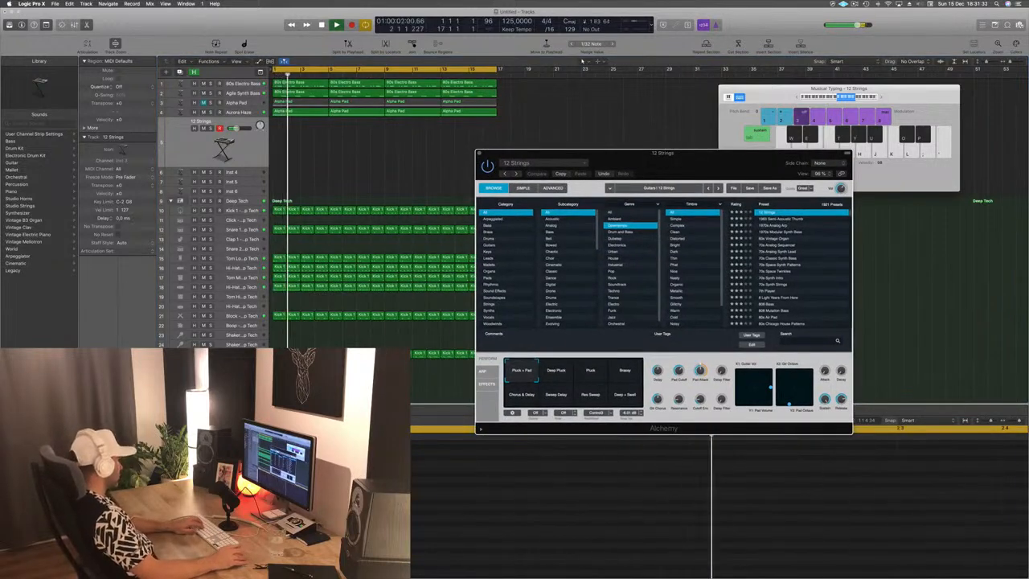
{"action": "left_click", "coordinate": [868, 199]}
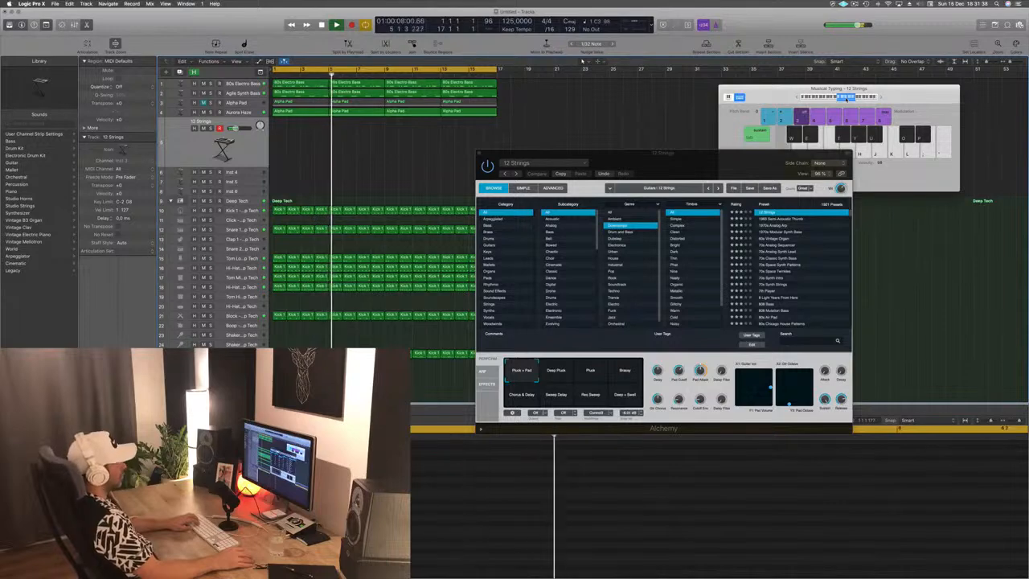
{"action": "left_click", "coordinate": [780, 218]}
{"action": "left_click_drag", "start_coordinate": [765, 166], "coordinate": [701, 155]}
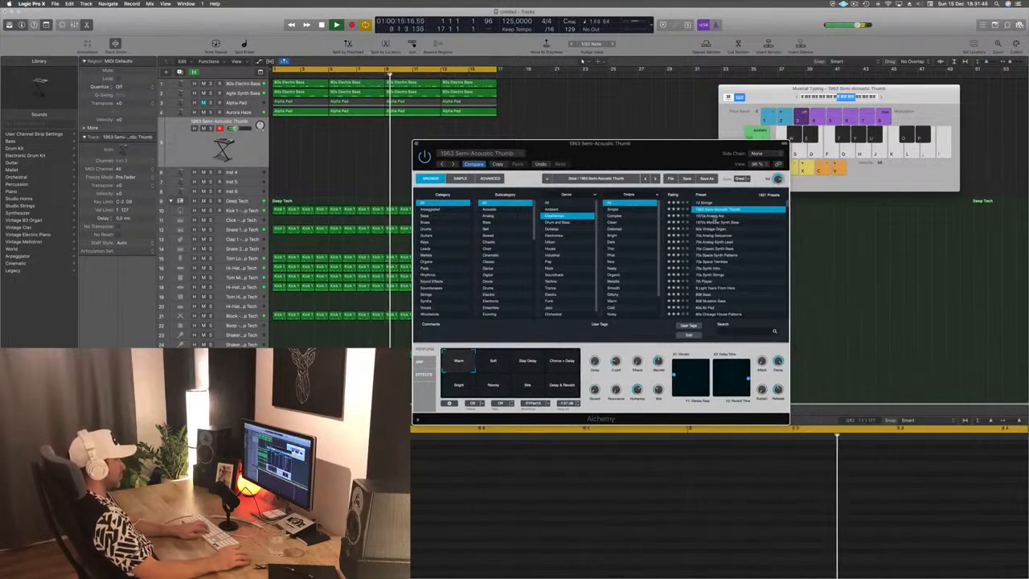
{"action": "left_click", "coordinate": [714, 217]}
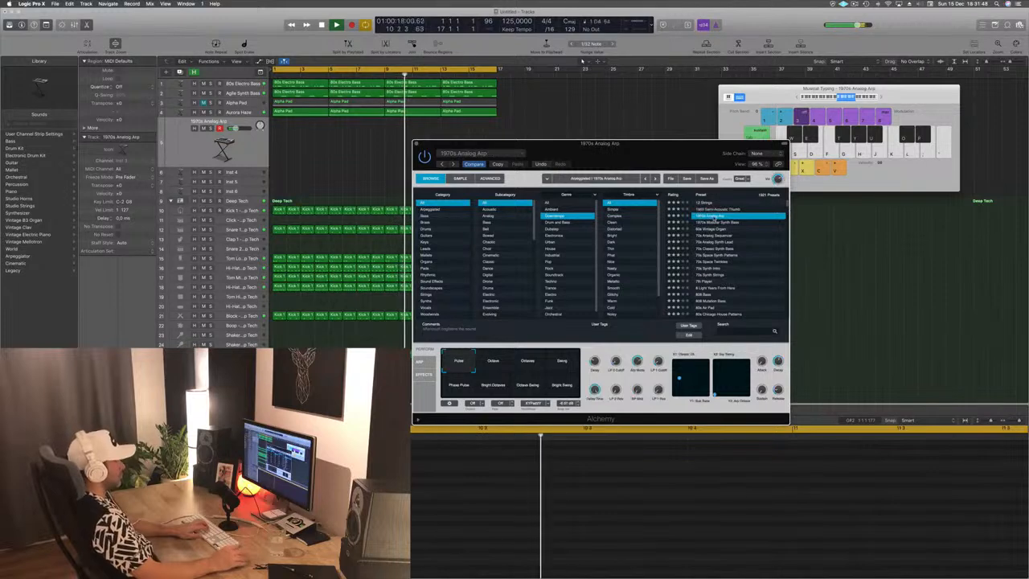
{"action": "left_click", "coordinate": [714, 223]}
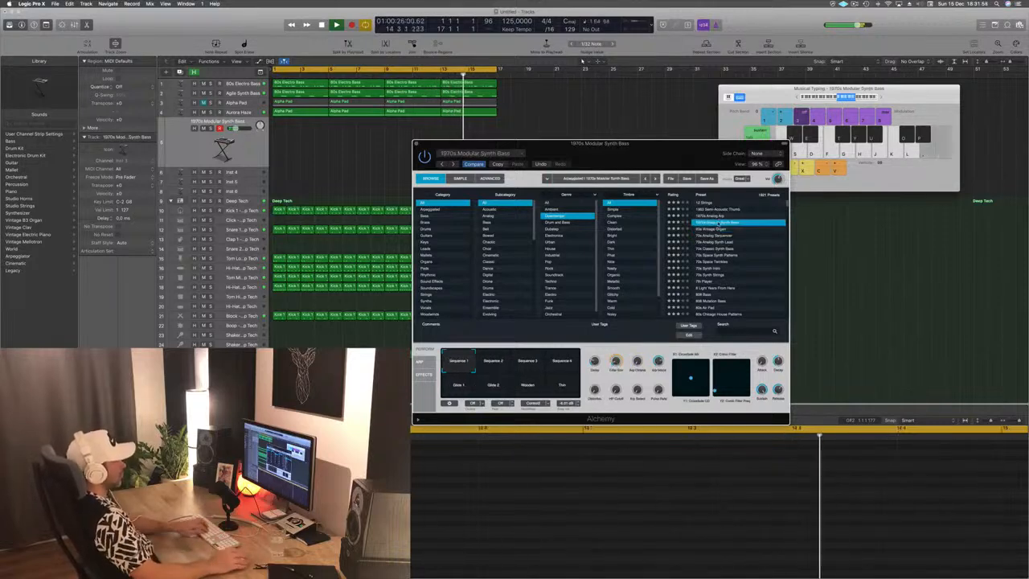
{"action": "left_click", "coordinate": [881, 97]}
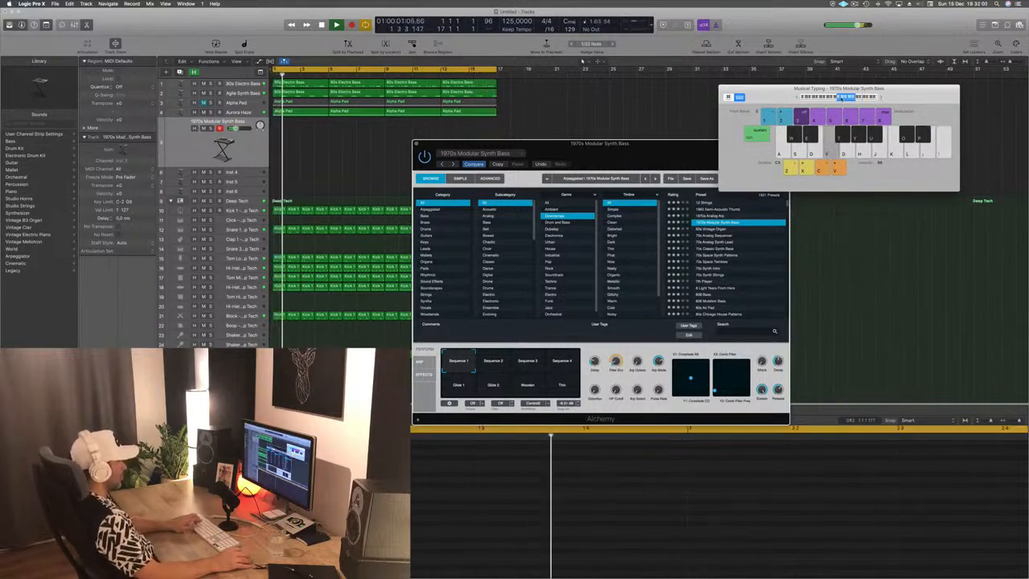
Step: Audition the Sequence 2 to 4, Glide 1, Glide 2, Wooden and Thin performance snapshots of 1970s Modular Synth Bass, returning to Sequence 1
{"action": "left_click", "coordinate": [495, 364]}
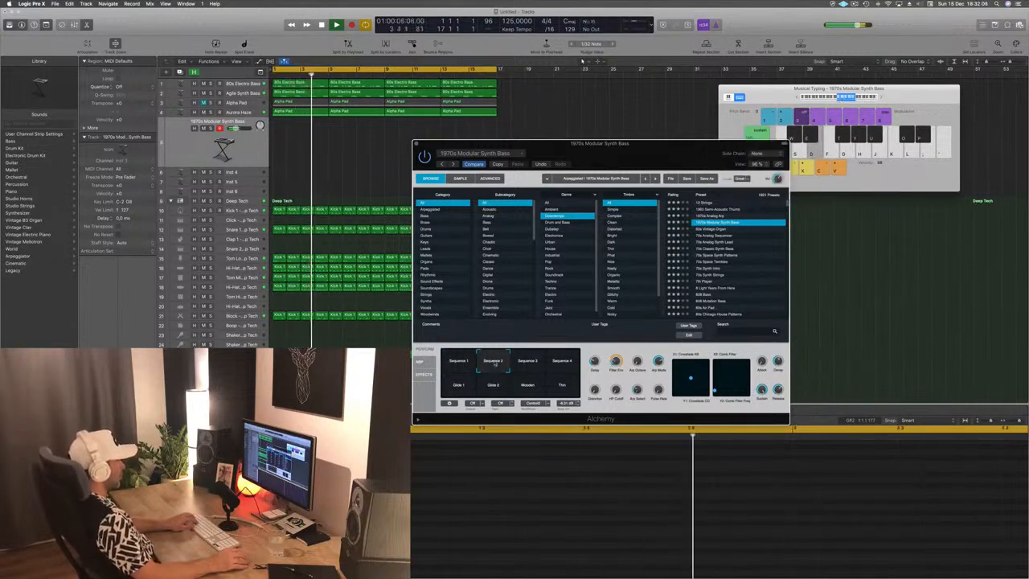
{"action": "left_click", "coordinate": [528, 363]}
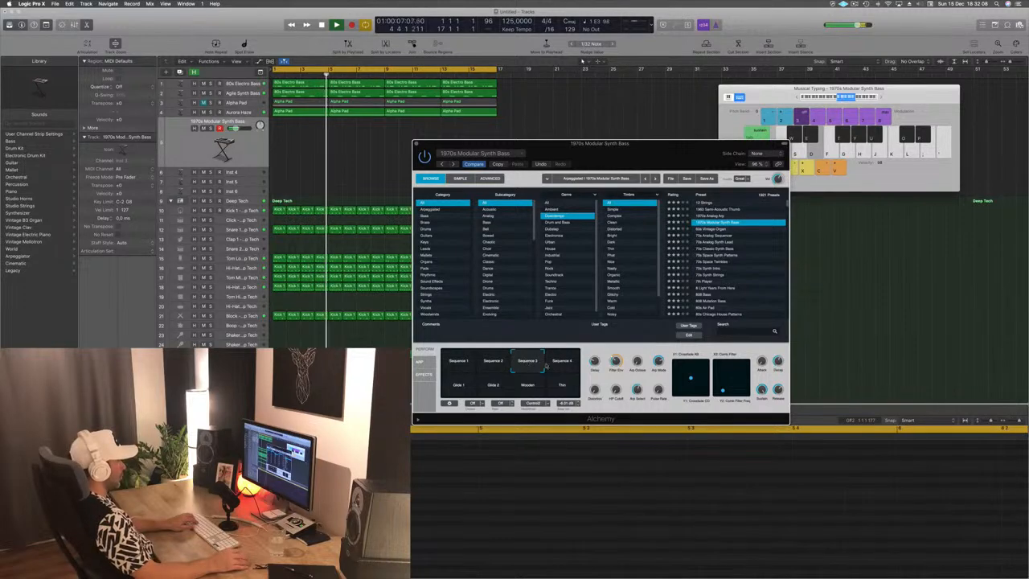
{"action": "left_click", "coordinate": [559, 363]}
{"action": "left_click", "coordinate": [463, 387]}
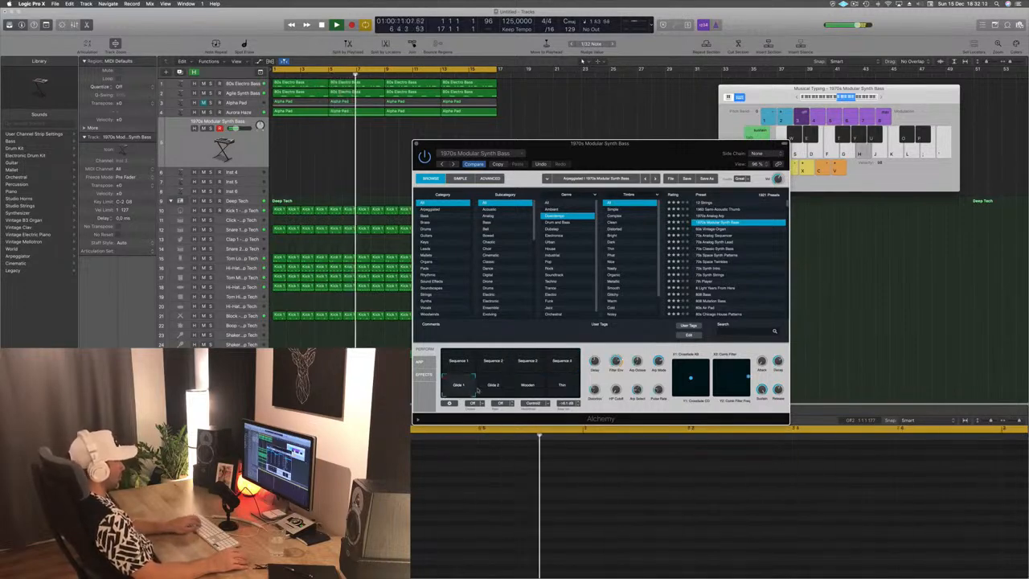
{"action": "left_click", "coordinate": [494, 387]}
{"action": "left_click", "coordinate": [528, 387]}
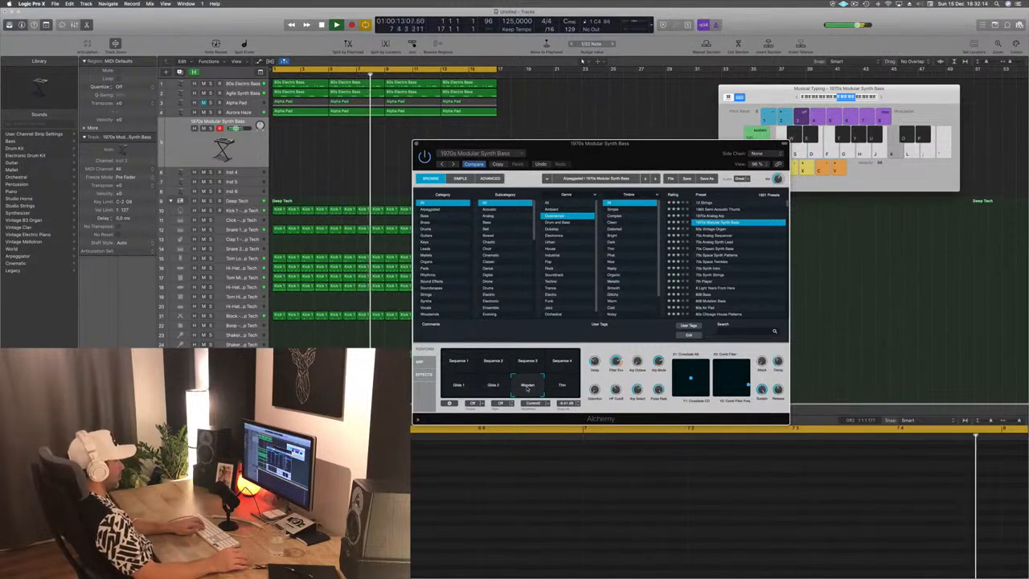
{"action": "left_click", "coordinate": [561, 386]}
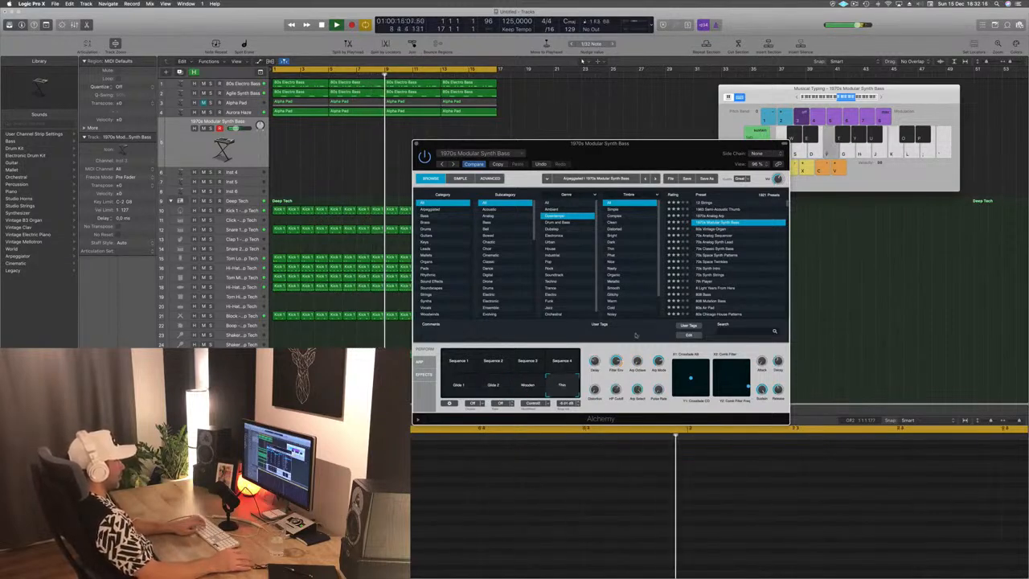
{"action": "left_click", "coordinate": [459, 361]}
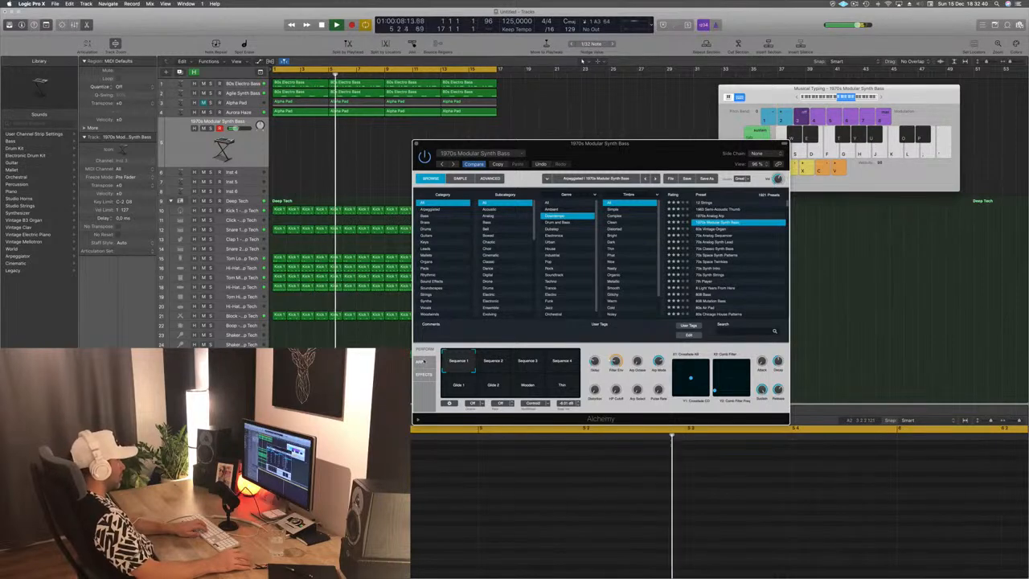
Step: Set Alchemy's arpeggiator mode to As Played and its trigger option to Off, testing the change with played notes
{"action": "left_click", "coordinate": [422, 362]}
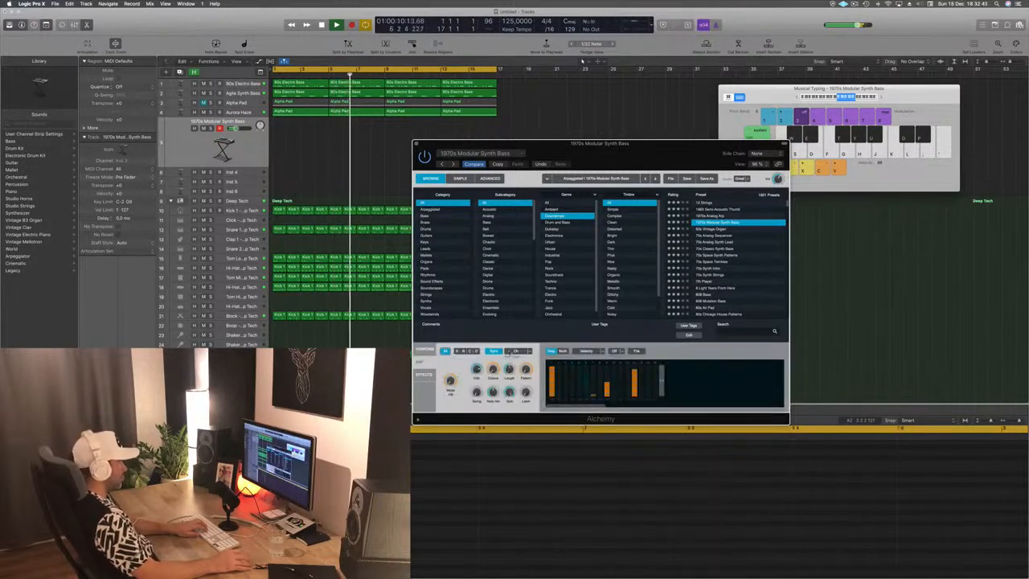
{"action": "left_click_drag", "start_coordinate": [450, 381], "coordinate": [450, 357]}
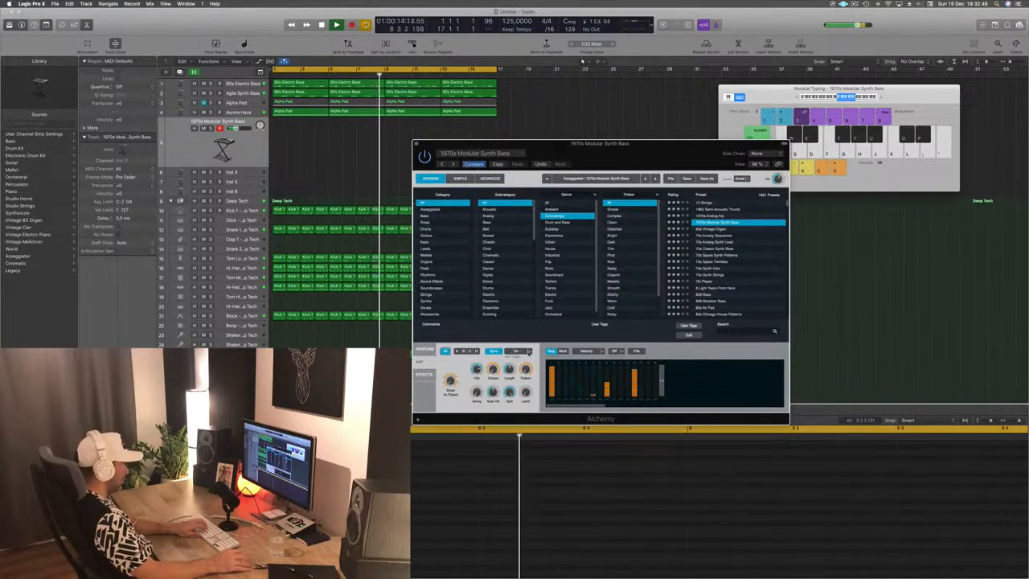
{"action": "left_click", "coordinate": [515, 351]}
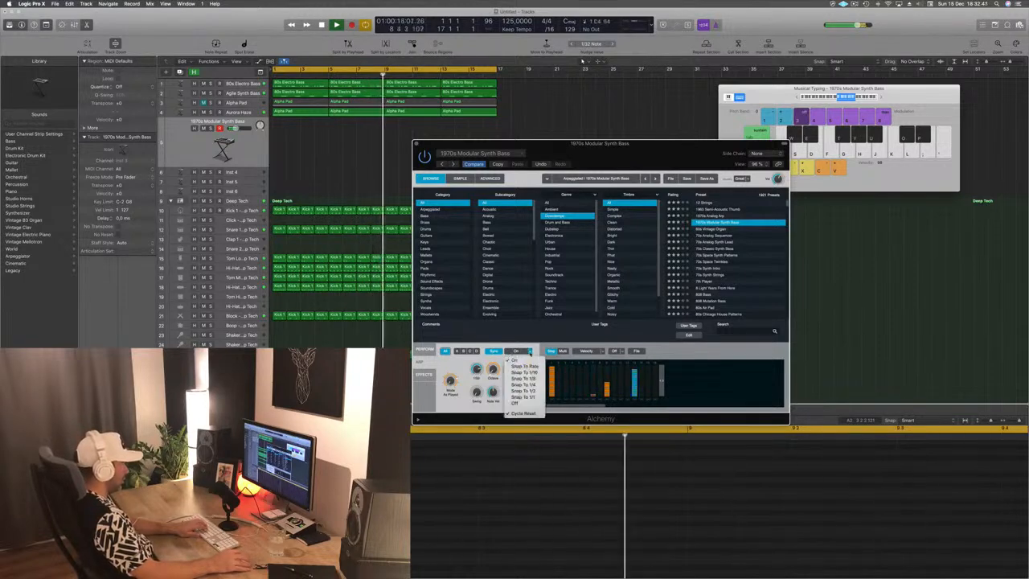
{"action": "left_click", "coordinate": [515, 403]}
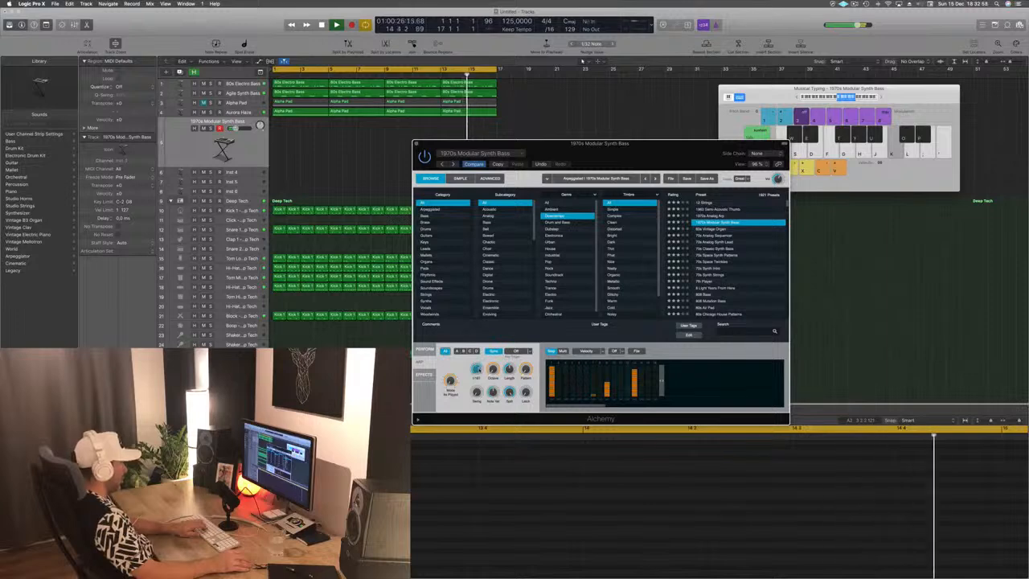
{"action": "key", "text": "l"}
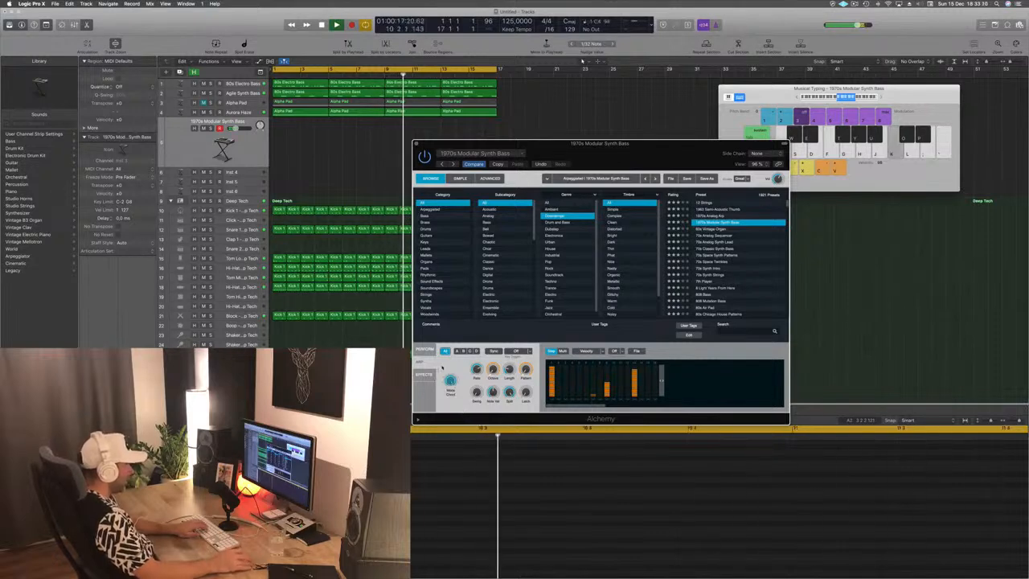
Step: Switch the arpeggiator's step display to Multi, select source A and play a note to test it
{"action": "left_click", "coordinate": [562, 350]}
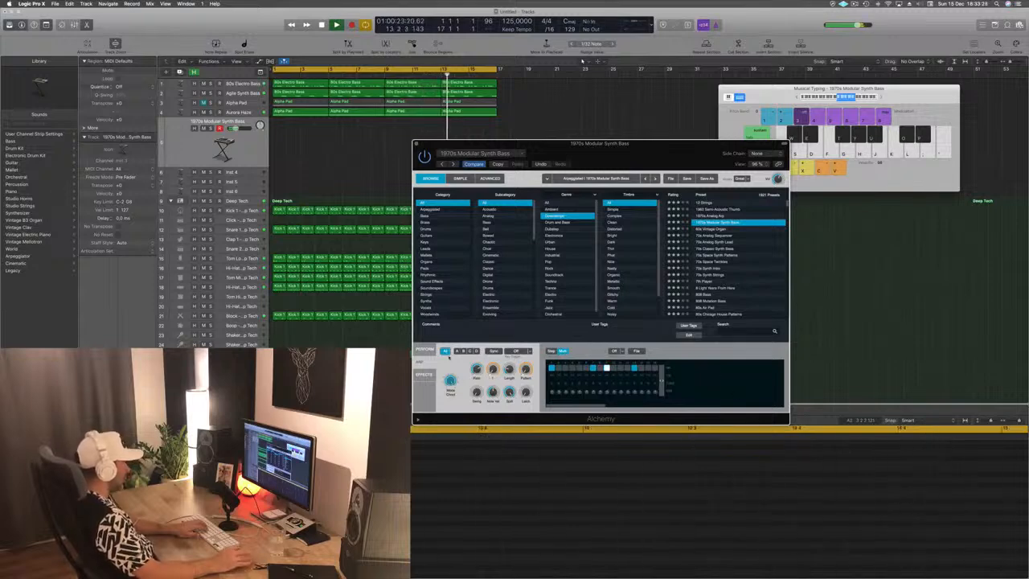
{"action": "left_click", "coordinate": [457, 352]}
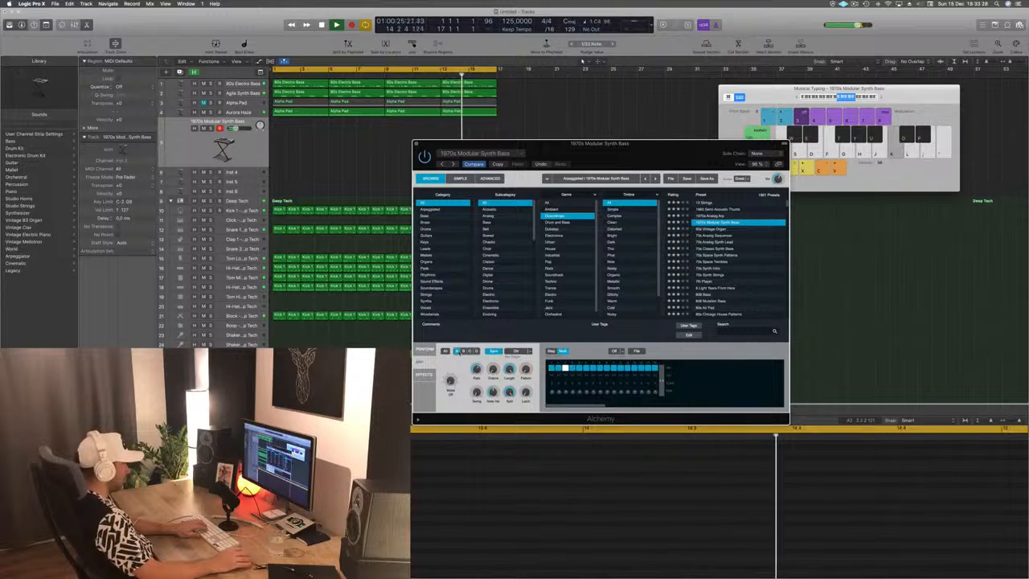
{"action": "key", "text": "l"}
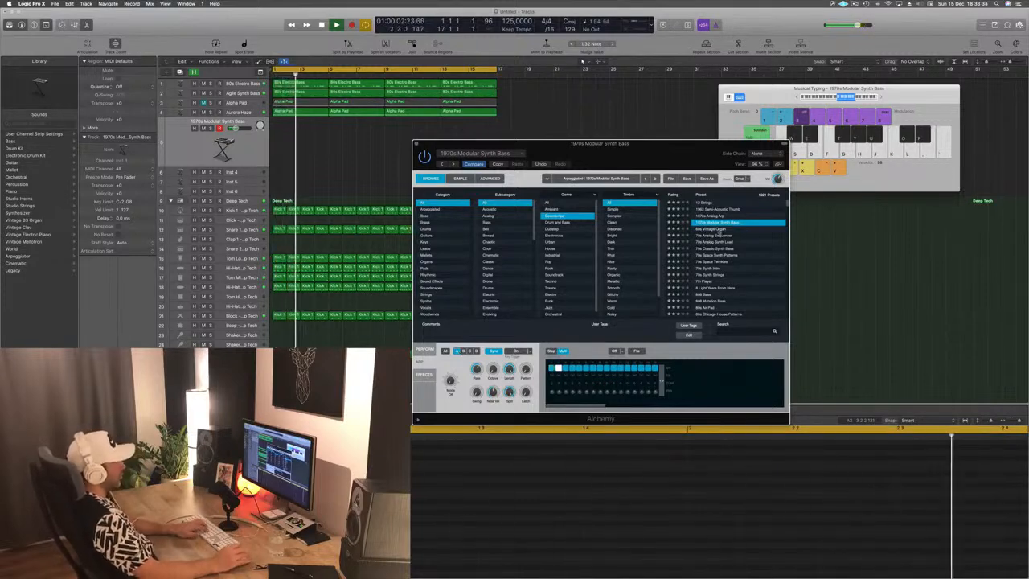
Step: Audition the 60s Vintage Organ, 70s Analog Sequencer, 70s Classic Synth Bass and 70s Space Synth Patterns presets in Alchemy
{"action": "left_click", "coordinate": [718, 230]}
{"action": "key", "text": "Down"}
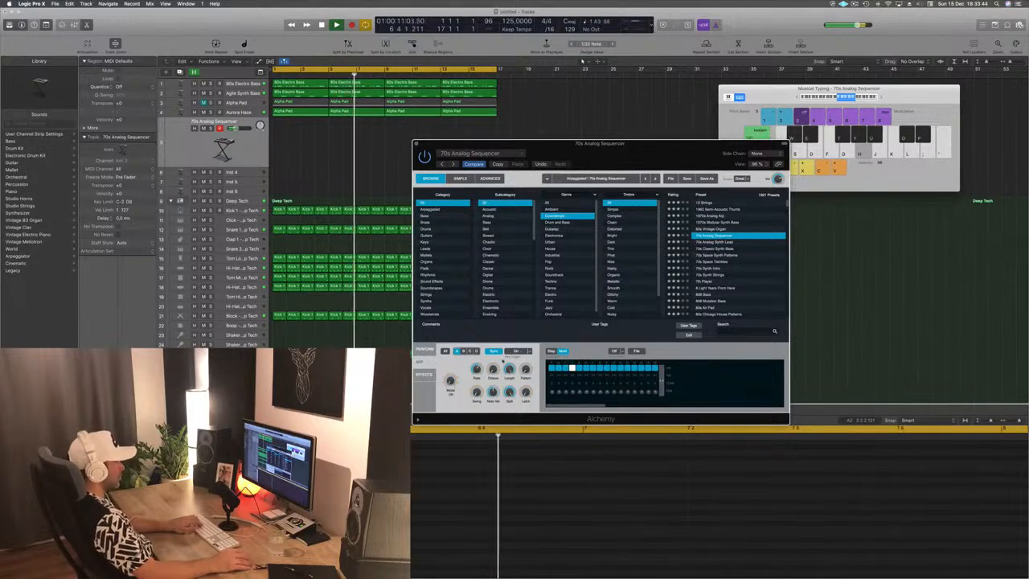
{"action": "left_click", "coordinate": [726, 249]}
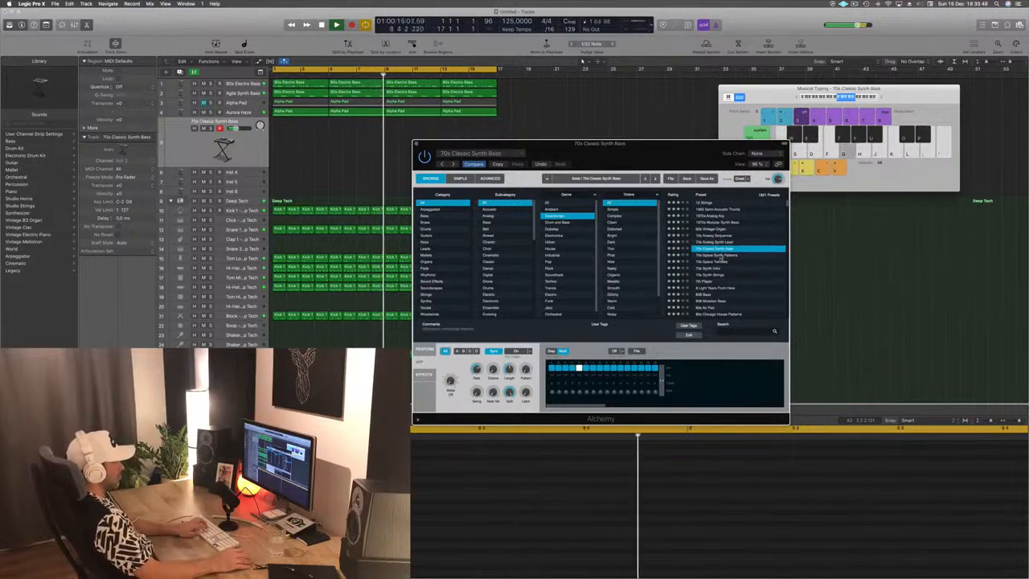
{"action": "left_click", "coordinate": [717, 256]}
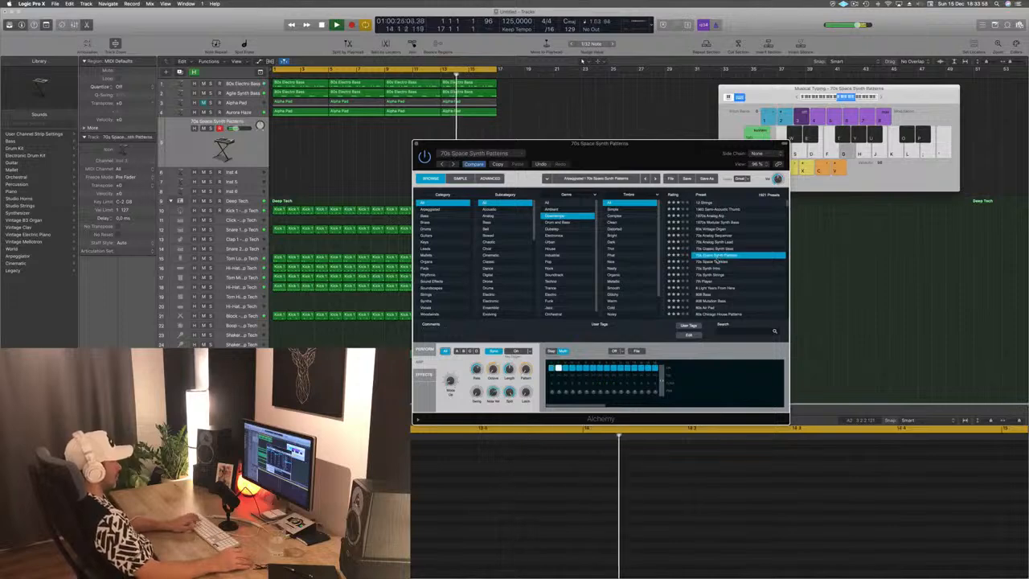
Step: Audition the 70s Synth Intro, 7th Player and 8 Light Years From Here presets, lowering the typing keyboard by one octave
{"action": "left_click", "coordinate": [714, 269]}
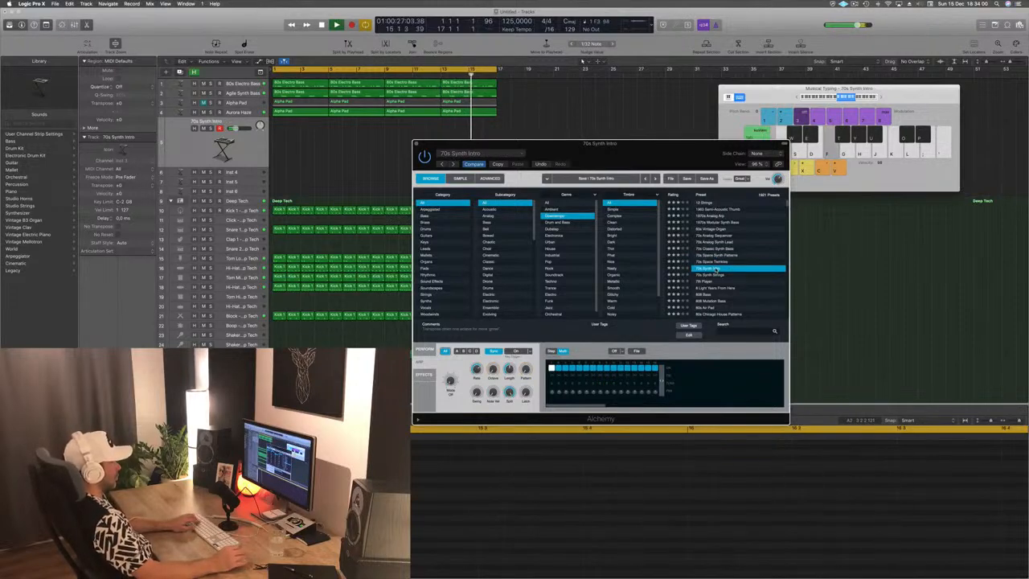
{"action": "left_click", "coordinate": [707, 281]}
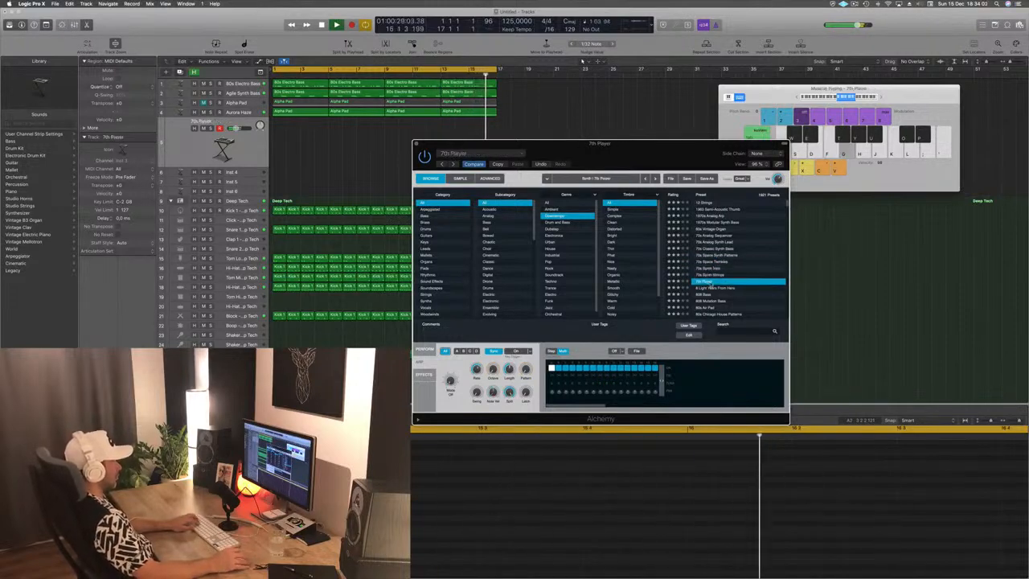
{"action": "left_click", "coordinate": [711, 287]}
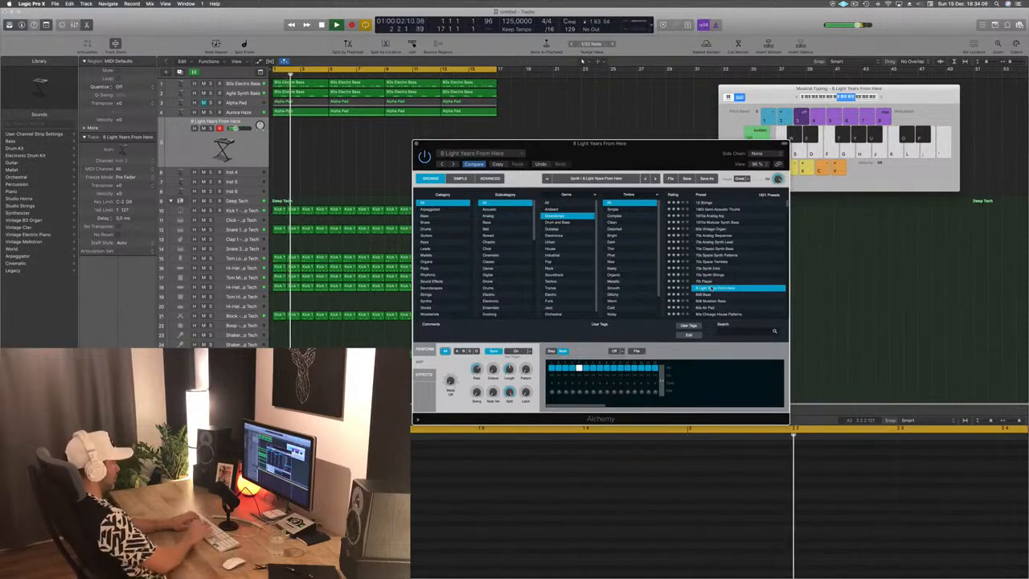
{"action": "key", "text": "d"}
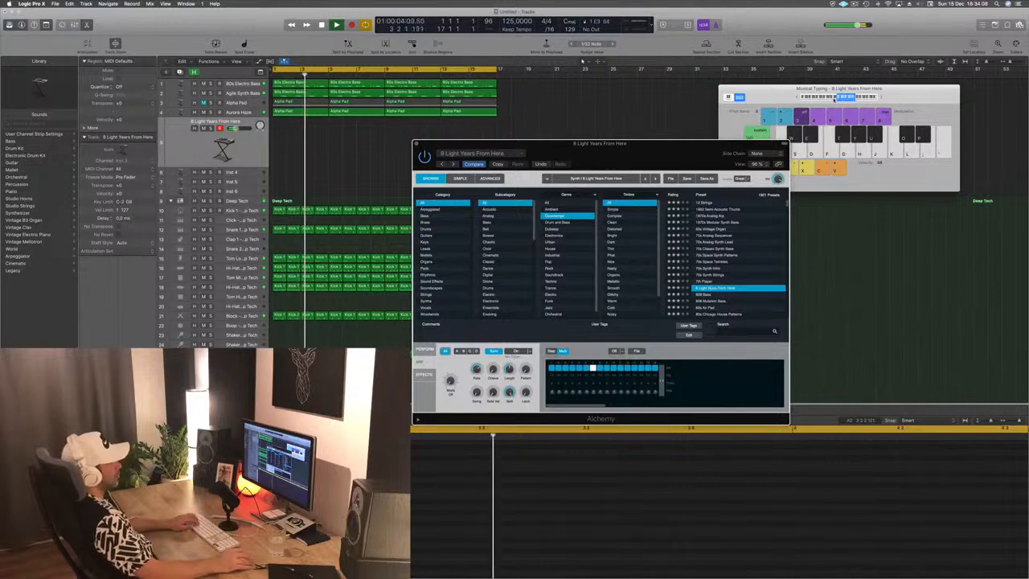
{"action": "key", "text": "z"}
{"action": "left_click_drag", "start_coordinate": [635, 145], "coordinate": [627, 61]}
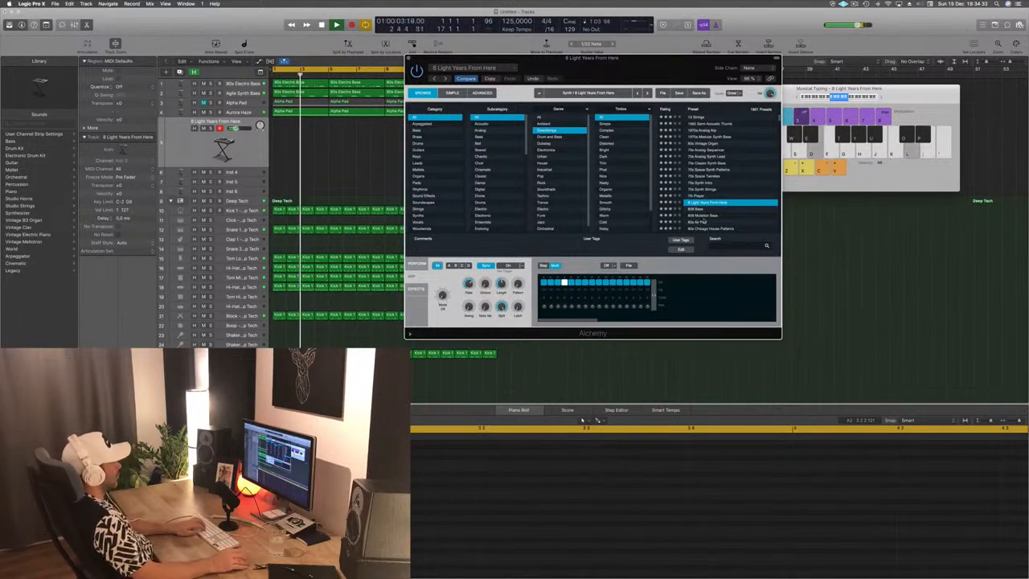
{"action": "left_click", "coordinate": [851, 98]}
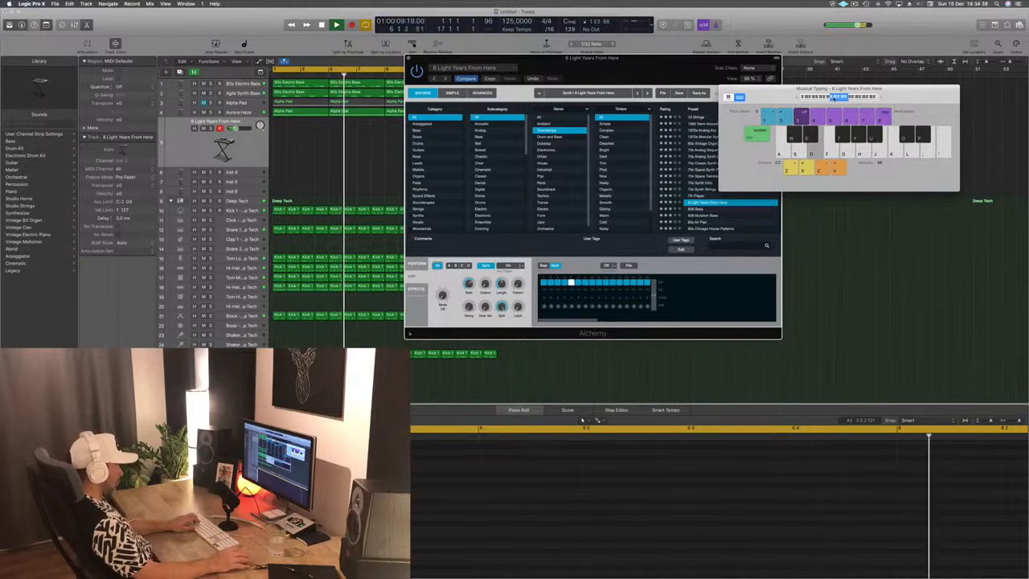
Step: Audition the 80s Air Pad, 80s Chicago House Patterns, 80s Glassy Electric Piano and 80s Slow Pop Sweep presets in Alchemy
{"action": "left_click", "coordinate": [705, 222]}
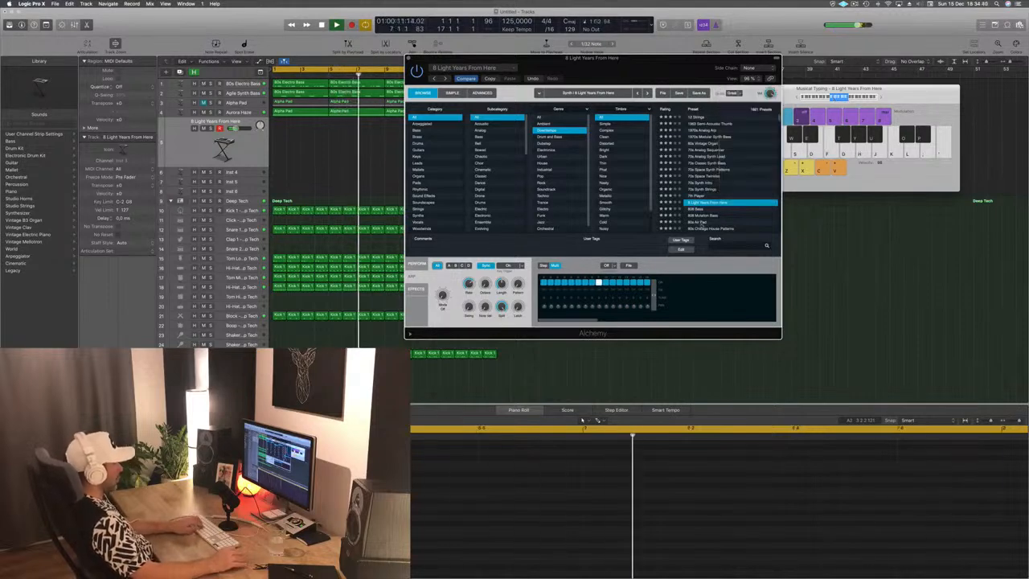
{"action": "scroll", "coordinate": [731, 198], "scroll_direction": "down", "scroll_amount": 2}
{"action": "left_click", "coordinate": [722, 197]}
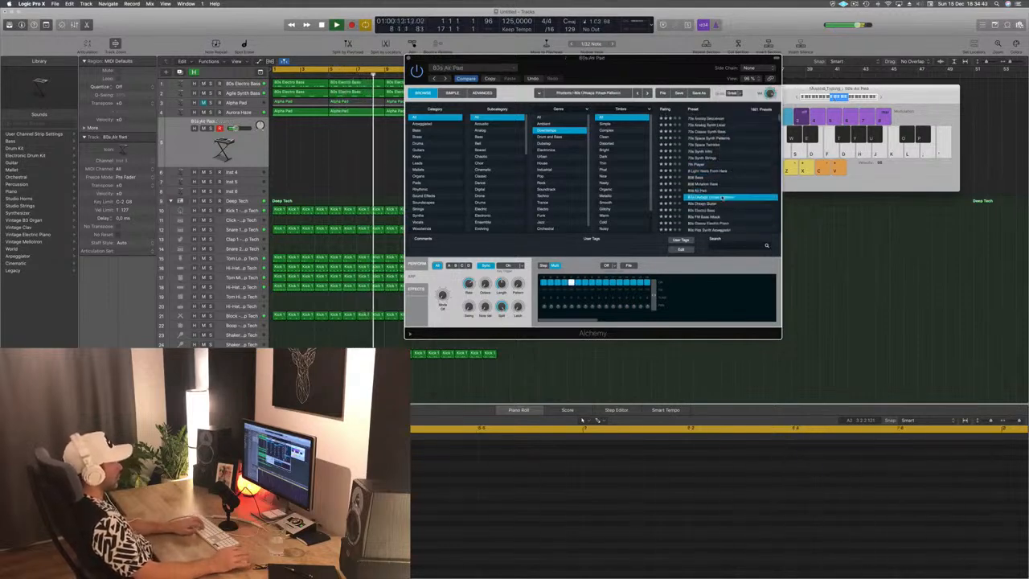
{"action": "scroll", "coordinate": [722, 193], "scroll_direction": "down", "scroll_amount": 2}
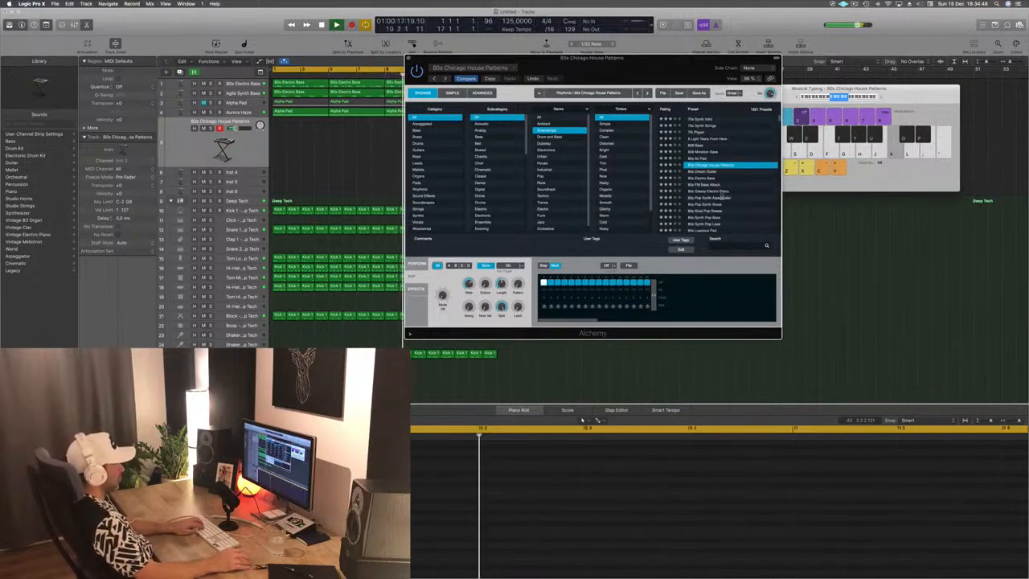
{"action": "left_click", "coordinate": [707, 191]}
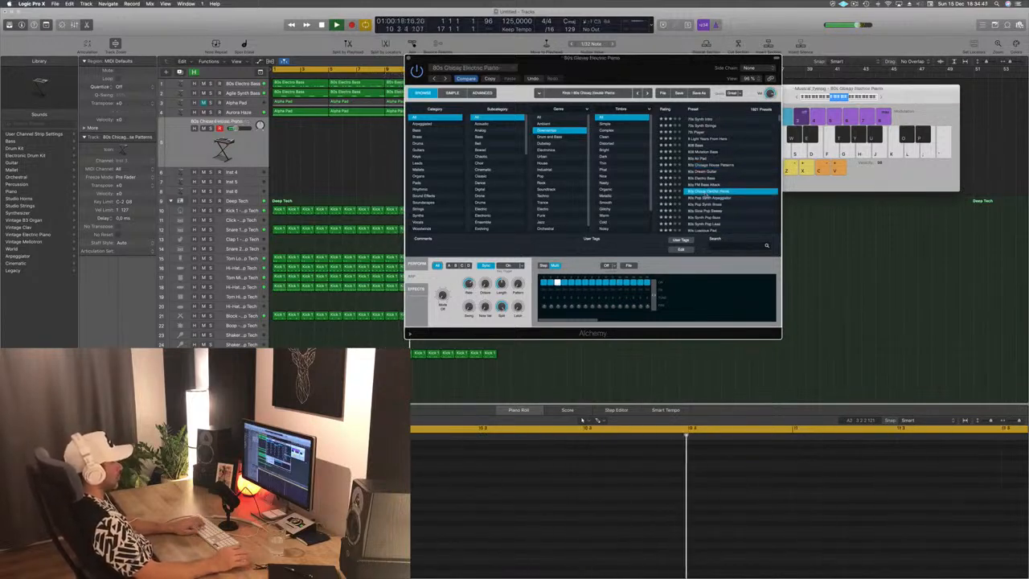
{"action": "scroll", "coordinate": [752, 171], "scroll_direction": "down", "scroll_amount": 2}
{"action": "left_click", "coordinate": [721, 178]}
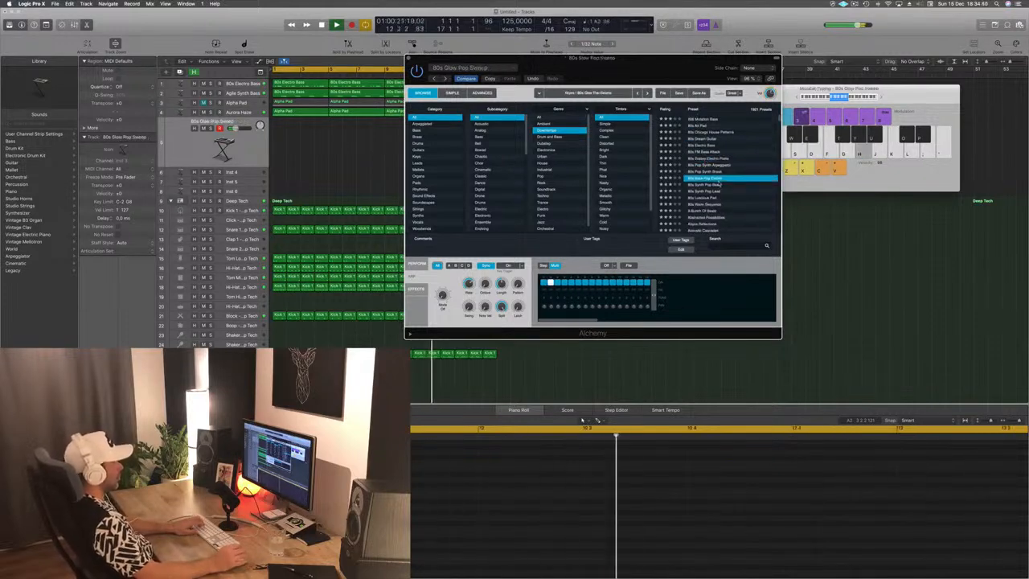
{"action": "scroll", "coordinate": [720, 183], "scroll_direction": "down", "scroll_amount": 2}
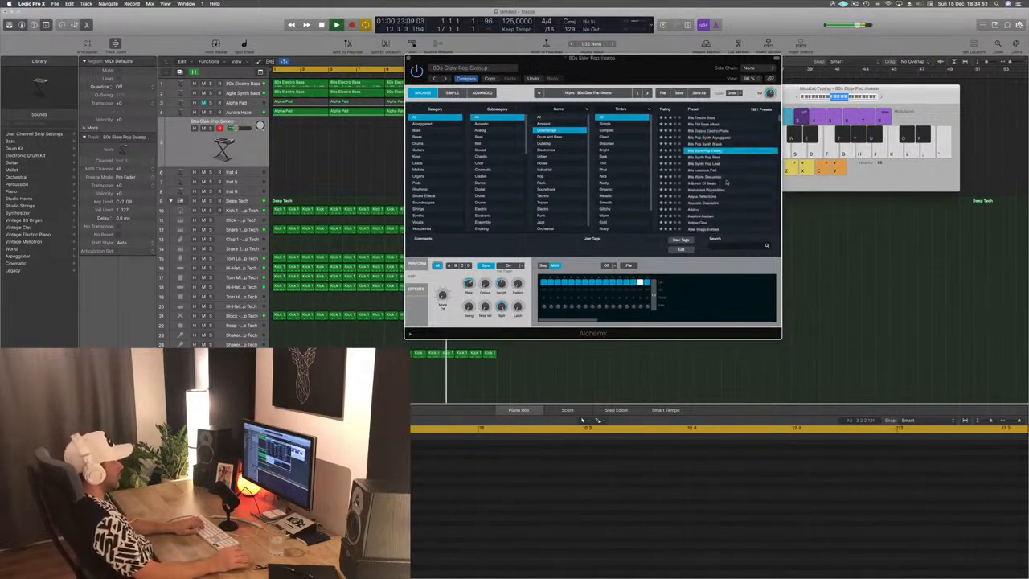
Step: Load the Abstracted Possibilities preset and audition its performance snapshots, including Textured Sweep and Jittery
{"action": "left_click", "coordinate": [726, 187]}
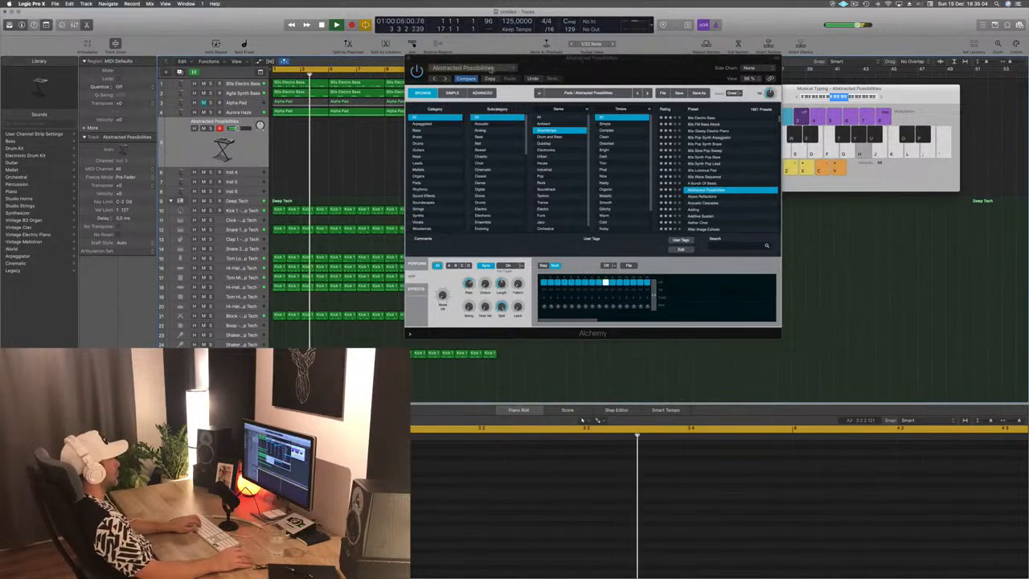
{"action": "left_click", "coordinate": [421, 264]}
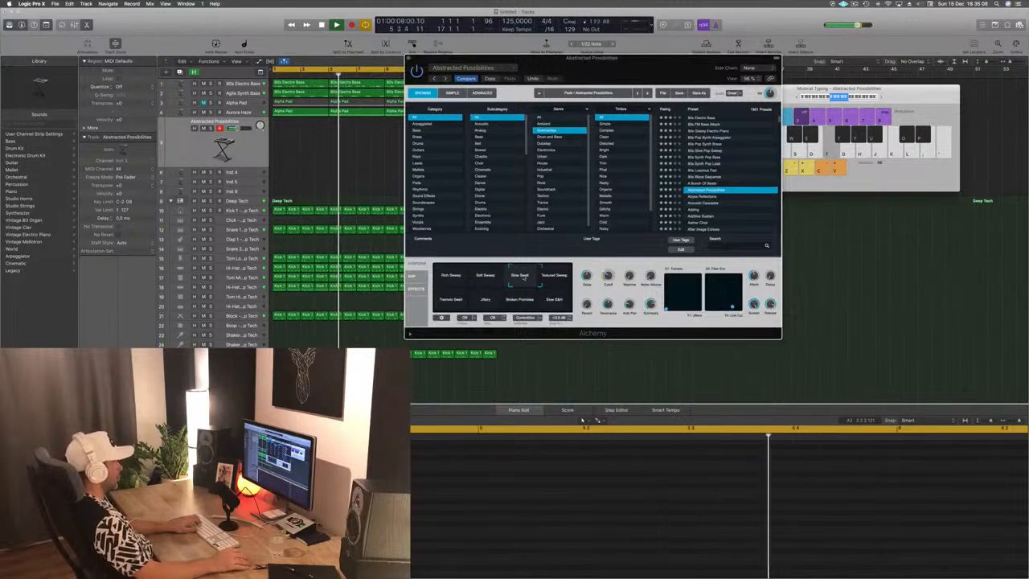
{"action": "left_click", "coordinate": [555, 275]}
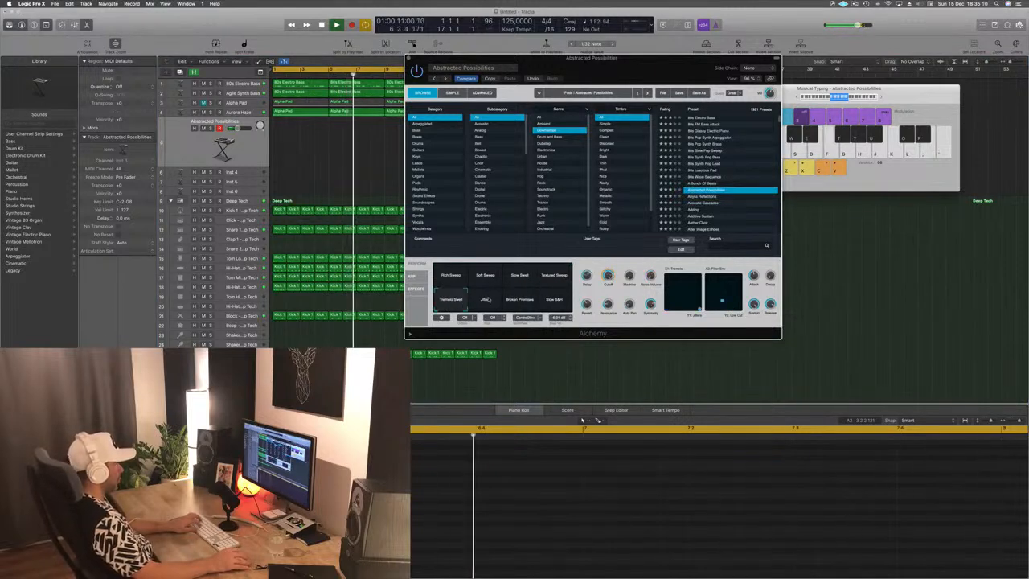
{"action": "left_click", "coordinate": [485, 299]}
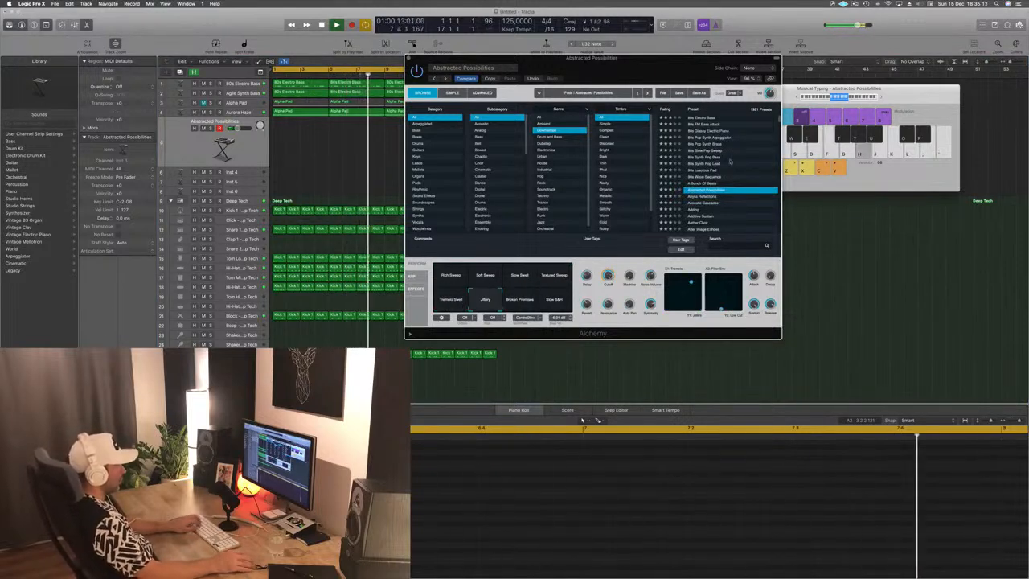
Step: Reload the 12 Strings preset in Alchemy
{"action": "scroll", "coordinate": [728, 169], "scroll_direction": "up", "scroll_amount": 3}
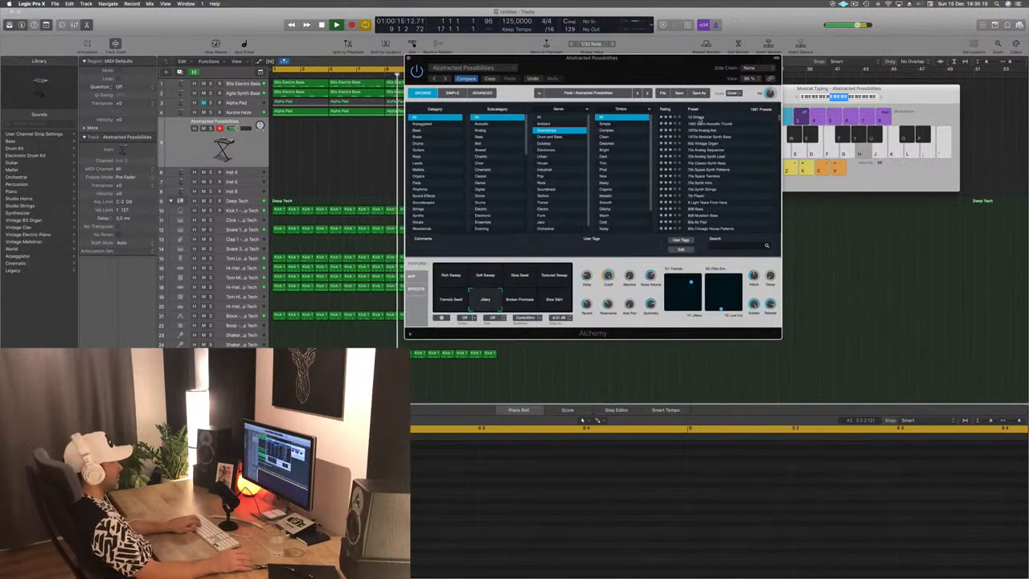
{"action": "left_click", "coordinate": [698, 119]}
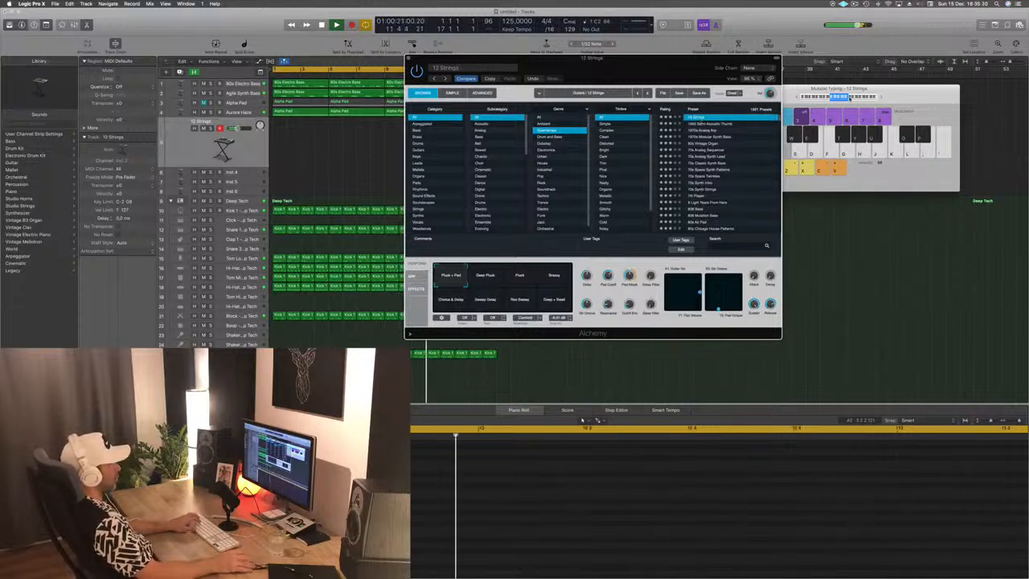
Step: Audition the Pluck + Pad and Deep Pluck snapshots of 12 Strings with short notes in different octaves
{"action": "left_click", "coordinate": [850, 98]}
{"action": "key", "text": "d"}
{"action": "key", "text": "f"}
{"action": "key", "text": "g"}
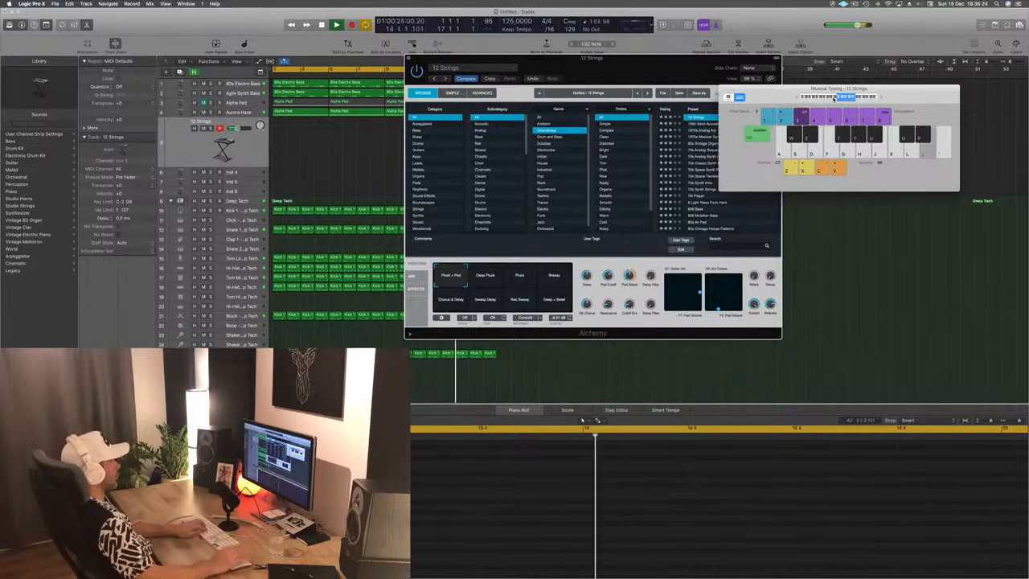
{"action": "key", "text": "k"}
{"action": "left_click", "coordinate": [488, 277]}
{"action": "key", "text": "l"}
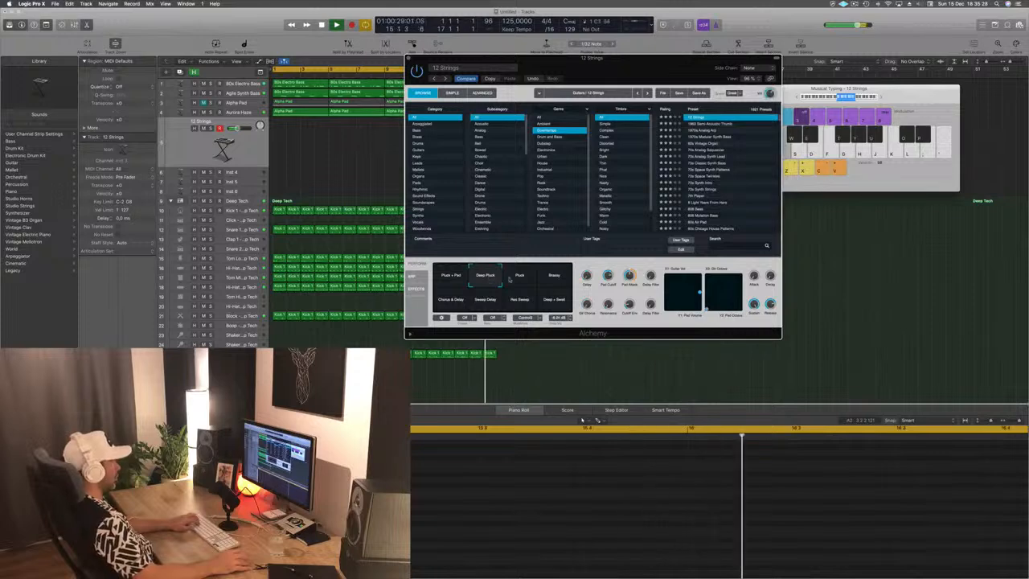
{"action": "key", "text": "f"}
{"action": "left_click", "coordinate": [860, 97]}
{"action": "key", "text": "g"}
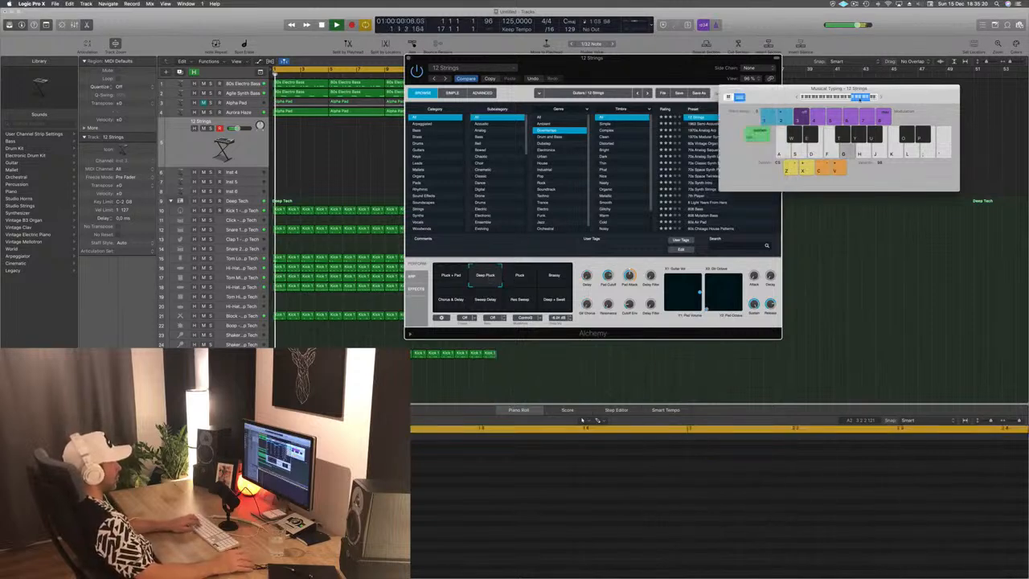
{"action": "key", "text": "f"}
Step: Audition the Pluck snapshot of 12 Strings, lowering the typing keyboard's octave range between notes
{"action": "left_click", "coordinate": [520, 277]}
{"action": "key", "text": "h"}
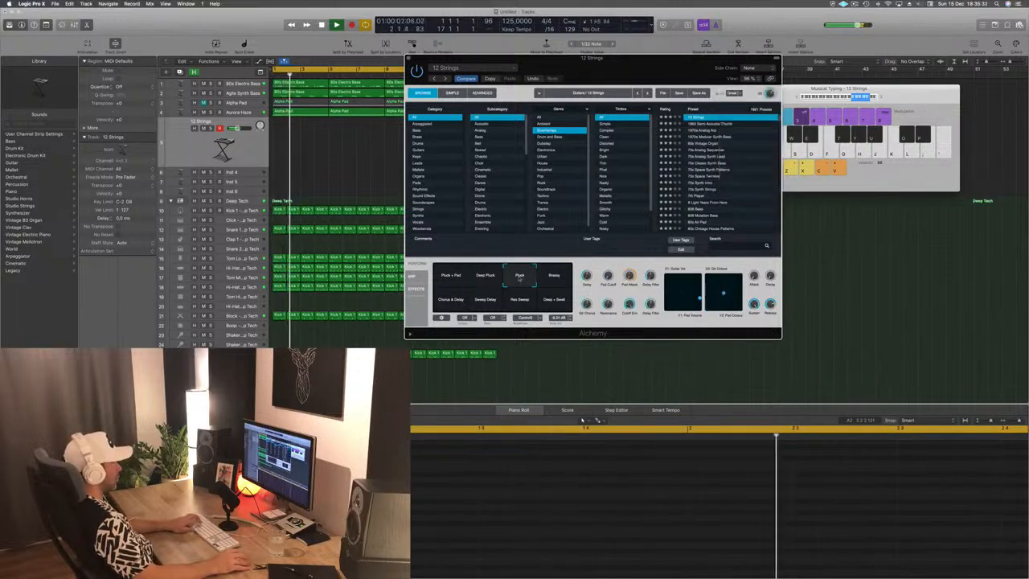
{"action": "left_click", "coordinate": [837, 98]}
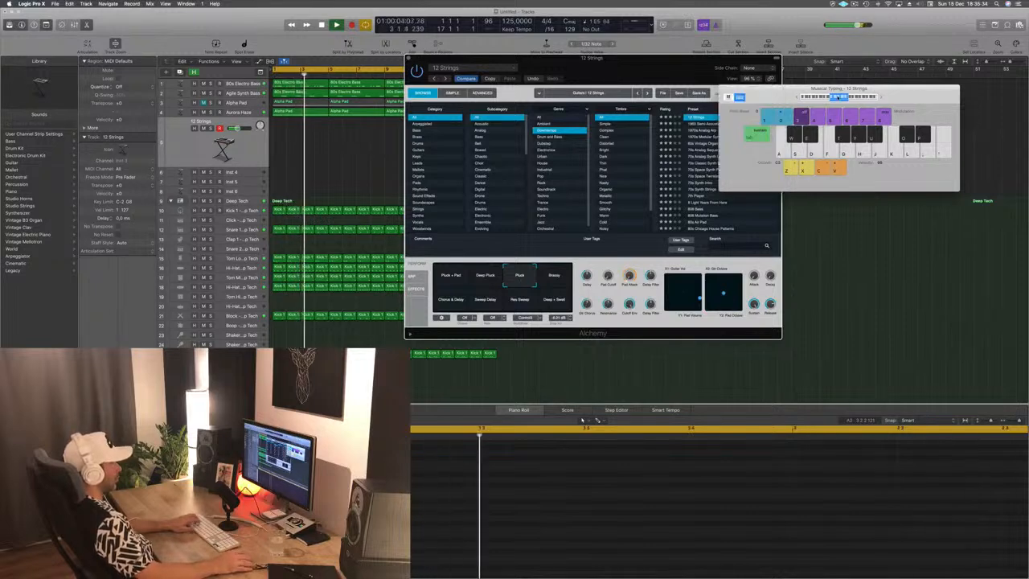
{"action": "key", "text": "f"}
{"action": "key", "text": "g"}
{"action": "key", "text": "k"}
{"action": "key", "text": "l"}
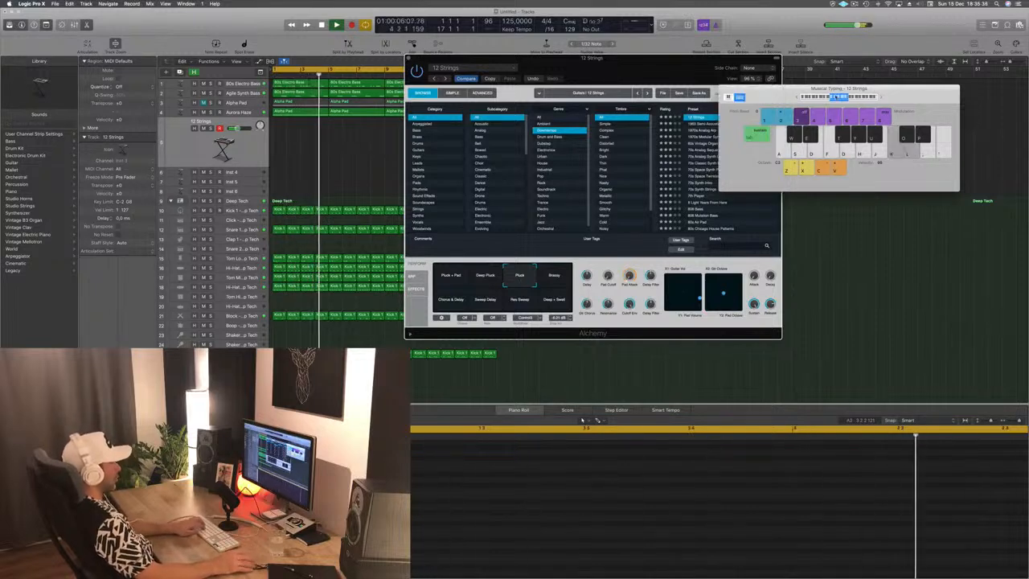
Step: Audition the remaining 12 Strings snapshots, including Chorus & Delay, Res Sweep and Deep + Swell
{"action": "left_click", "coordinate": [554, 276]}
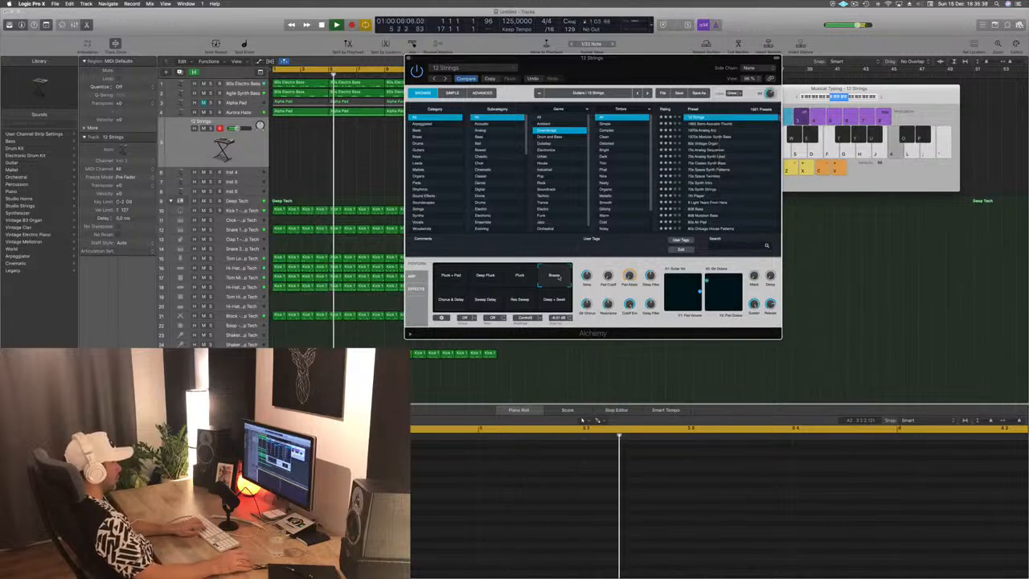
{"action": "key", "text": "j"}
{"action": "key", "text": "f"}
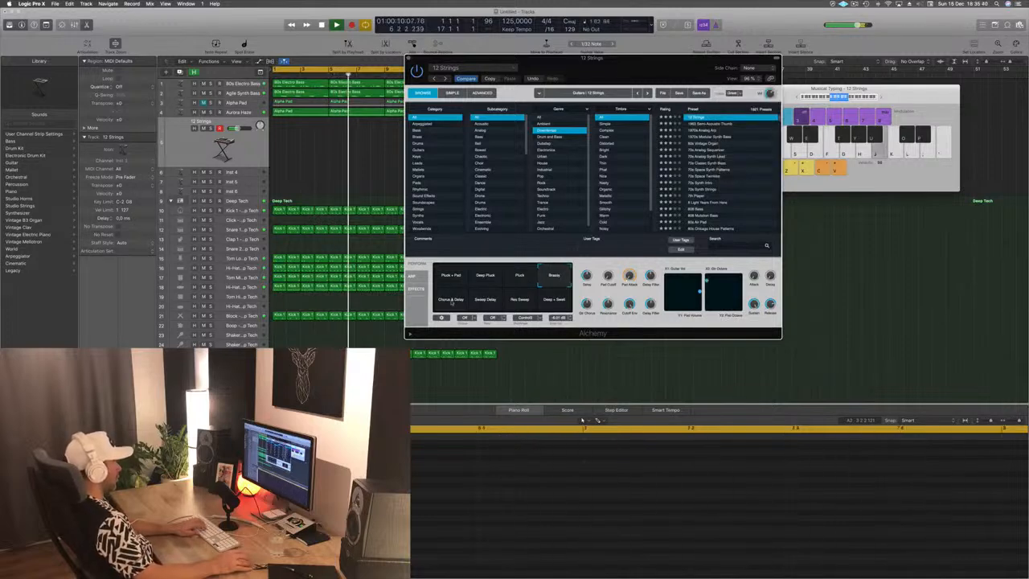
{"action": "left_click", "coordinate": [452, 301]}
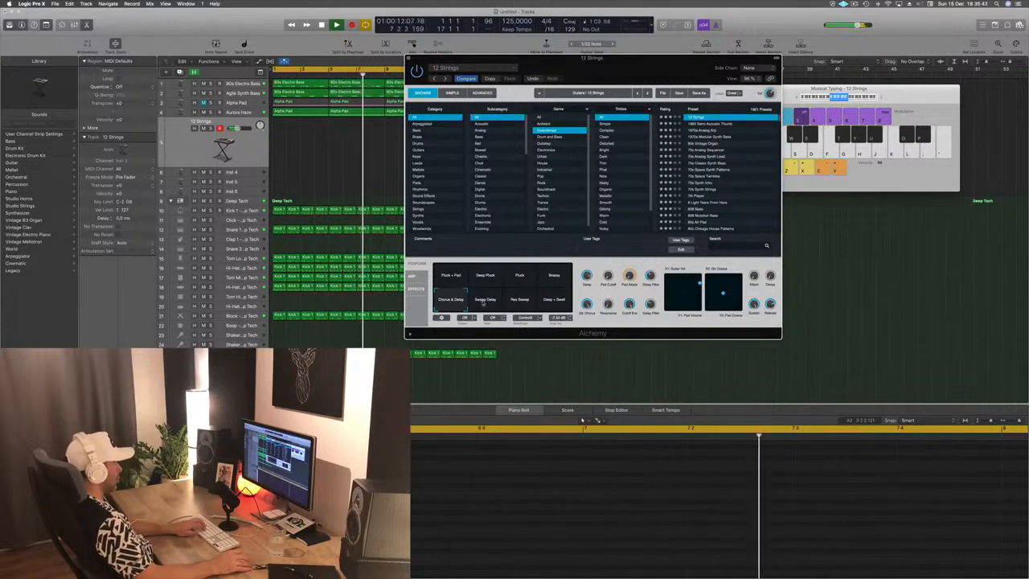
{"action": "left_click", "coordinate": [521, 300]}
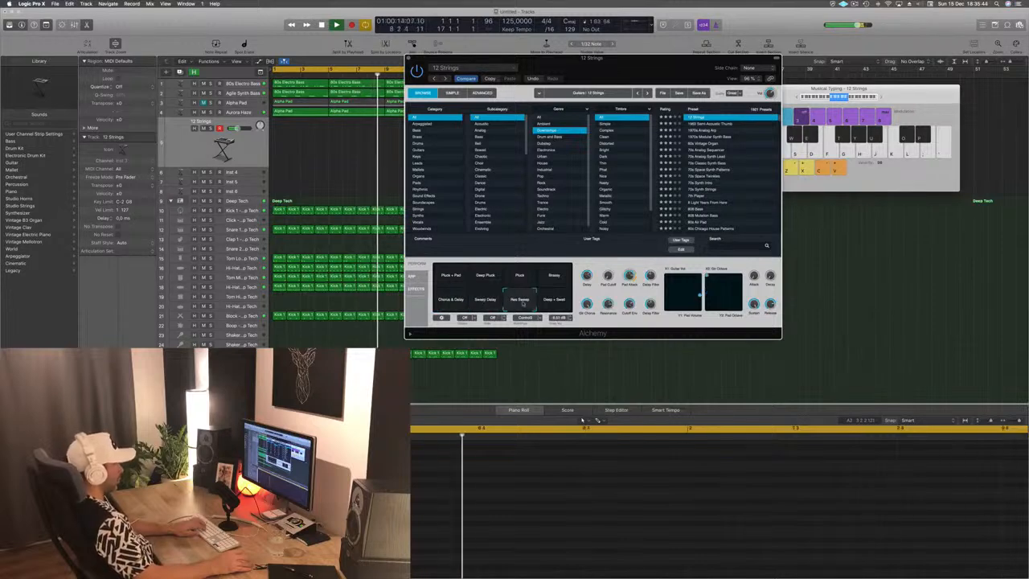
{"action": "left_click", "coordinate": [554, 300]}
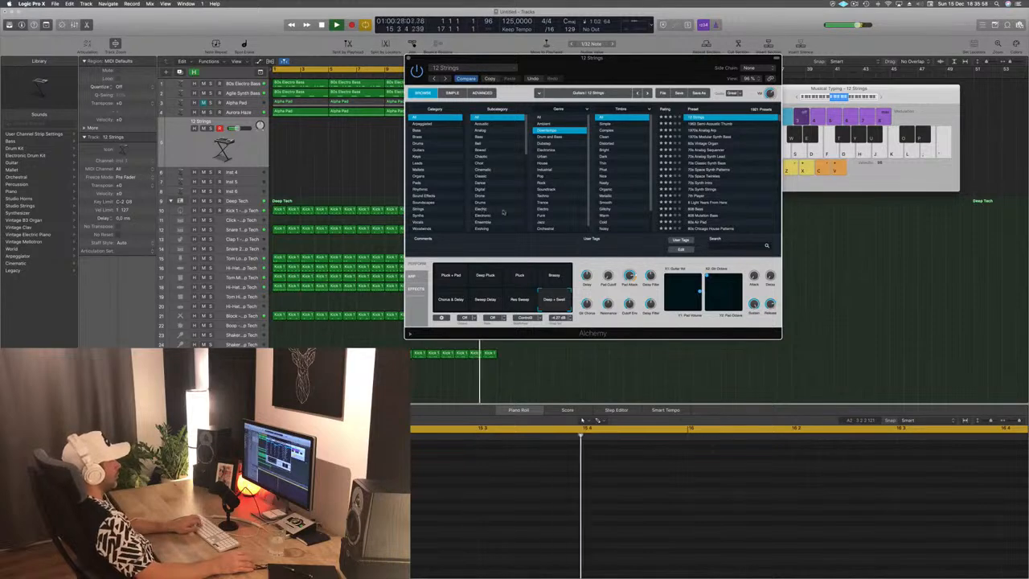
Step: Filter the Alchemy presets by the Techno genre and load 70s Synth Strings after auditioning 70s Synth Lead Hero
{"action": "left_click", "coordinate": [544, 196]}
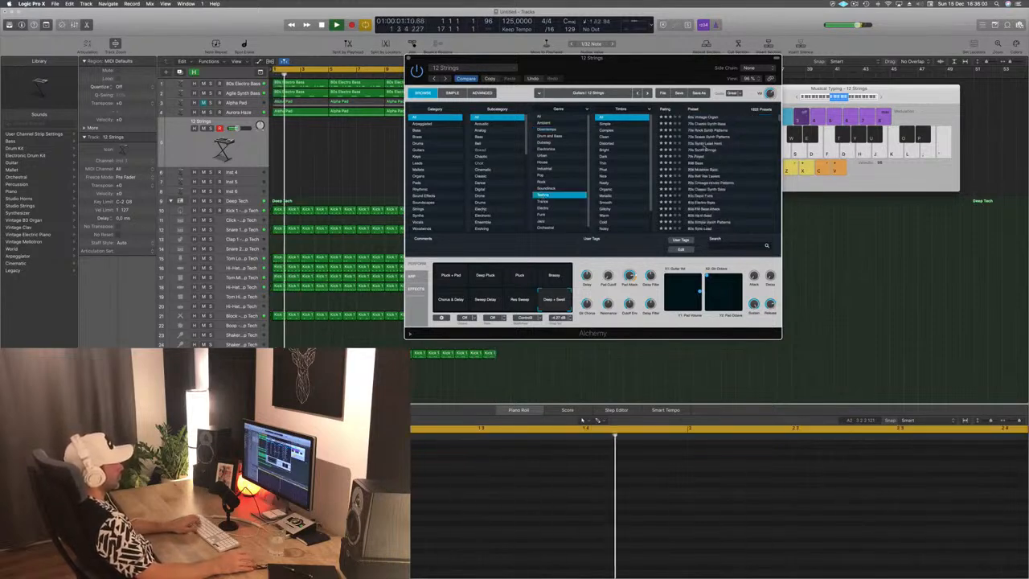
{"action": "left_click", "coordinate": [705, 145]}
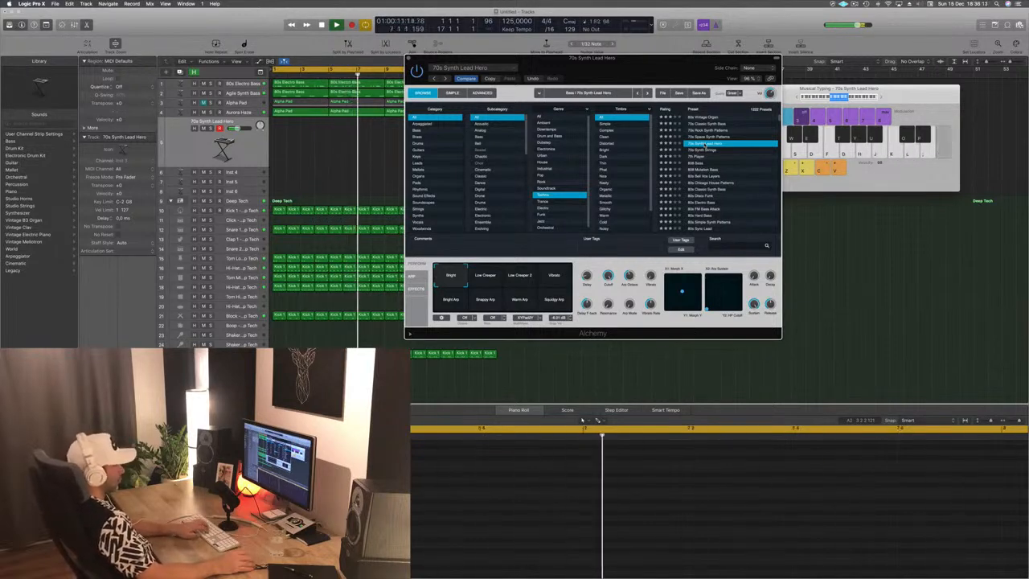
{"action": "left_click", "coordinate": [707, 151]}
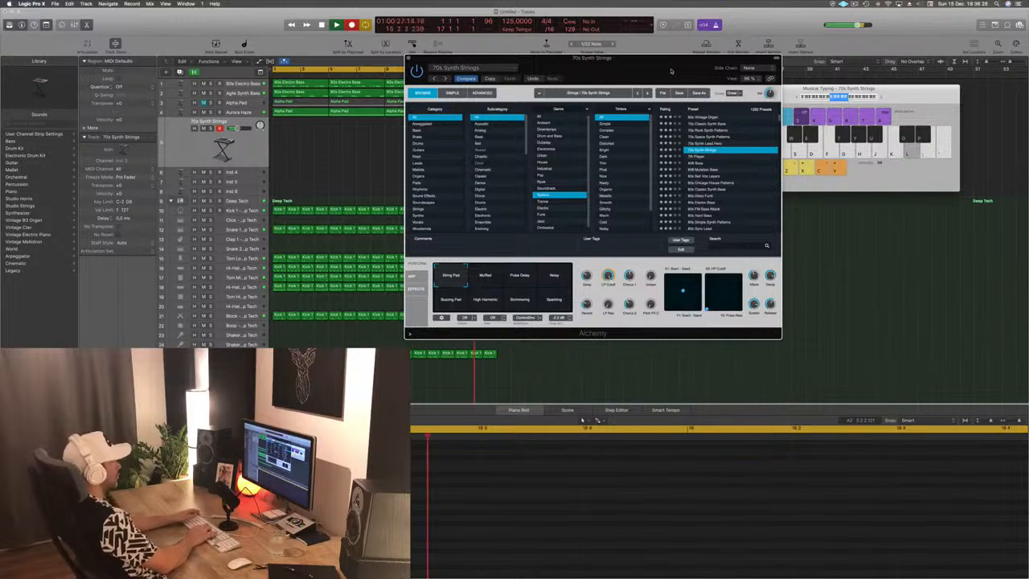
Step: Record a slow descending three-note phrase with 70s Synth Strings, repeating it every four bars over the loop
{"action": "key", "text": "apostrophe"}
{"action": "key", "text": "semicolon"}
{"action": "key", "text": "l"}
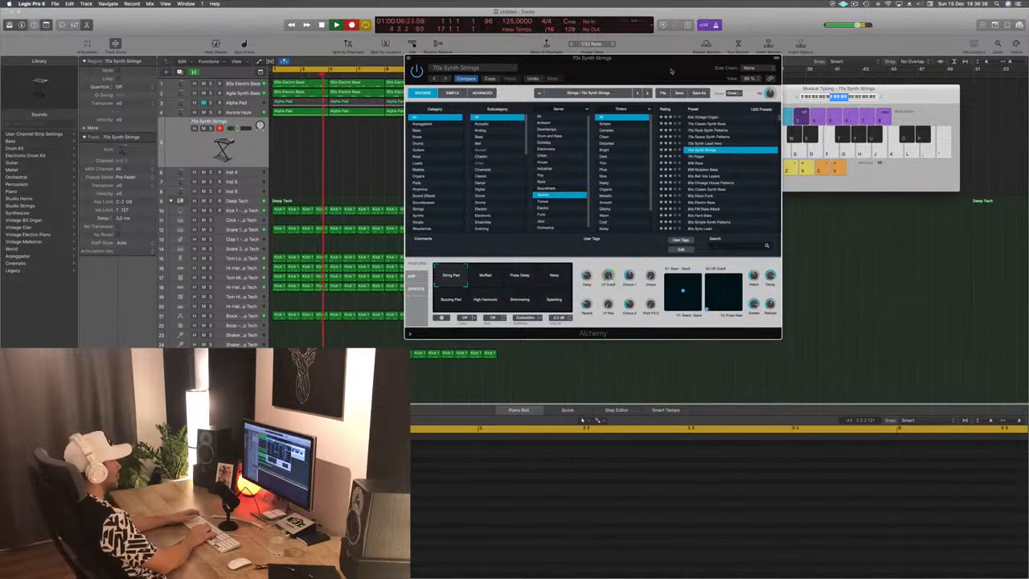
{"action": "key", "text": "apostrophe"}
{"action": "key", "text": "semicolon"}
{"action": "key", "text": "l"}
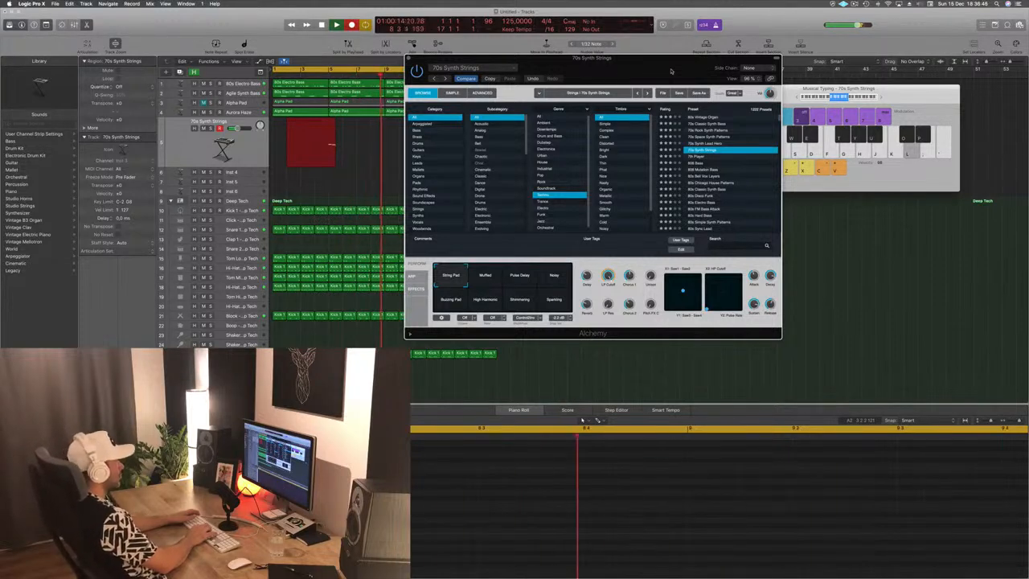
{"action": "key", "text": "apostrophe"}
{"action": "key", "text": "semicolon"}
{"action": "key", "text": "l"}
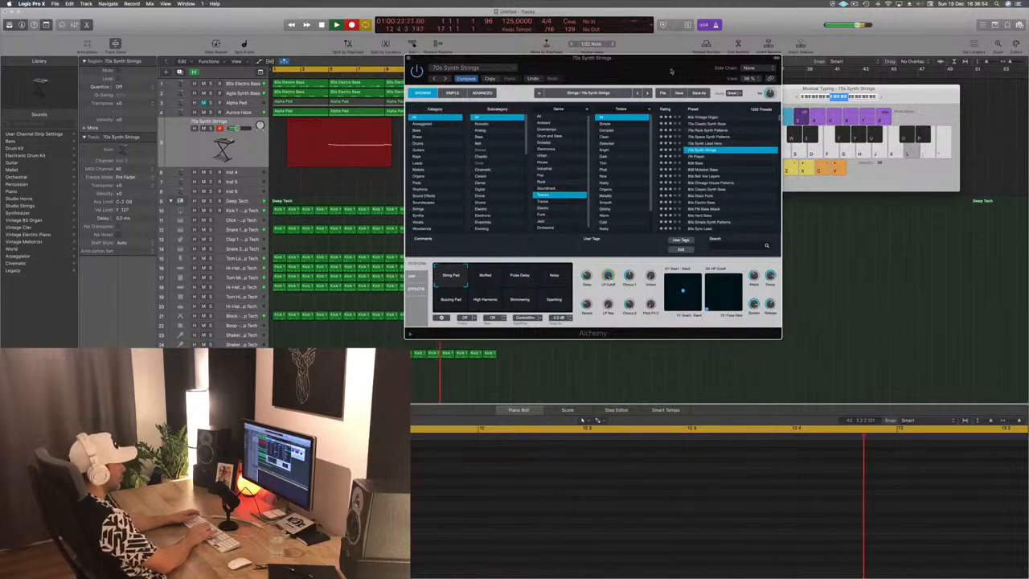
{"action": "key", "text": "apostrophe"}
{"action": "key", "text": "semicolon"}
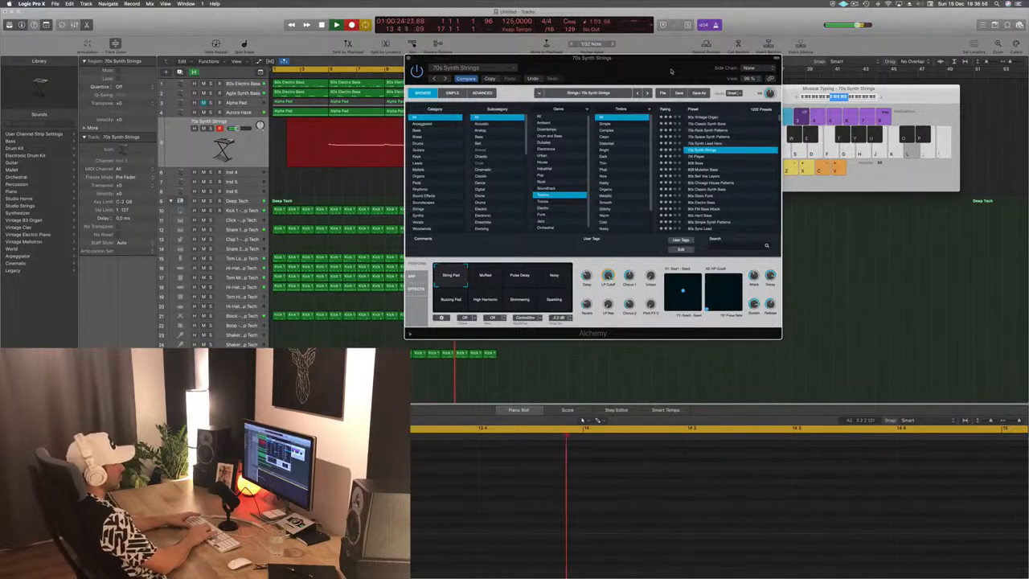
{"action": "key", "text": "apostrophe"}
{"action": "key", "text": "semicolon"}
{"action": "key", "text": "l"}
{"action": "key", "text": "space"}
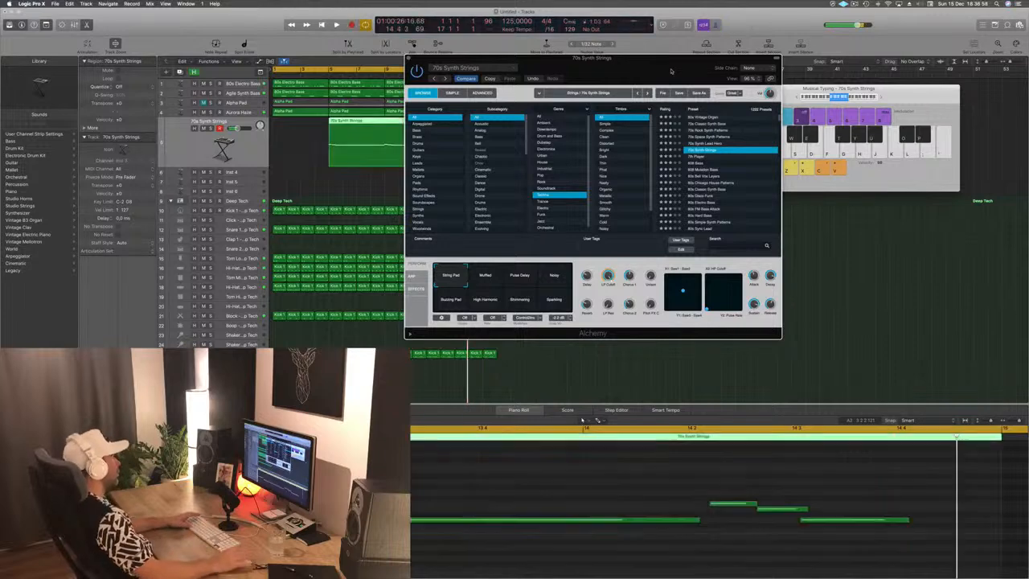
Step: Move the recorded 70s Synth Strings region to start at bar 1 and play it back
{"action": "key", "text": "space"}
{"action": "left_click_drag", "start_coordinate": [357, 121], "coordinate": [302, 122]}
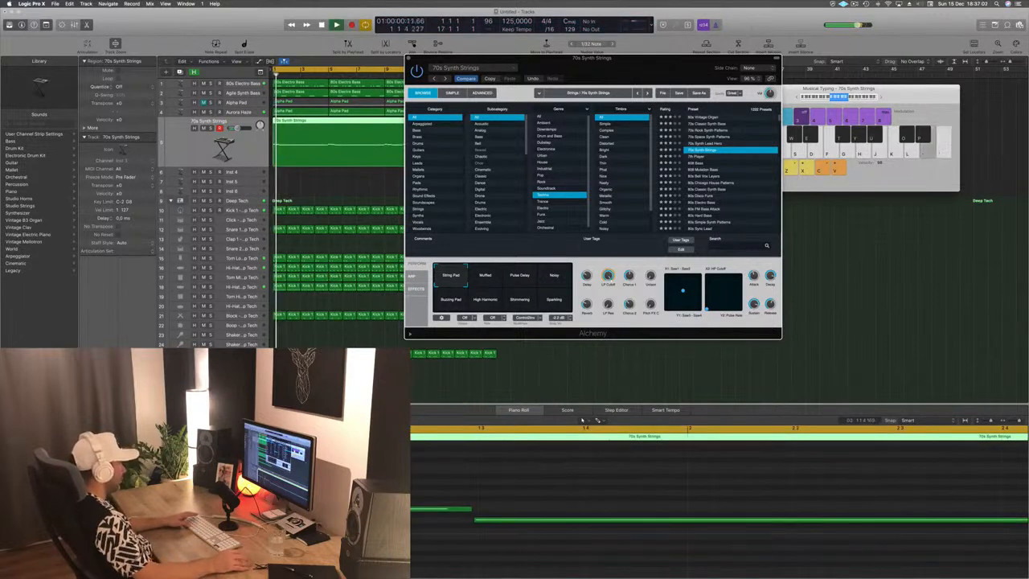
{"action": "left_click", "coordinate": [582, 420]}
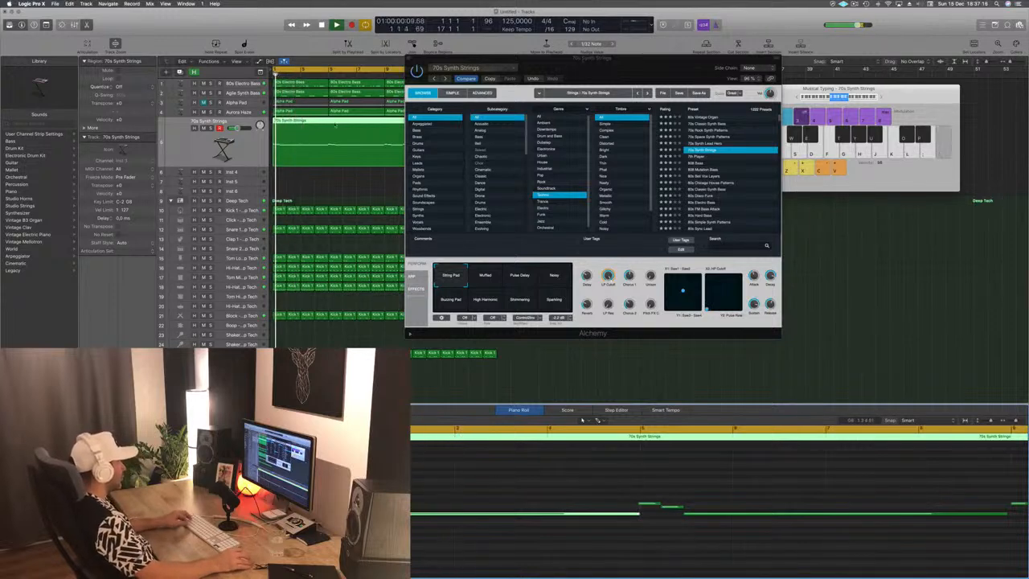
Step: Cut the 70s Synth Strings region at bar 5, splitting the notes that cross the cut, and remove the part after it
{"action": "left_click", "coordinate": [333, 139]}
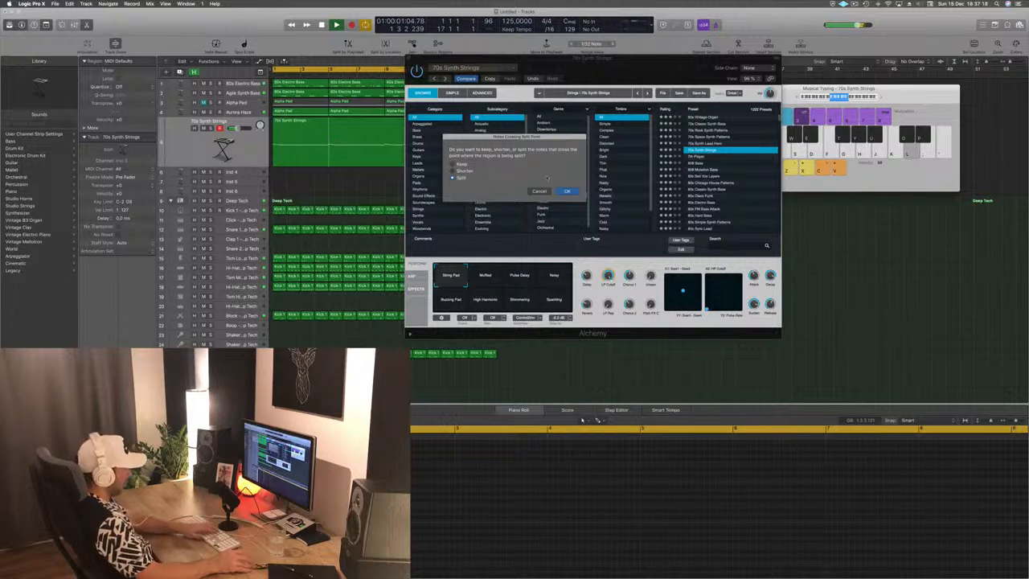
{"action": "left_click", "coordinate": [567, 192]}
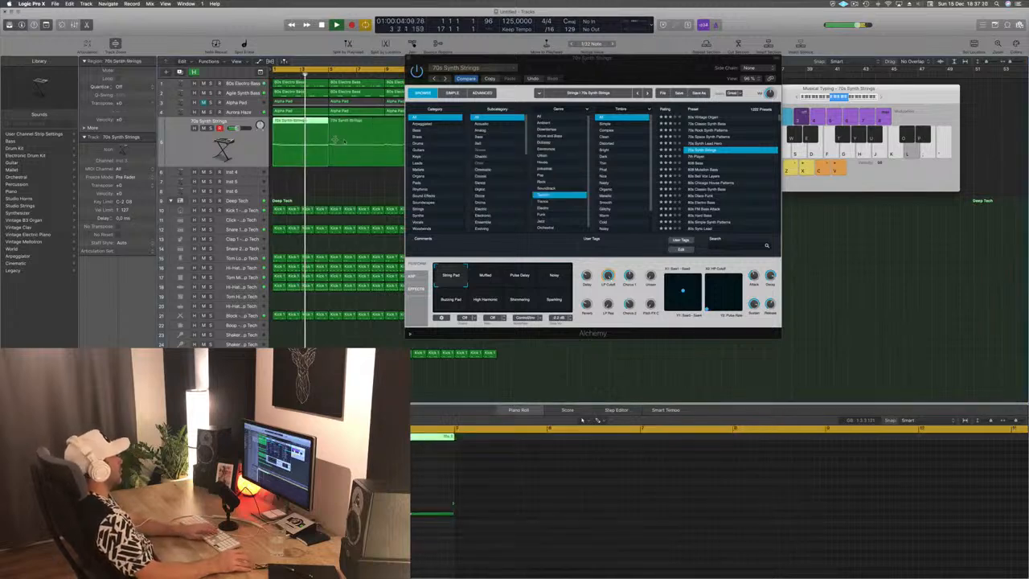
{"action": "left_click", "coordinate": [297, 142]}
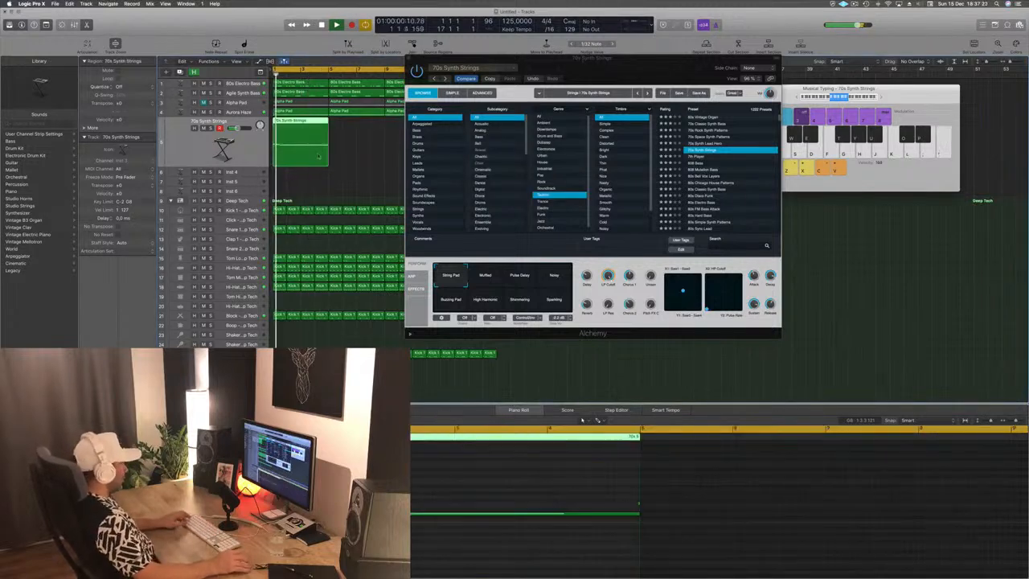
{"action": "left_click", "coordinate": [653, 506]}
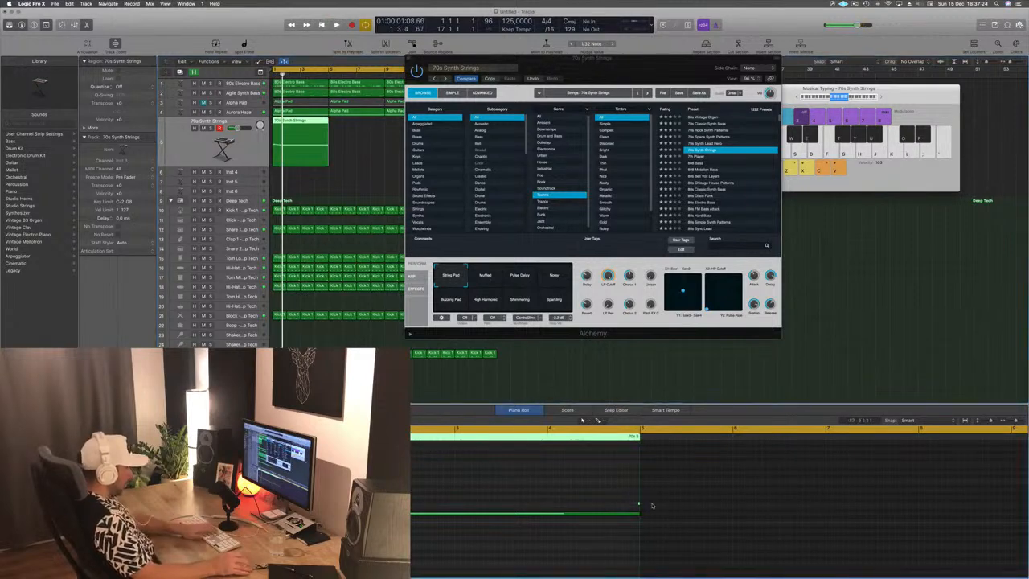
Step: Copy the four-bar 70s Synth Strings region to bars 5, 9 and 13, deleting the leftover fragment near bar 15
{"action": "left_click_drag", "start_coordinate": [296, 123], "coordinate": [354, 133]}
{"action": "left_click_drag", "start_coordinate": [575, 62], "coordinate": [529, 251]}
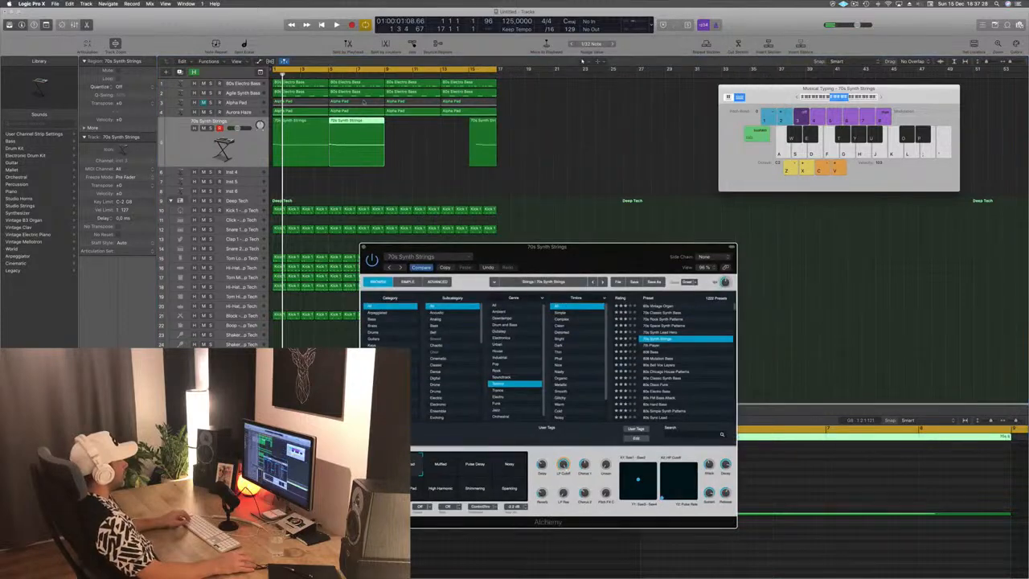
{"action": "left_click", "coordinate": [480, 146]}
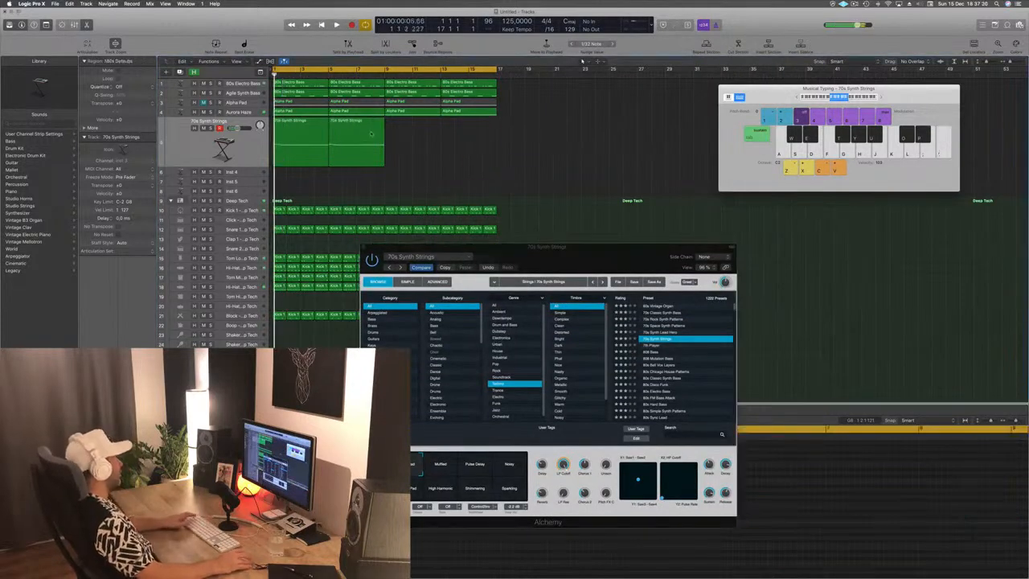
{"action": "left_click_drag", "start_coordinate": [361, 131], "coordinate": [467, 132]}
{"action": "key", "text": "space"}
{"action": "left_click_drag", "start_coordinate": [544, 261], "coordinate": [611, 133]}
{"action": "key", "text": "l"}
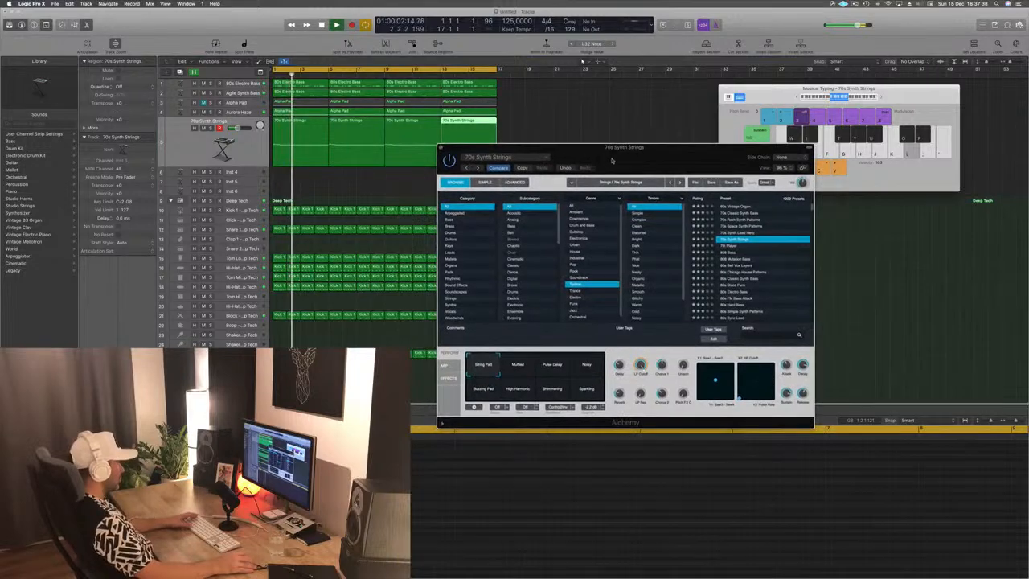
{"action": "left_click_drag", "start_coordinate": [611, 162], "coordinate": [513, 173]}
Step: Select all 70s Synth Strings regions and audition snapshots including Muffled, Pulse Delay, Noisy, High Harmonic and Sparkling, returning to String Pad
{"action": "key", "text": "Return"}
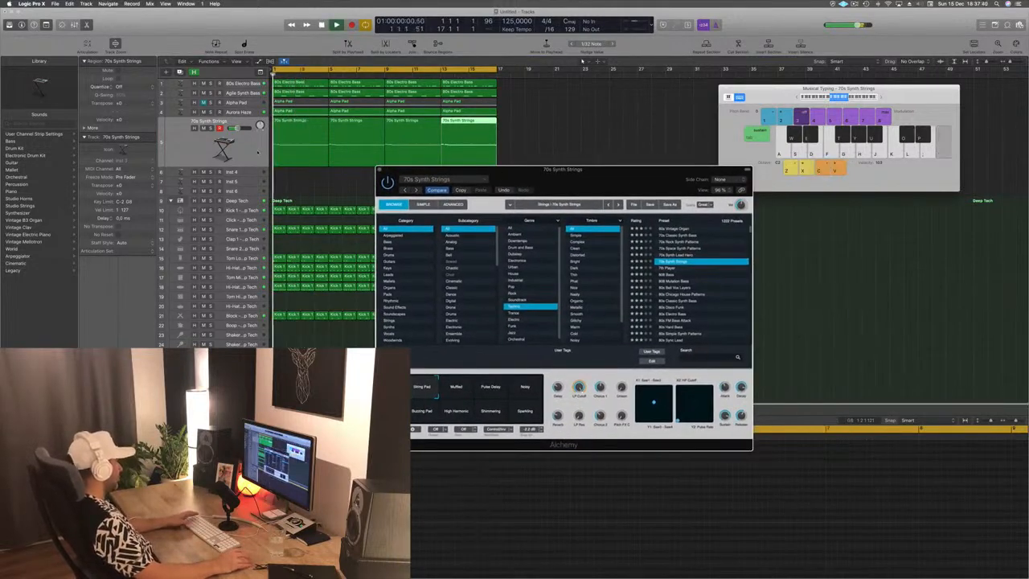
{"action": "left_click", "coordinate": [197, 145]}
{"action": "key", "text": "l"}
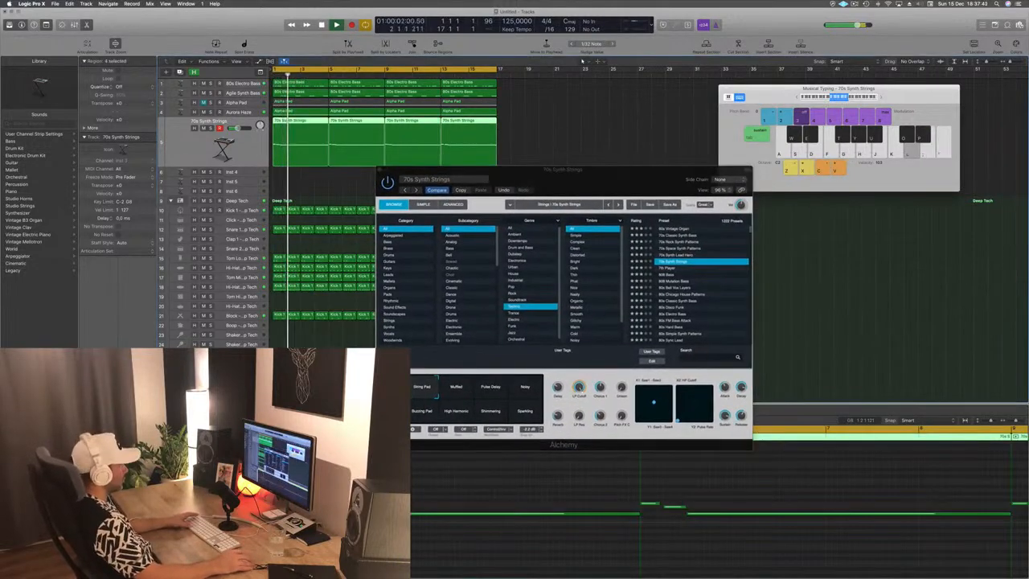
{"action": "left_click", "coordinate": [459, 390]}
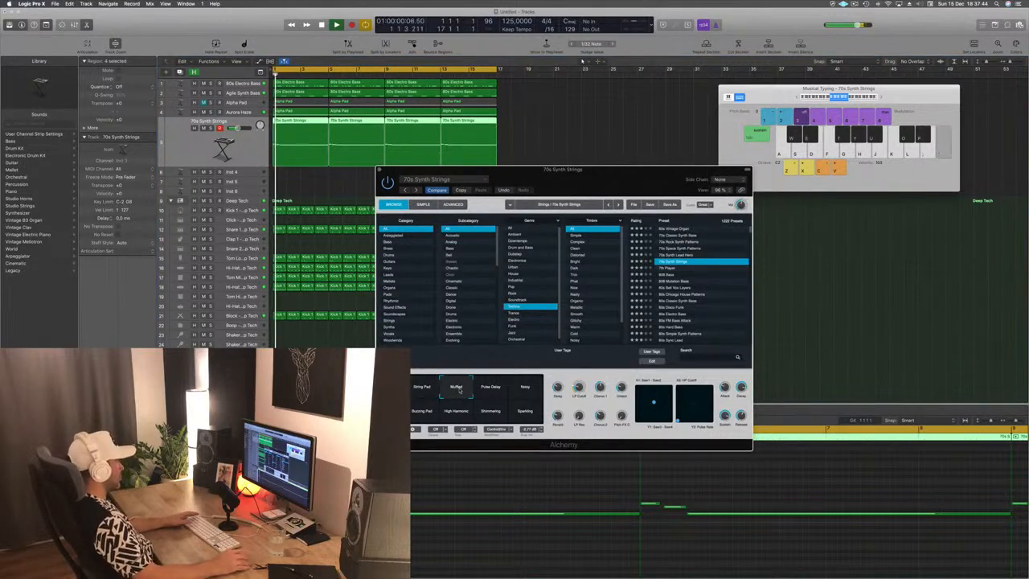
{"action": "left_click", "coordinate": [492, 389]}
{"action": "left_click", "coordinate": [523, 389]}
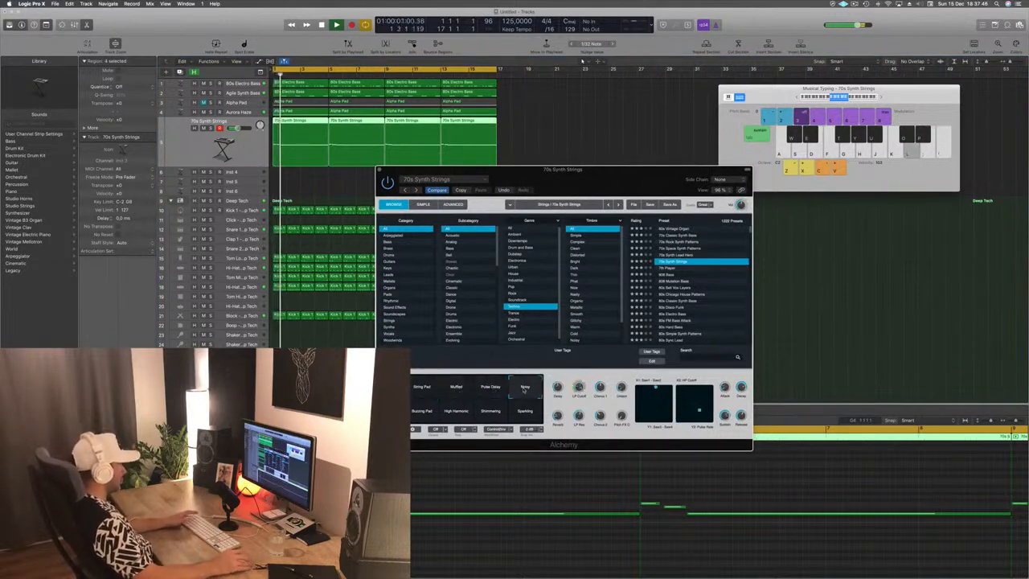
{"action": "key", "text": "space"}
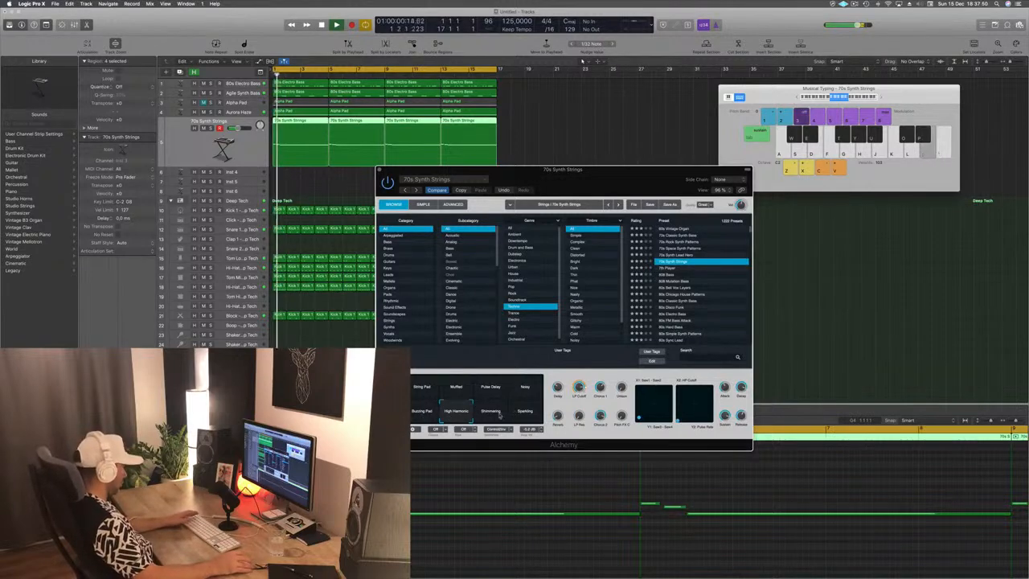
{"action": "key", "text": "space"}
{"action": "left_click", "coordinate": [527, 412]}
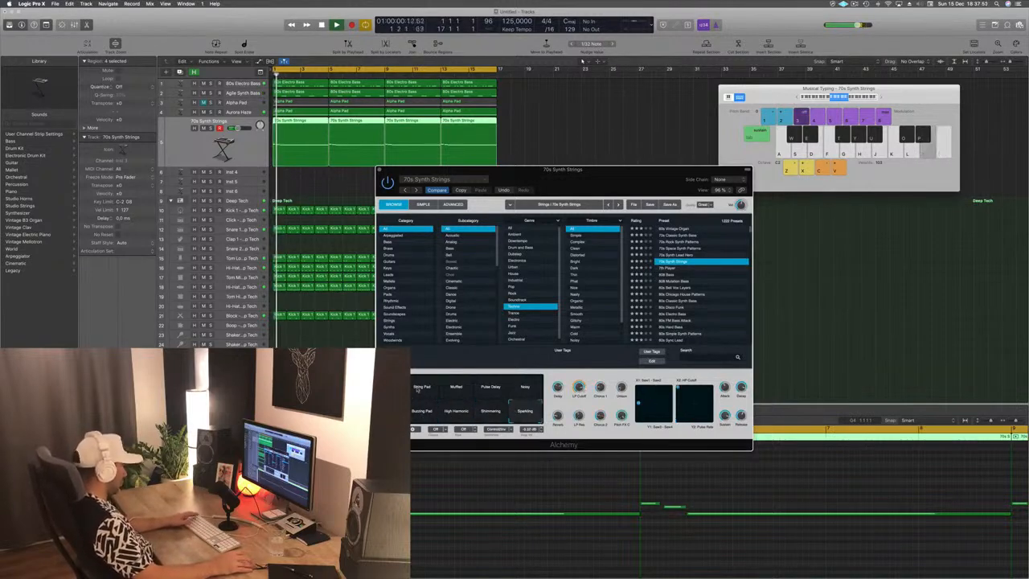
{"action": "left_click", "coordinate": [421, 385]}
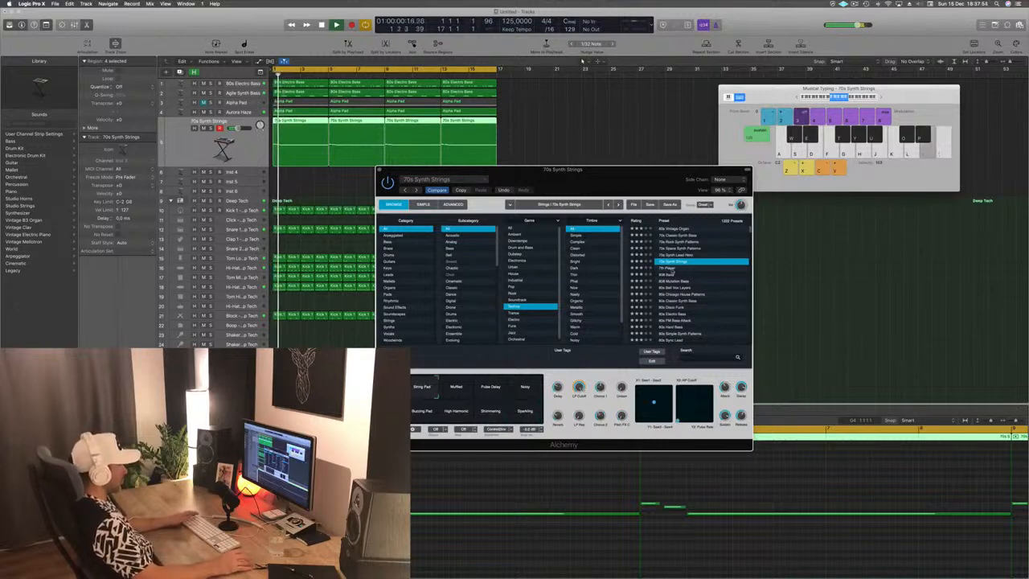
Step: Compare the 7th Player preset with 70s Synth Strings, and move the Alchemy window clear of the track regions
{"action": "left_click", "coordinate": [666, 269]}
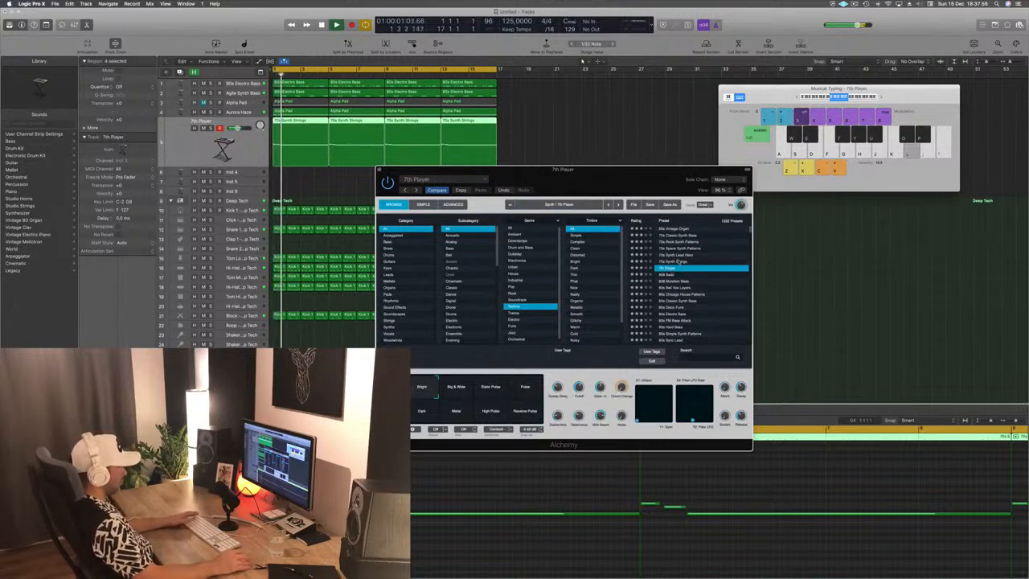
{"action": "left_click", "coordinate": [681, 261]}
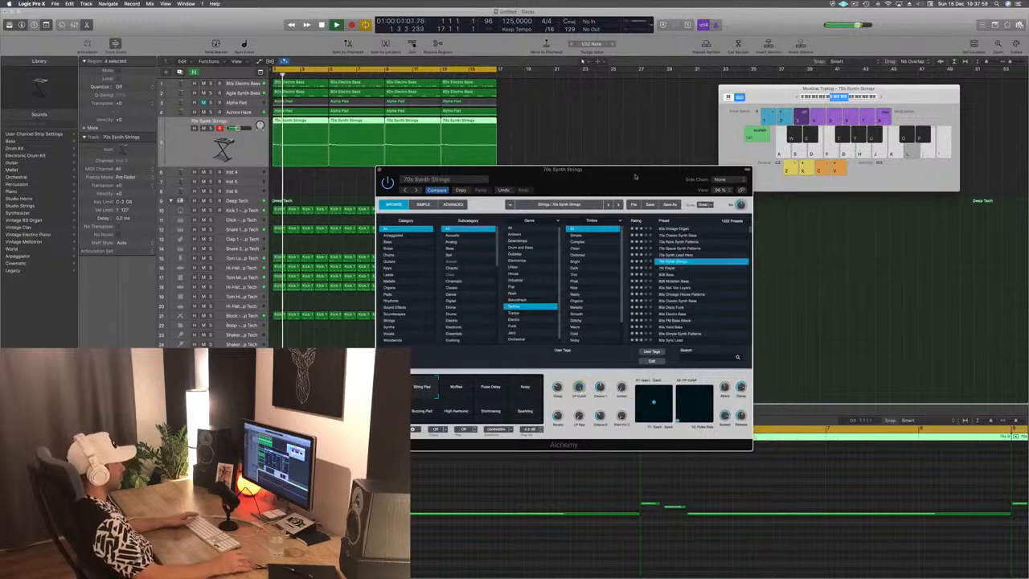
{"action": "left_click_drag", "start_coordinate": [635, 176], "coordinate": [833, 116]}
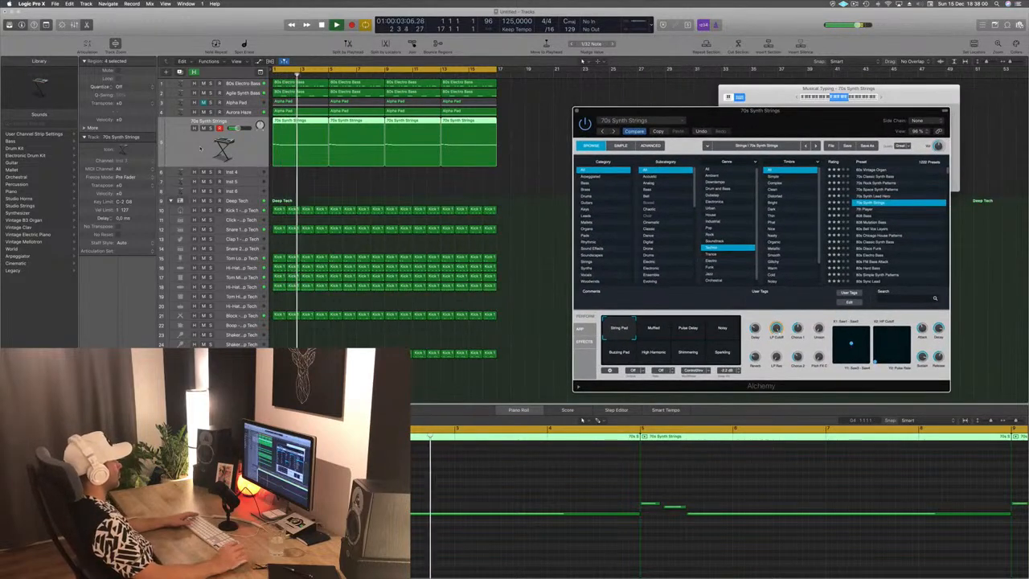
{"action": "left_click", "coordinate": [200, 147]}
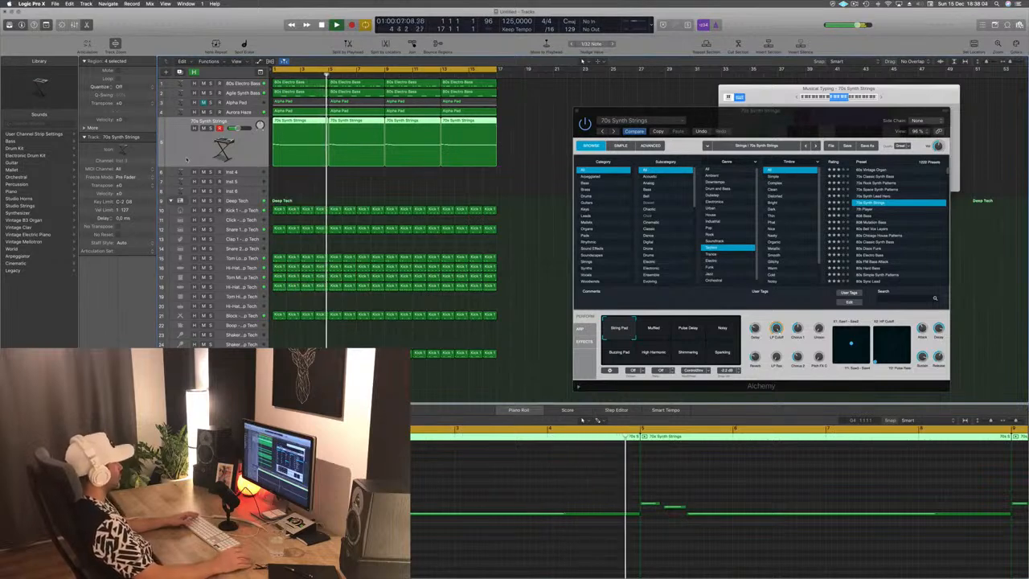
{"action": "key", "text": "Down"}
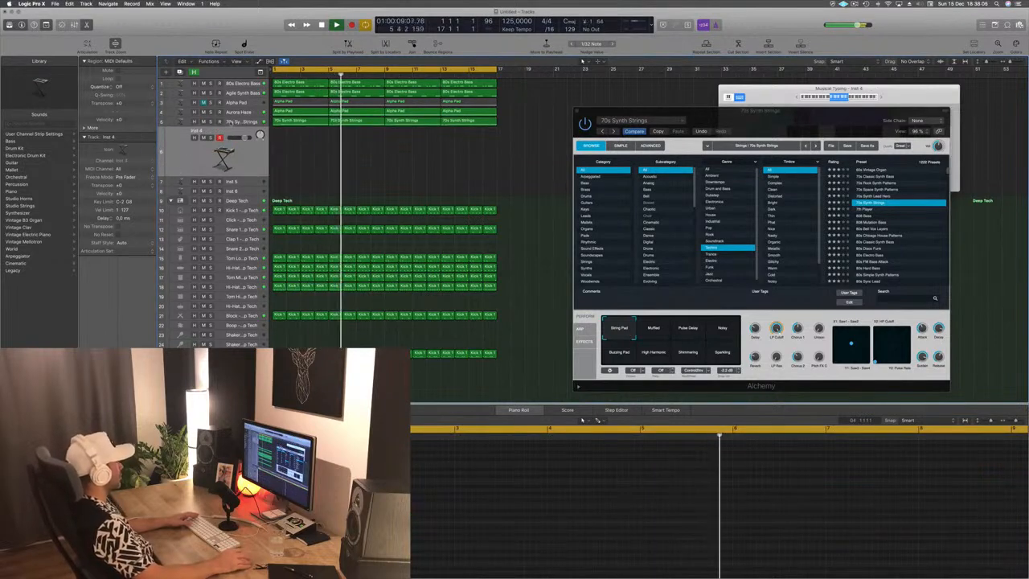
{"action": "key", "text": "Up"}
Step: Audition the Alchemy presets 80s Hard Bass, 80s Drama Keys and Abstract Electric Piano on the string part during playback
{"action": "scroll", "coordinate": [885, 233], "scroll_direction": "down", "scroll_amount": 3}
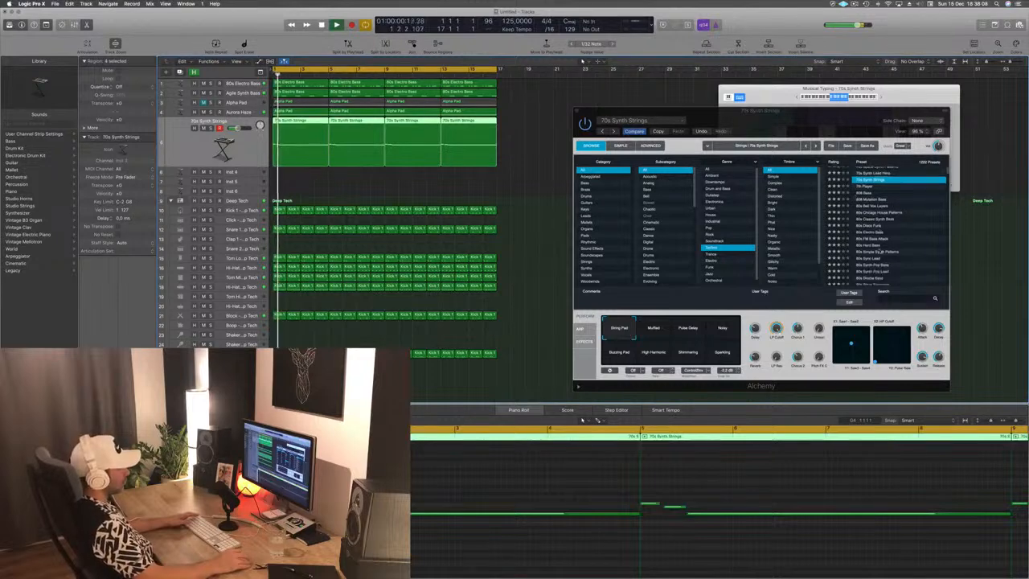
{"action": "left_click", "coordinate": [885, 238]}
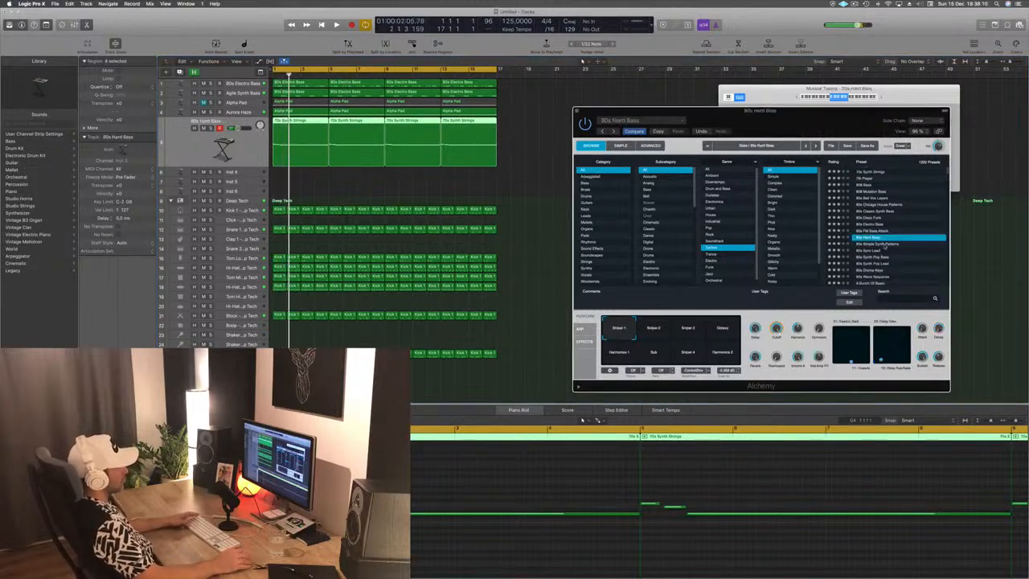
{"action": "scroll", "coordinate": [885, 241], "scroll_direction": "down", "scroll_amount": 3}
{"action": "left_click", "coordinate": [883, 236]}
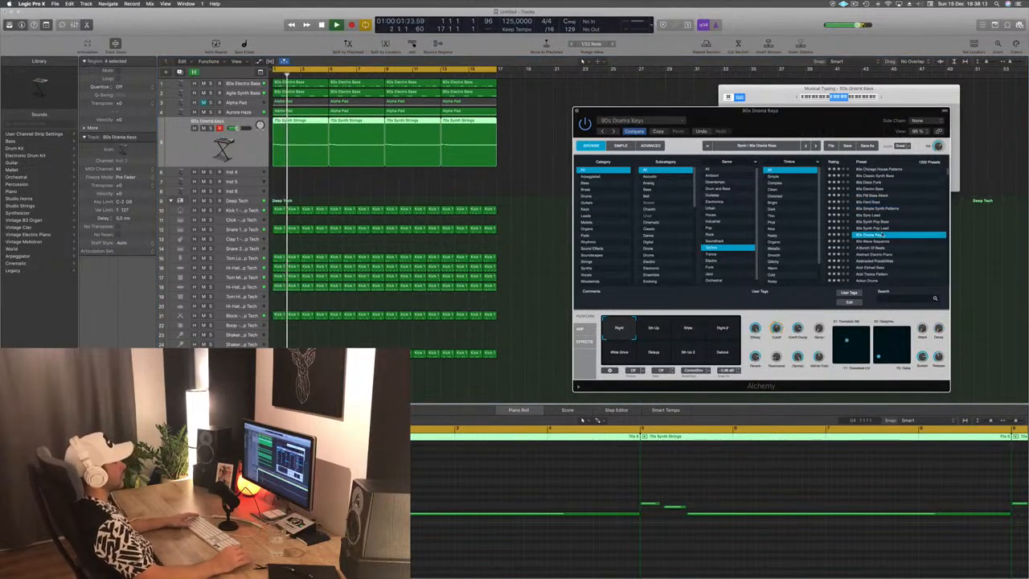
{"action": "key", "text": "space"}
{"action": "scroll", "coordinate": [881, 235], "scroll_direction": "down", "scroll_amount": 3}
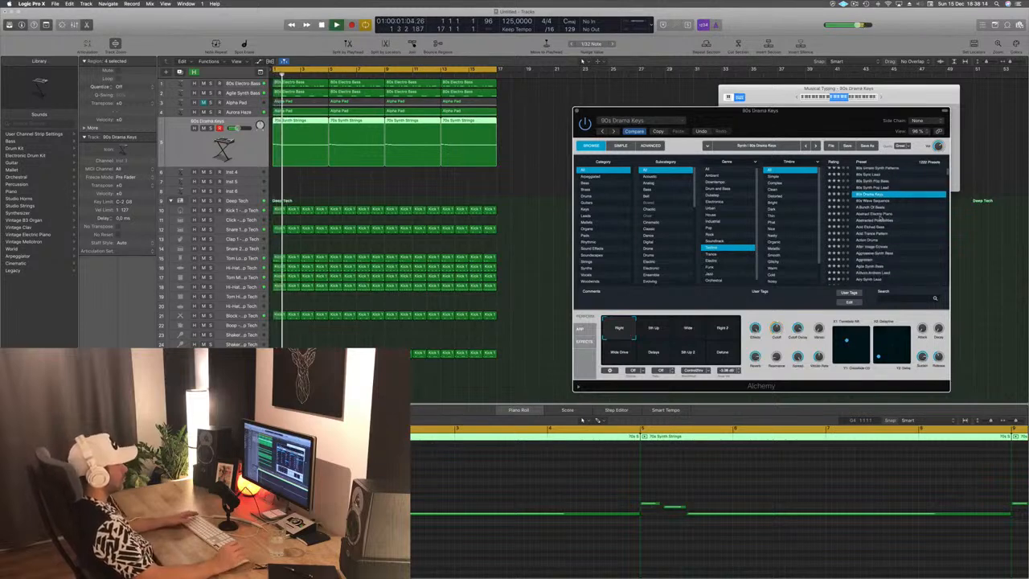
{"action": "left_click", "coordinate": [882, 215]}
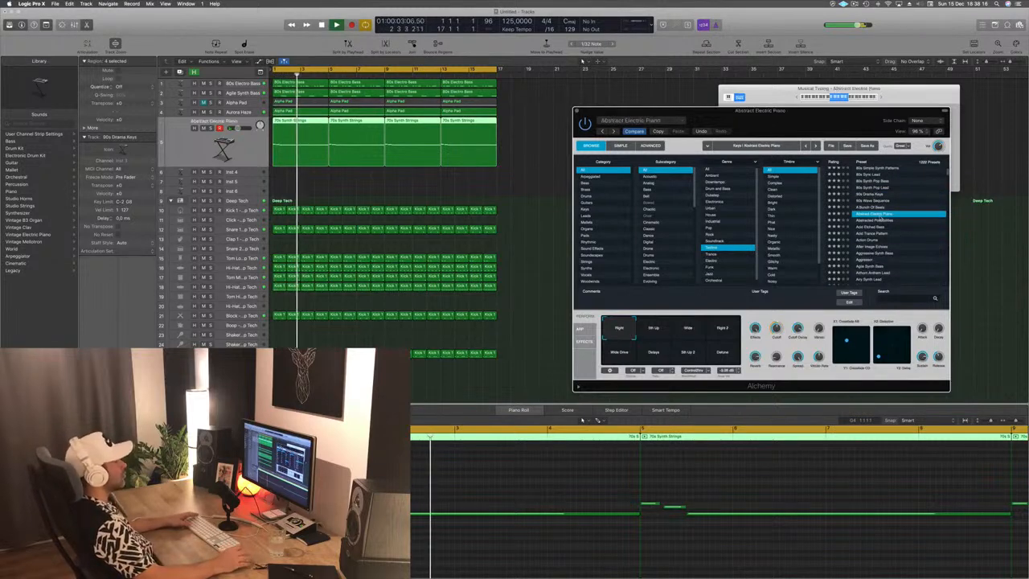
Step: Audition the Acid Trance Pattern and Aggressor presets on the same part
{"action": "scroll", "coordinate": [881, 221], "scroll_direction": "down", "scroll_amount": 3}
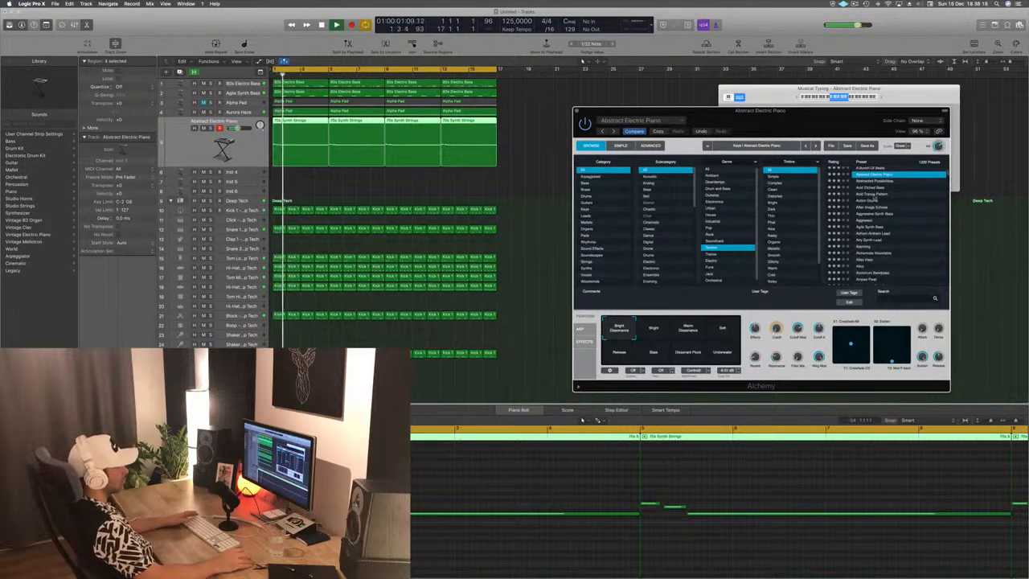
{"action": "left_click", "coordinate": [875, 195]}
{"action": "scroll", "coordinate": [893, 205], "scroll_direction": "down", "scroll_amount": 2}
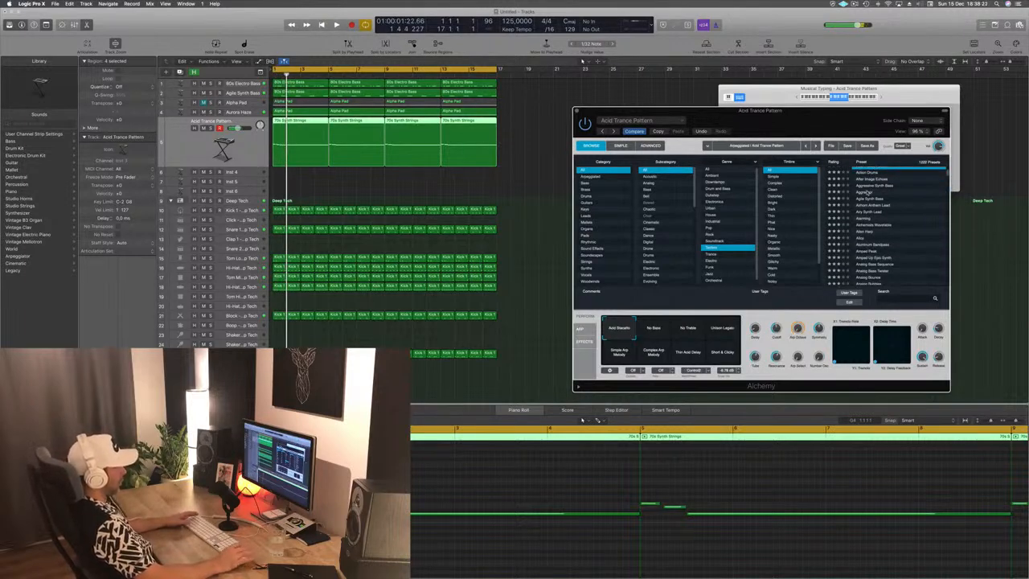
{"action": "left_click", "coordinate": [866, 193]}
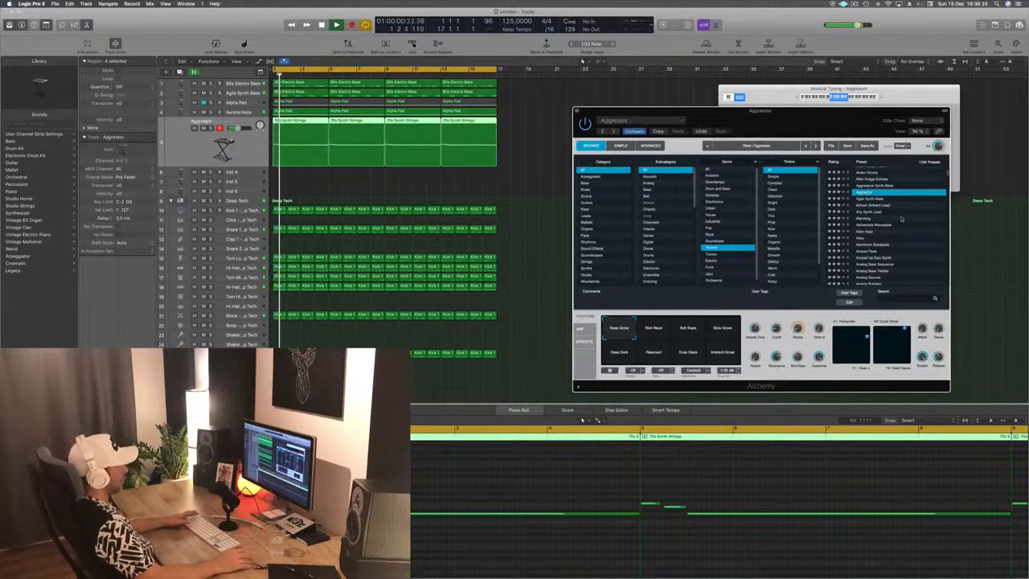
Step: Audition the Alloy and Analog Bounce presets on the same part
{"action": "scroll", "coordinate": [894, 214], "scroll_direction": "down", "scroll_amount": 2}
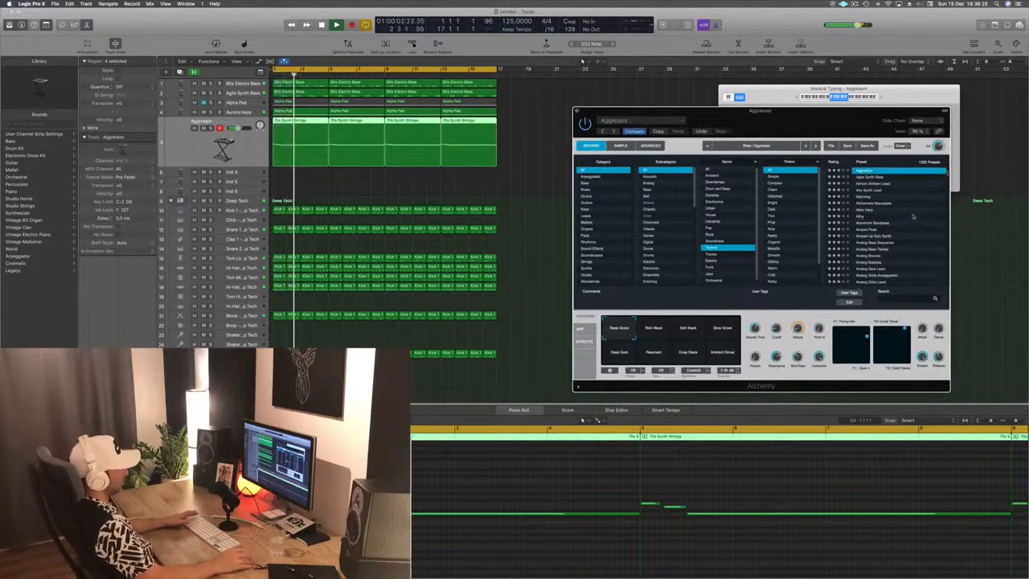
{"action": "scroll", "coordinate": [881, 216], "scroll_direction": "down", "scroll_amount": 1}
{"action": "scroll", "coordinate": [921, 217], "scroll_direction": "up", "scroll_amount": 2}
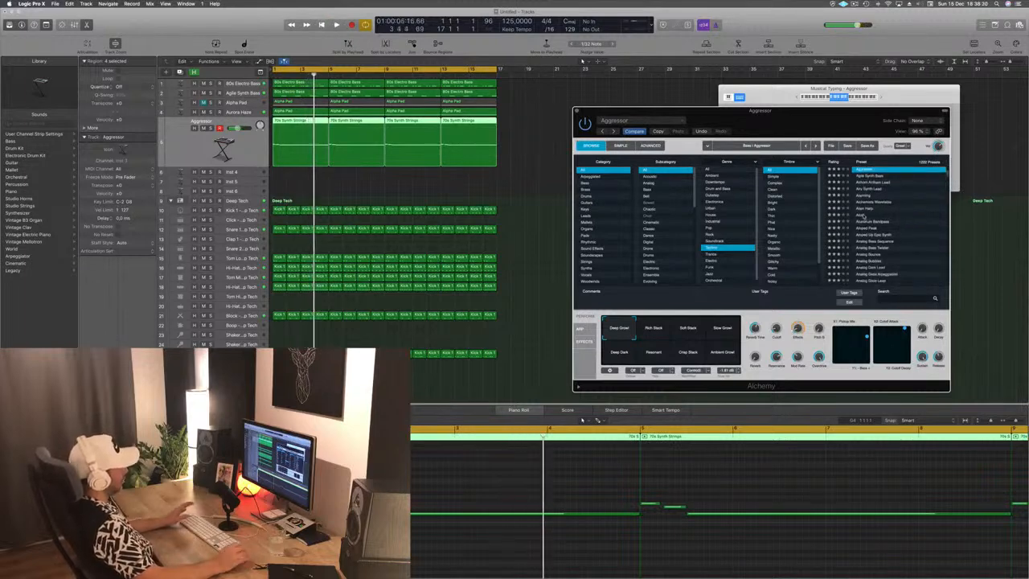
{"action": "left_click", "coordinate": [861, 216]}
{"action": "key", "text": "Return"}
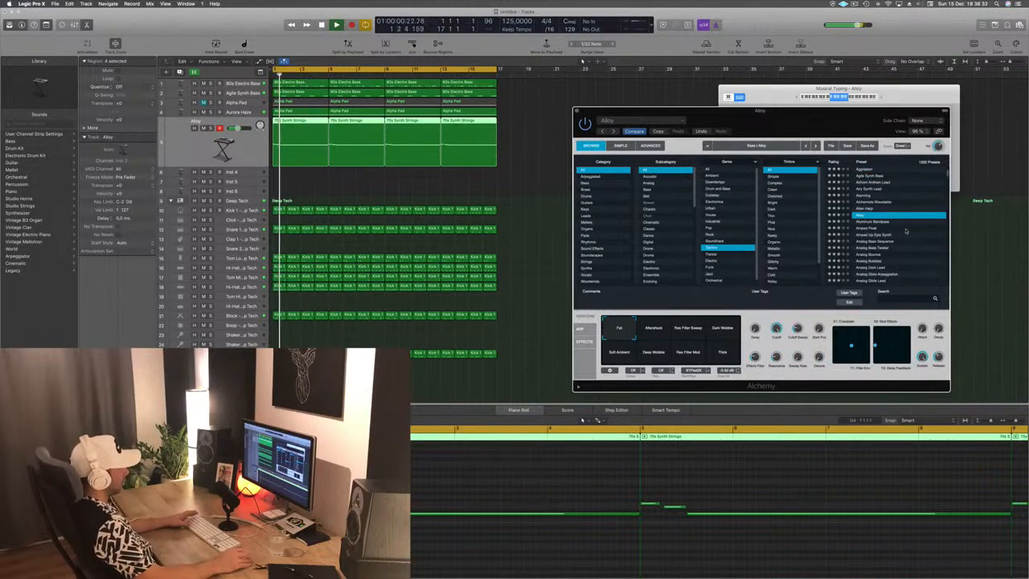
{"action": "scroll", "coordinate": [908, 231], "scroll_direction": "down", "scroll_amount": 3}
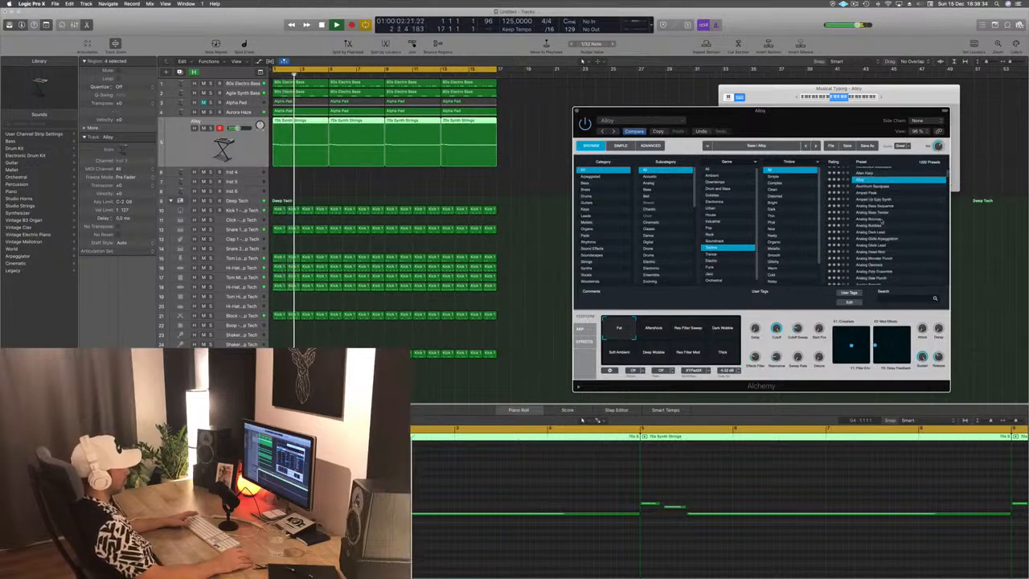
{"action": "left_click", "coordinate": [872, 218]}
{"action": "key", "text": "space"}
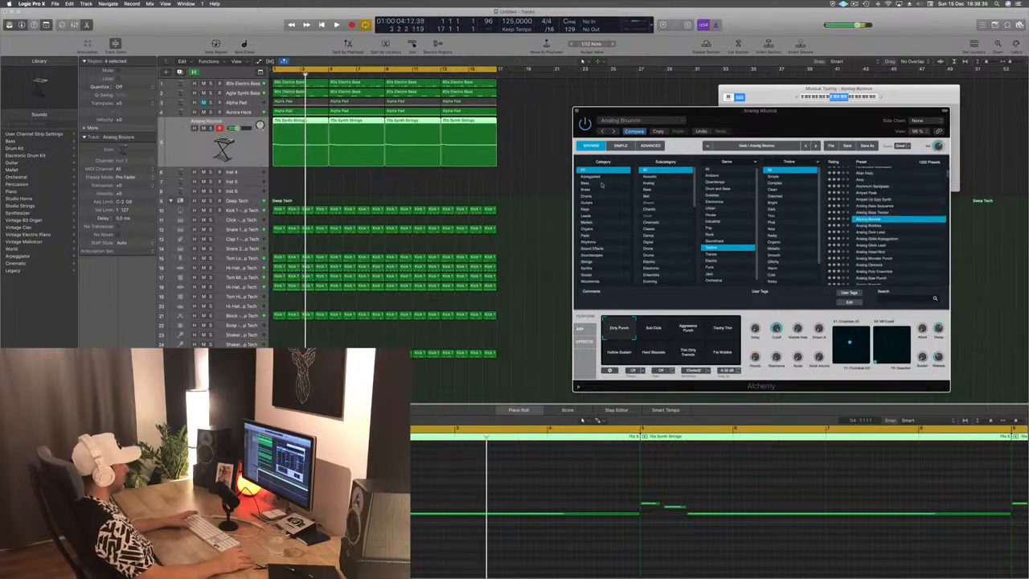
Step: Filter the Alchemy presets to Brass in all genres and audition 80s Pop Synth Brass, Brassy Analog Sweep and Brassy and Funky
{"action": "left_click", "coordinate": [585, 190]}
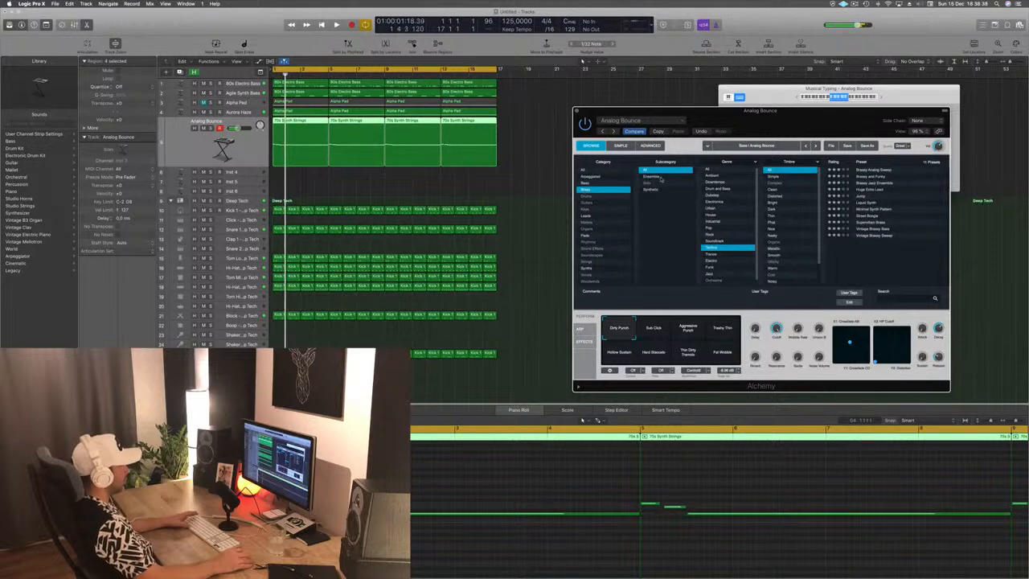
{"action": "left_click", "coordinate": [711, 171]}
{"action": "left_click", "coordinate": [879, 171]}
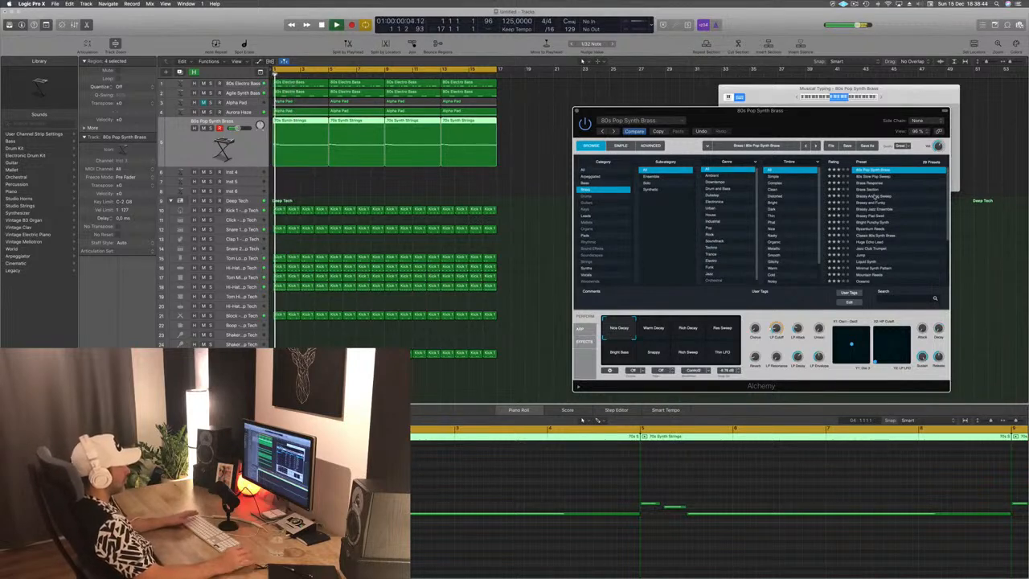
{"action": "left_click", "coordinate": [874, 196]}
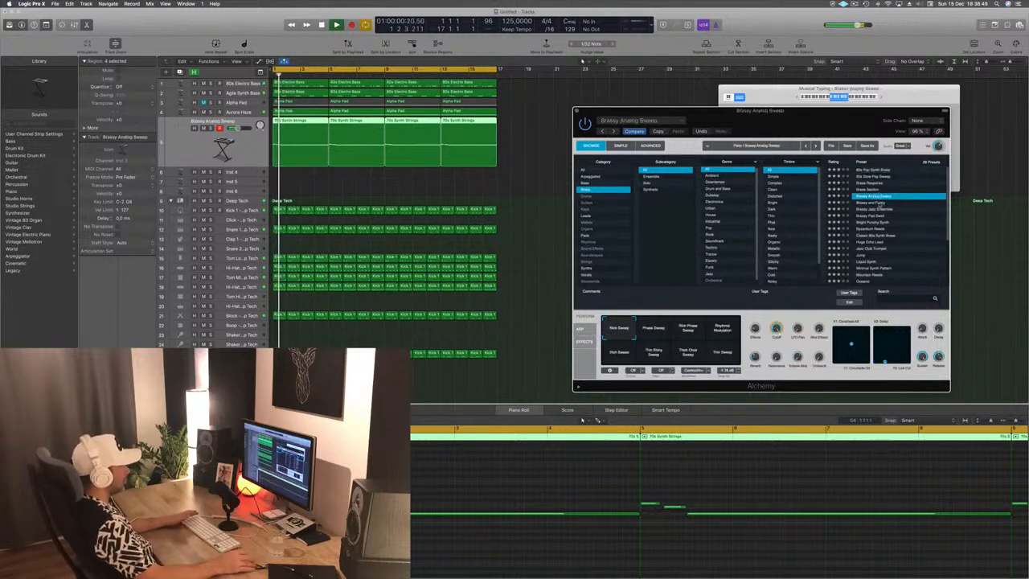
{"action": "left_click", "coordinate": [881, 203]}
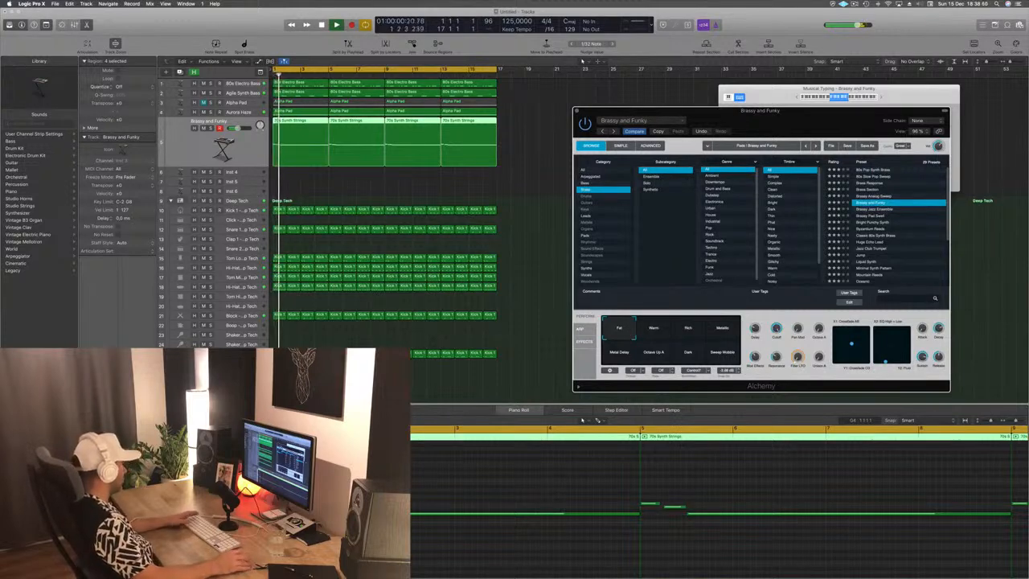
{"action": "key", "text": "super+w"}
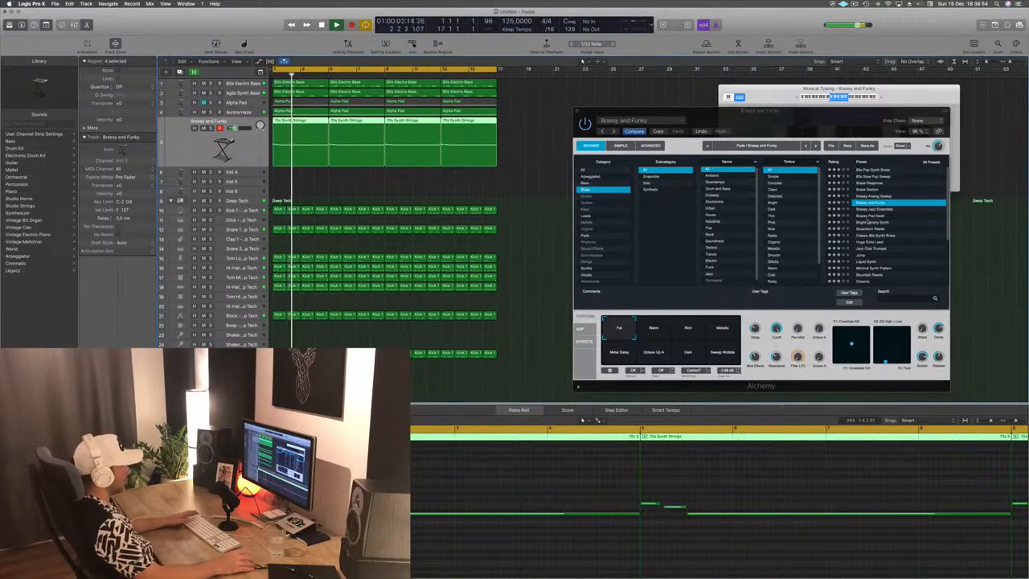
Step: Audition the brass presets Brassy Pad Swell, Bright Punchy Synth, Byzantium Reeds and Classic 80s Synth Brass
{"action": "left_click", "coordinate": [859, 216]}
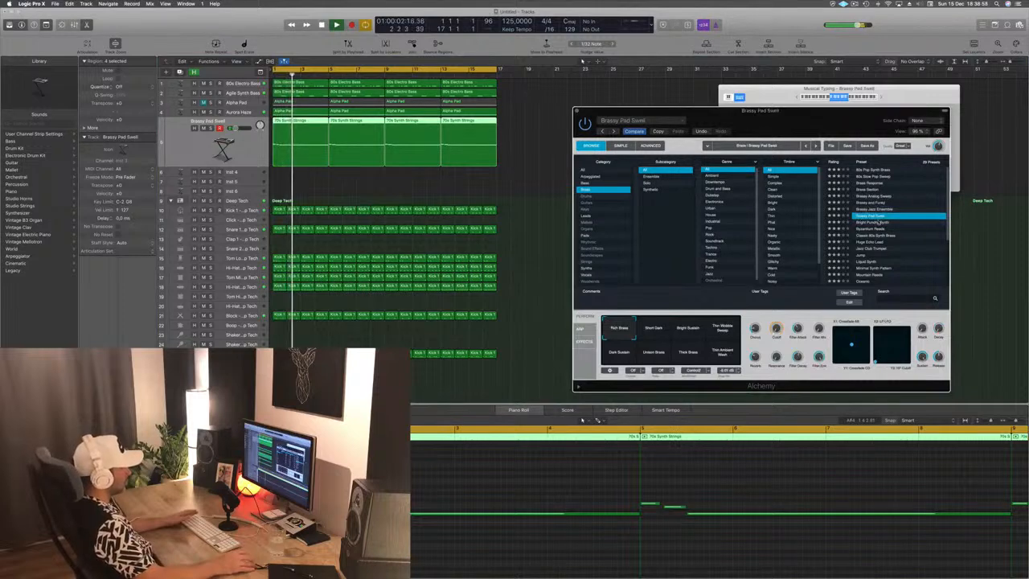
{"action": "left_click", "coordinate": [879, 222]}
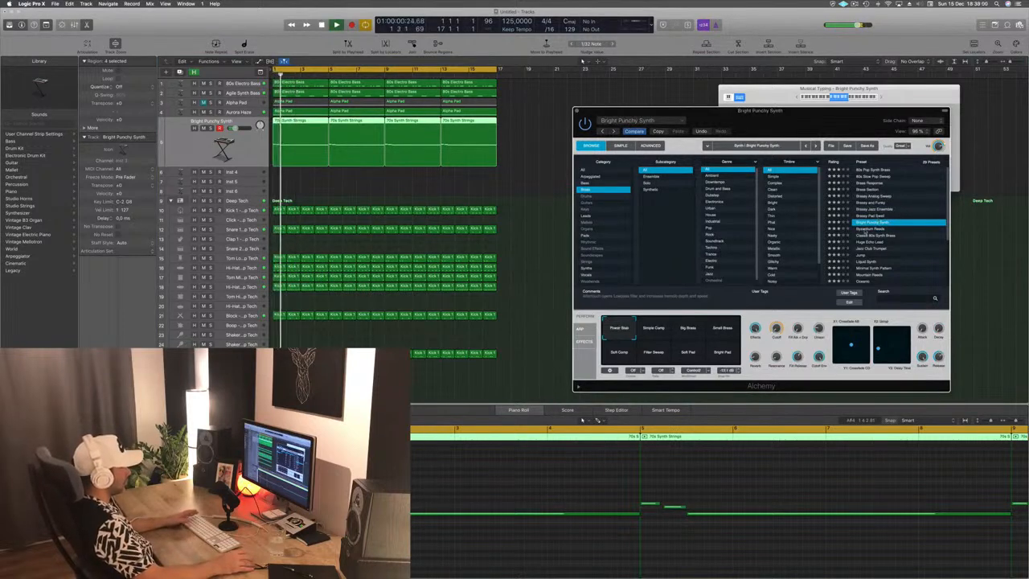
{"action": "left_click", "coordinate": [865, 229]}
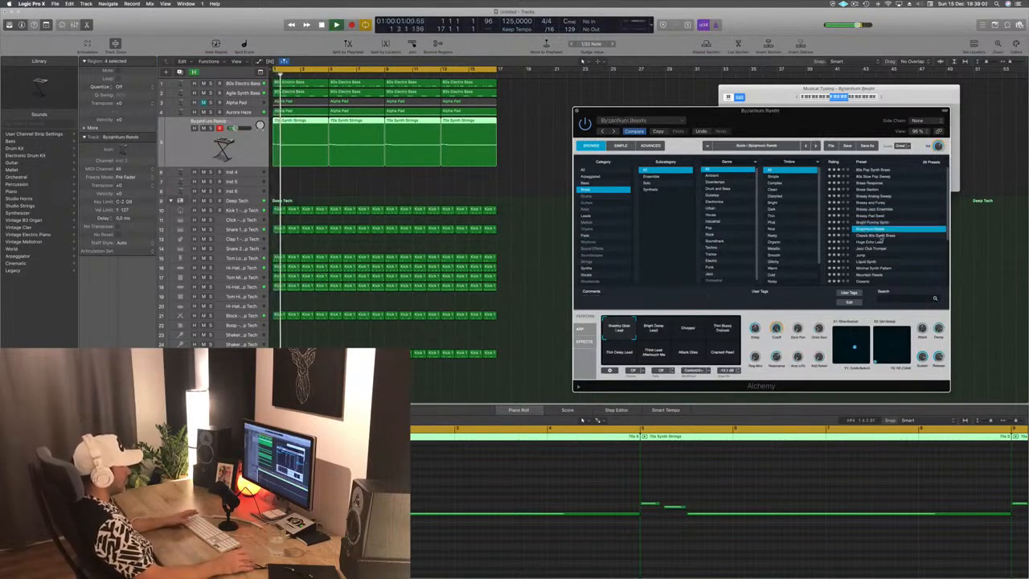
{"action": "left_click", "coordinate": [880, 235]}
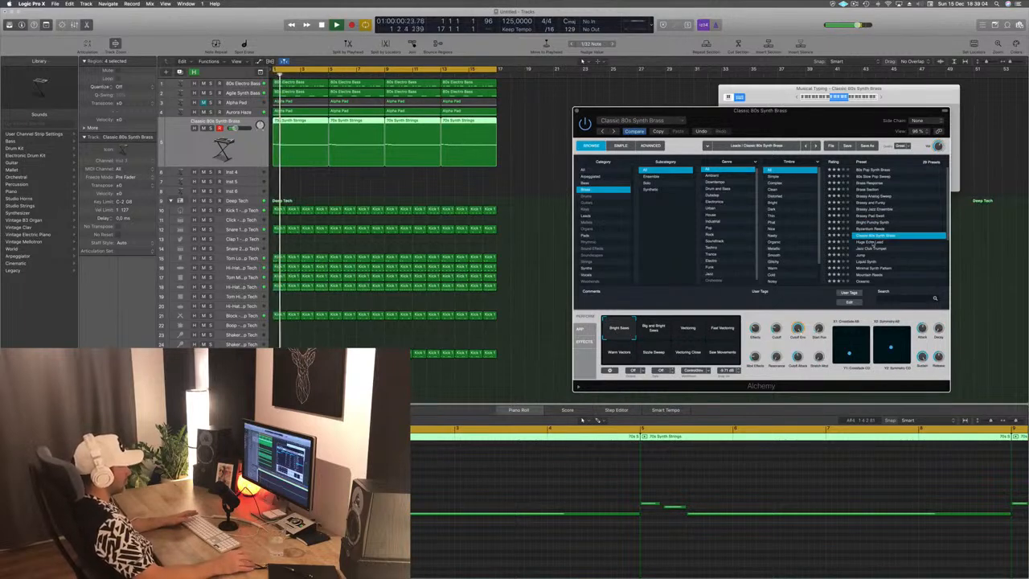
Step: Audition the presets Huge Echo Lead, Jazz Club Trumpet, Liquid Synth, Minimal Synth Pattern and Oceanic
{"action": "left_click", "coordinate": [872, 242]}
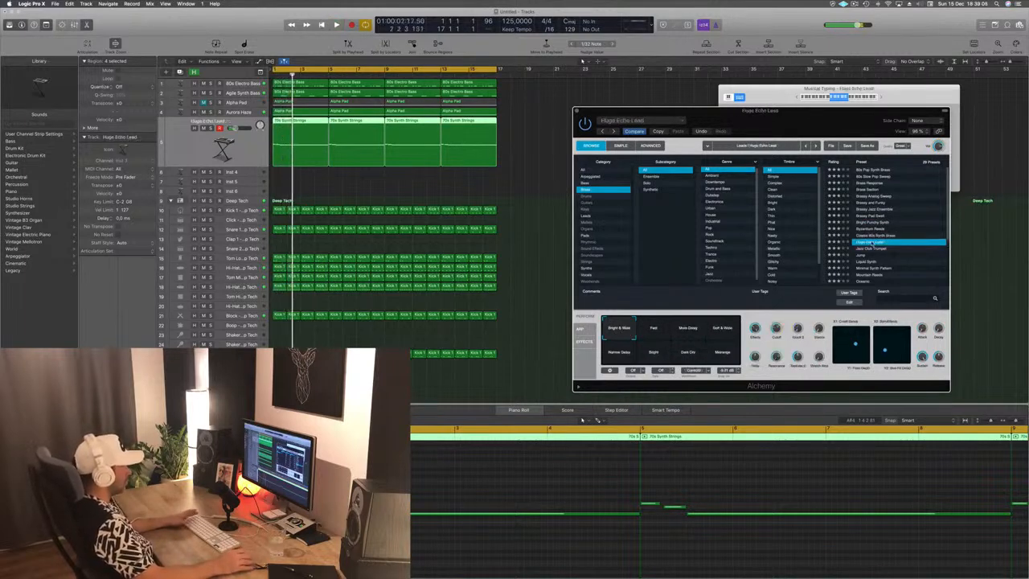
{"action": "left_click", "coordinate": [863, 248]}
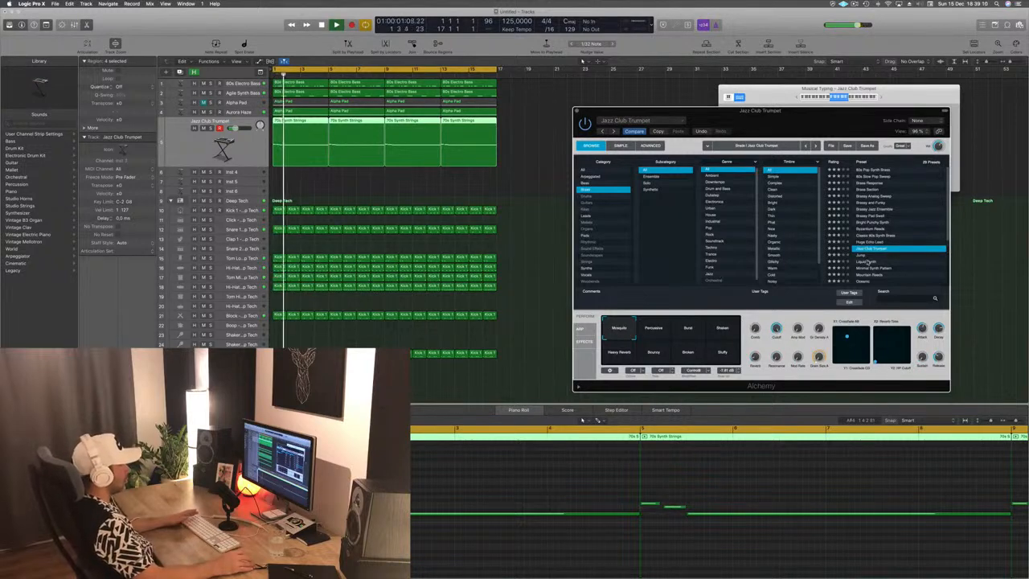
{"action": "left_click", "coordinate": [867, 262]}
{"action": "scroll", "coordinate": [885, 241], "scroll_direction": "down", "scroll_amount": 4}
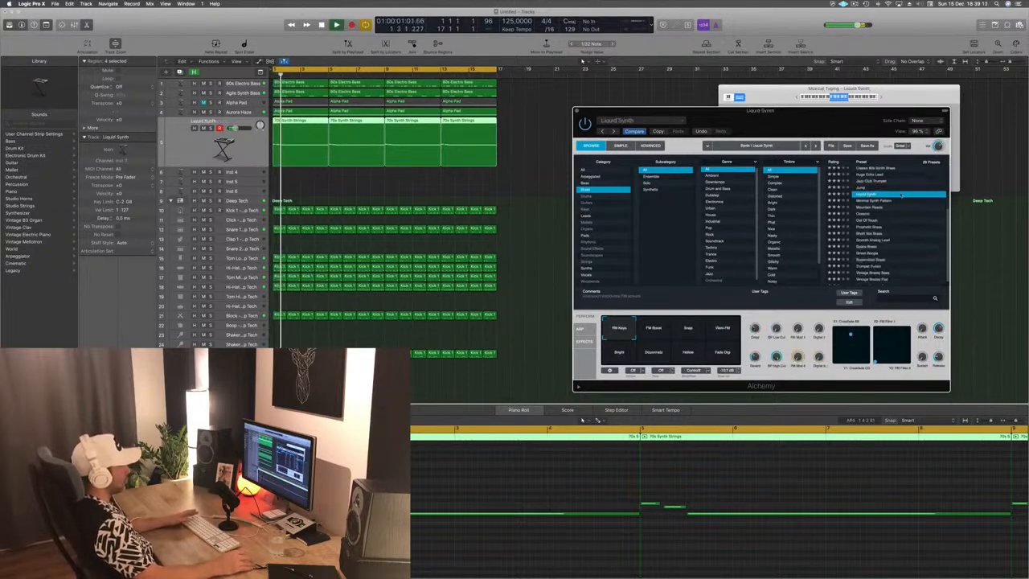
{"action": "left_click", "coordinate": [870, 200]}
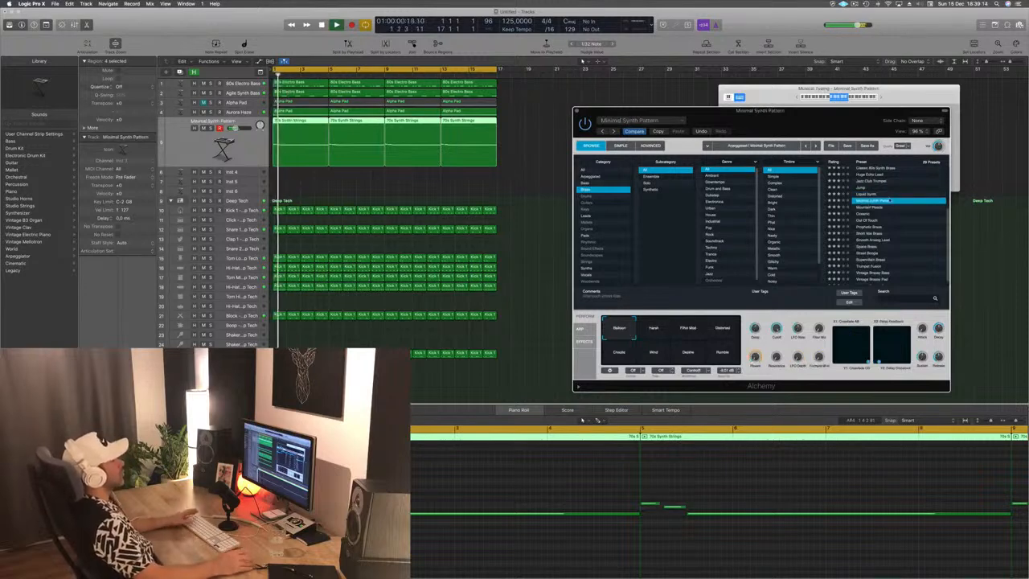
{"action": "left_click", "coordinate": [887, 215]}
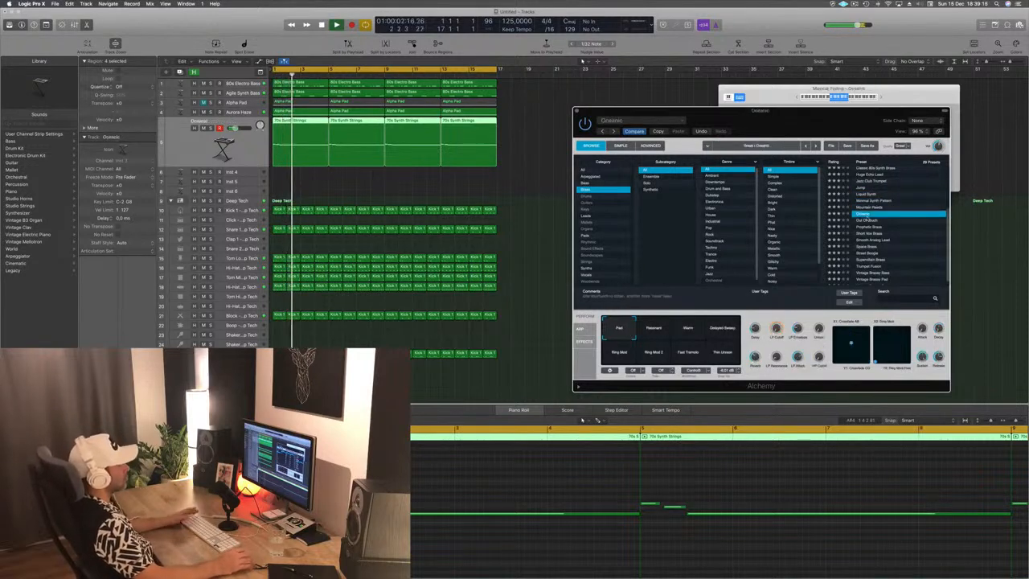
Step: Try the Prophetic Brass preset, load Smooth Analog Lead on the track and play the part with it
{"action": "scroll", "coordinate": [893, 232], "scroll_direction": "down", "scroll_amount": 1}
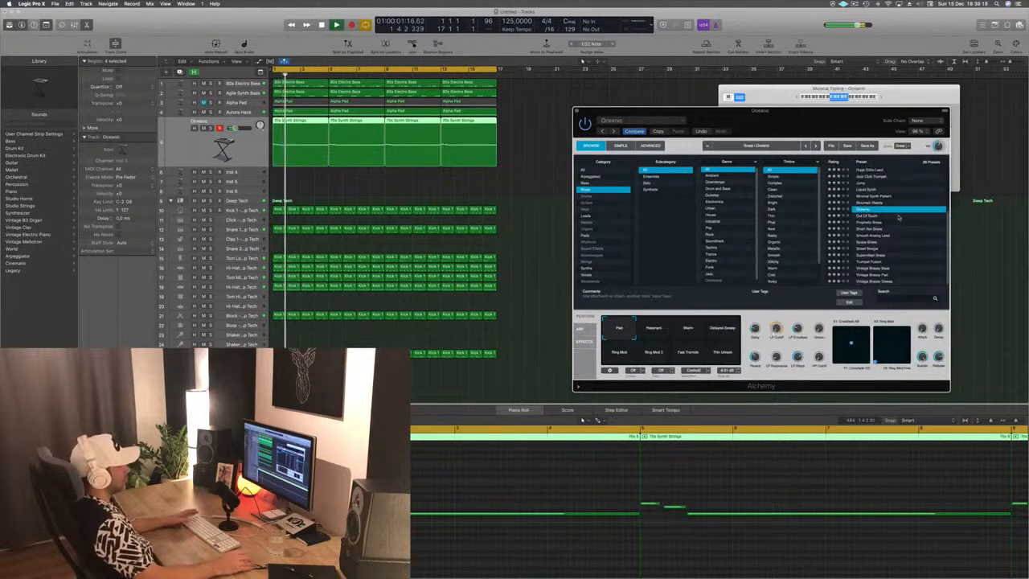
{"action": "left_click", "coordinate": [870, 222]}
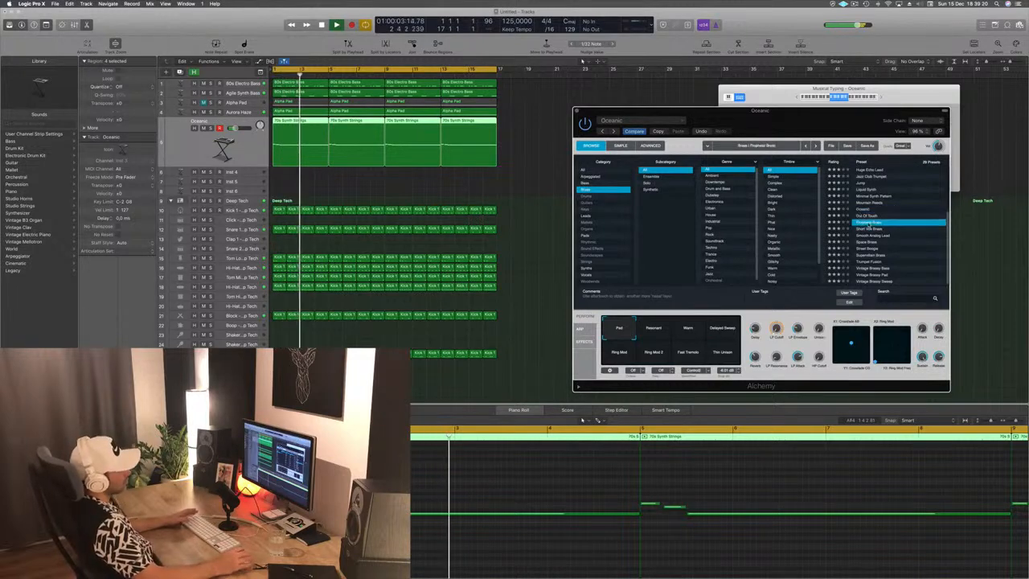
{"action": "left_click", "coordinate": [870, 235]}
{"action": "key", "text": "space"}
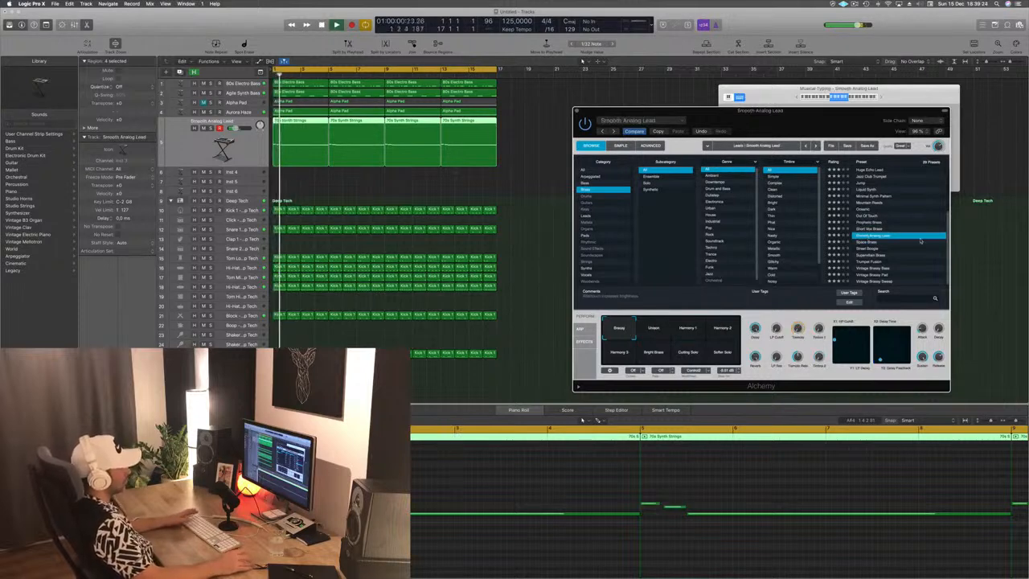
Step: Audition the Space Brass preset during playback and load Street Boogie on the strings track
{"action": "left_click", "coordinate": [870, 242]}
{"action": "key", "text": "space"}
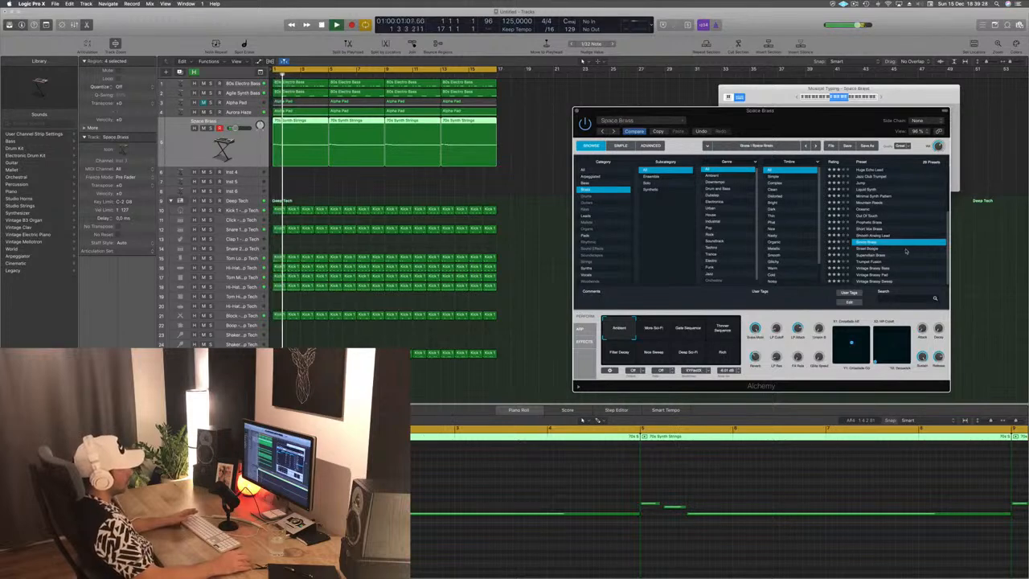
{"action": "scroll", "coordinate": [906, 251], "scroll_direction": "up", "scroll_amount": 3}
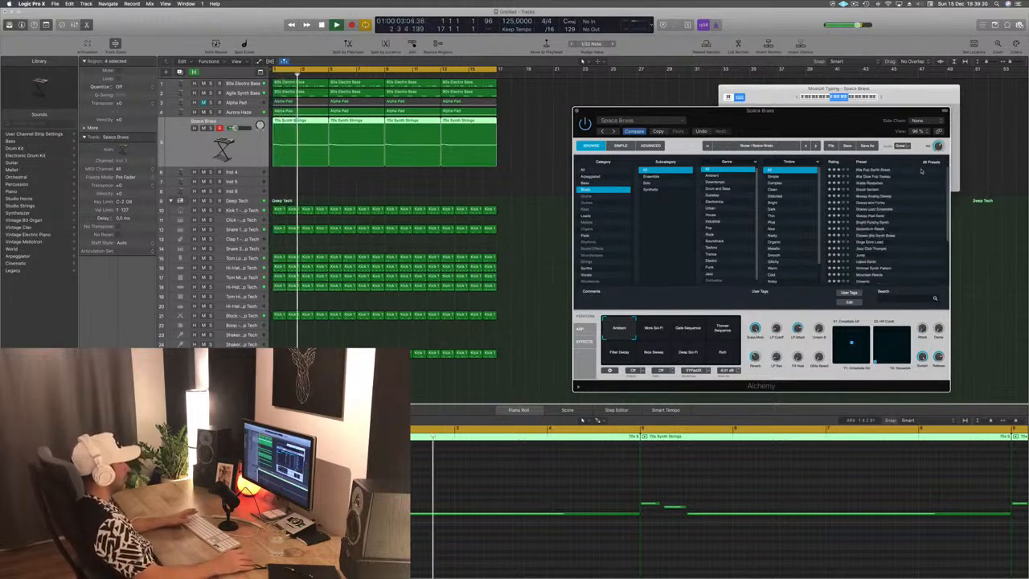
{"action": "scroll", "coordinate": [889, 203], "scroll_direction": "down", "scroll_amount": 3}
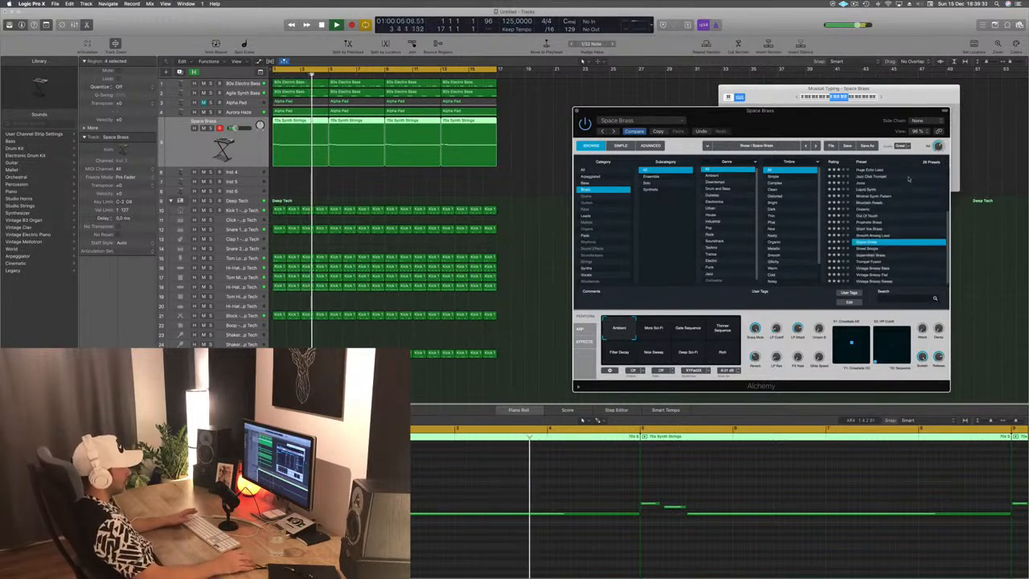
{"action": "left_click", "coordinate": [870, 250]}
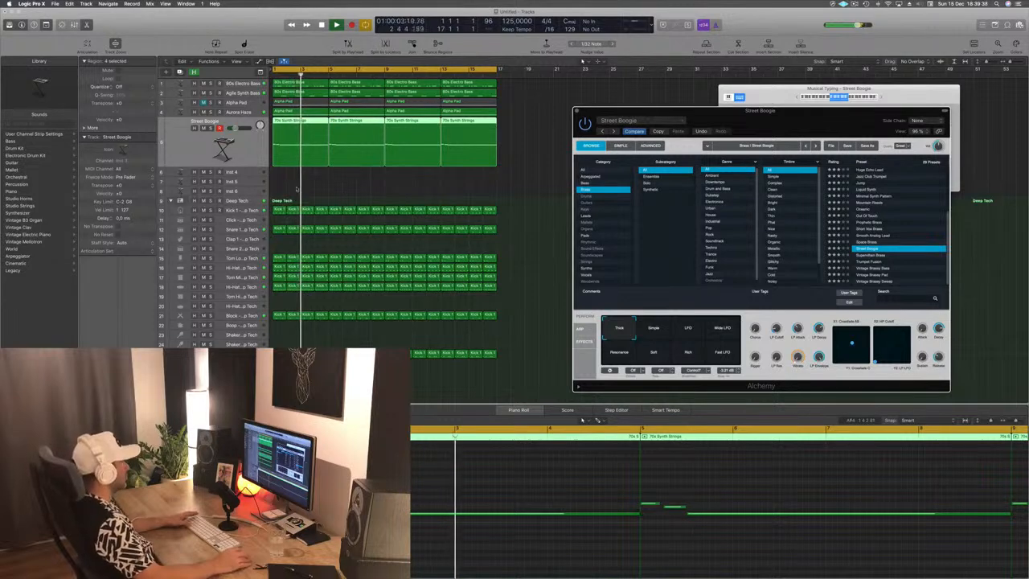
Step: Duplicate the Street Boogie track with the same settings and copy its four 70s Synth Strings regions onto the duplicate
{"action": "left_click", "coordinate": [254, 164]}
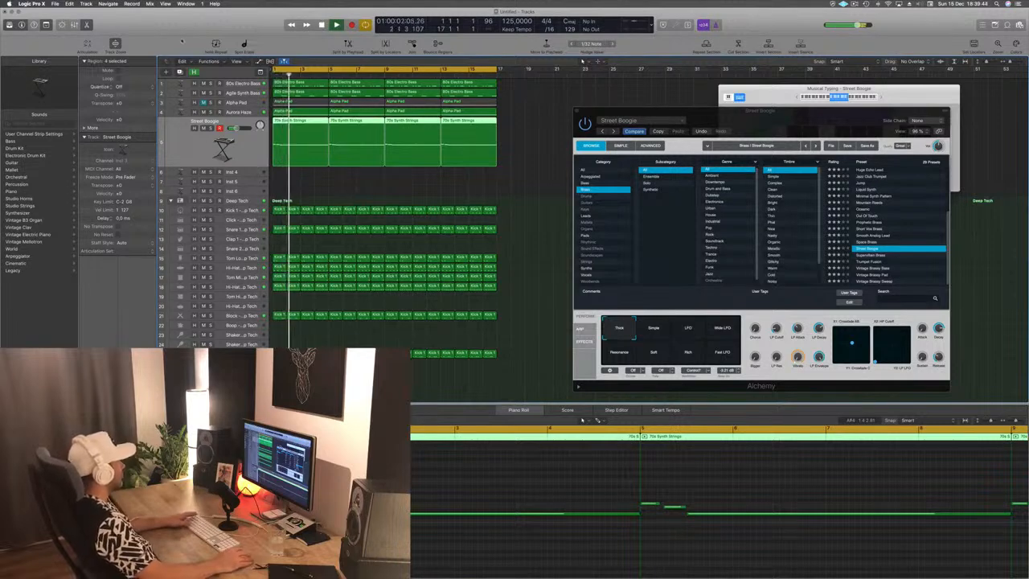
{"action": "left_click", "coordinate": [180, 72]}
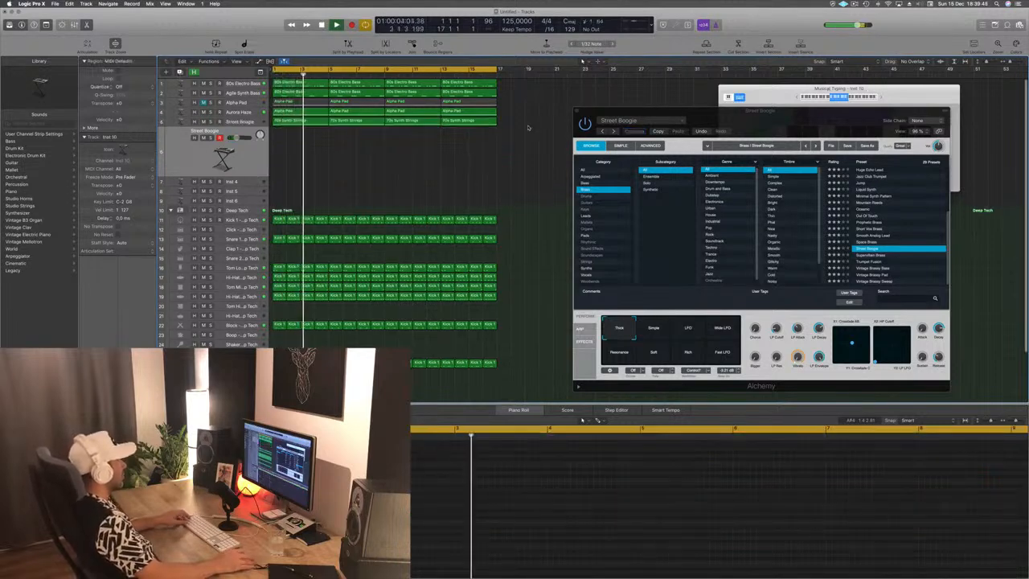
{"action": "left_click_drag", "start_coordinate": [526, 125], "coordinate": [296, 156]}
Step: Split the first copied region at bar 3, splitting the crossing notes, and delete everything after bar 3 on that track
{"action": "double_click", "coordinate": [301, 135], "text": "super"}
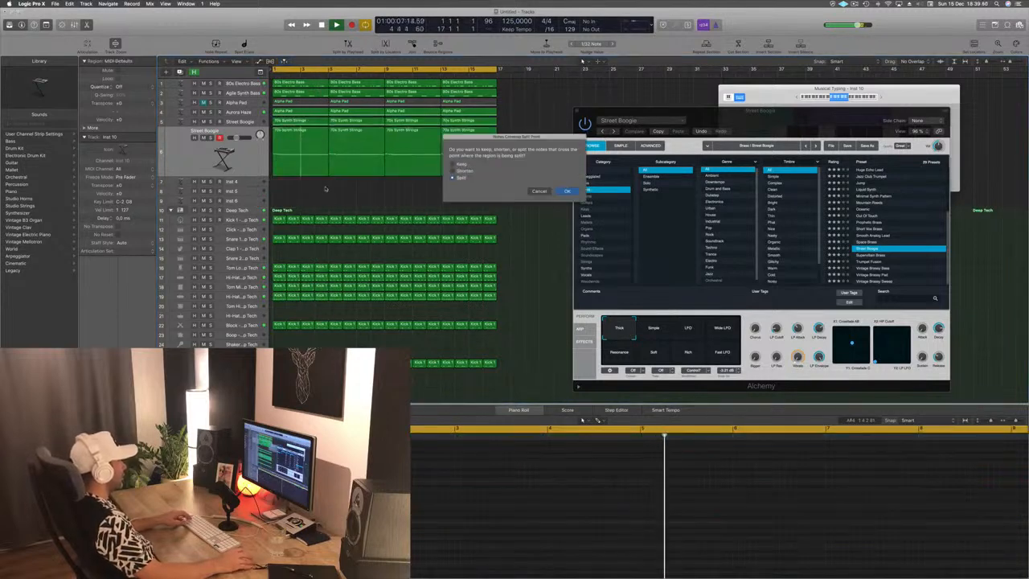
{"action": "left_click", "coordinate": [567, 192]}
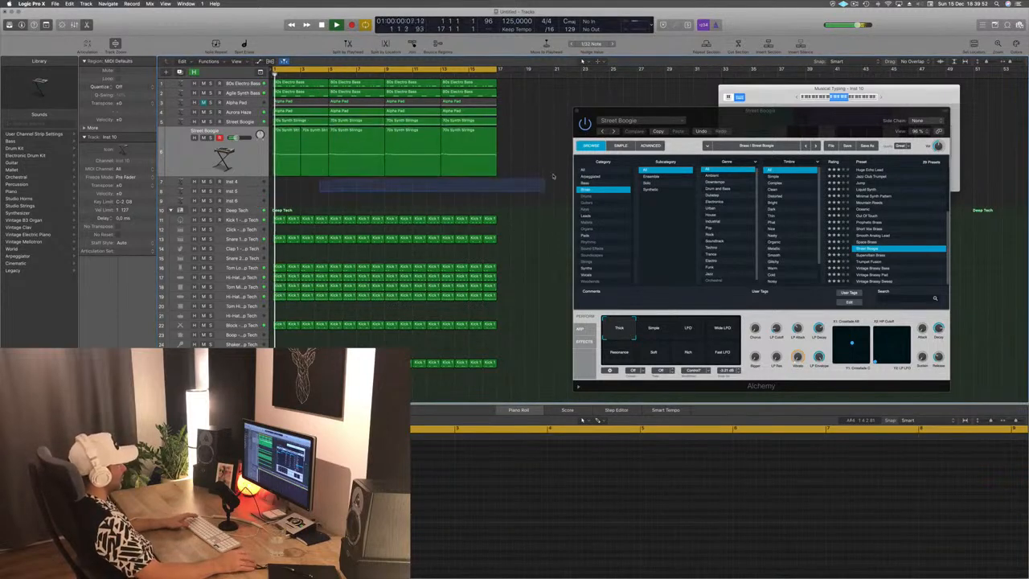
{"action": "key", "text": "BackSpace"}
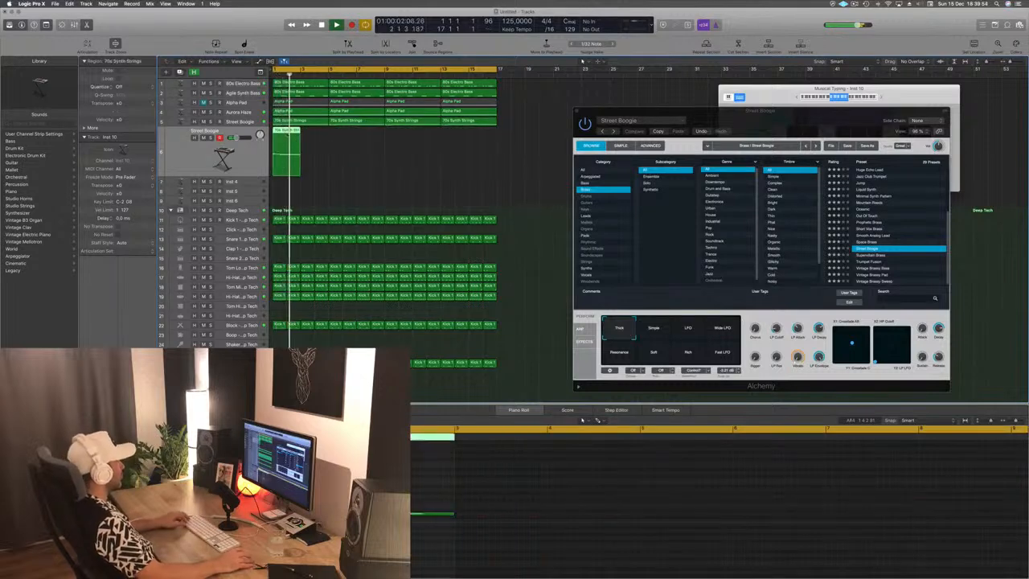
Step: Move the two-bar region to bar 3, repitch its three notes into a rising phrase and play the track from the start
{"action": "left_click_drag", "start_coordinate": [287, 138], "coordinate": [315, 138]}
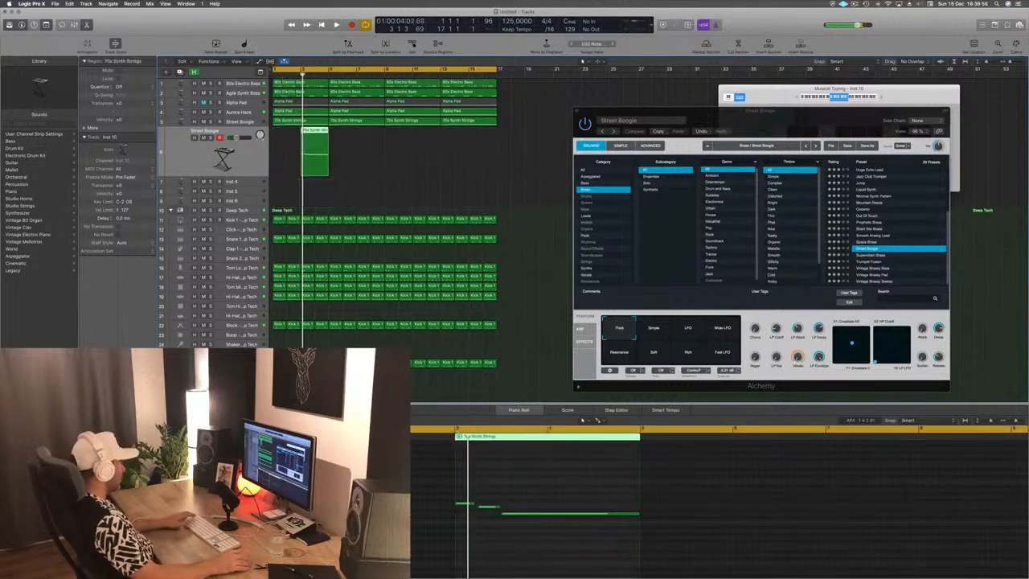
{"action": "left_click", "coordinate": [474, 506]}
{"action": "left_click_drag", "start_coordinate": [470, 506], "coordinate": [521, 502]}
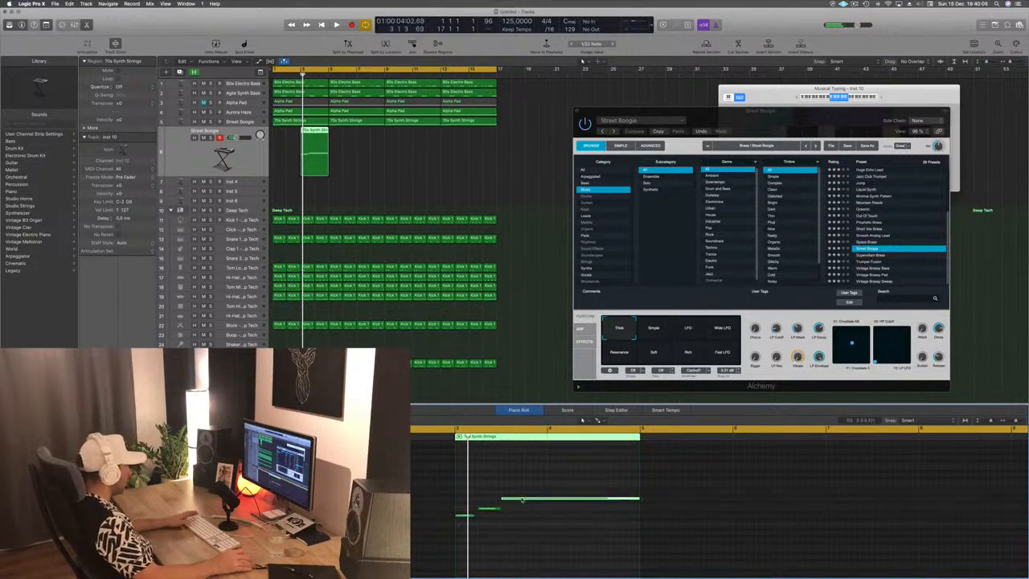
{"action": "key", "text": "space"}
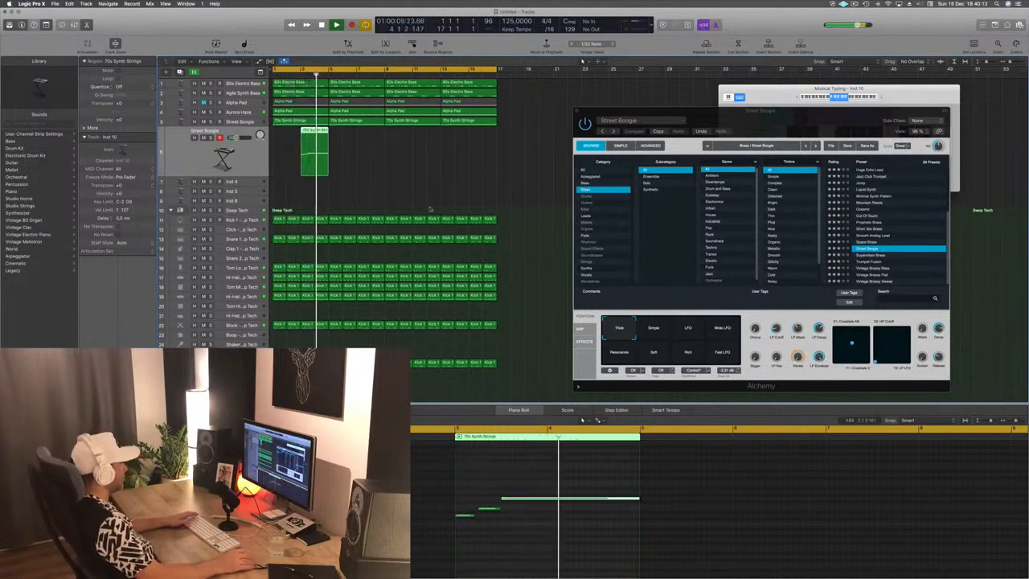
{"action": "key", "text": "Return"}
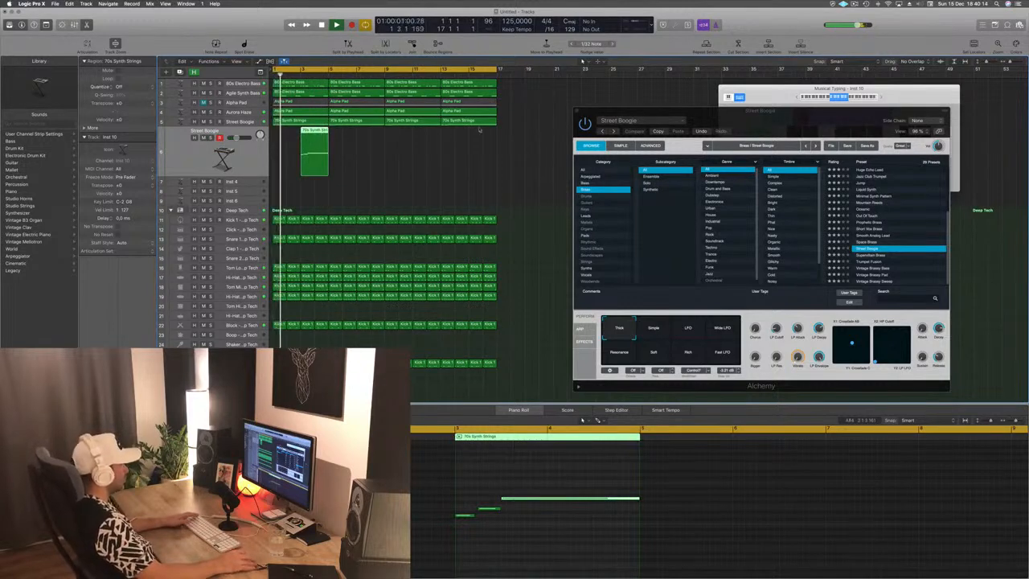
Step: Try 80s Pop Synth Brass and 80s Slow Pop Sweep on the original strings track, and revert to Street Boogie with Compare
{"action": "scroll", "coordinate": [889, 186], "scroll_direction": "up", "scroll_amount": 4}
{"action": "scroll", "coordinate": [889, 186], "scroll_direction": "up", "scroll_amount": 1}
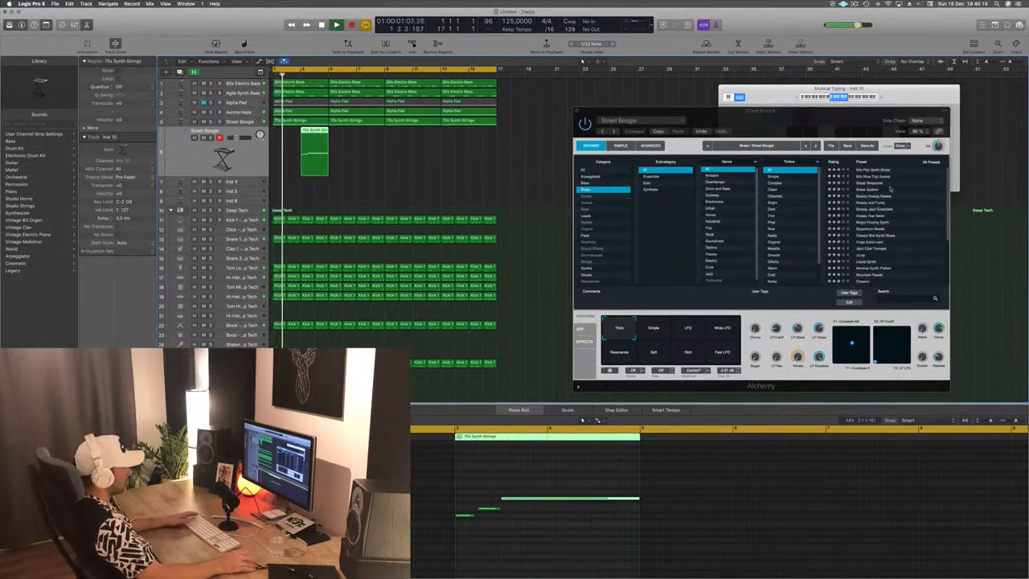
{"action": "left_click", "coordinate": [883, 172]}
{"action": "left_click_drag", "start_coordinate": [780, 120], "coordinate": [592, 126]}
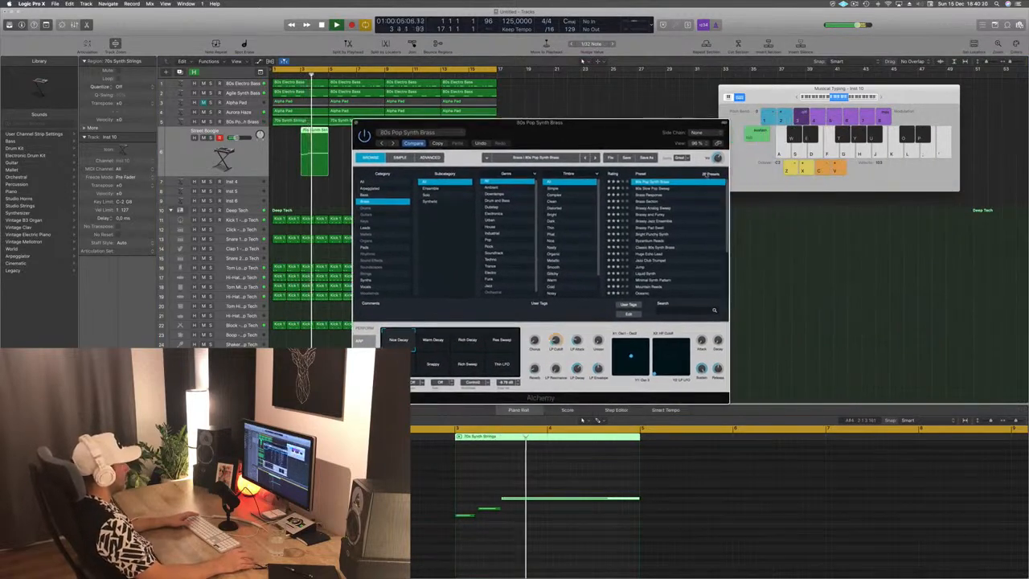
{"action": "left_click", "coordinate": [655, 190]}
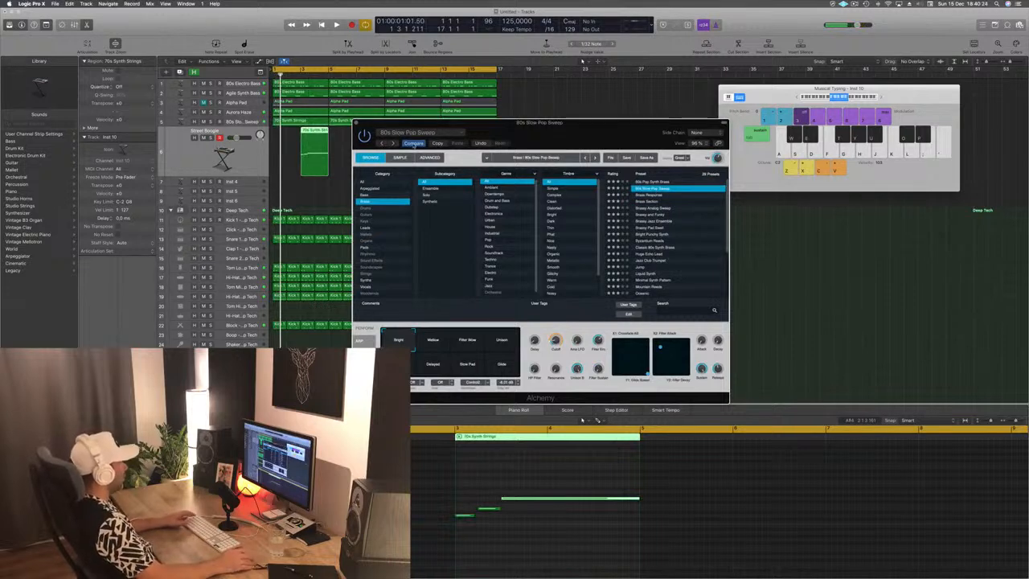
{"action": "left_click", "coordinate": [414, 144]}
{"action": "key", "text": "space"}
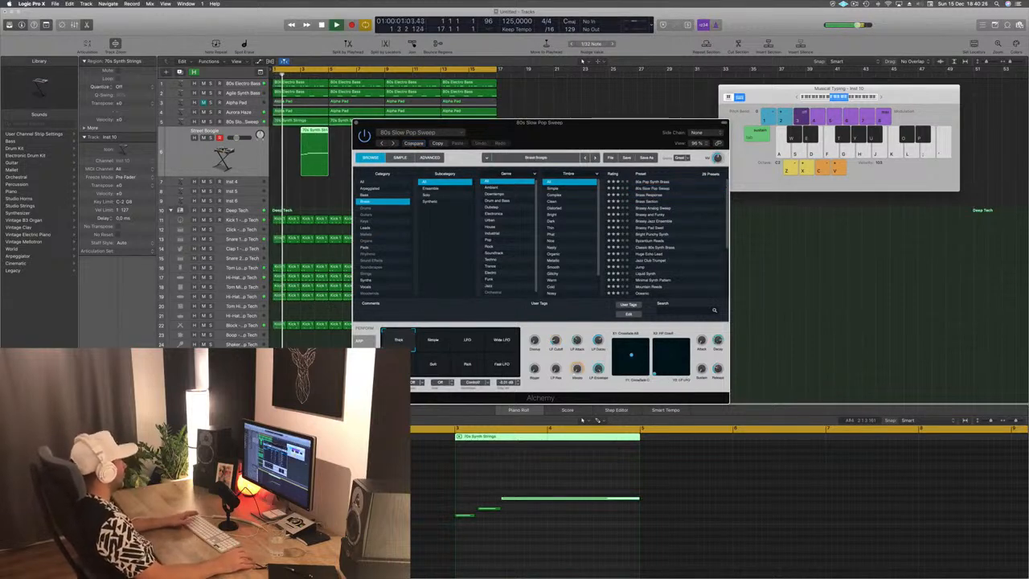
{"action": "key", "text": "Return"}
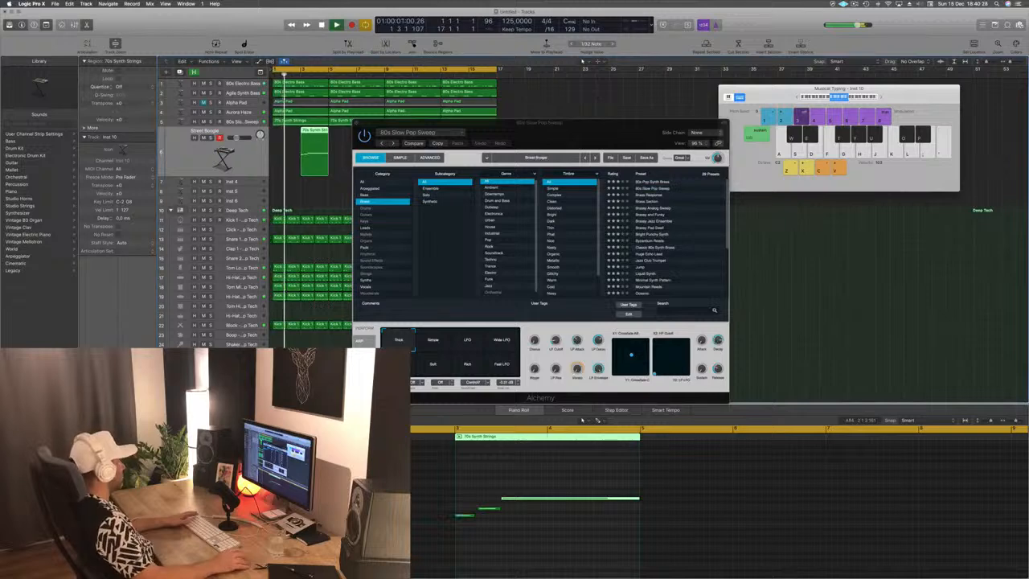
Step: Open the duplicated track's Alchemy instrument and close the original track's Alchemy window
{"action": "left_click", "coordinate": [100, 394]}
{"action": "left_click_drag", "start_coordinate": [164, 27], "coordinate": [762, 135]}
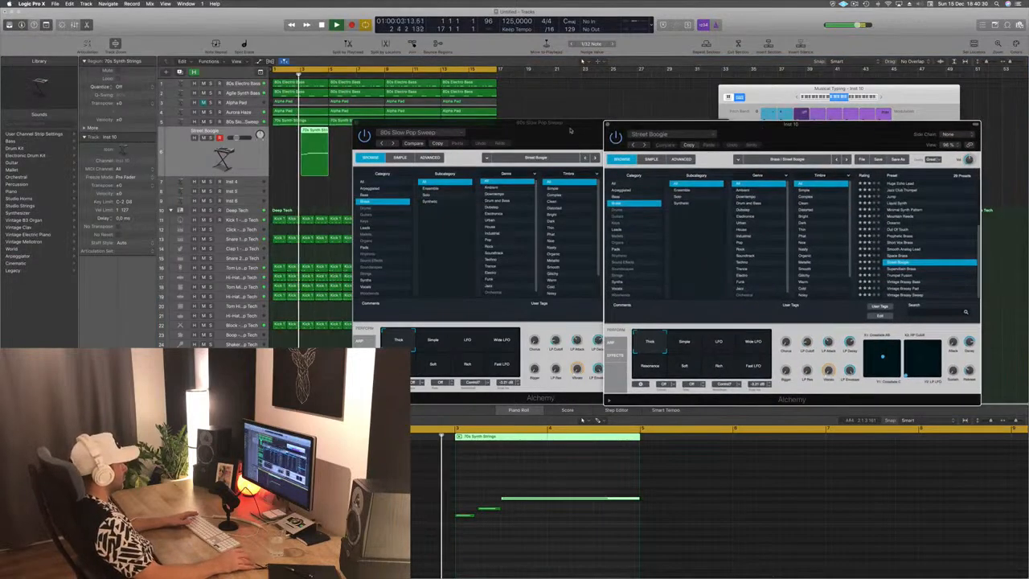
{"action": "left_click_drag", "start_coordinate": [350, 127], "coordinate": [295, 185]}
{"action": "left_click", "coordinate": [294, 184]}
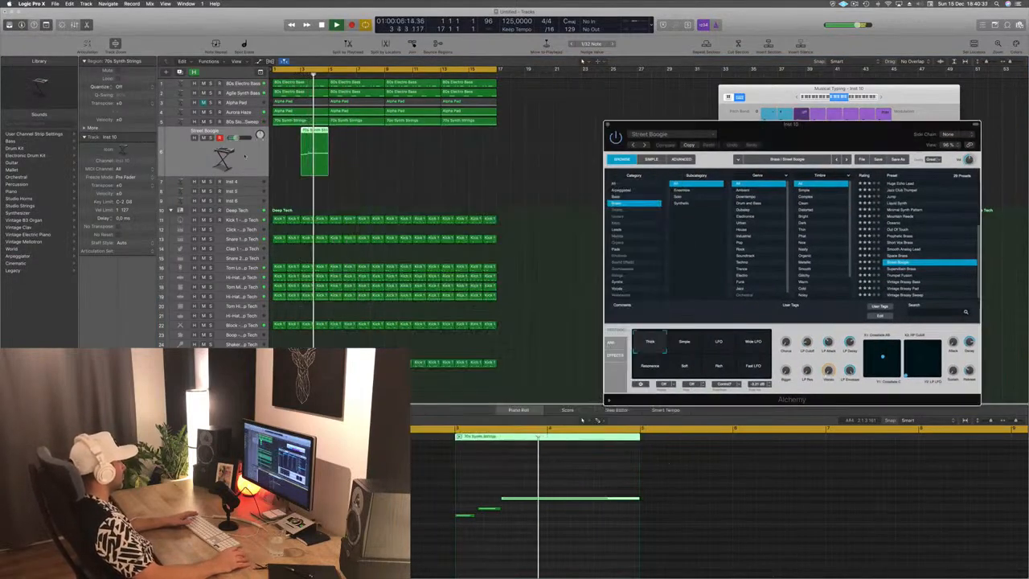
Step: Load 80s Pop Synth Brass on the duplicated track and copy its phrase region to bars 7, 11 and 15
{"action": "left_click_drag", "start_coordinate": [836, 129], "coordinate": [746, 132]}
{"action": "scroll", "coordinate": [809, 209], "scroll_direction": "up", "scroll_amount": 5}
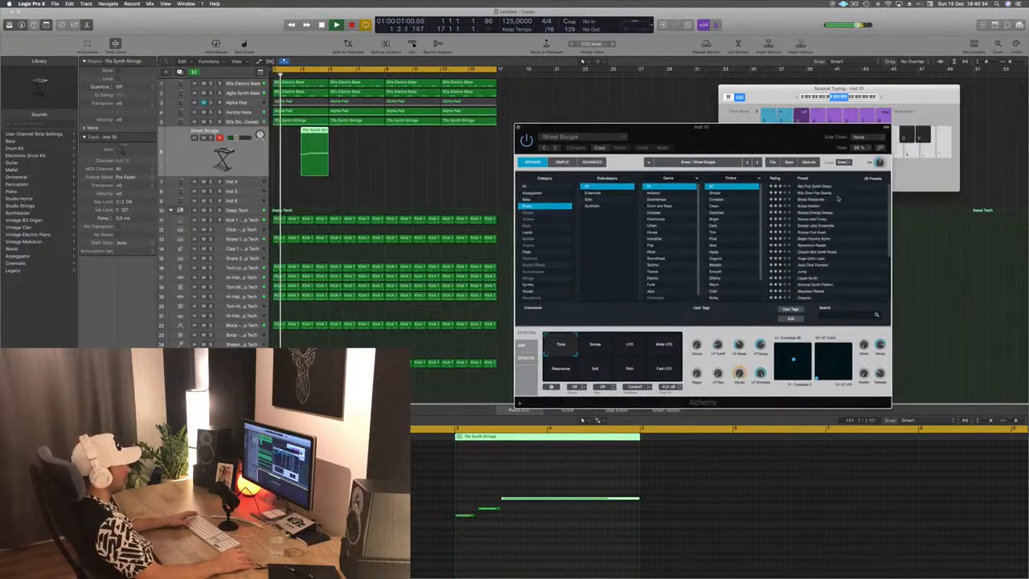
{"action": "left_click", "coordinate": [810, 187]}
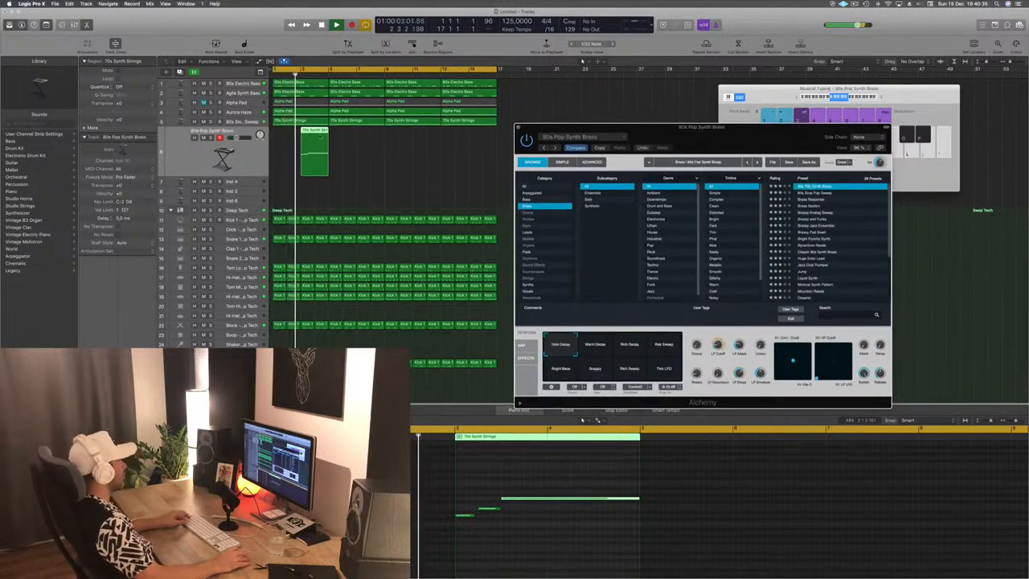
{"action": "left_click_drag", "start_coordinate": [316, 138], "coordinate": [425, 140]}
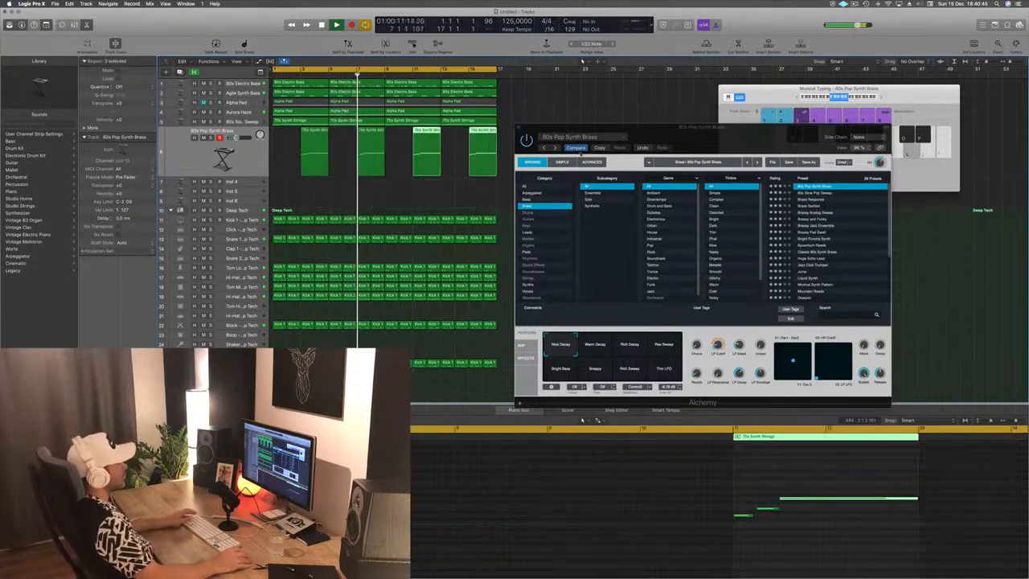
Step: Audition Brass Response, Brass Section and Brassy and Funky on the rising phrase track
{"action": "left_click", "coordinate": [809, 199]}
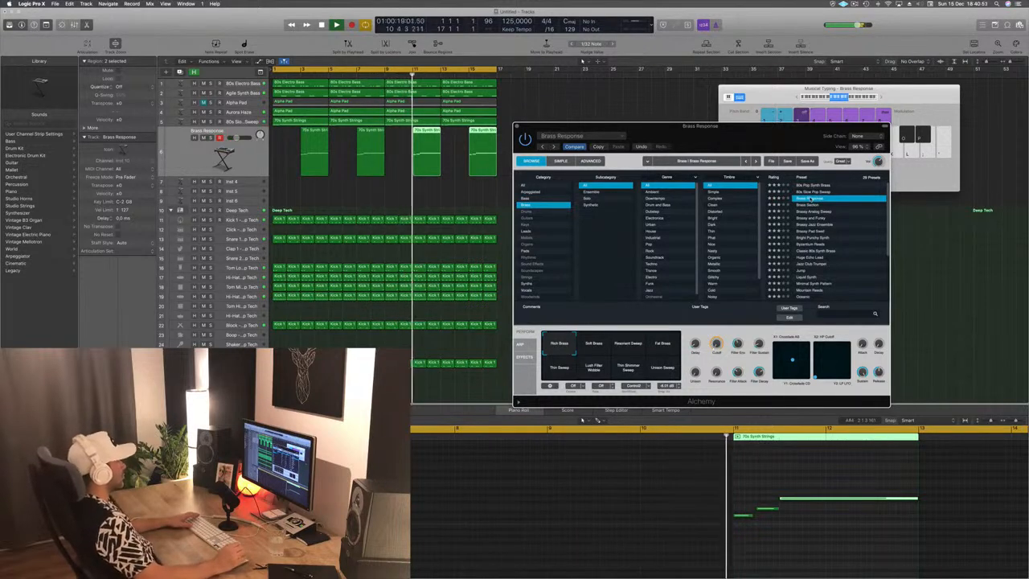
{"action": "left_click", "coordinate": [814, 204]}
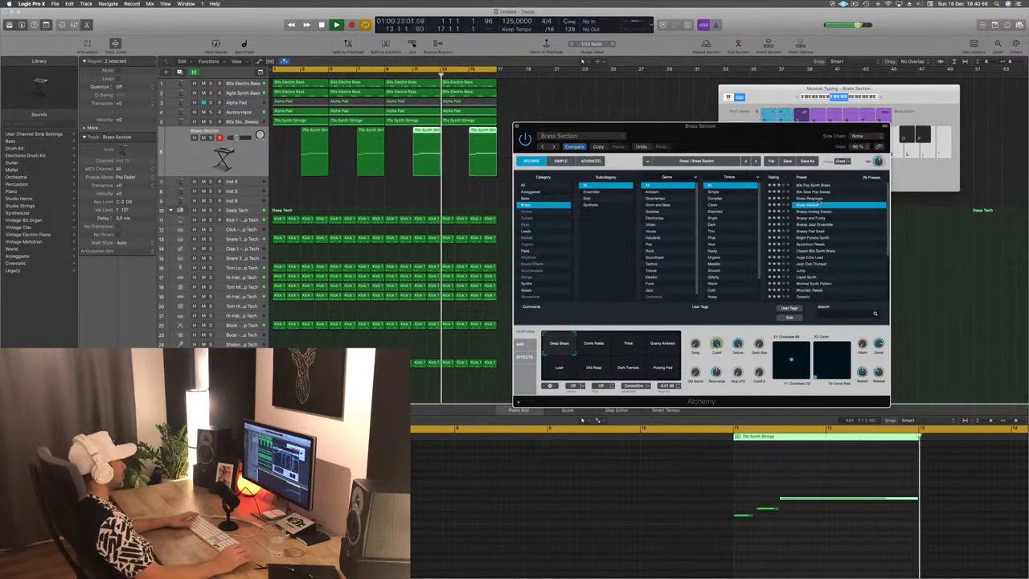
{"action": "left_click", "coordinate": [814, 218]}
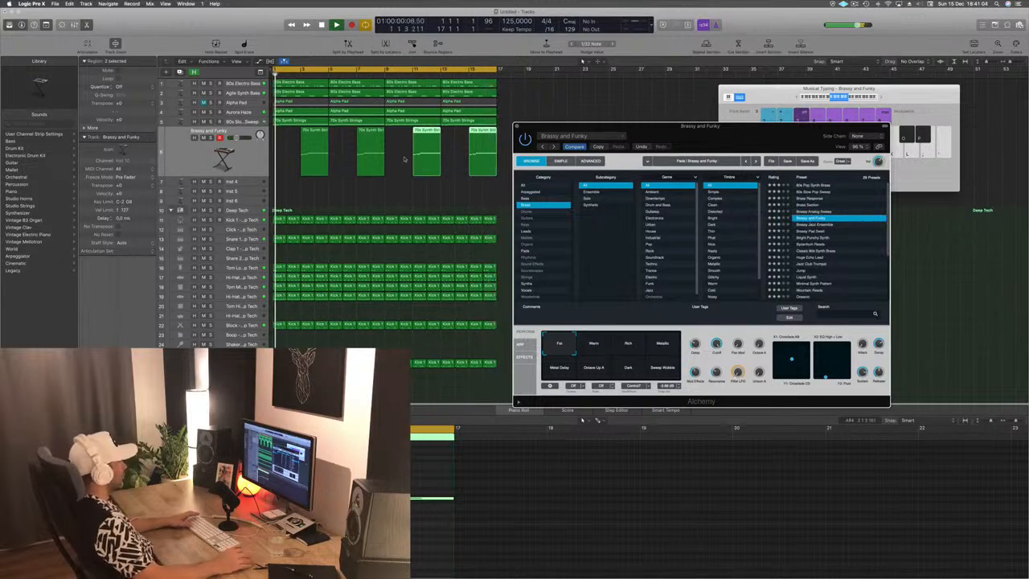
{"action": "key", "text": "Up"}
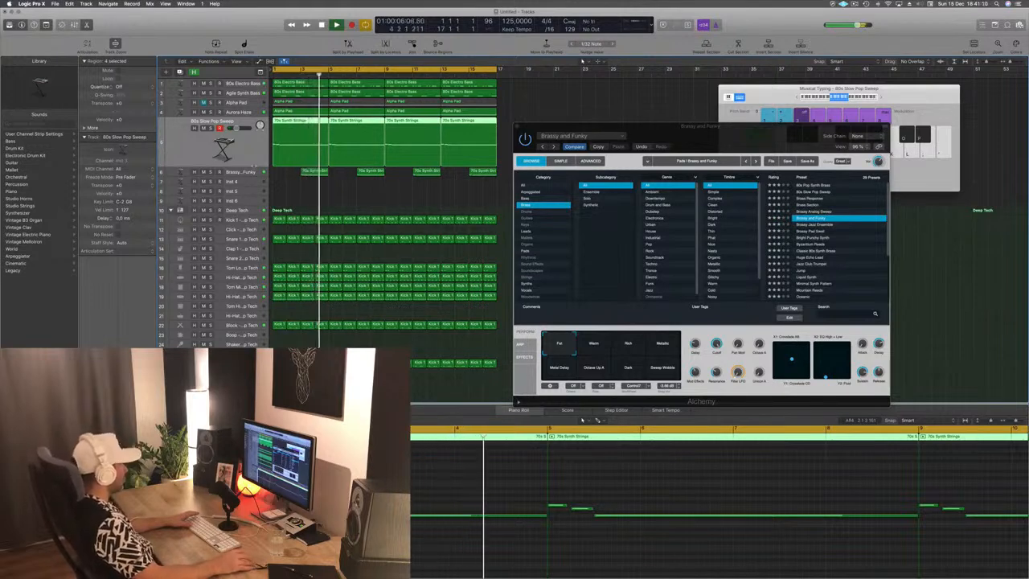
{"action": "left_click", "coordinate": [250, 171]}
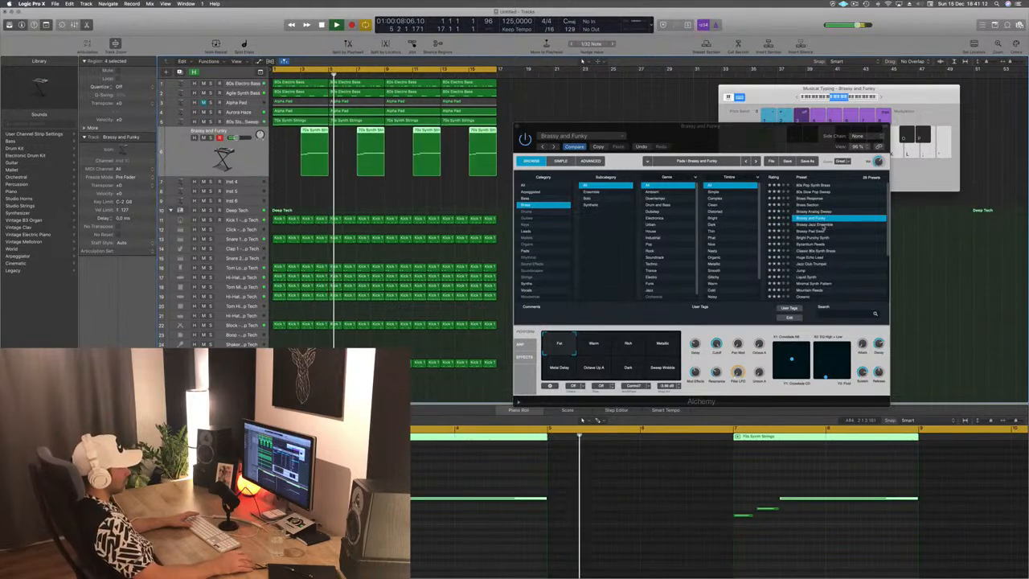
Step: Audition Brassy Jazz Ensemble, Brassy Pad Swell and Bright Punchy Synth for the rising phrase
{"action": "key", "text": "Down"}
{"action": "mouse_move", "coordinate": [778, 135]}
{"action": "left_mouse_down"}
{"action": "mouse_move", "coordinate": [789, 123]}
{"action": "mouse_move", "coordinate": [764, 123]}
{"action": "left_mouse_up"}
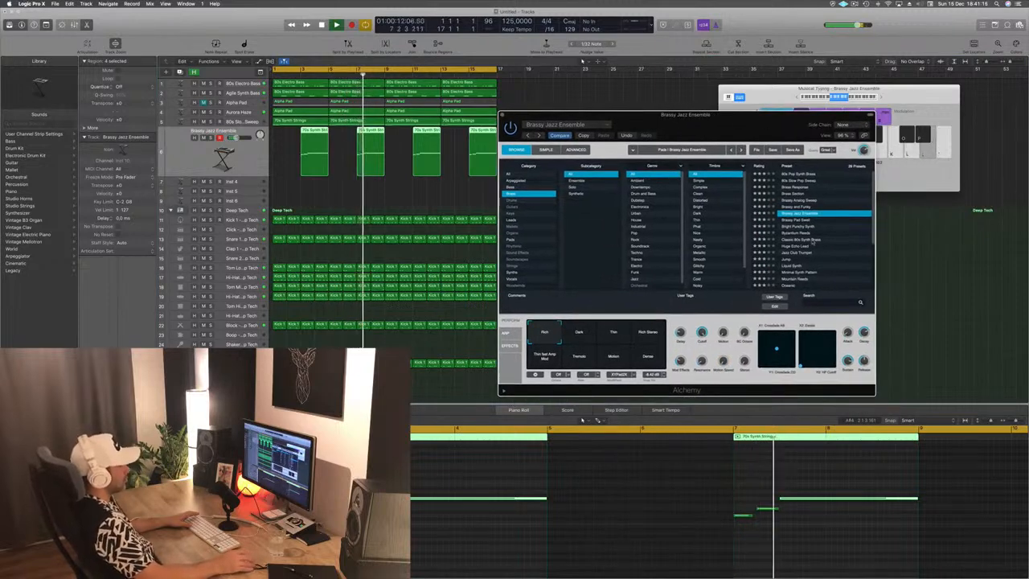
{"action": "key", "text": "Down"}
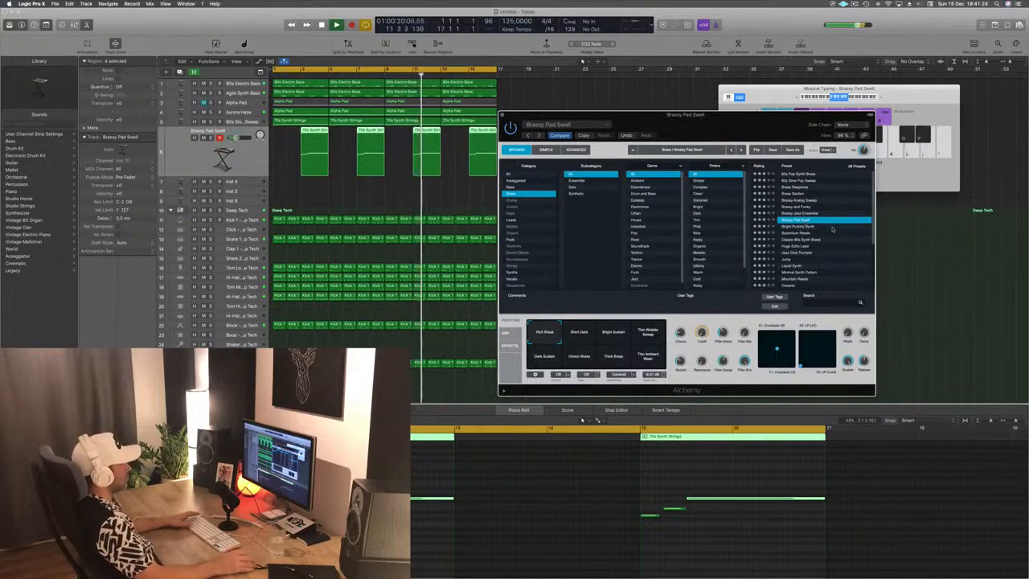
{"action": "key", "text": "Down"}
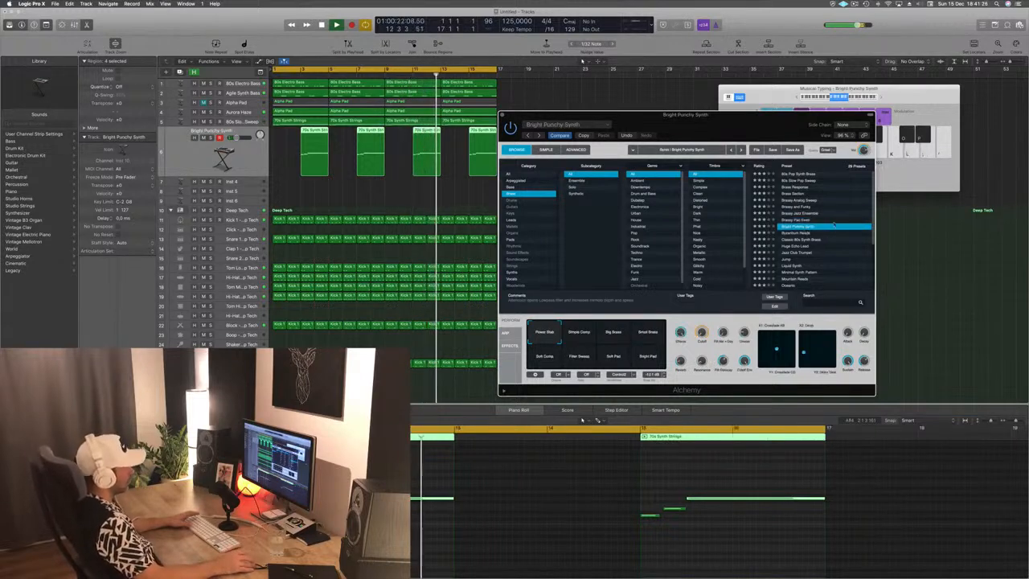
Step: Load the Classic 80s Synth Brass preset on the rising phrase track, listen to it and close the Alchemy window
{"action": "key", "text": "Down"}
{"action": "key", "text": "Down"}
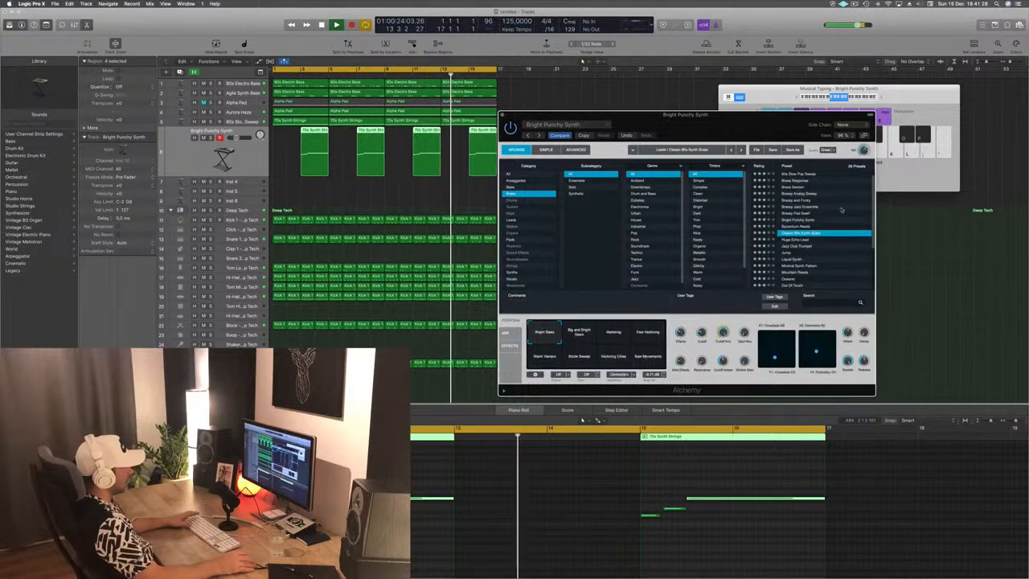
{"action": "left_click_drag", "start_coordinate": [699, 140], "coordinate": [674, 119]}
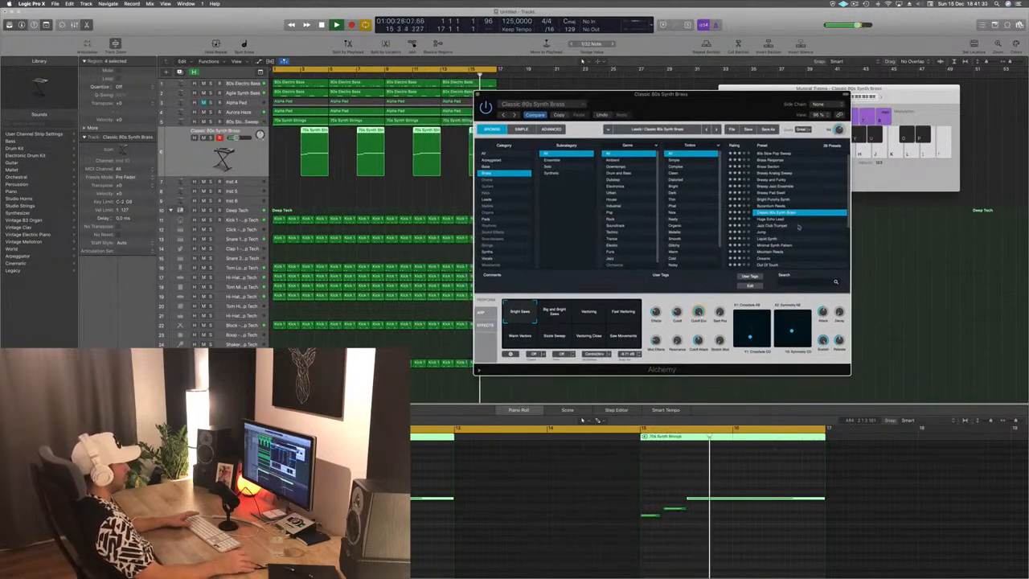
{"action": "left_click_drag", "start_coordinate": [652, 108], "coordinate": [594, 113]}
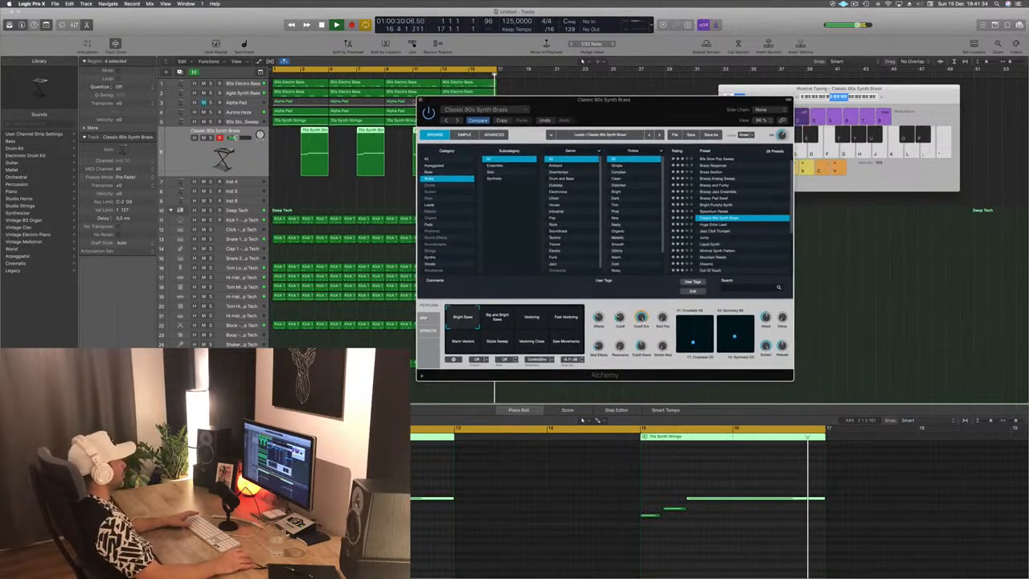
{"action": "left_click", "coordinate": [420, 99]}
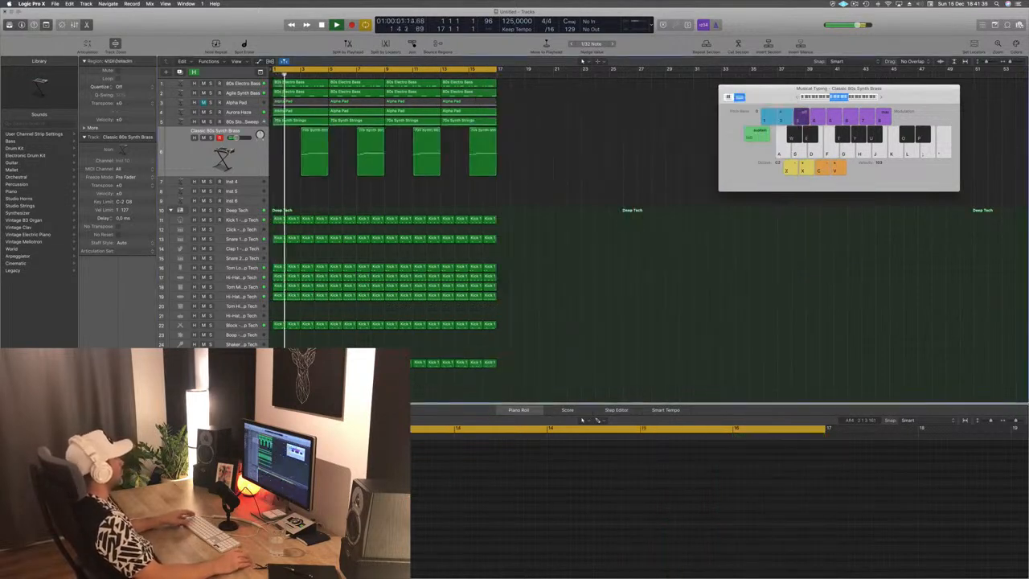
Step: Mute the Classic 80s Synth Brass track, listen to the arrangement and select the empty Inst 4 track
{"action": "key", "text": "Down"}
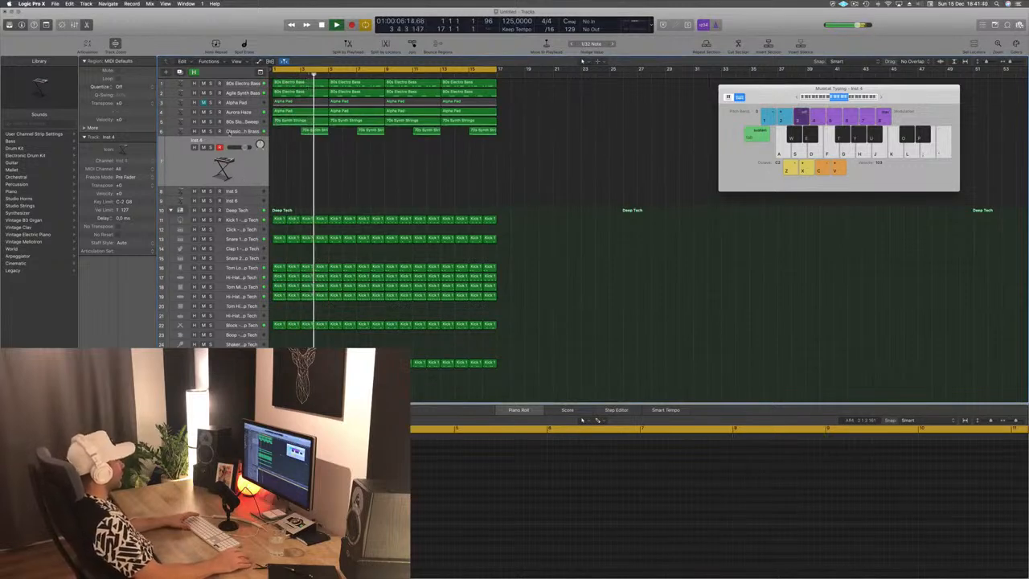
{"action": "left_click", "coordinate": [230, 132]}
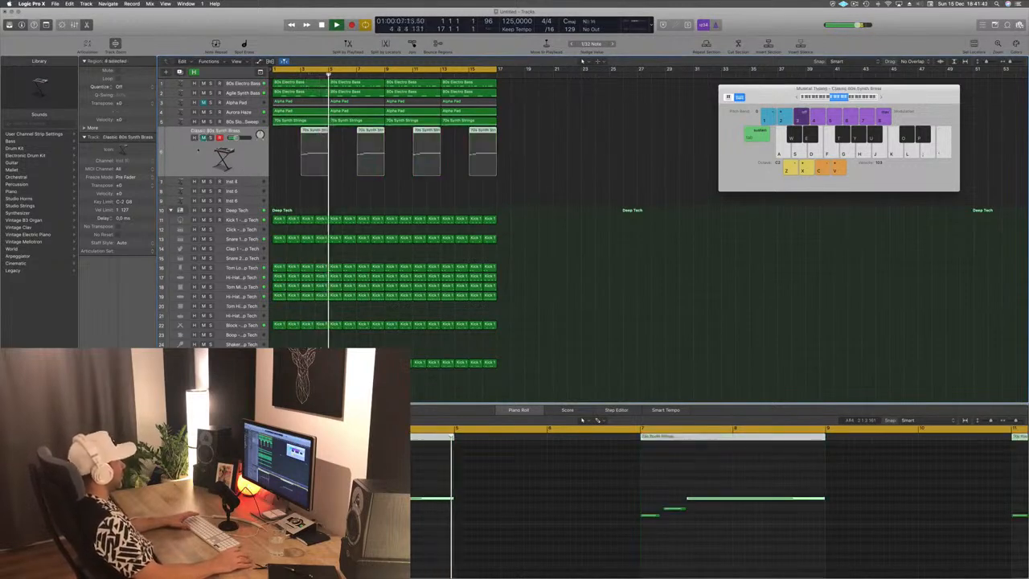
{"action": "left_click", "coordinate": [249, 182]}
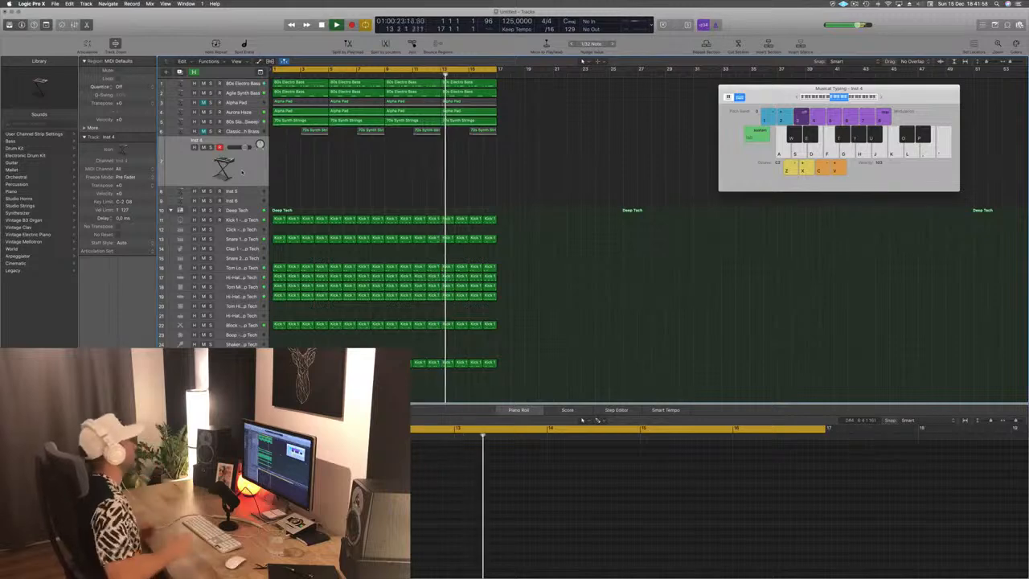
Step: Copy the first 80s Electro Bass region to bar 1 of the Inst 4 track and return to the start
{"action": "left_click", "coordinate": [287, 84]}
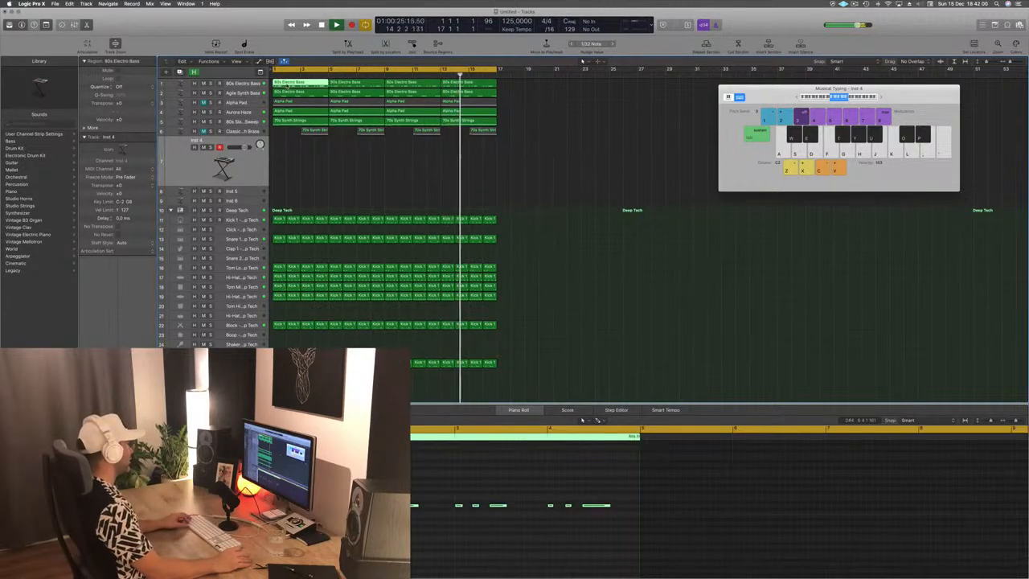
{"action": "left_click_drag", "start_coordinate": [287, 85], "coordinate": [288, 172]}
{"action": "key", "text": "Return"}
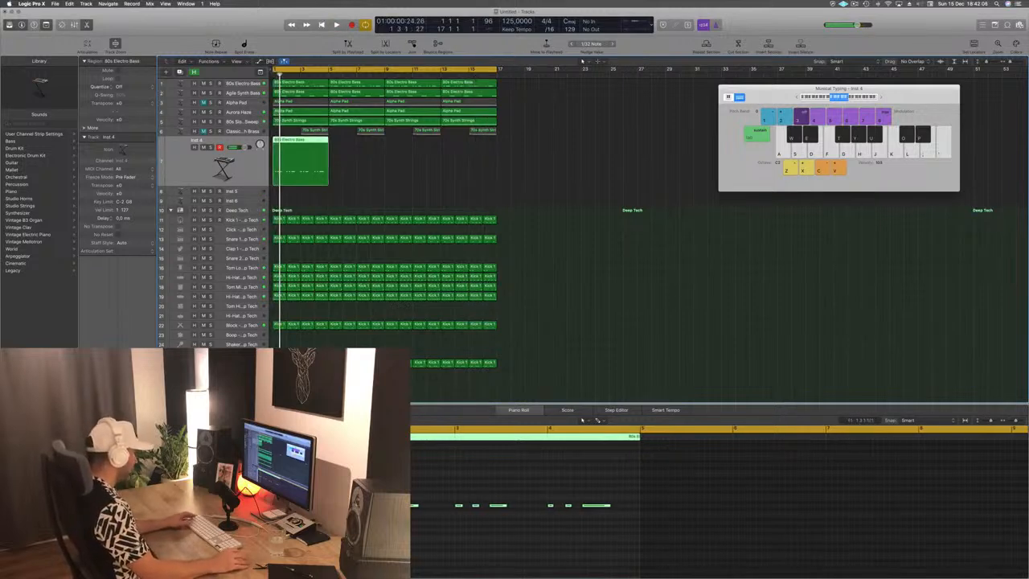
Step: Shorten the long notes in the copied Inst 4 region to short stabs and raise the pitch of the whole phrase
{"action": "left_click", "coordinate": [353, 524]}
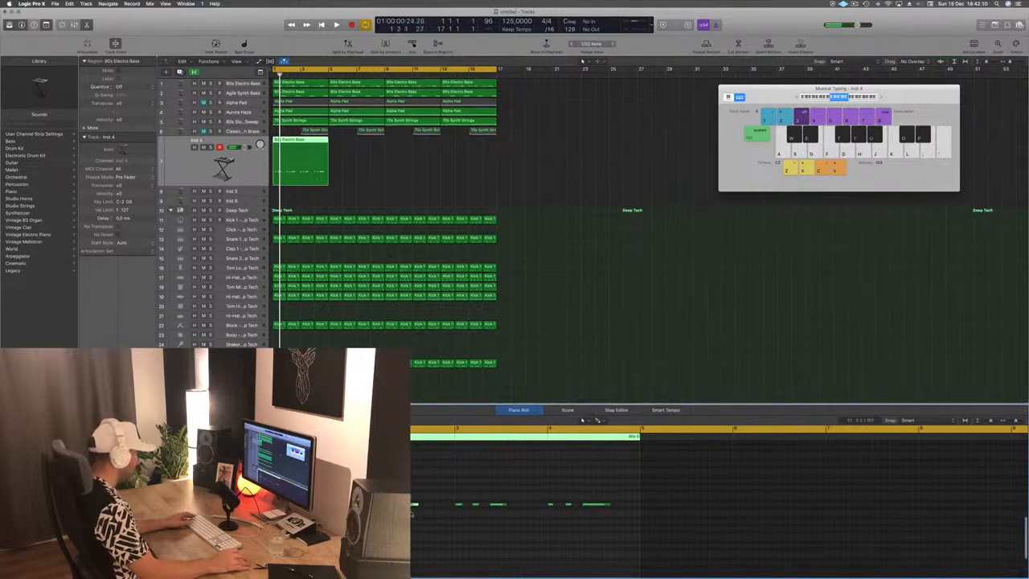
{"action": "left_click_drag", "start_coordinate": [416, 505], "coordinate": [394, 508]}
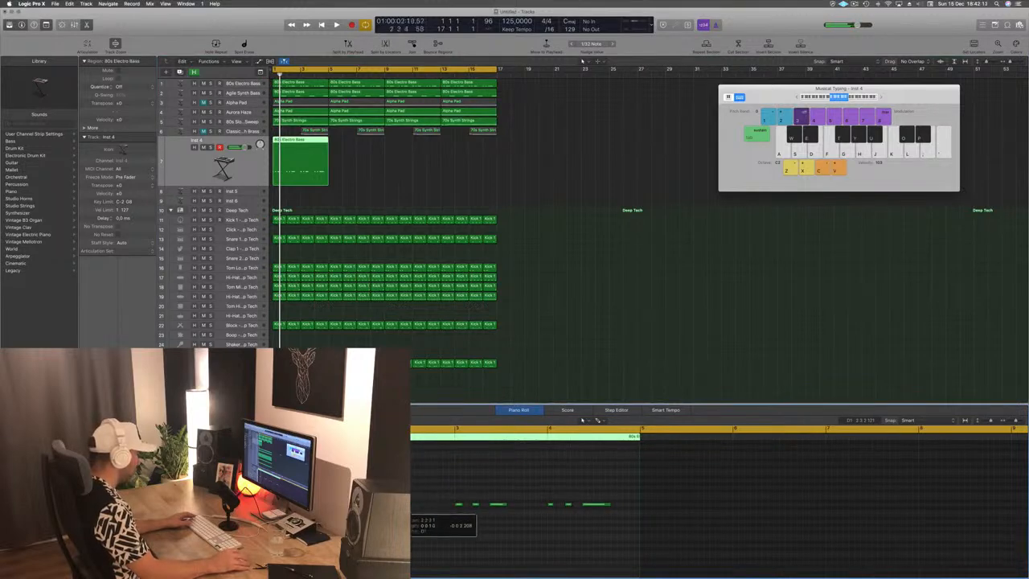
{"action": "left_click_drag", "start_coordinate": [506, 506], "coordinate": [496, 508]}
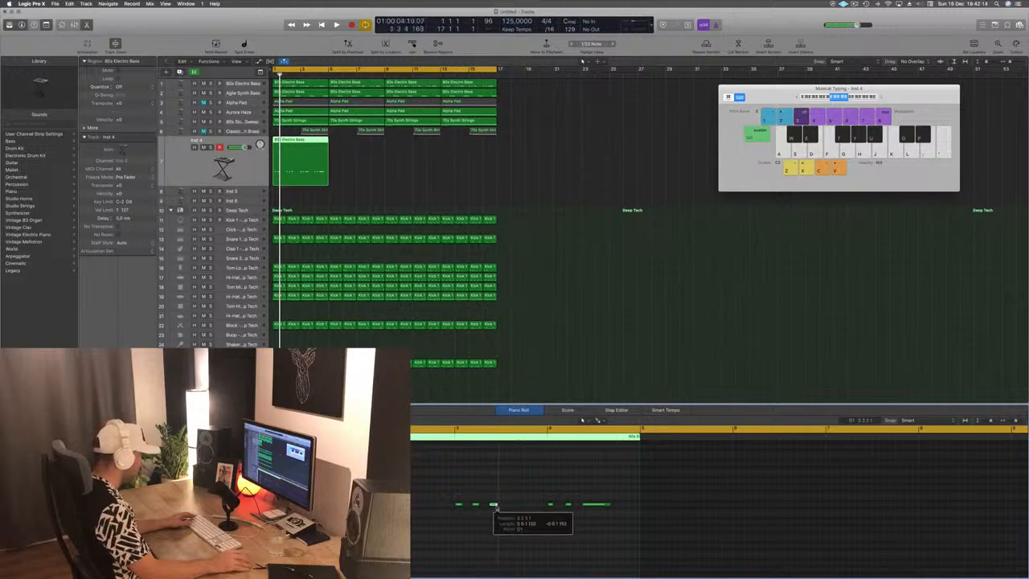
{"action": "left_click", "coordinate": [597, 505]}
{"action": "left_click_drag", "start_coordinate": [611, 505], "coordinate": [586, 505]}
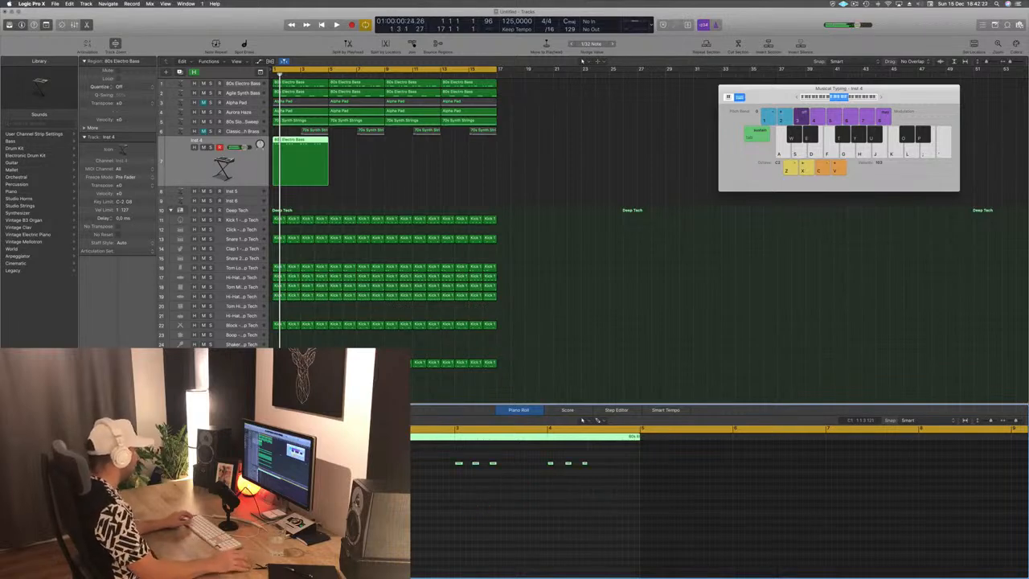
Step: Duplicate the Inst 4 phrase's notes at a higher pitch as a second voice and play back the result
{"action": "scroll", "coordinate": [582, 420], "scroll_direction": "up", "scroll_amount": 1}
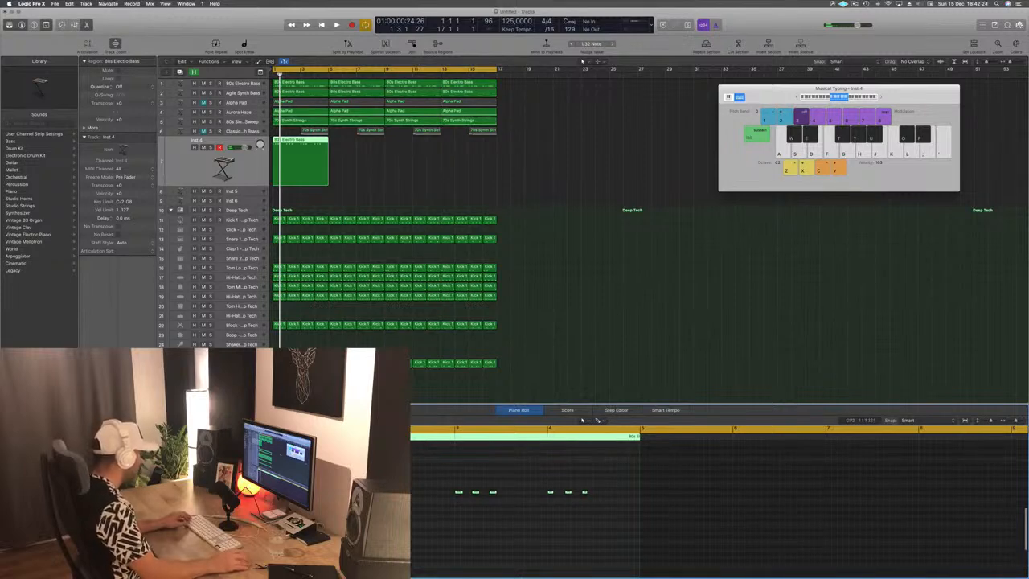
{"action": "left_click_drag", "start_coordinate": [275, 491], "coordinate": [275, 483]}
{"action": "key", "text": "space"}
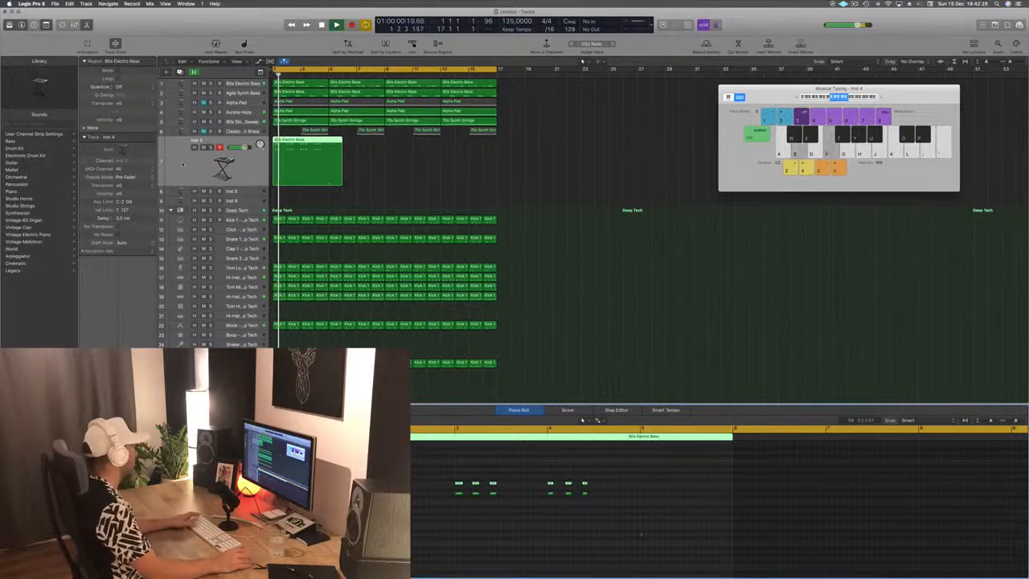
{"action": "key", "text": "space"}
{"action": "key", "text": "space"}
{"action": "key", "text": "space"}
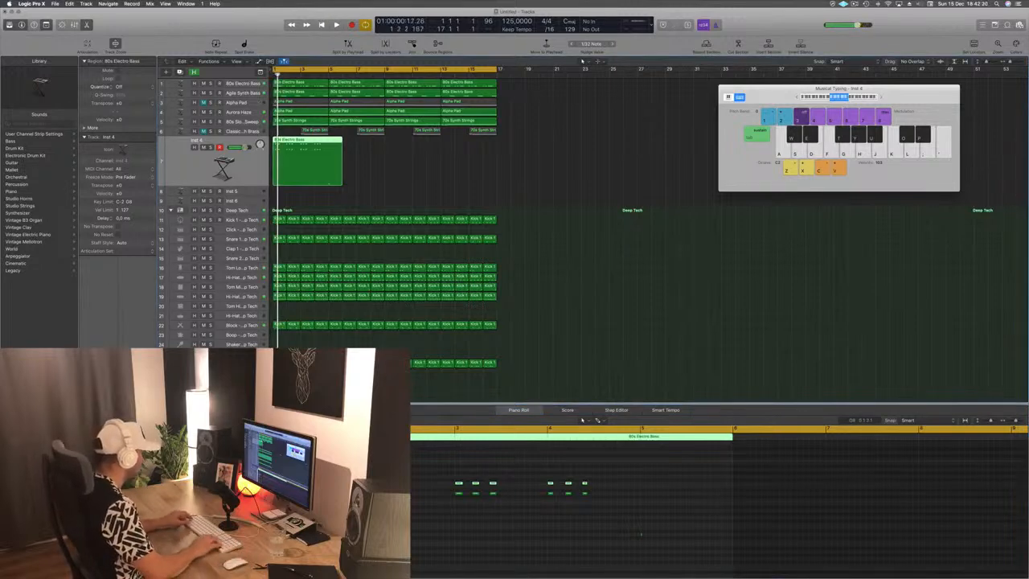
{"action": "key", "text": "space"}
{"action": "key", "text": "f"}
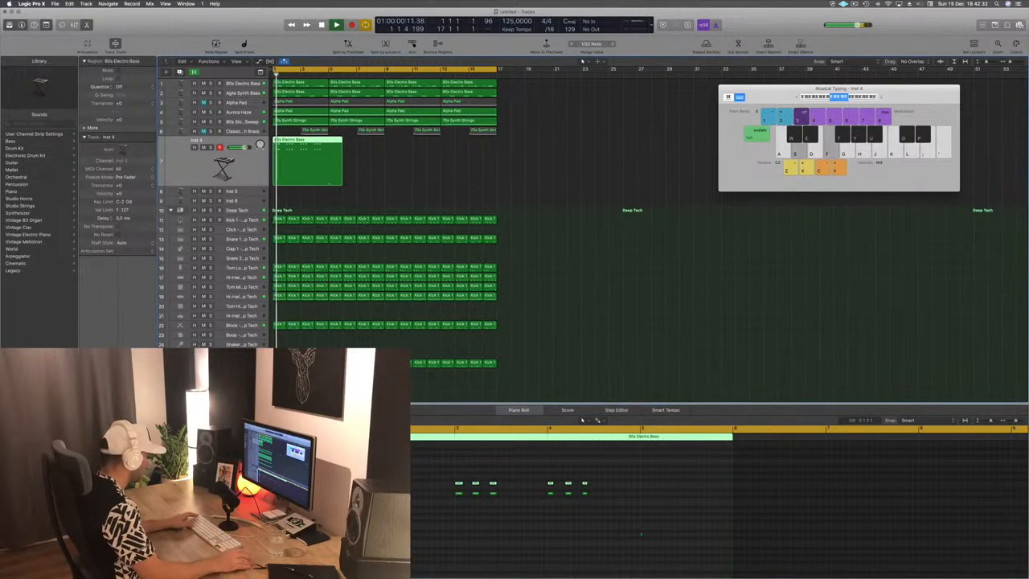
Step: Transpose the upper row of notes in the Inst 4 region further up and listen to the new interval
{"action": "key", "text": "space"}
{"action": "left_click_drag", "start_coordinate": [616, 470], "coordinate": [411, 486]}
{"action": "key", "text": "alt+Up"}
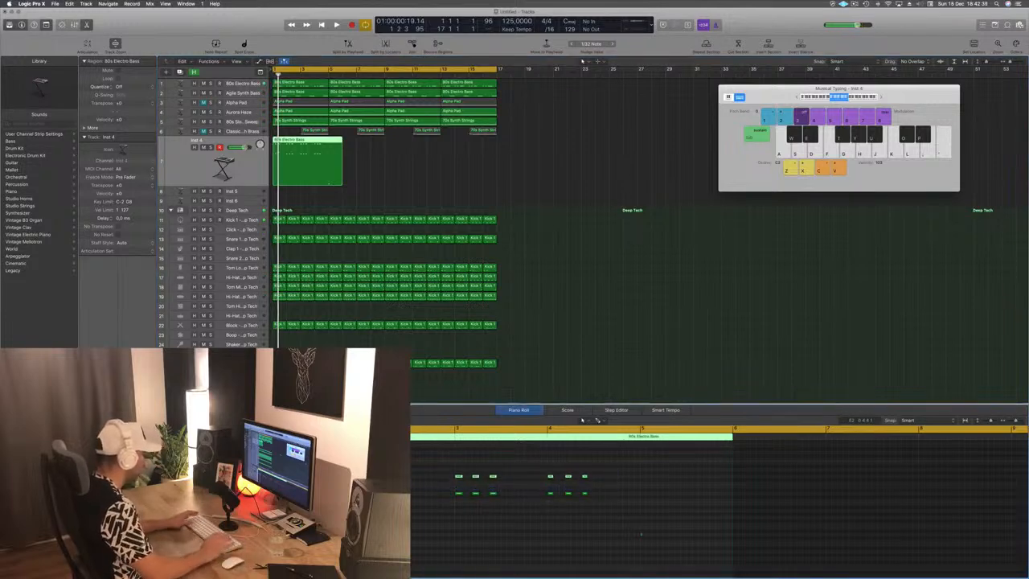
{"action": "key", "text": "space"}
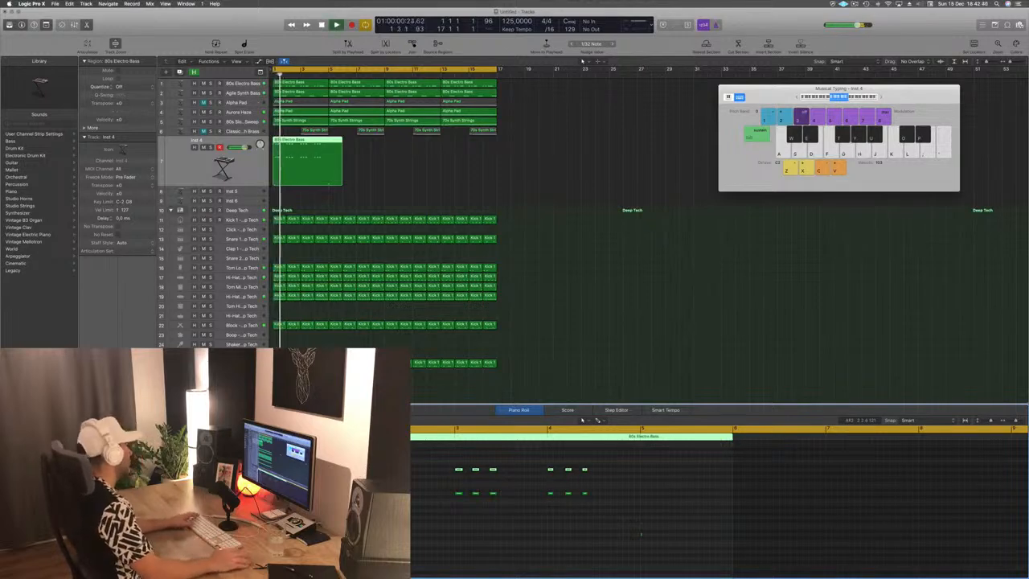
{"action": "key", "text": "space"}
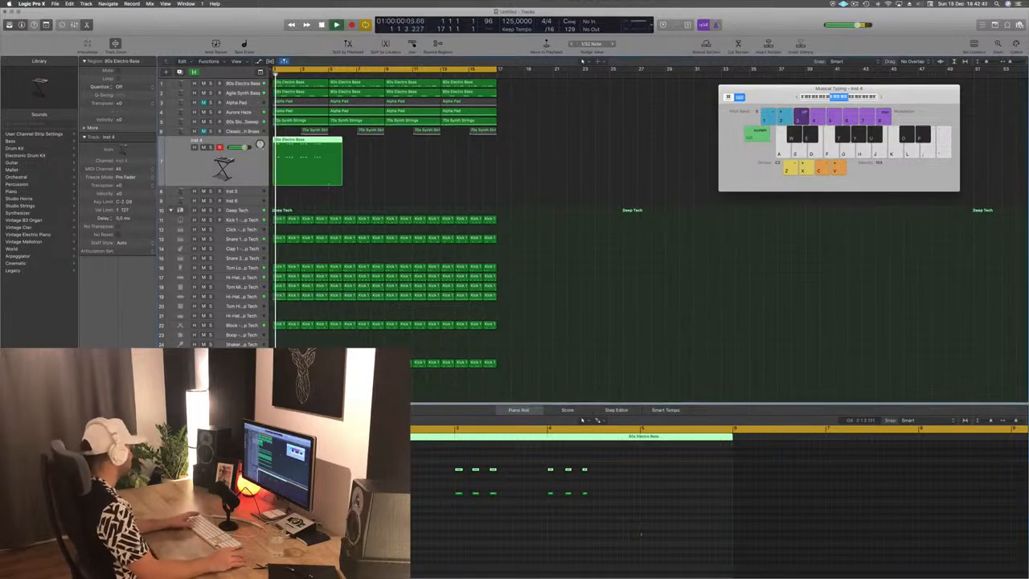
Step: Audition Alchemy's Synth Pluck, Minimal Arp and Dark Arp variations on the Inst 4 phrase
{"action": "key", "text": "v"}
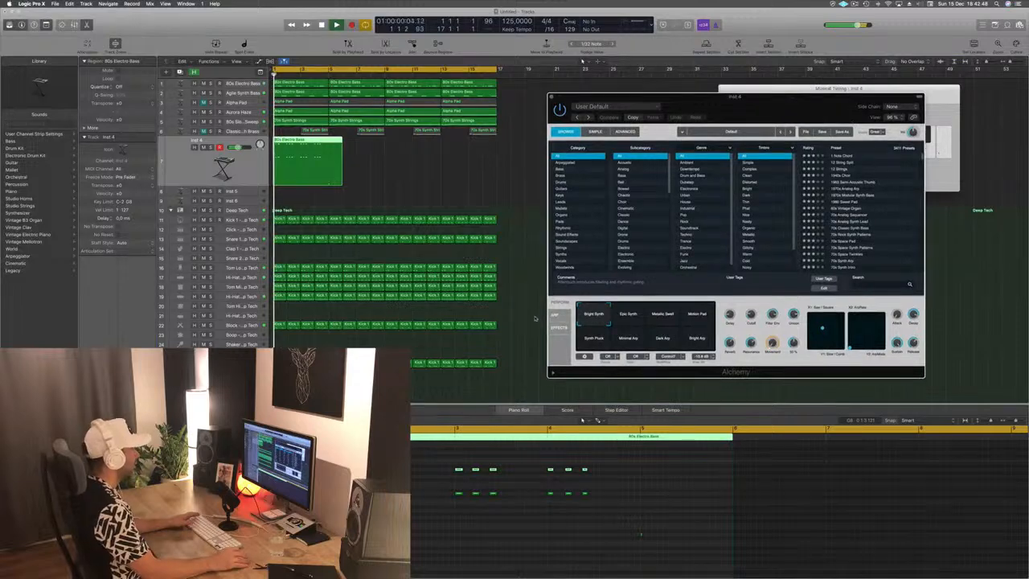
{"action": "left_click", "coordinate": [586, 344]}
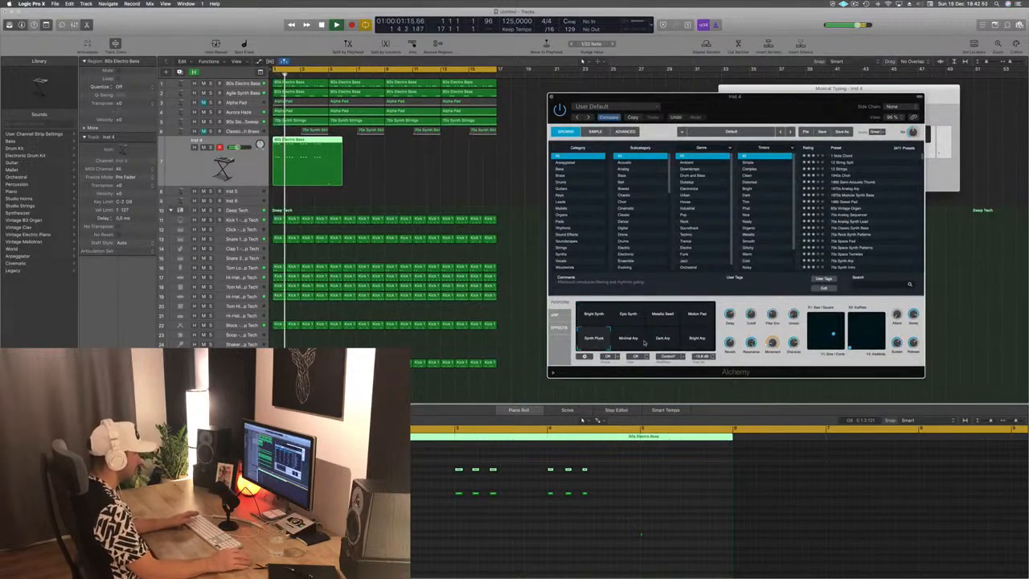
{"action": "left_click", "coordinate": [628, 339]}
{"action": "key", "text": "space"}
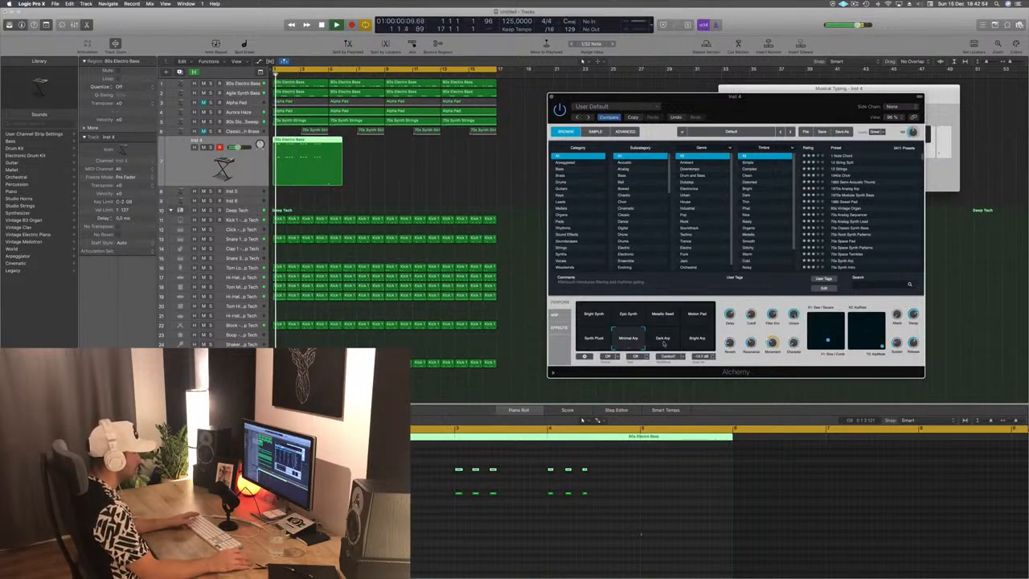
{"action": "left_click", "coordinate": [664, 342]}
{"action": "left_click", "coordinate": [628, 340]}
{"action": "key", "text": "space"}
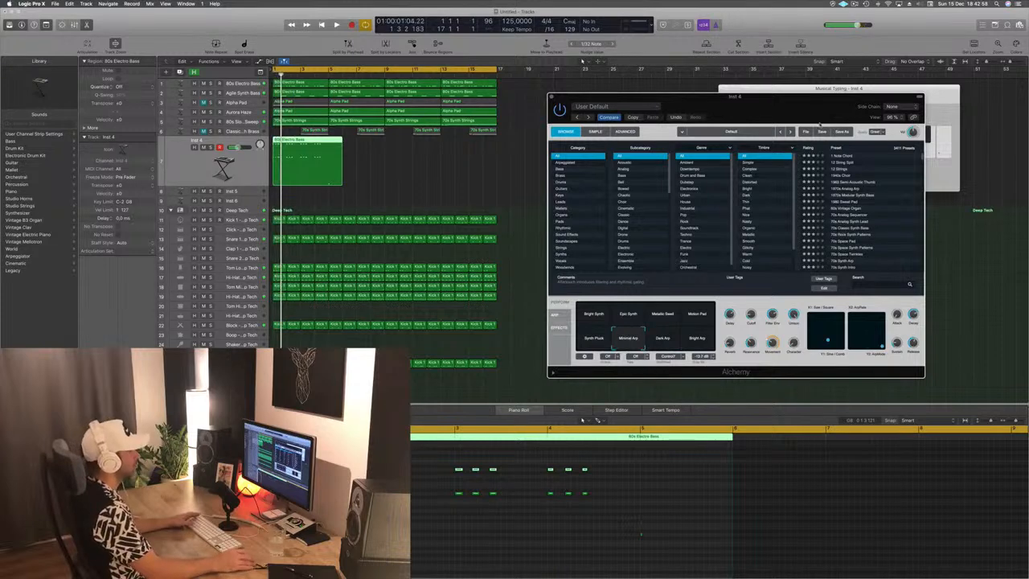
Step: Search the Alchemy presets for plucks and audition Brassy Glass Bells and Breaking Bass on the phrase
{"action": "left_click_drag", "start_coordinate": [838, 111], "coordinate": [728, 105]}
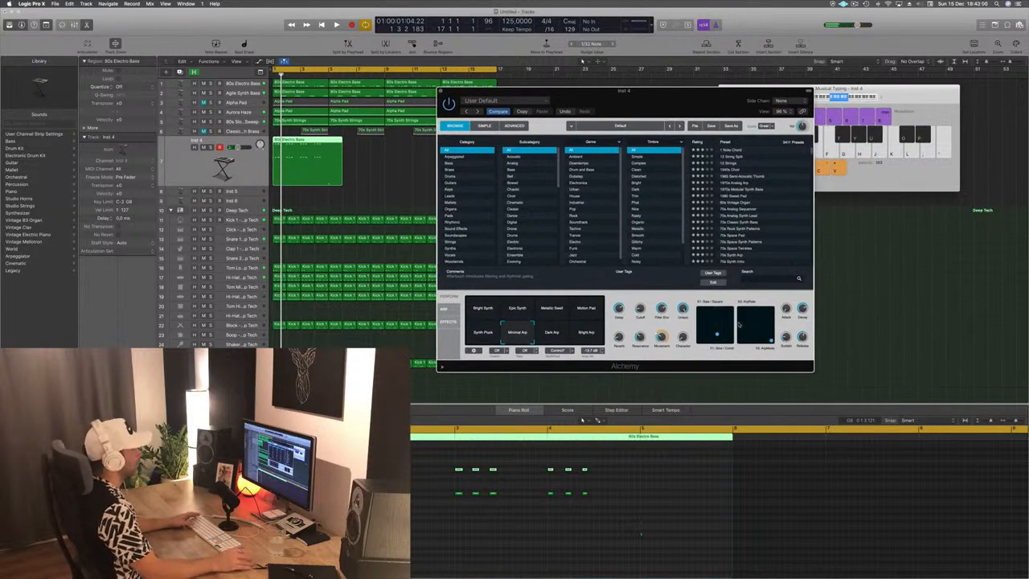
{"action": "type", "text": "plucks"}
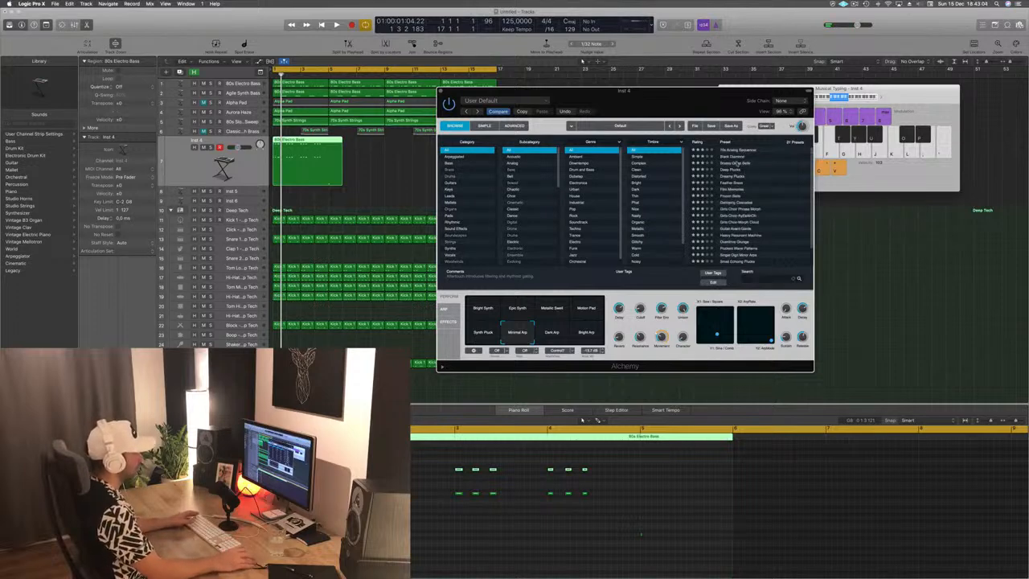
{"action": "key", "text": "Return"}
{"action": "key", "text": "space"}
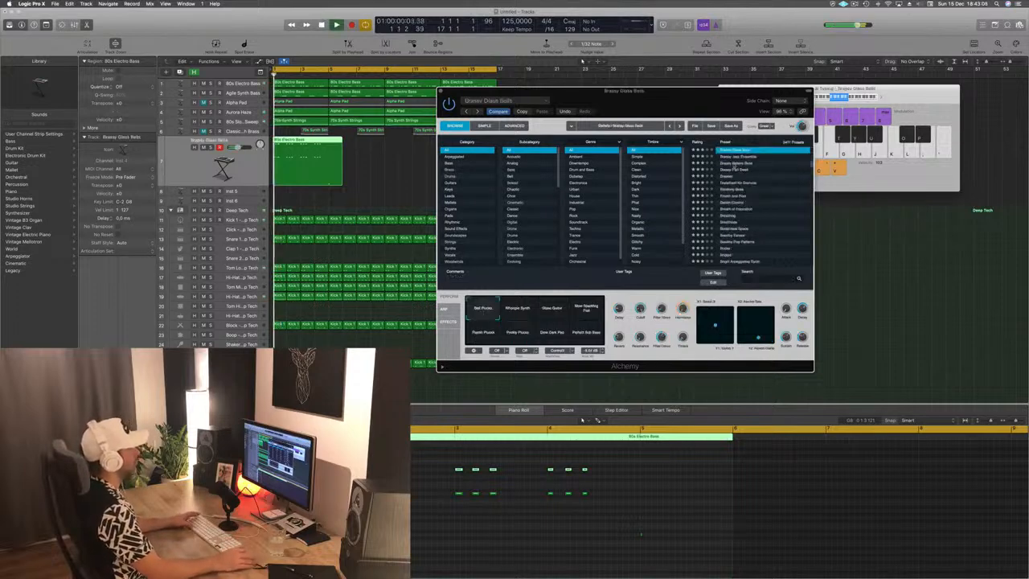
{"action": "left_click", "coordinate": [735, 189]}
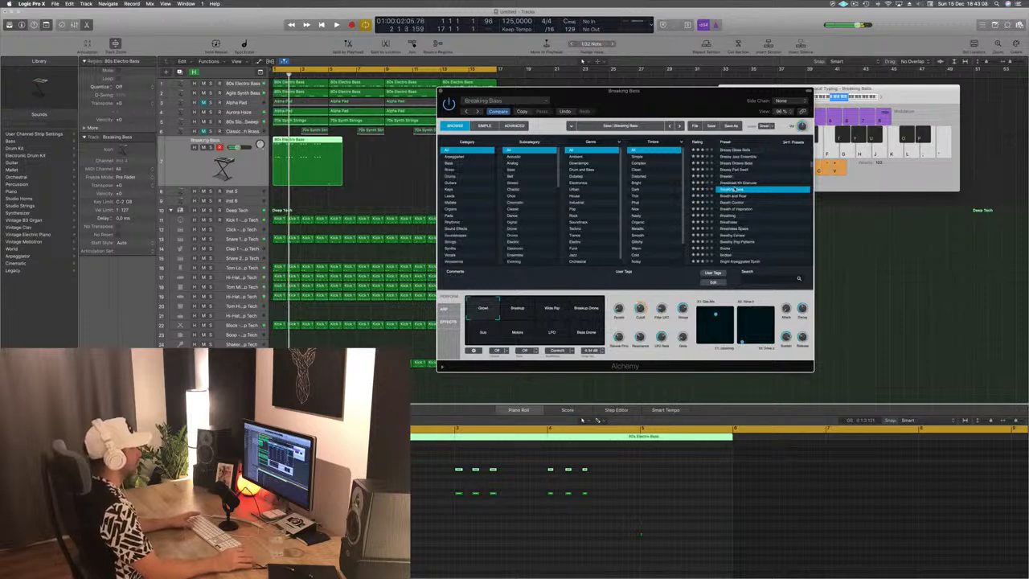
{"action": "key", "text": "space"}
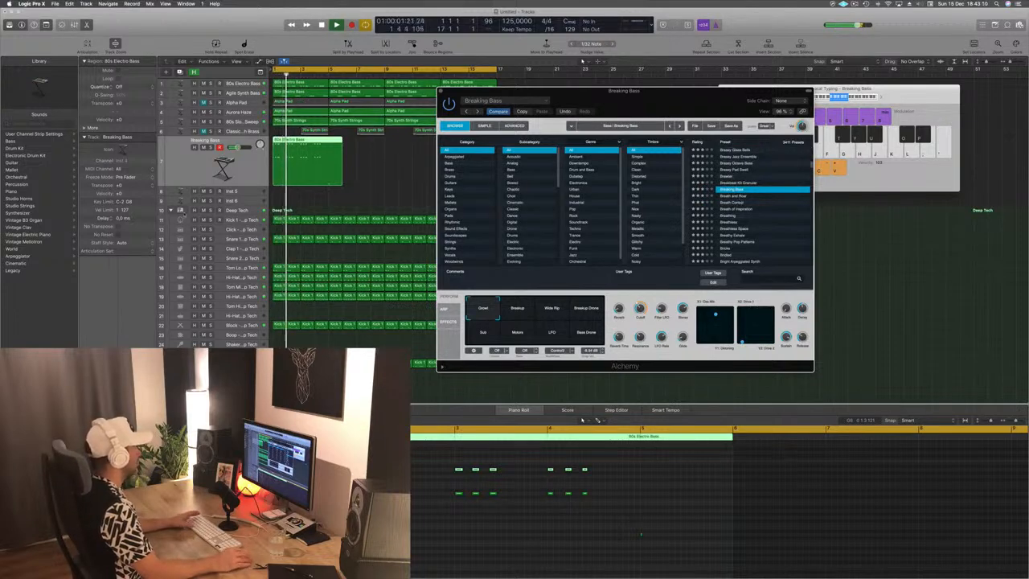
{"action": "key", "text": "space"}
{"action": "key", "text": "space"}
{"action": "left_click", "coordinate": [190, 170]}
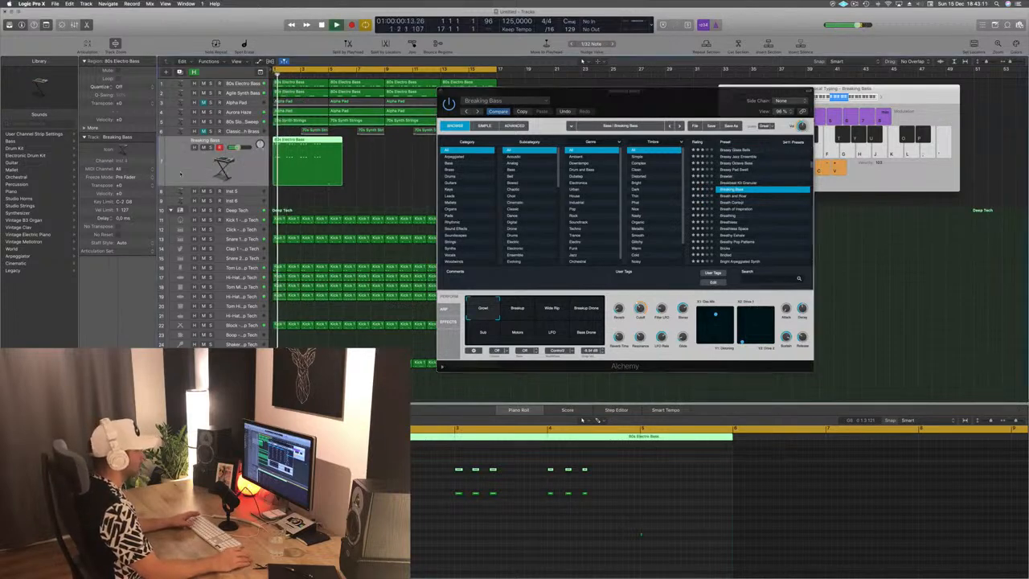
Step: Search the Alchemy presets for pluck, load 80s Simple Synth Patterns and listen to it with the arrangement
{"action": "left_click", "coordinate": [754, 279]}
{"action": "left_click", "coordinate": [754, 279]}
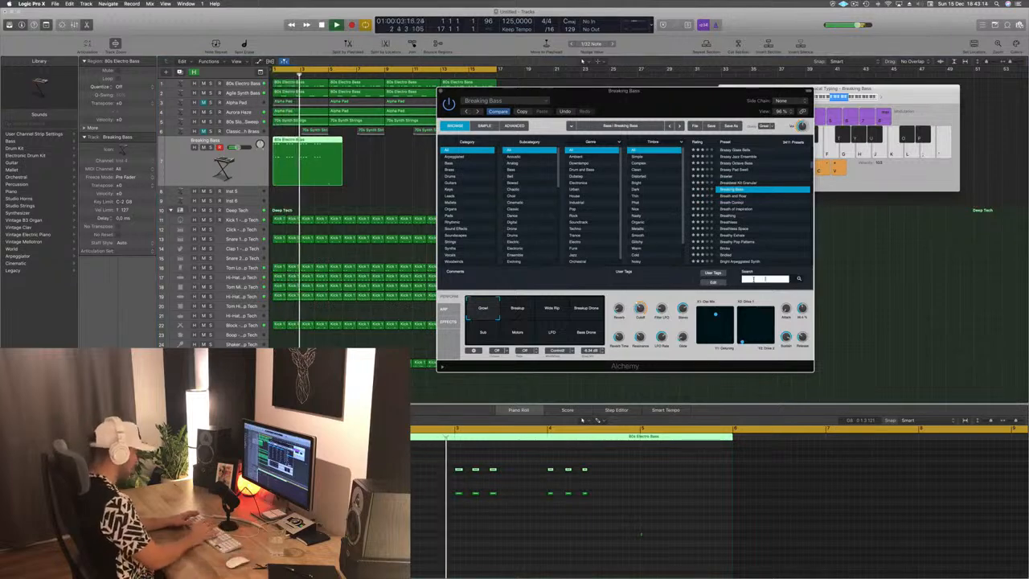
{"action": "type", "text": "plu"}
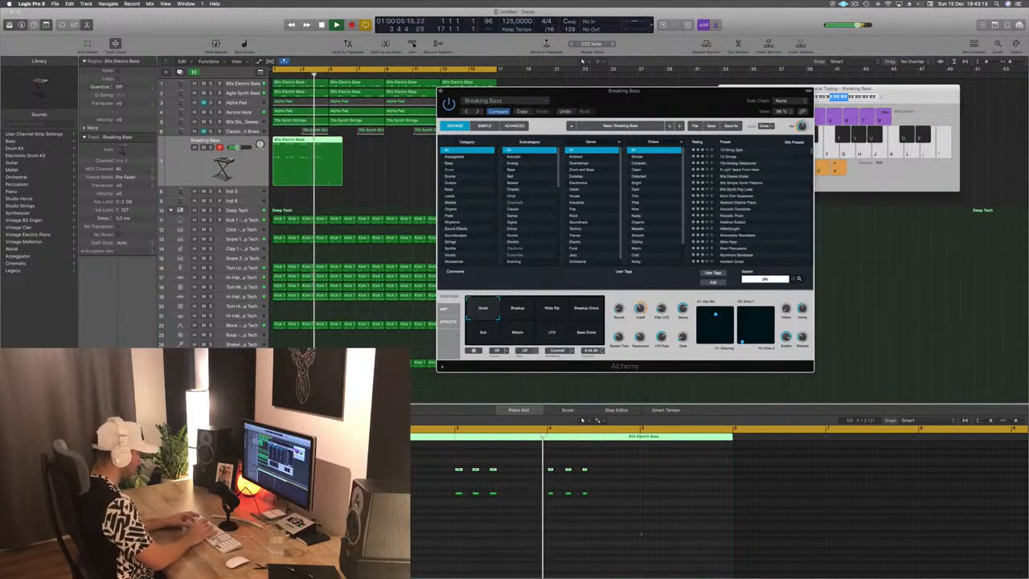
{"action": "type", "text": "ck"}
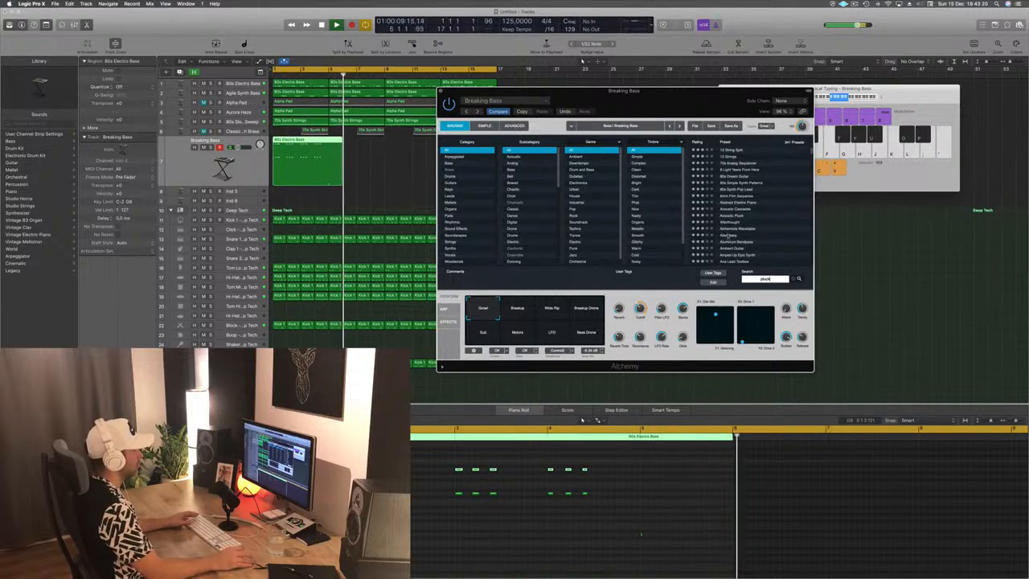
{"action": "left_click", "coordinate": [740, 183]}
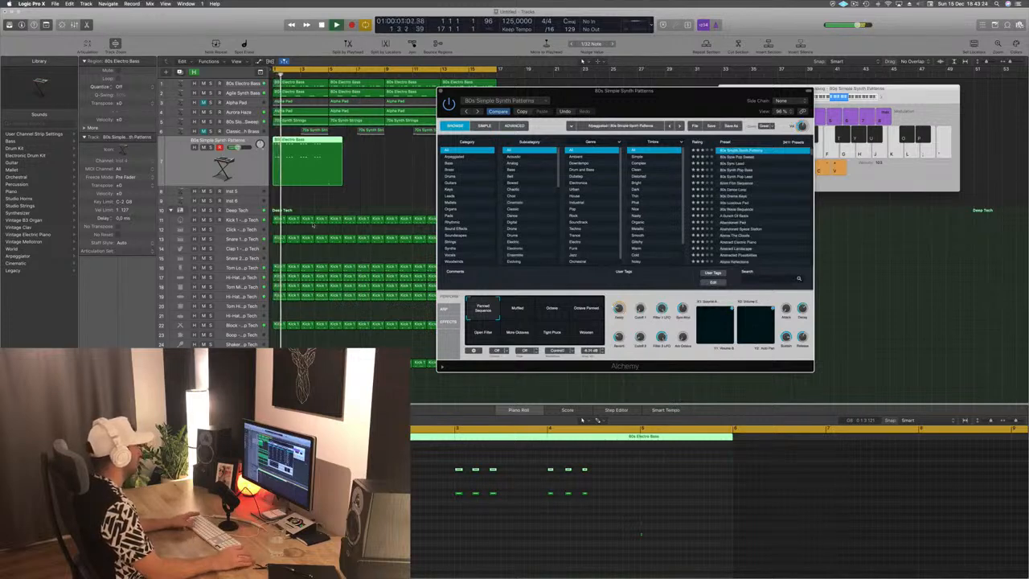
{"action": "left_click", "coordinate": [197, 162]}
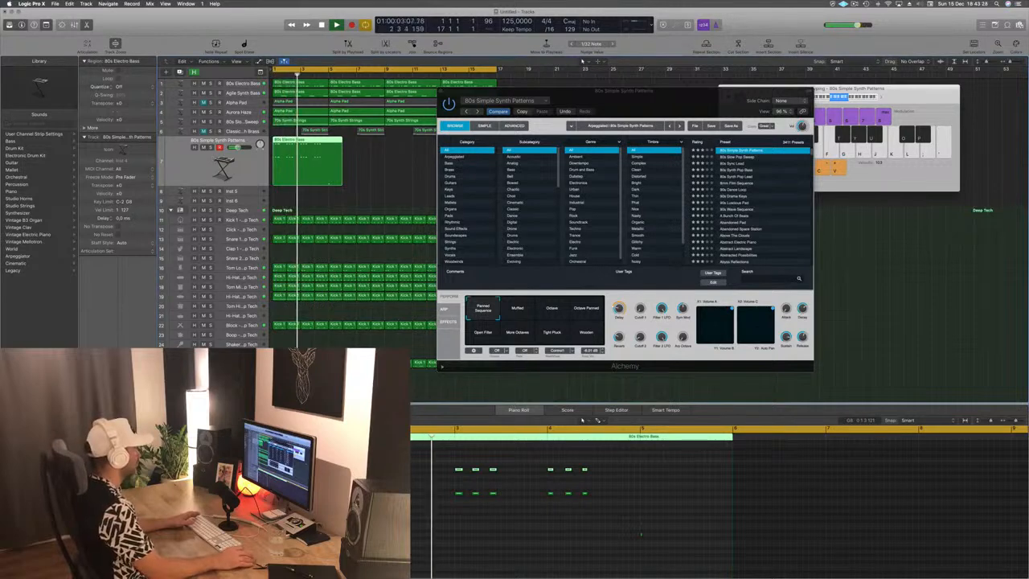
Step: Stop playback and search the Alchemy presets for plucks
{"action": "left_click", "coordinate": [756, 280]}
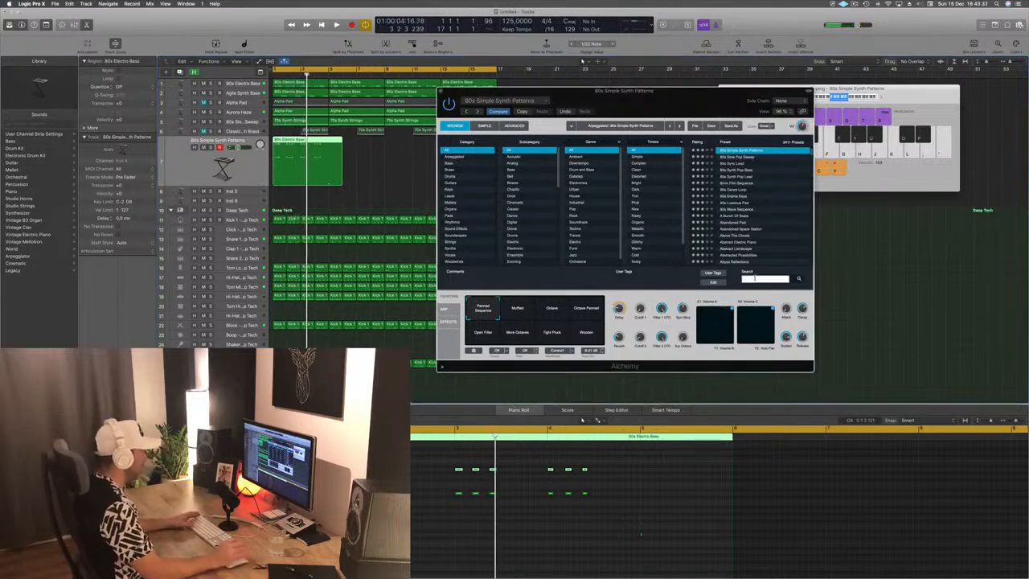
{"action": "left_click", "coordinate": [755, 278]}
{"action": "type", "text": "plo"}
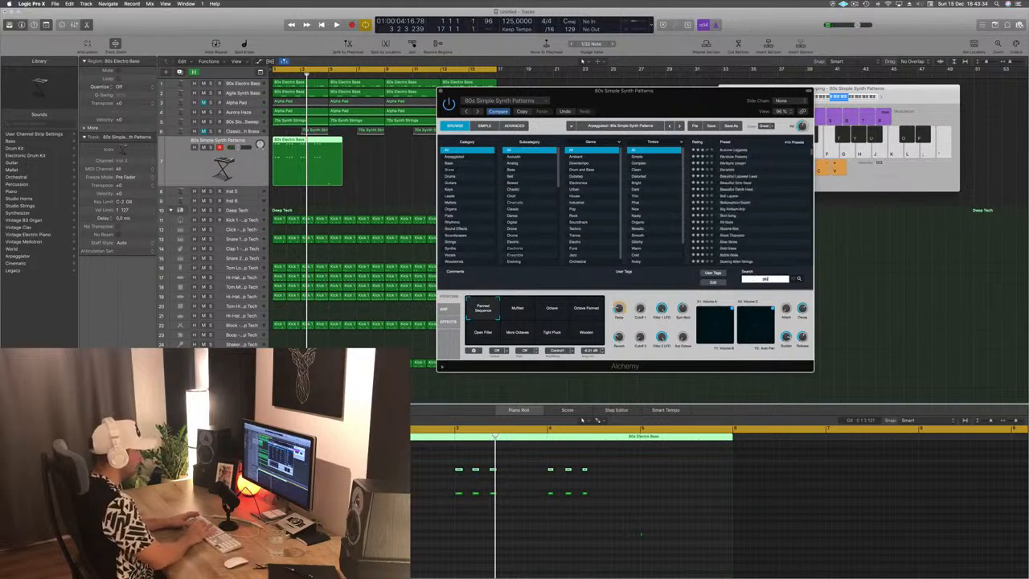
{"action": "type", "text": "ck"}
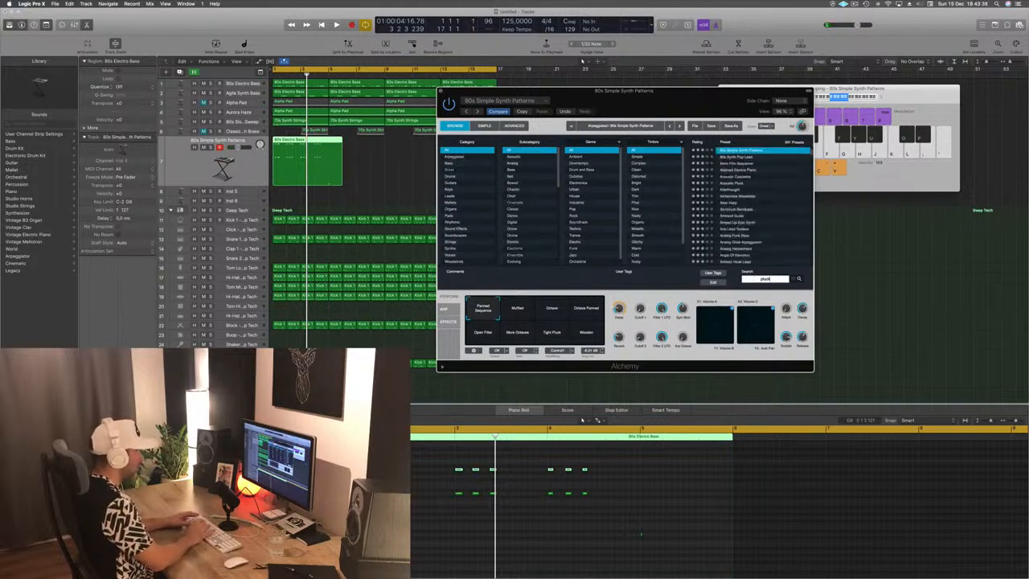
{"action": "type", "text": "s"}
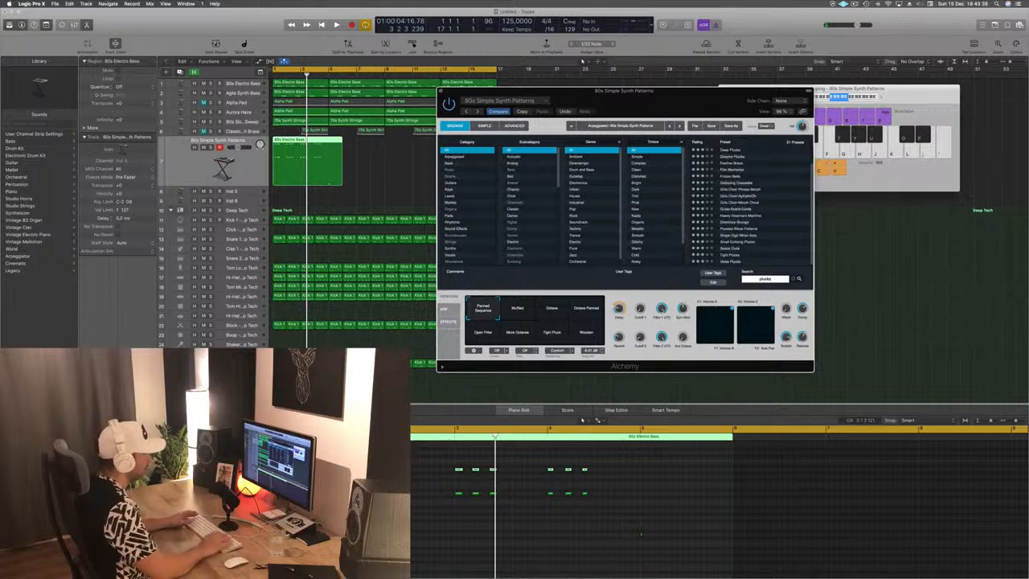
Step: Correct the preset search to pluck, cut the phrase region at bar 5 and delete the leftover bar after it
{"action": "key", "text": "BackSpace"}
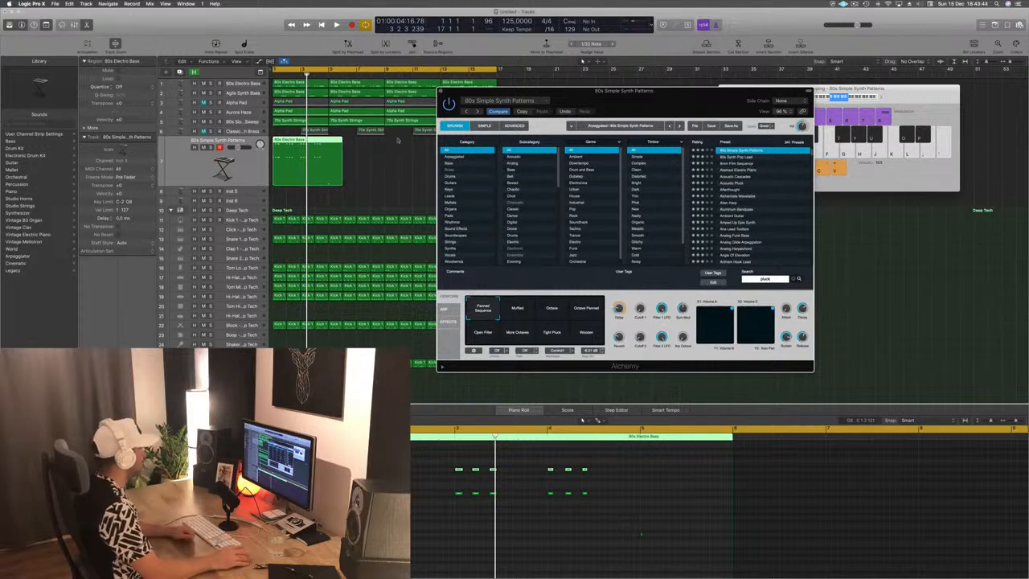
{"action": "double_click", "coordinate": [328, 142], "text": "super"}
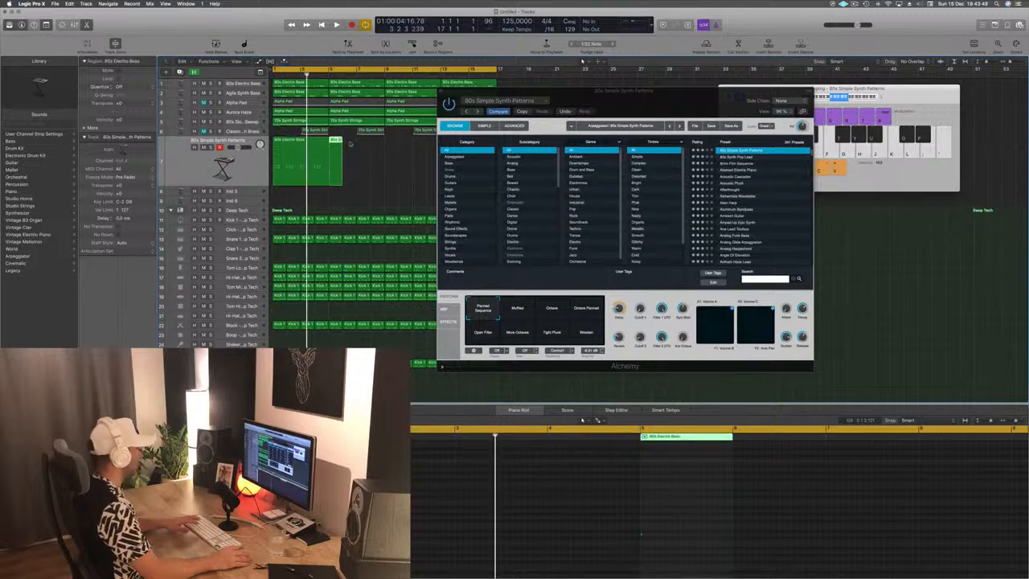
{"action": "key", "text": "Delete"}
{"action": "left_click", "coordinate": [296, 144]}
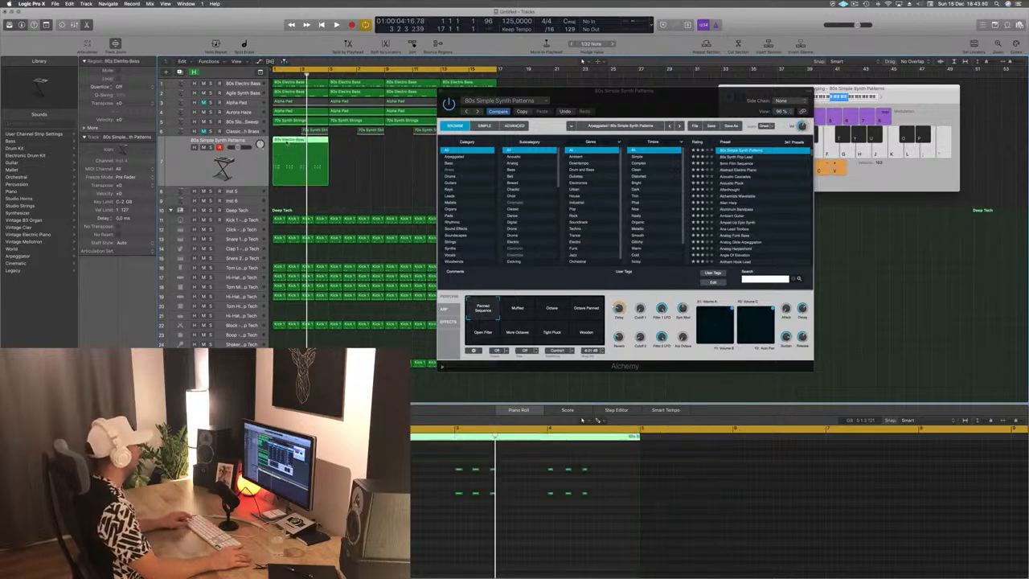
Step: Copy the four-bar phrase region to bars 5, 9 and 13 so it fills all 16 bars
{"action": "left_click_drag", "start_coordinate": [287, 141], "coordinate": [346, 150]}
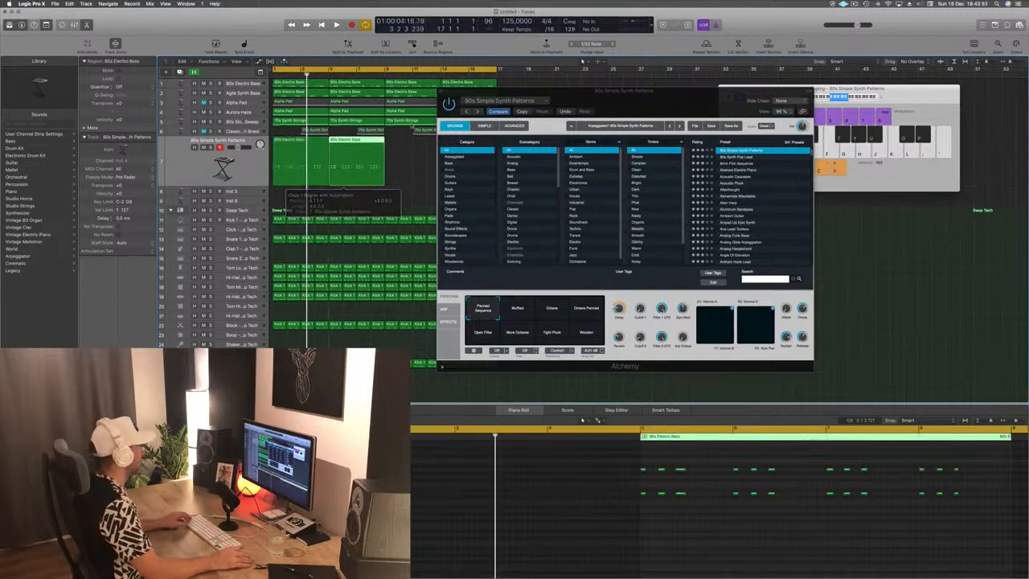
{"action": "left_click_drag", "start_coordinate": [595, 90], "coordinate": [853, 116]}
{"action": "left_click_drag", "start_coordinate": [438, 157], "coordinate": [386, 172]}
{"action": "left_click_drag", "start_coordinate": [299, 177], "coordinate": [406, 145]}
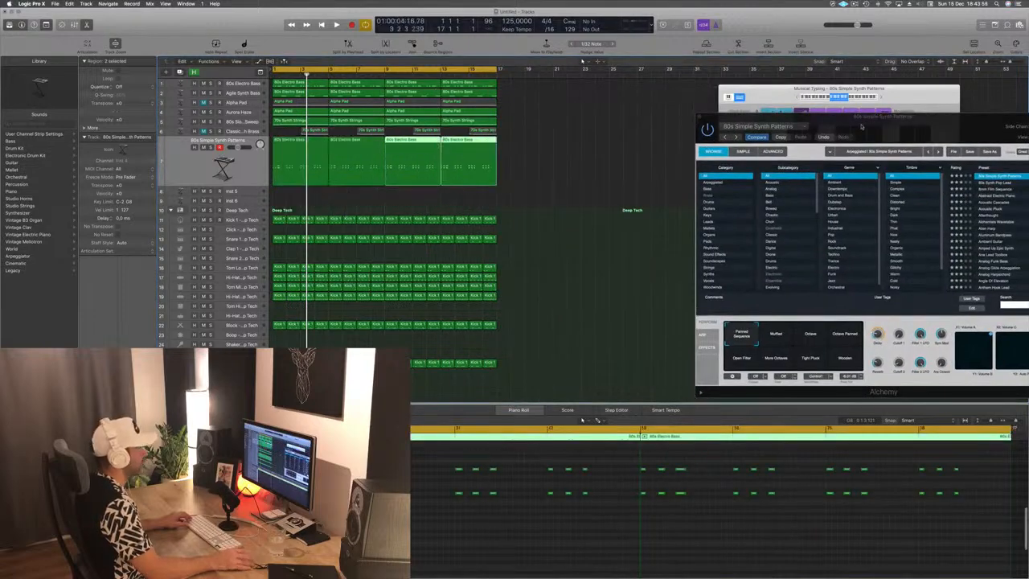
Step: Play the arrangement, search the Alchemy presets for pluck and load Acoustic Cascades
{"action": "left_click_drag", "start_coordinate": [932, 117], "coordinate": [464, 75]}
{"action": "key", "text": "space"}
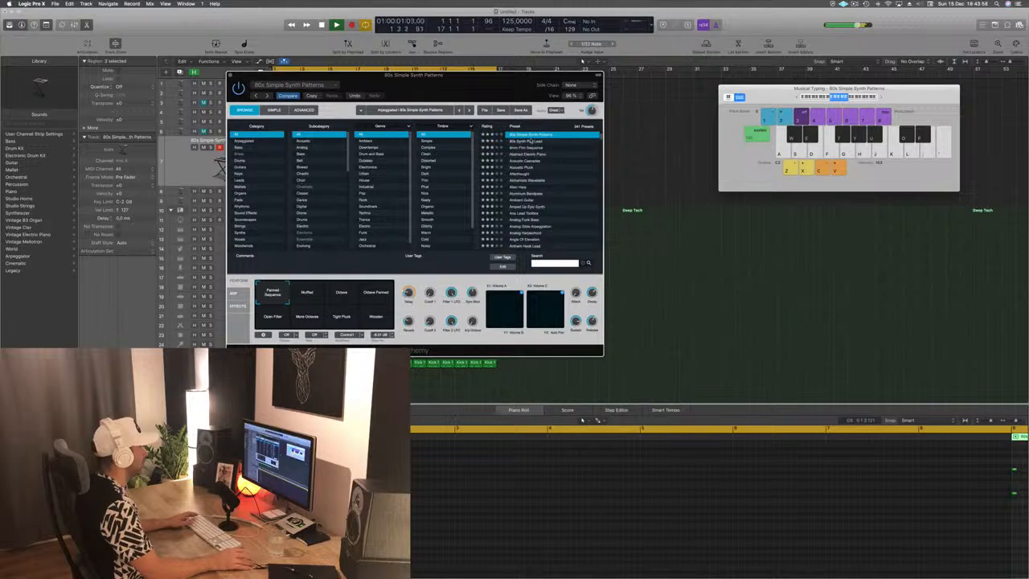
{"action": "type", "text": "sp"}
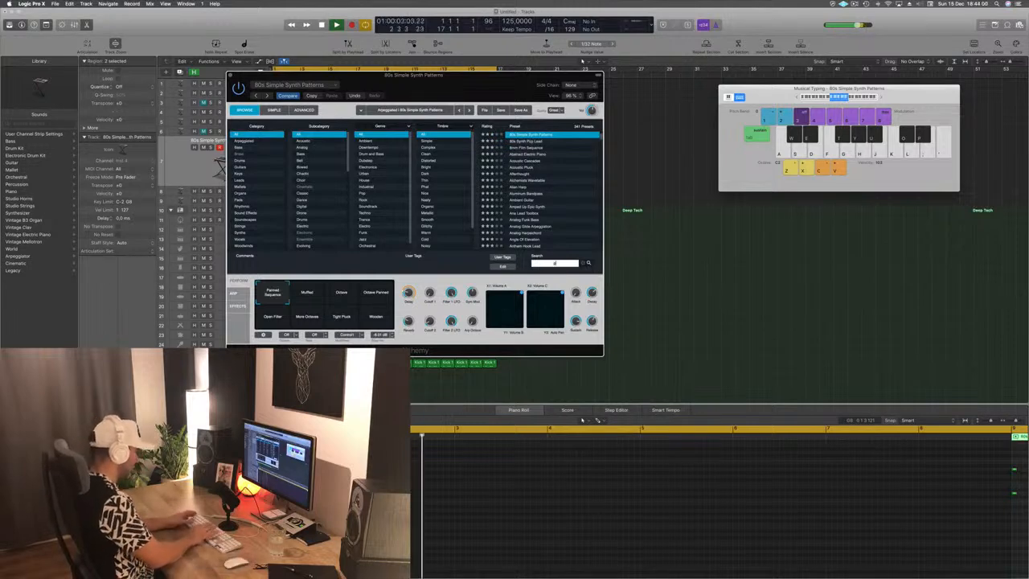
{"action": "type", "text": "luck"}
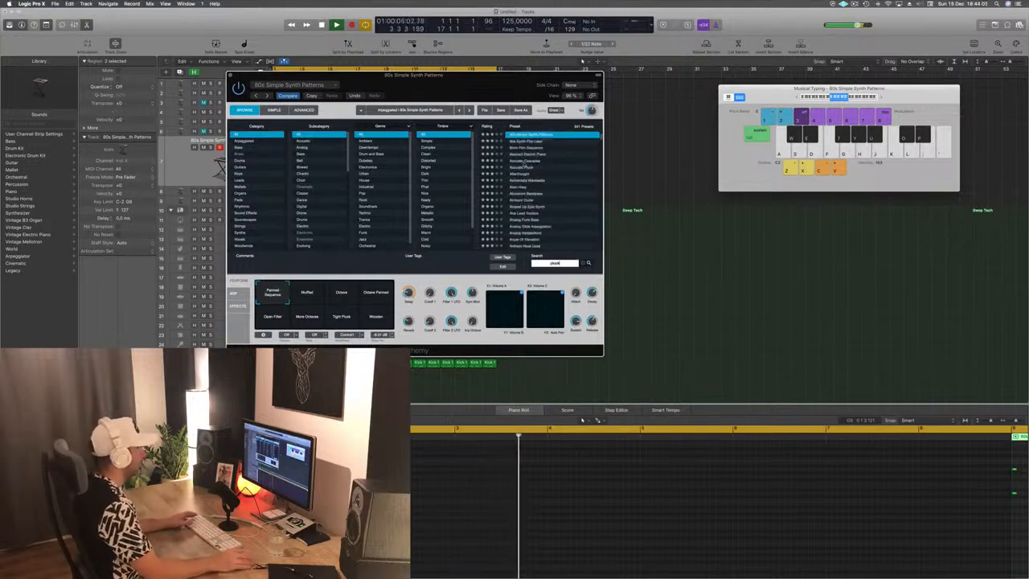
{"action": "left_click", "coordinate": [586, 263]}
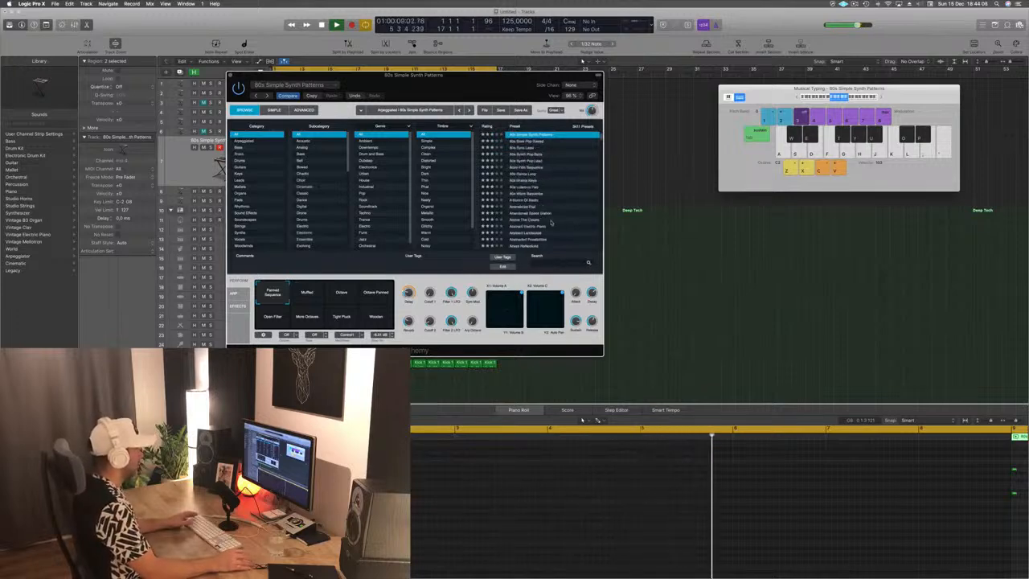
{"action": "left_click", "coordinate": [545, 263]}
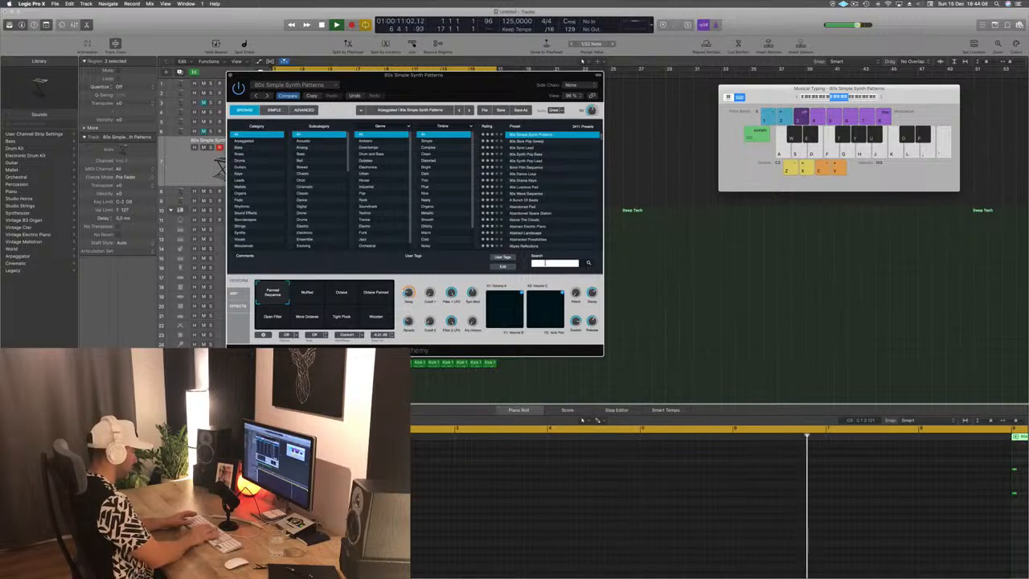
{"action": "type", "text": "pluck"}
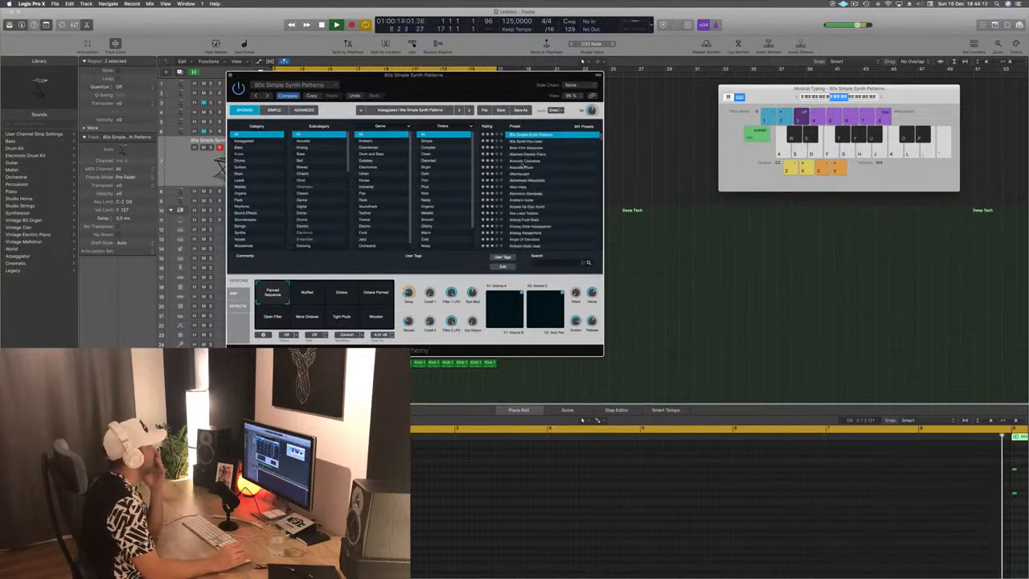
{"action": "left_click", "coordinate": [524, 162]}
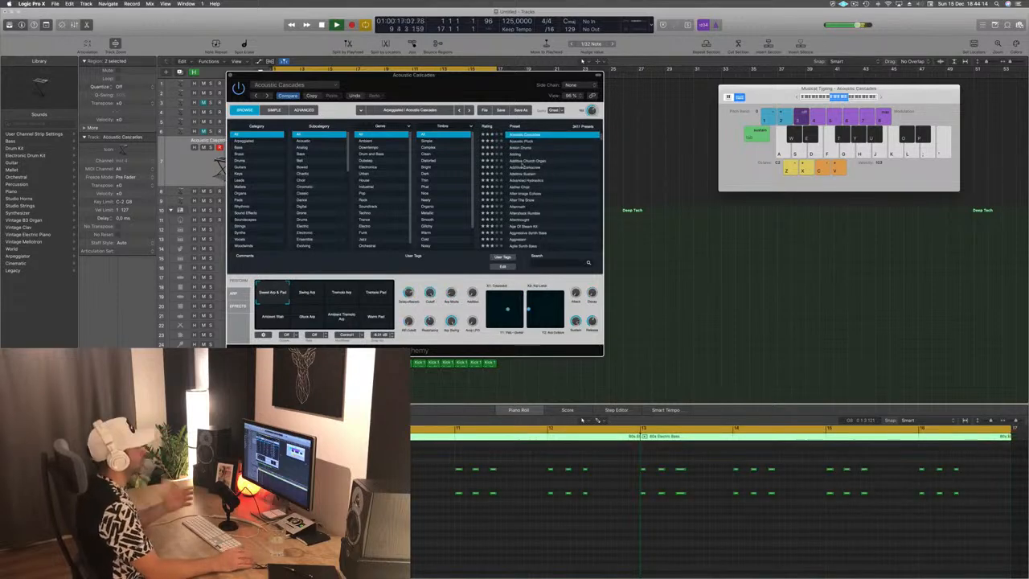
Step: Check the preset tags of Acoustic Cascades, load the Adding preset and play it with the arrangement
{"action": "left_click_drag", "start_coordinate": [501, 86], "coordinate": [742, 114]}
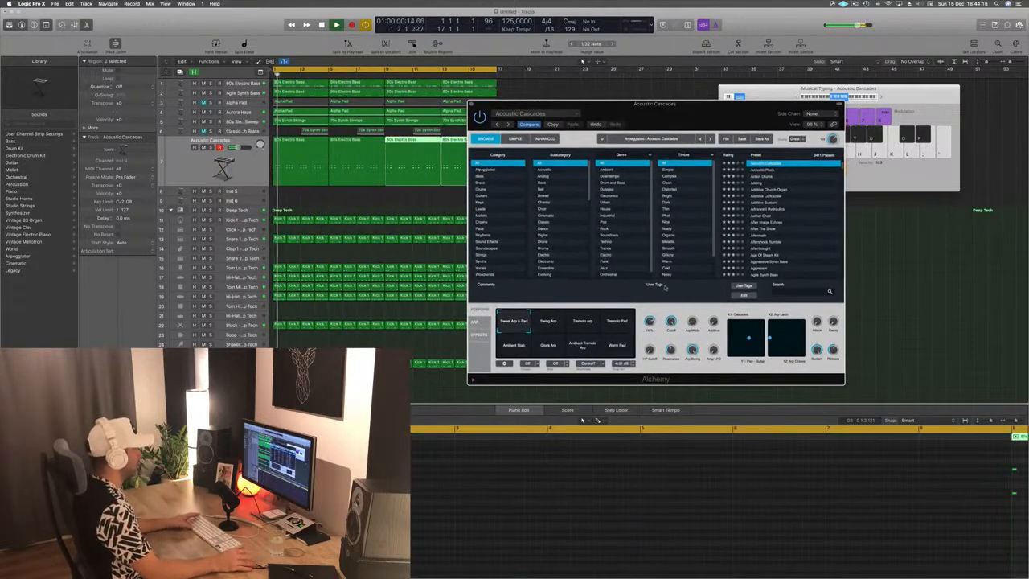
{"action": "left_click", "coordinate": [746, 296]}
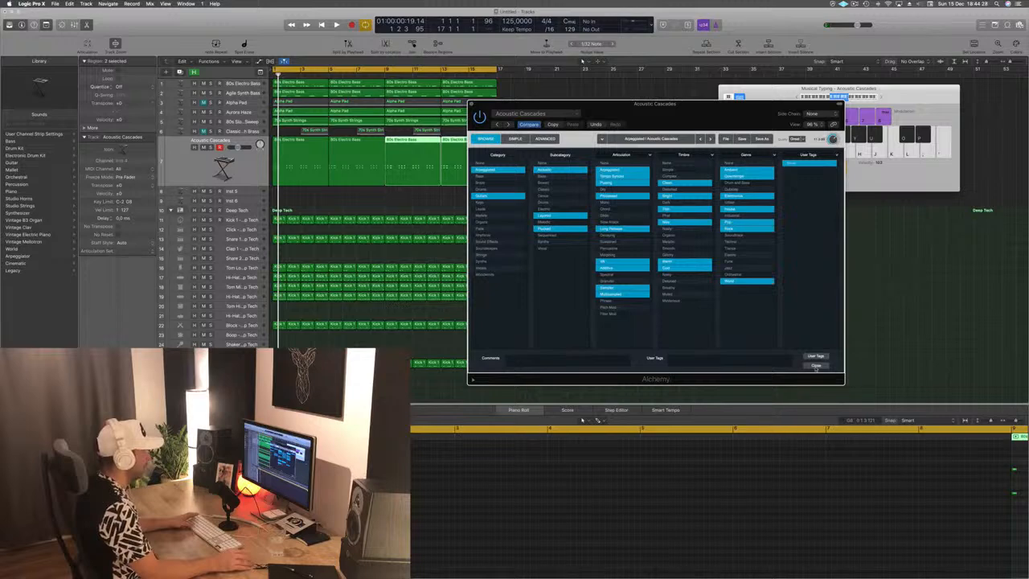
{"action": "left_click", "coordinate": [817, 366]}
{"action": "left_click", "coordinate": [767, 183]}
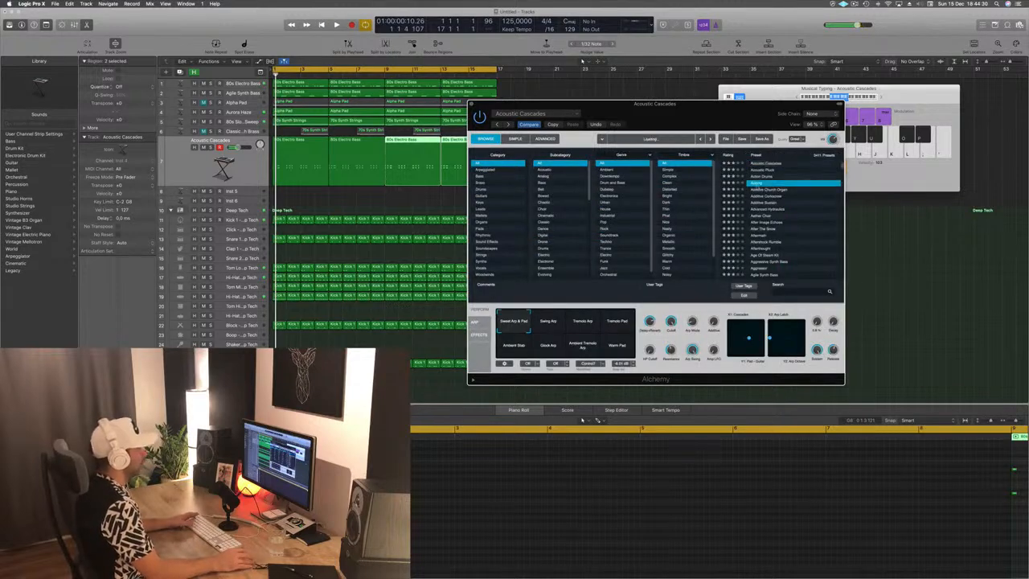
{"action": "key", "text": "space"}
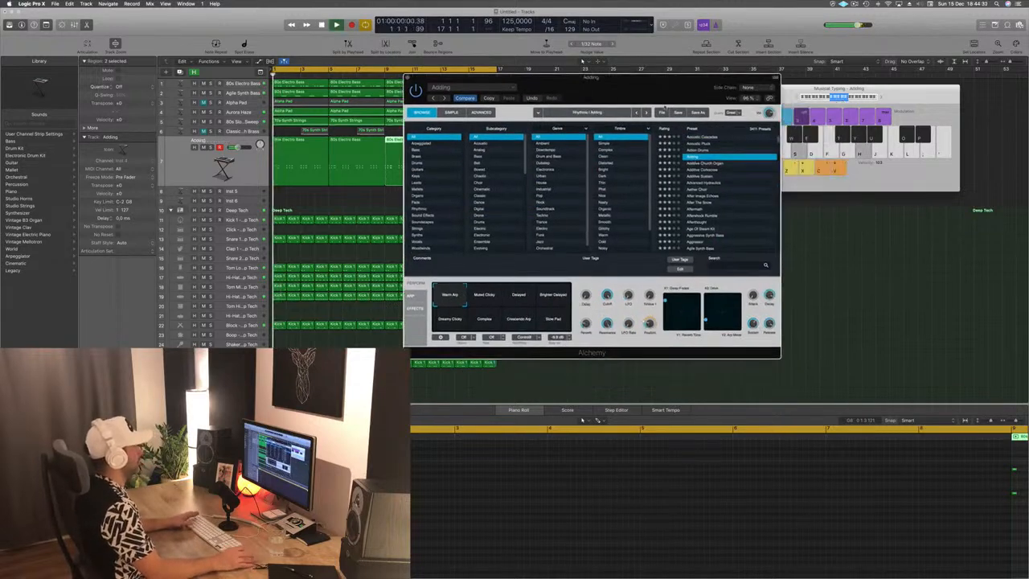
Step: Audition the Alchemy presets from Additive Corkscrew and Additive Sustain through Aether Choir to After Image Echoes, and stop playback
{"action": "left_click", "coordinate": [711, 170]}
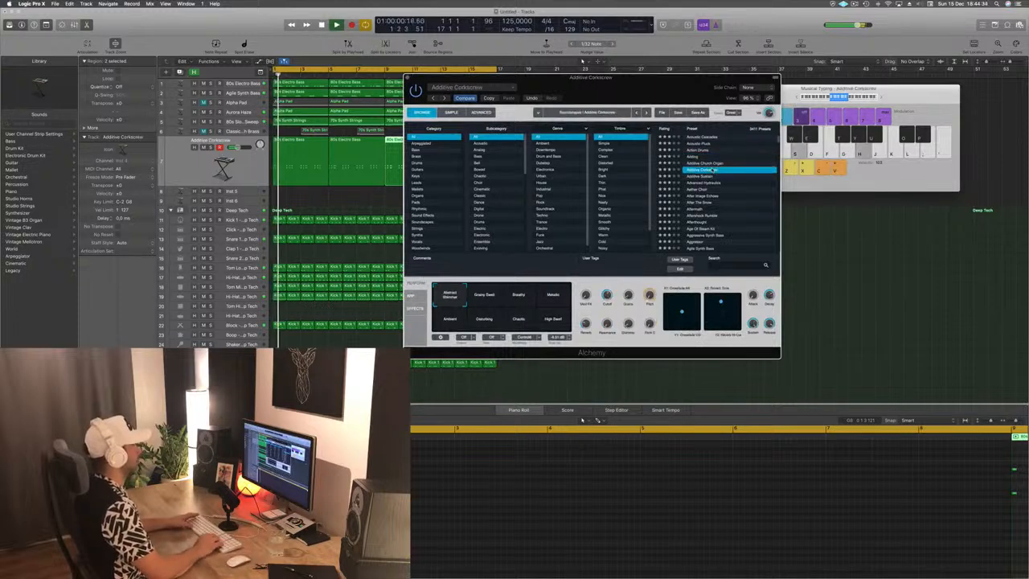
{"action": "key", "text": "Down"}
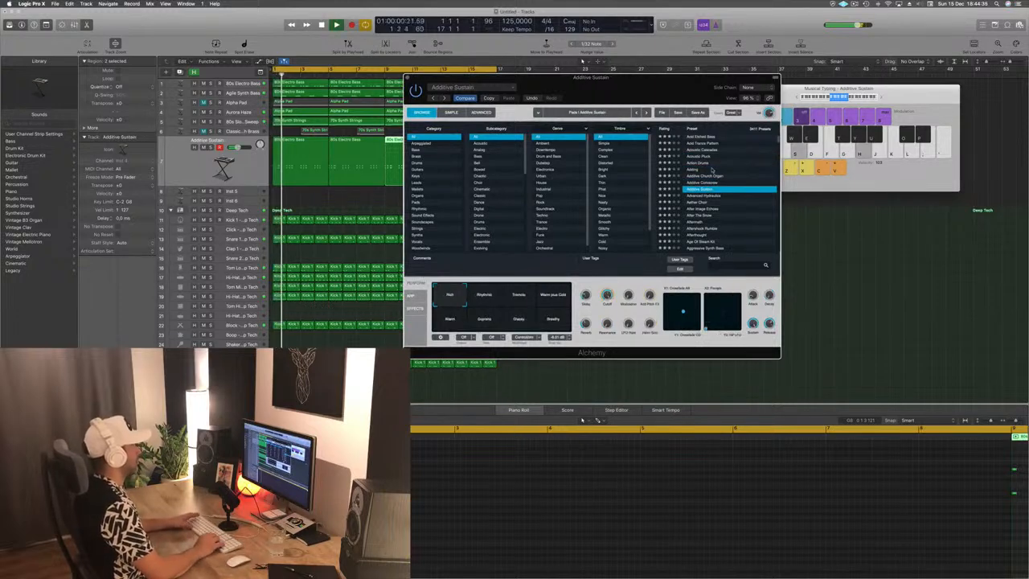
{"action": "key", "text": "Down"}
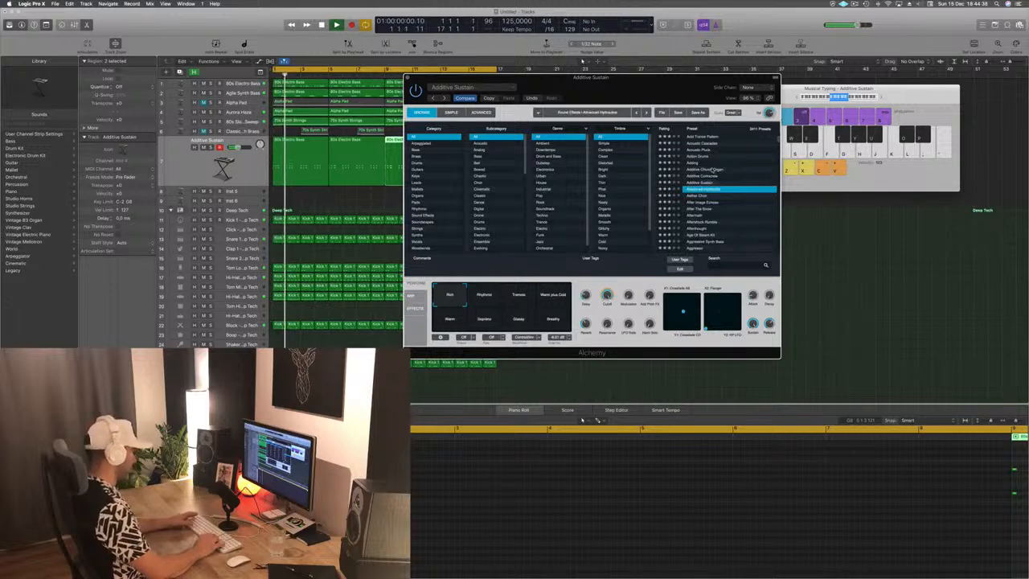
{"action": "key", "text": "Down"}
{"action": "key", "text": "Down"}
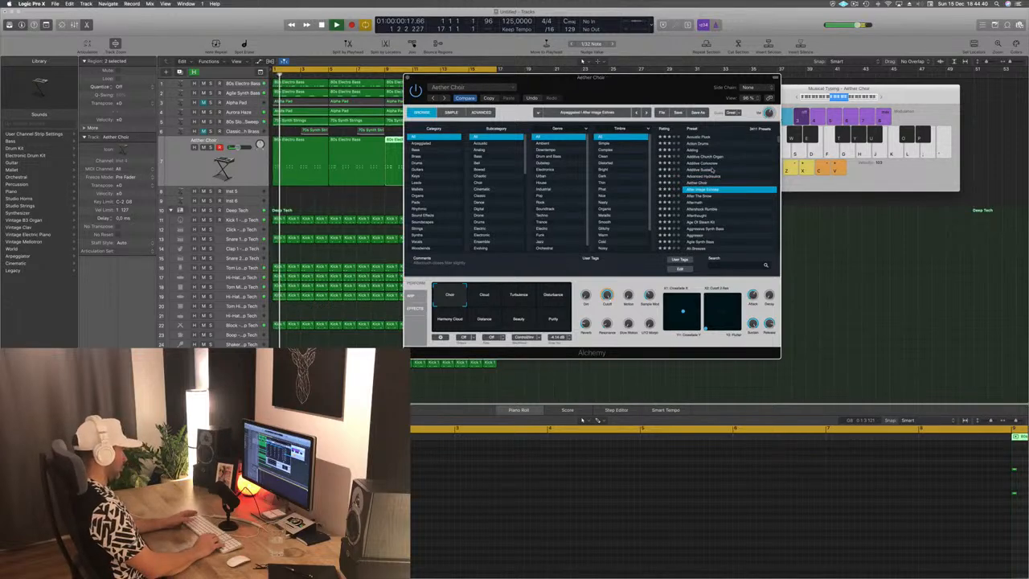
{"action": "key", "text": "g"}
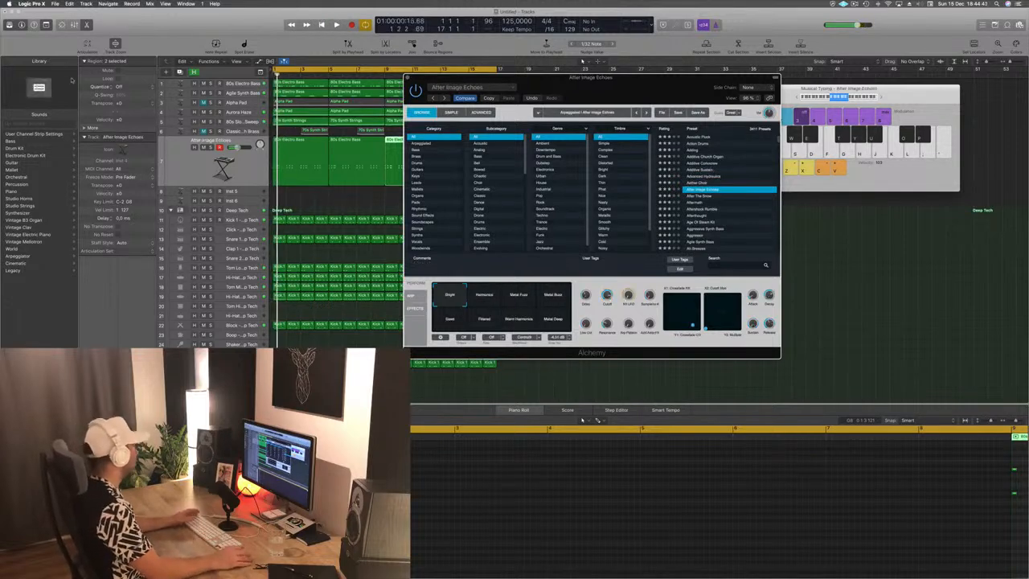
Step: Select all four phrase regions, replace the track's Alchemy with Sculpture, and audition Lean on 2 before loading Lean on
{"action": "left_click", "coordinate": [582, 419]}
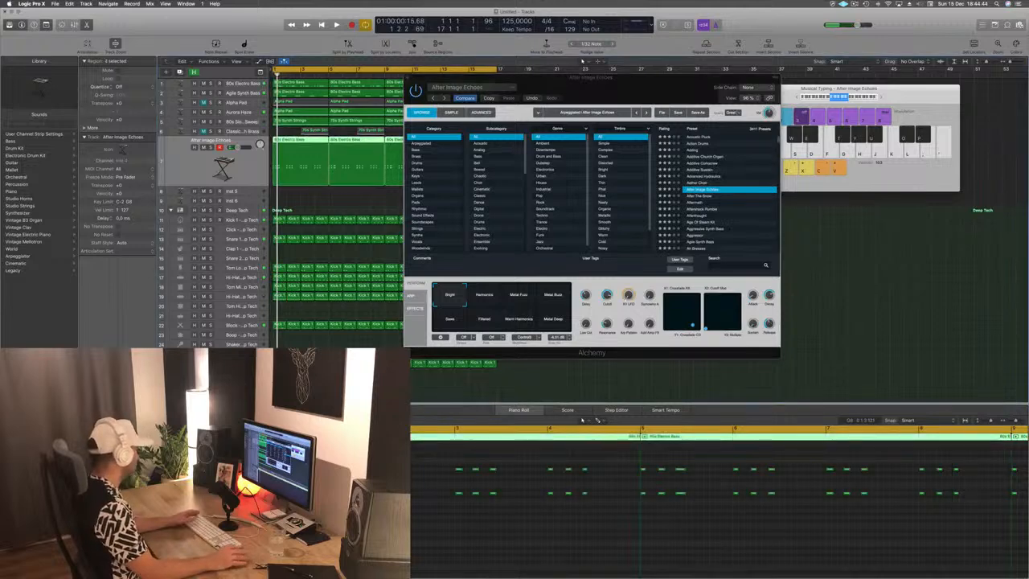
{"action": "key", "text": "v"}
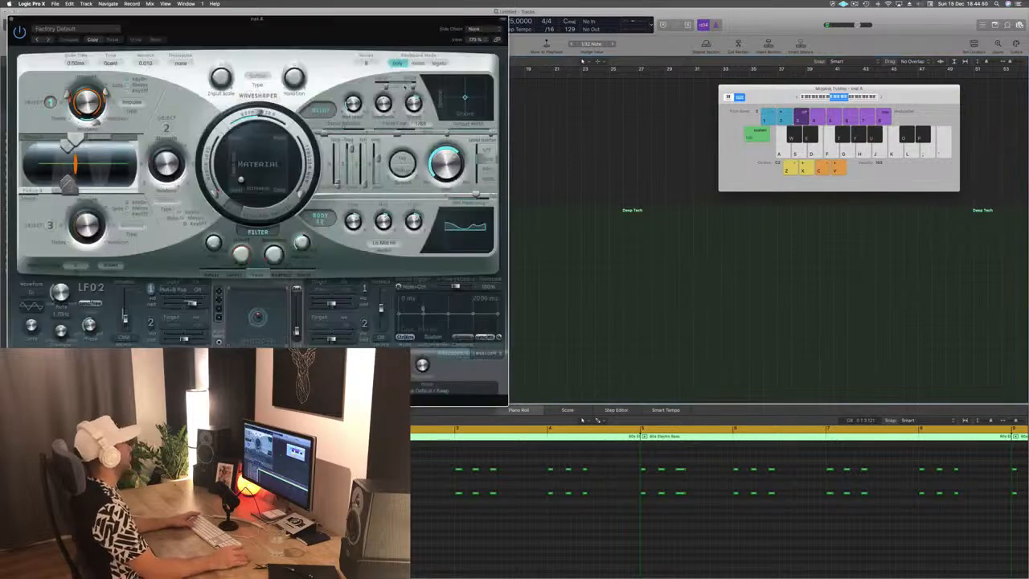
{"action": "left_click_drag", "start_coordinate": [310, 23], "coordinate": [784, 67]}
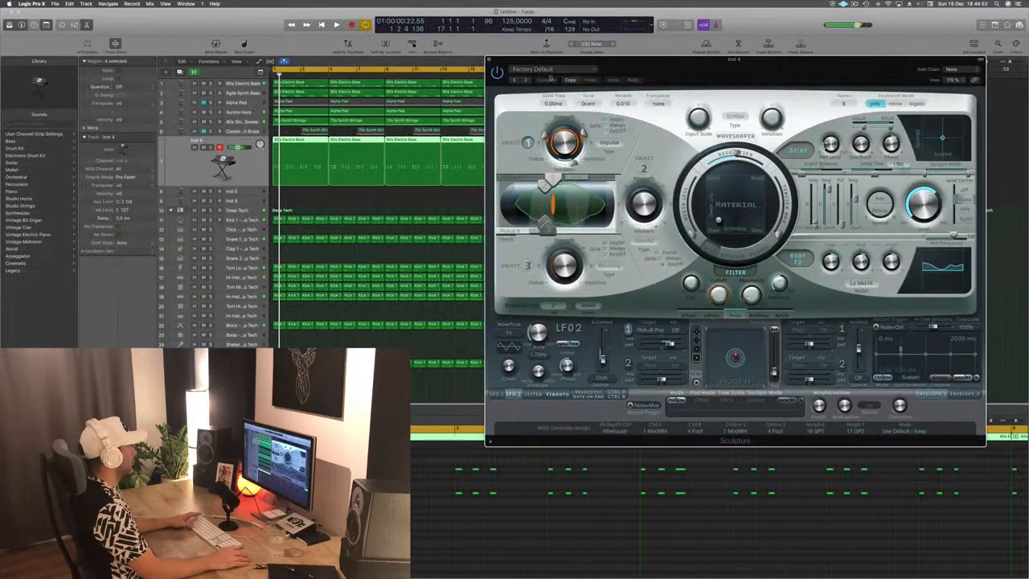
{"action": "left_click", "coordinate": [527, 82]}
{"action": "key", "text": "space"}
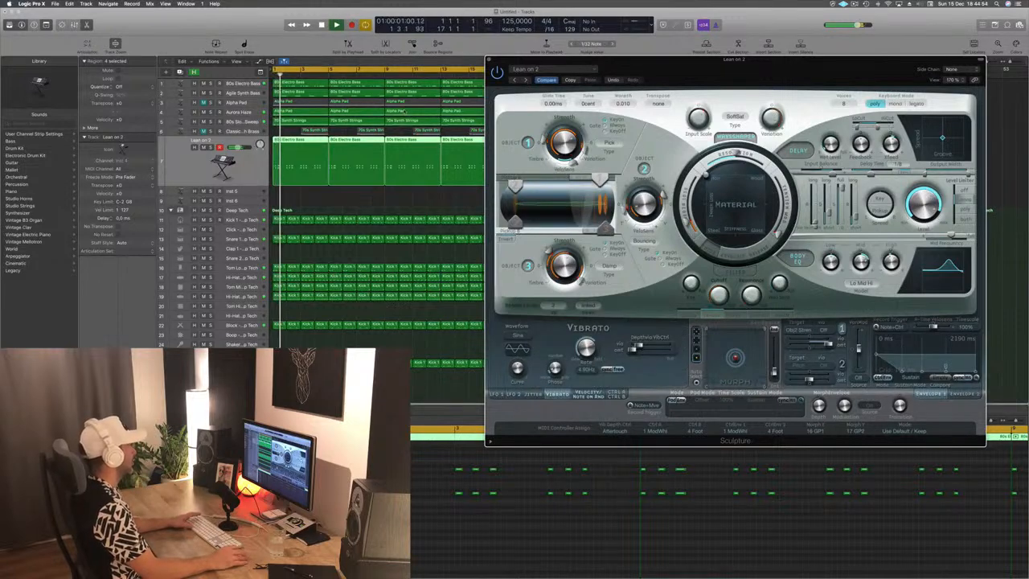
{"action": "left_click", "coordinate": [528, 80]}
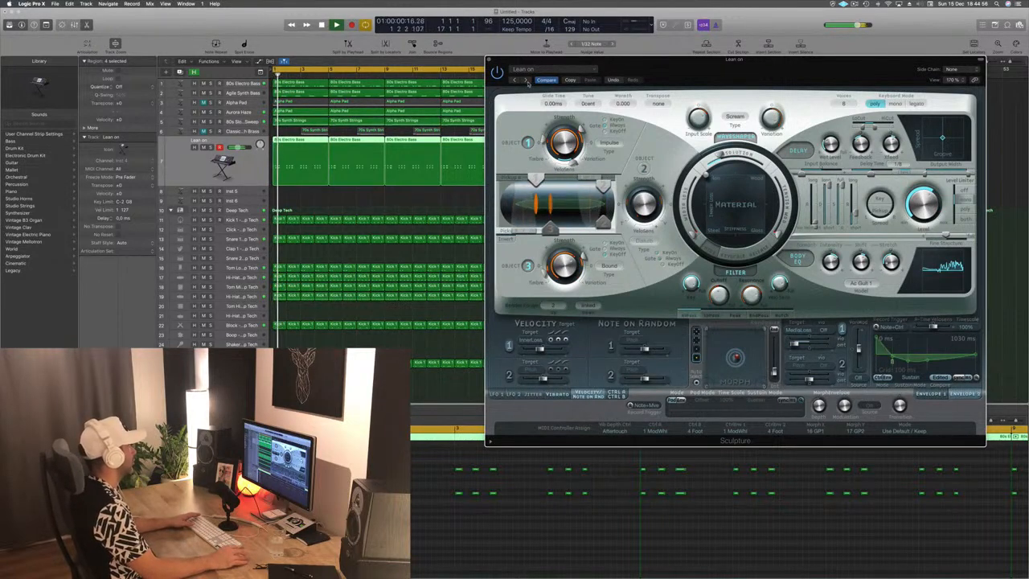
Step: Listen to the Lean on preset on the phrase by repeatedly starting and stopping playback
{"action": "key", "text": "space"}
{"action": "key", "text": "space"}
{"action": "key", "text": "space"}
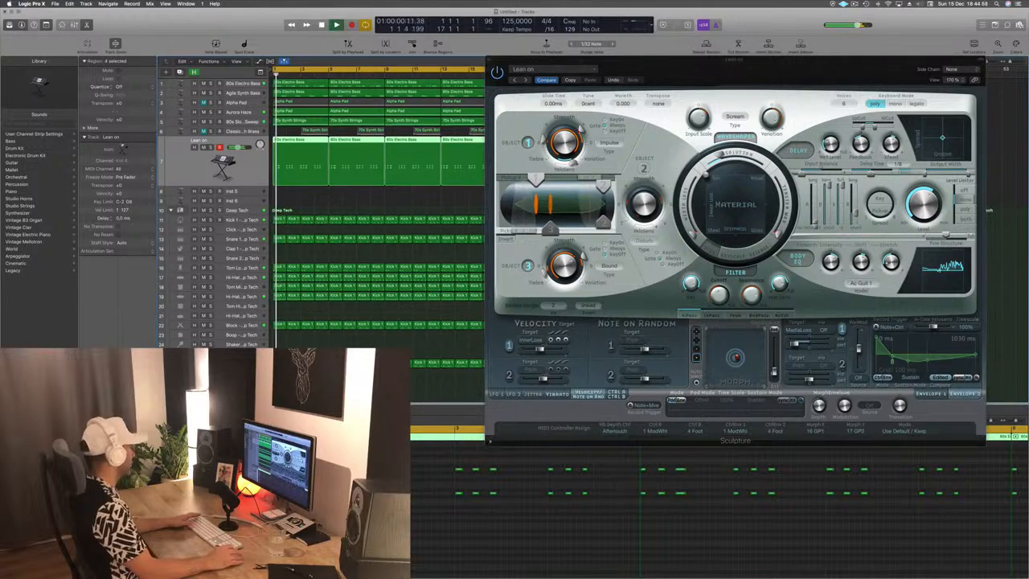
{"action": "key", "text": "space"}
{"action": "key", "text": "space"}
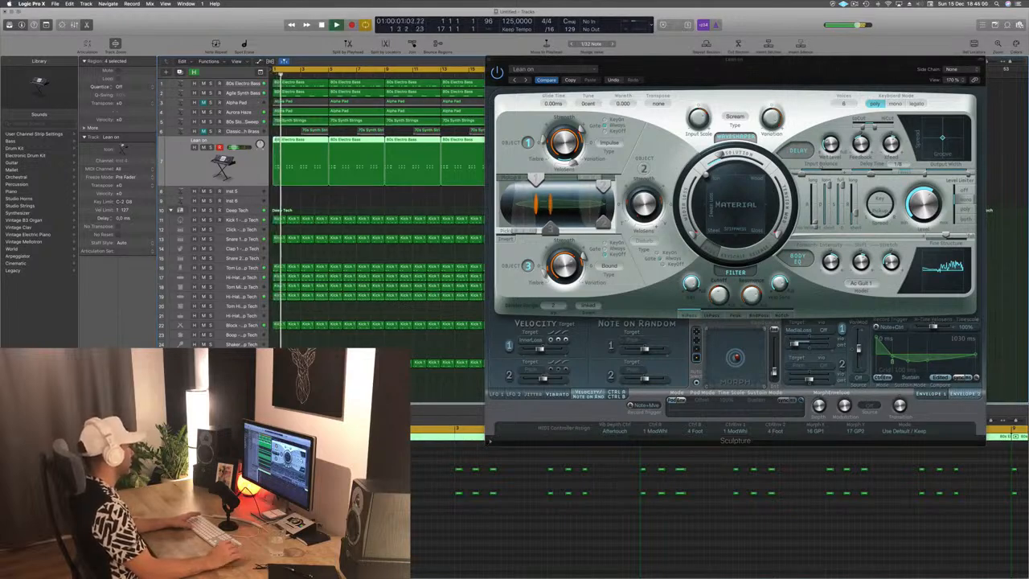
{"action": "key", "text": "space"}
{"action": "key", "text": "space"}
{"action": "key", "text": "space"}
{"action": "key", "text": "space"}
{"action": "key", "text": "space"}
{"action": "key", "text": "space"}
Step: Fill the gaps in the four phrase regions with repeated notes and play the denser pattern
{"action": "key", "text": "space"}
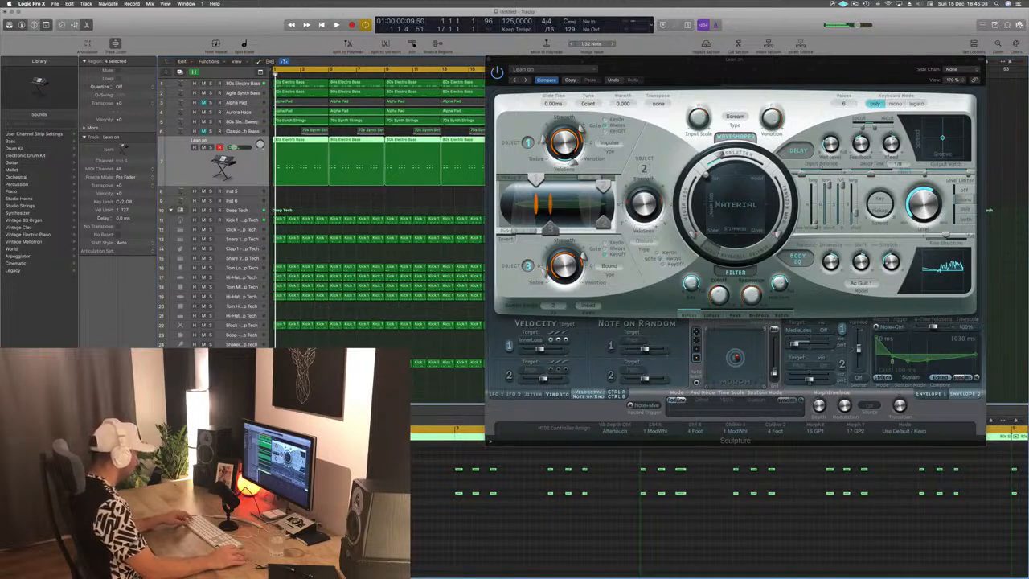
{"action": "key", "text": "space"}
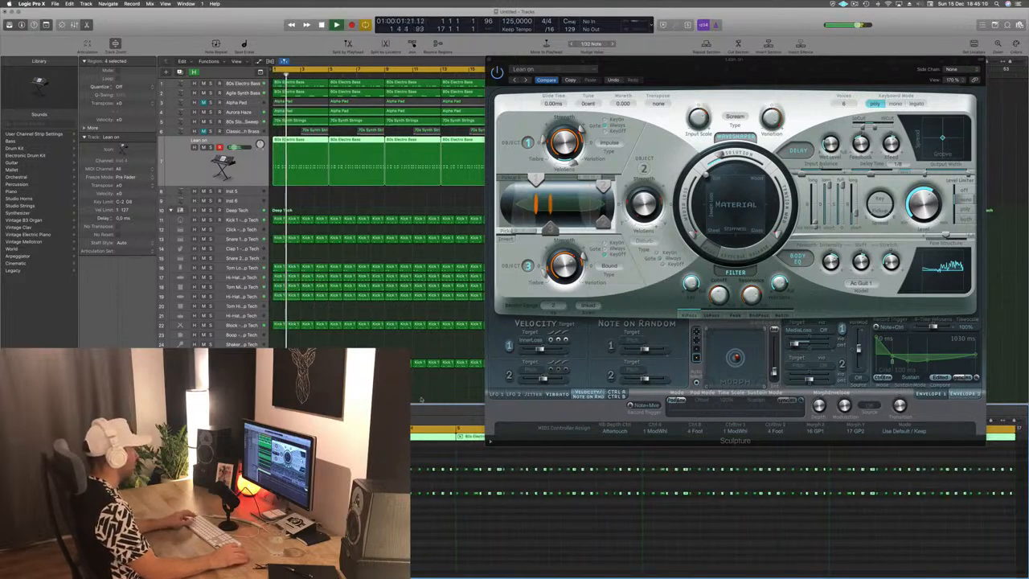
{"action": "key", "text": "super+Left"}
{"action": "left_click_drag", "start_coordinate": [831, 63], "coordinate": [734, 77]}
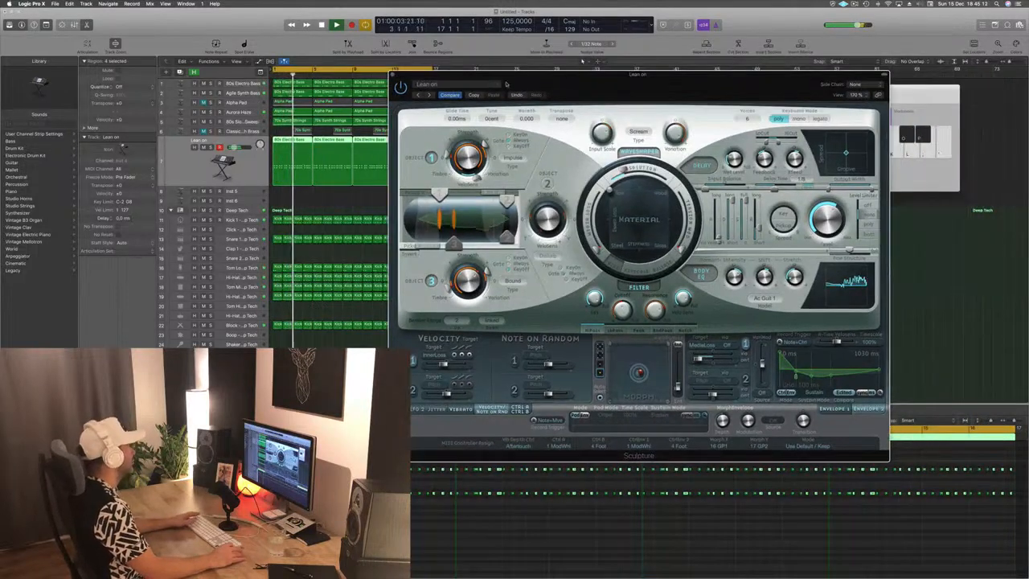
Step: Hide the Sculpture window, mute the 70s Synth Strings track and listen to the arrangement from the start
{"action": "key", "text": "v"}
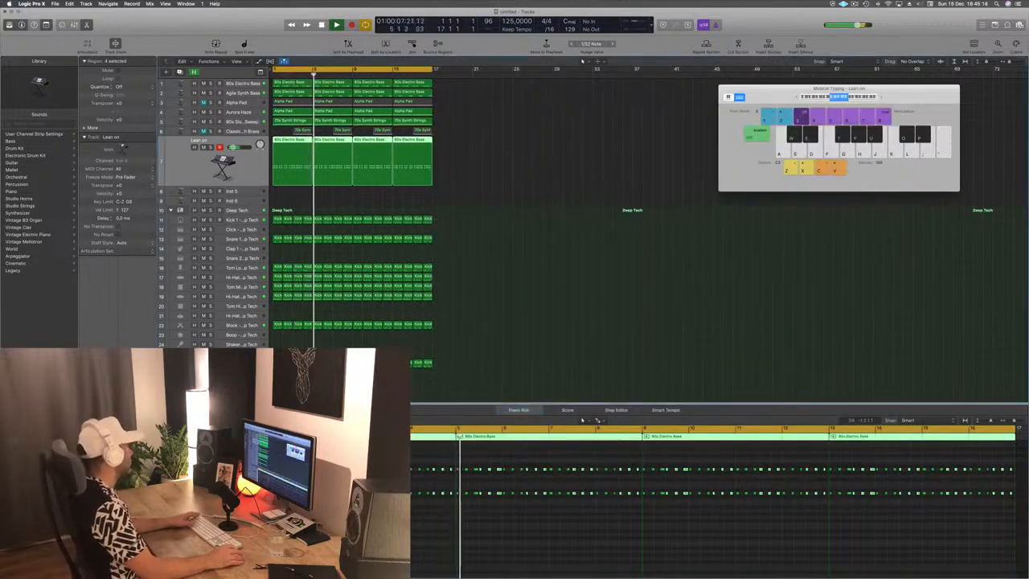
{"action": "key", "text": "Return"}
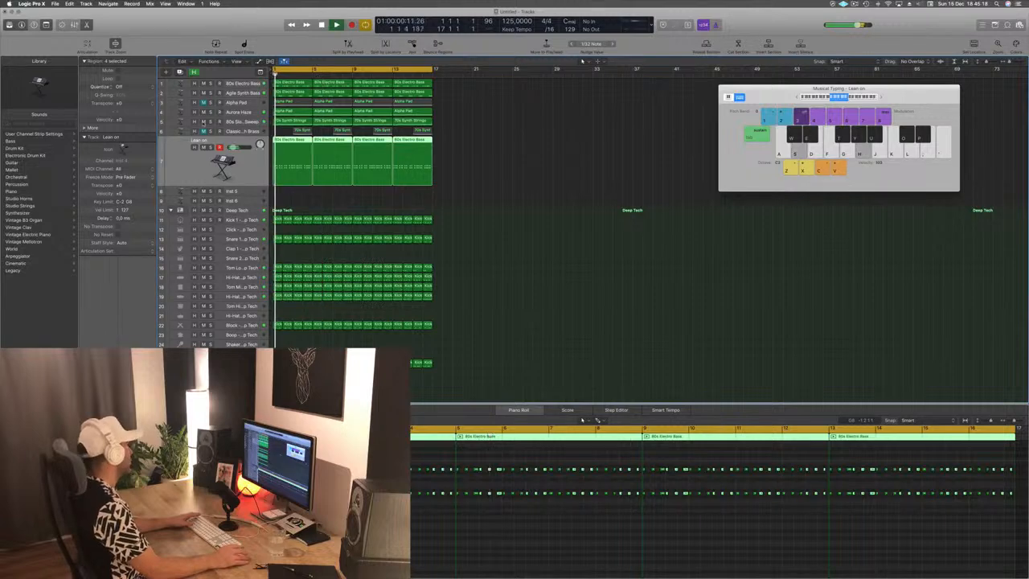
{"action": "scroll", "coordinate": [280, 177], "scroll_direction": "right", "scroll_amount": 1}
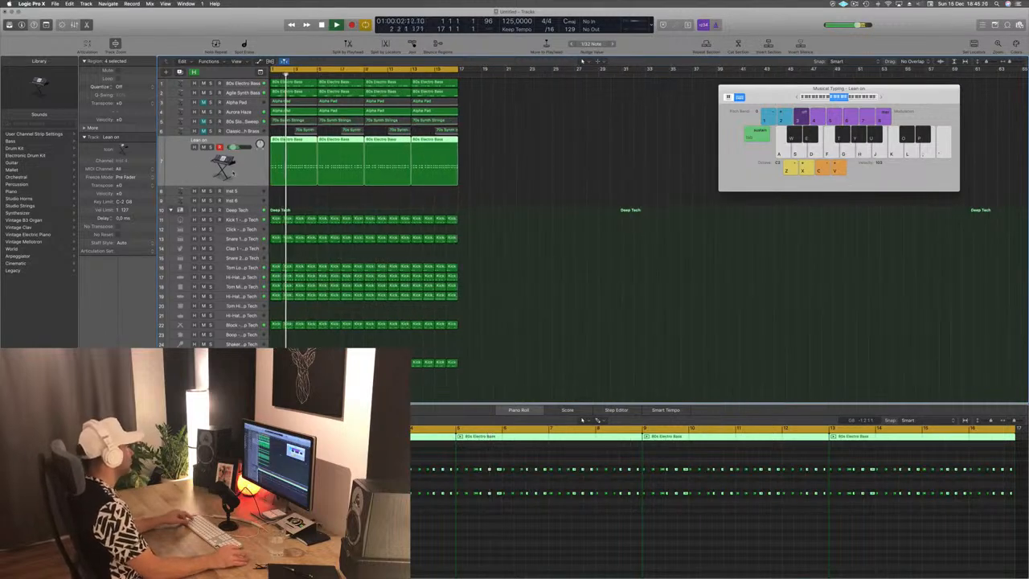
{"action": "scroll", "coordinate": [281, 177], "scroll_direction": "down", "scroll_amount": 3}
{"action": "scroll", "coordinate": [281, 177], "scroll_direction": "right", "scroll_amount": 2}
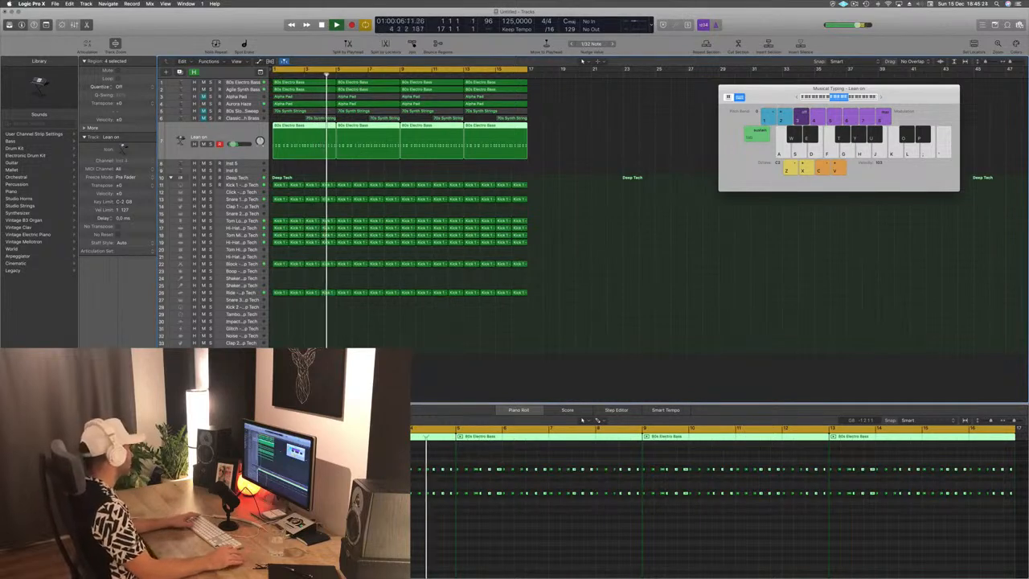
Step: Select the 80s Slow Pop Sweep track, unmute it and restart playback of the arrangement
{"action": "left_click", "coordinate": [662, 214]}
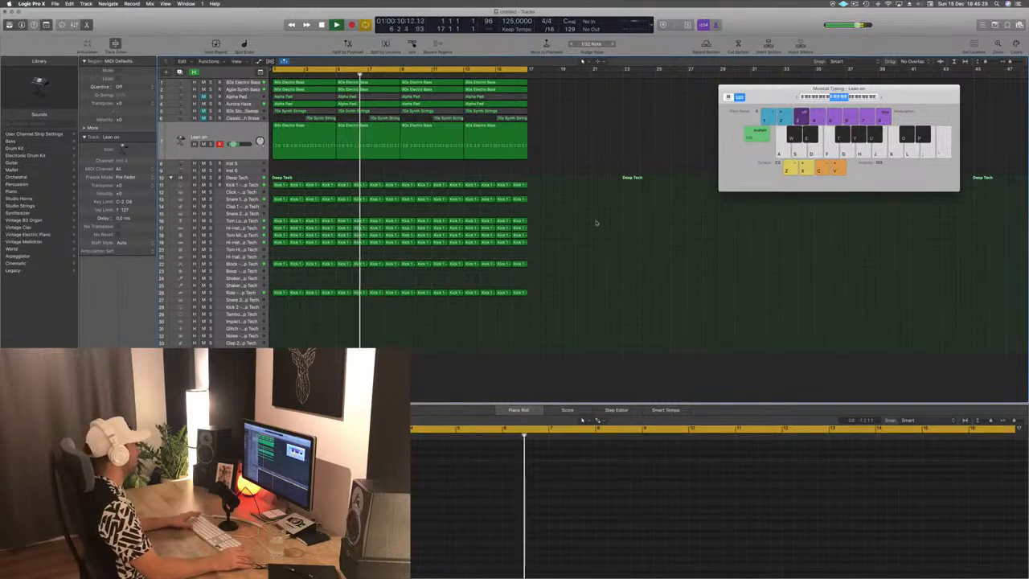
{"action": "scroll", "coordinate": [568, 239], "scroll_direction": "up", "scroll_amount": 1}
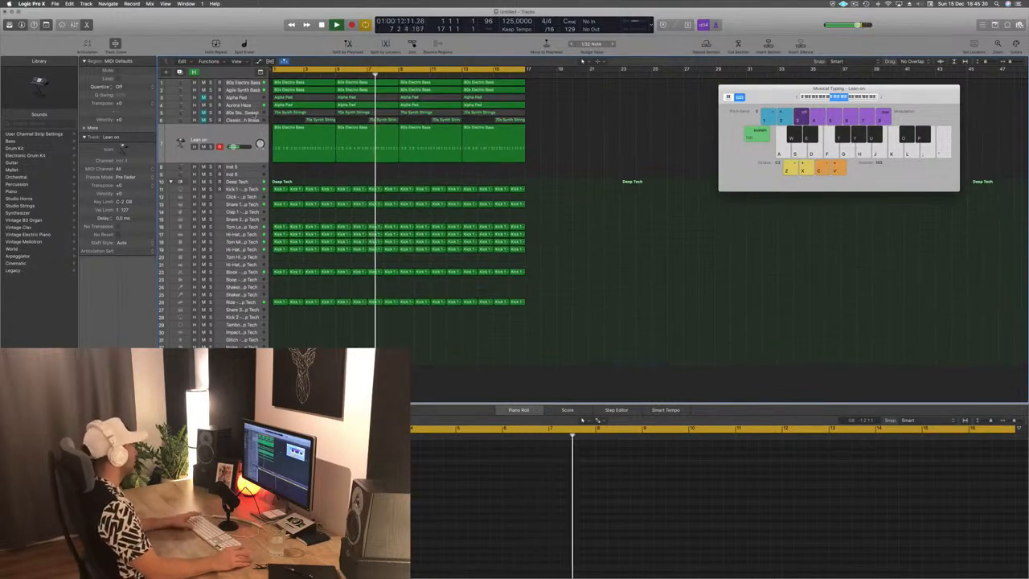
{"action": "key", "text": "space"}
{"action": "key", "text": "space"}
{"action": "left_click", "coordinate": [240, 112]}
{"action": "left_click", "coordinate": [203, 132]}
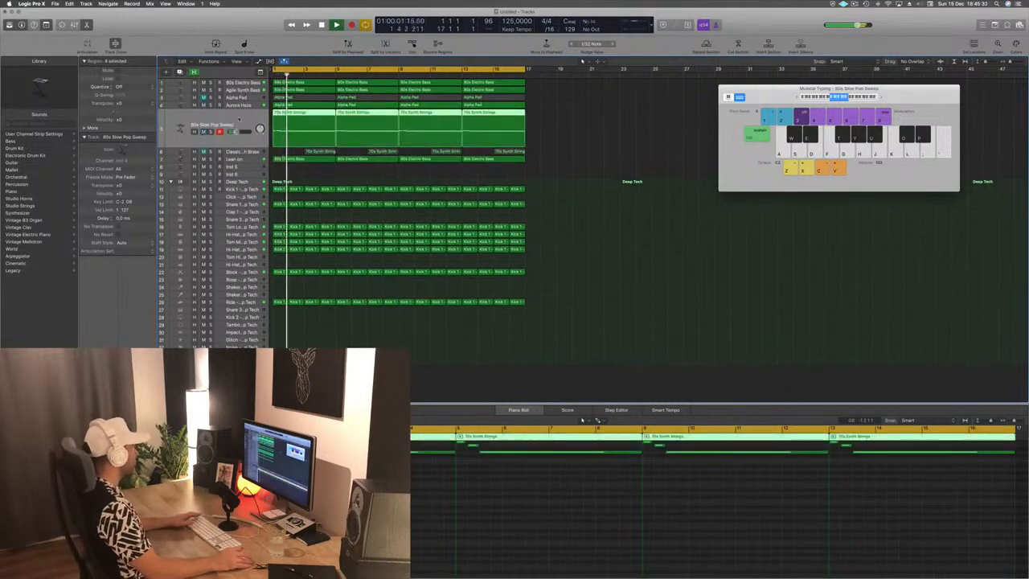
Step: Transpose all notes in the four 80s Slow Pop Sweep regions down an octave and listen from the start
{"action": "left_click", "coordinate": [425, 560]}
{"action": "key", "text": "super+a"}
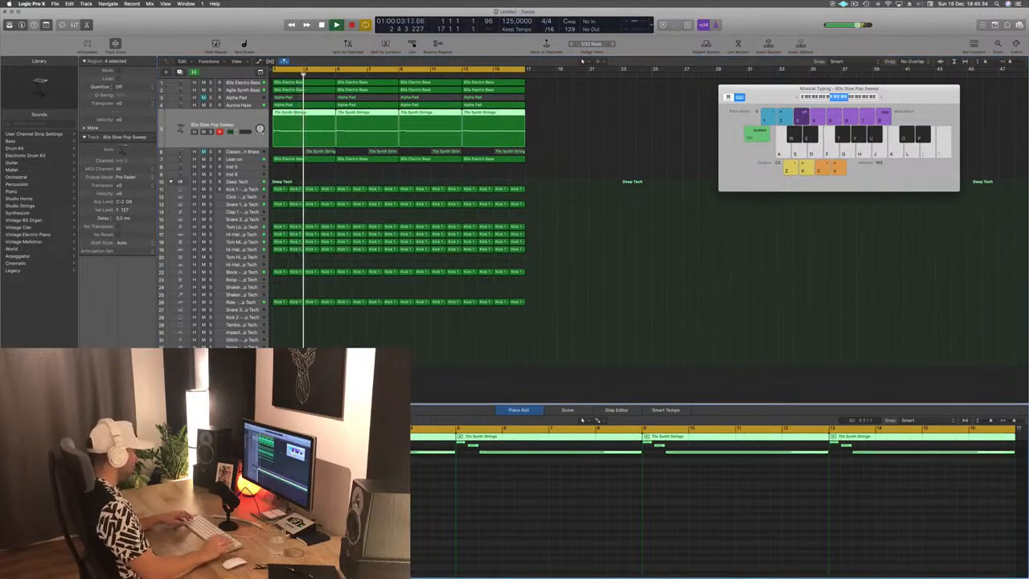
{"action": "key", "text": "alt+shift+Down"}
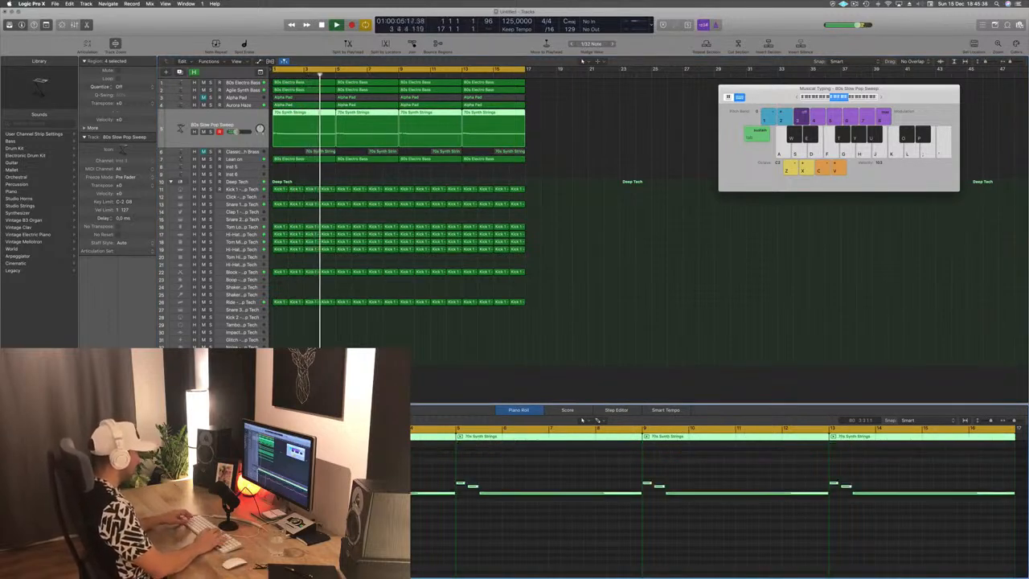
{"action": "key", "text": "space"}
{"action": "key", "text": "space"}
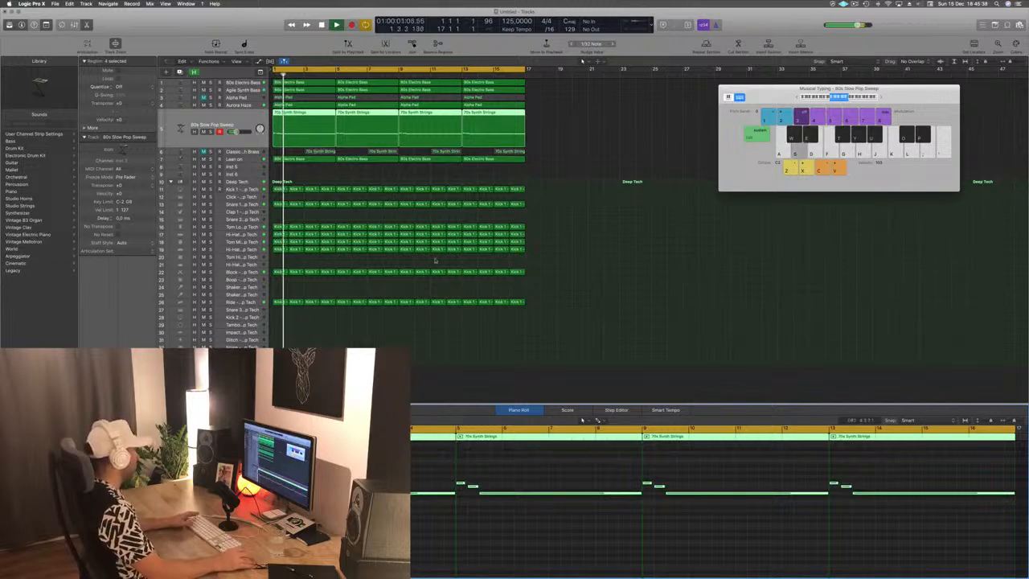
{"action": "key", "text": "space"}
{"action": "key", "text": "space"}
Step: Duplicate the 80s Slow Pop Sweep track and copy its four regions onto the new track directly below
{"action": "left_click", "coordinate": [212, 114]}
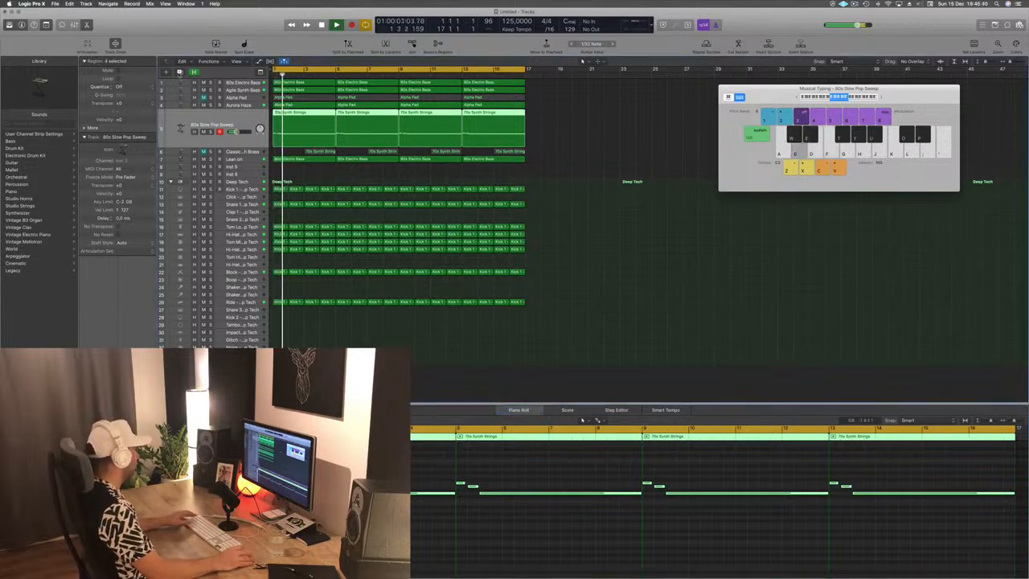
{"action": "key", "text": "super+d"}
{"action": "left_click_drag", "start_coordinate": [553, 117], "coordinate": [286, 127]}
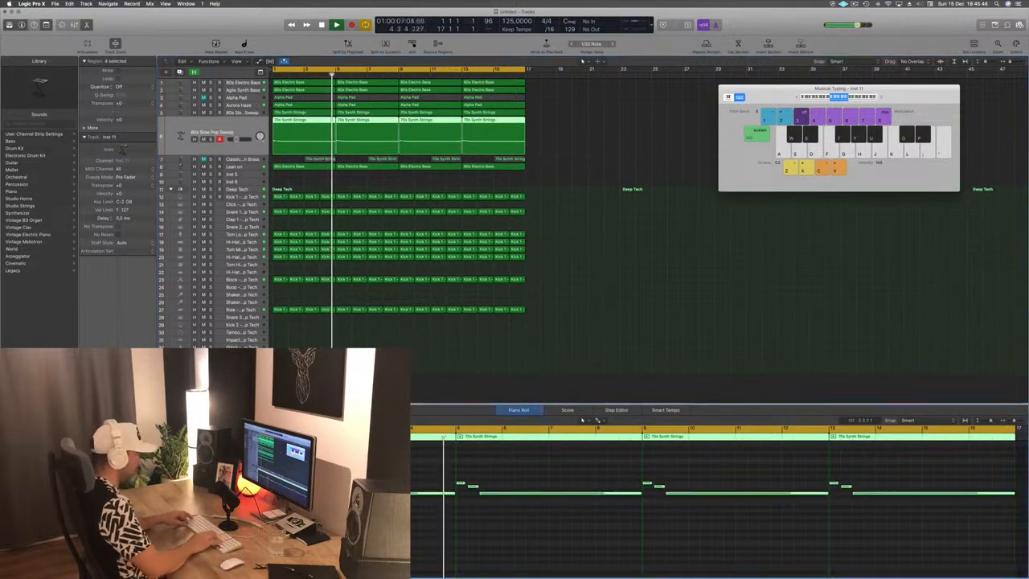
Step: Transpose the notes in the duplicate track's regions up an octave and play the layered octaves from the start
{"action": "key", "text": "space"}
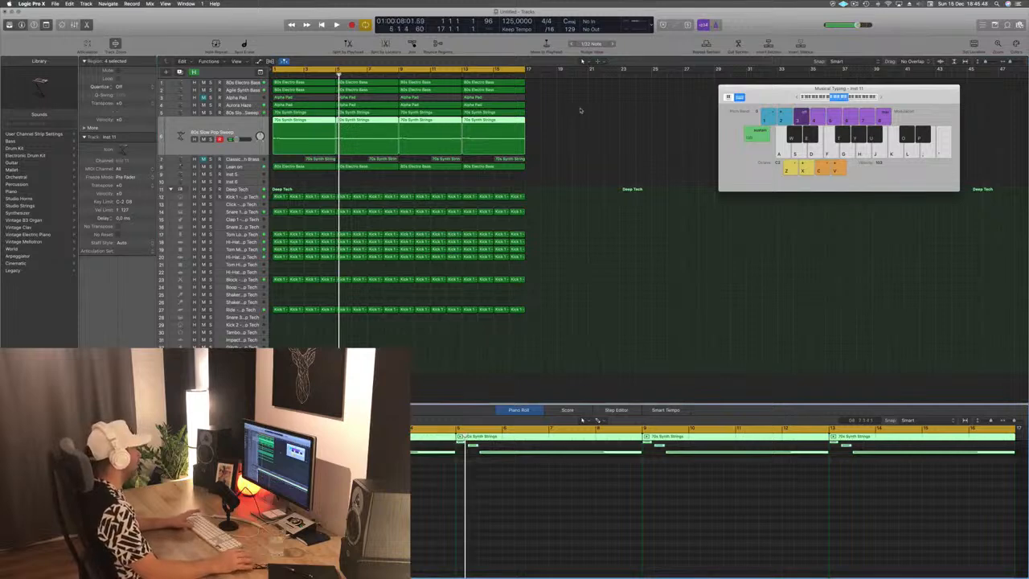
{"action": "key", "text": "space"}
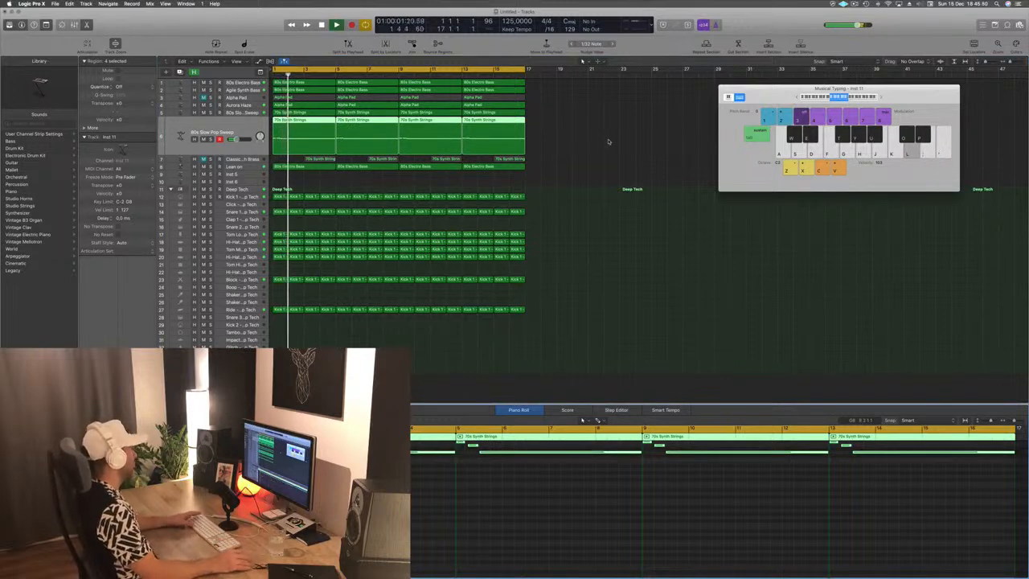
{"action": "key", "text": "space"}
{"action": "key", "text": "space"}
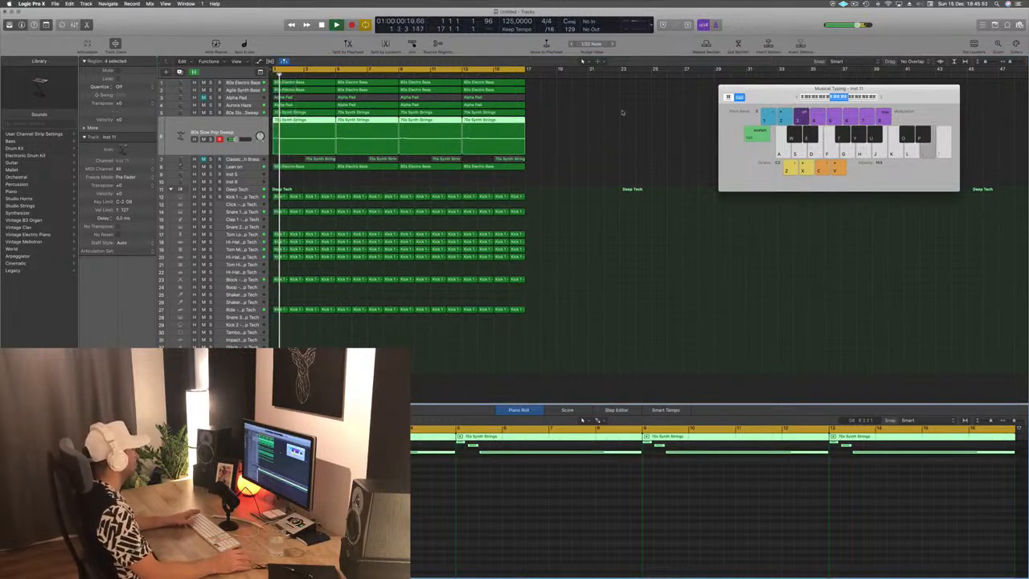
Step: Compare the opening with the original lower-octave 80s Slow Pop Sweep track muted and unmuted, restarting playback each time
{"action": "key", "text": "Up"}
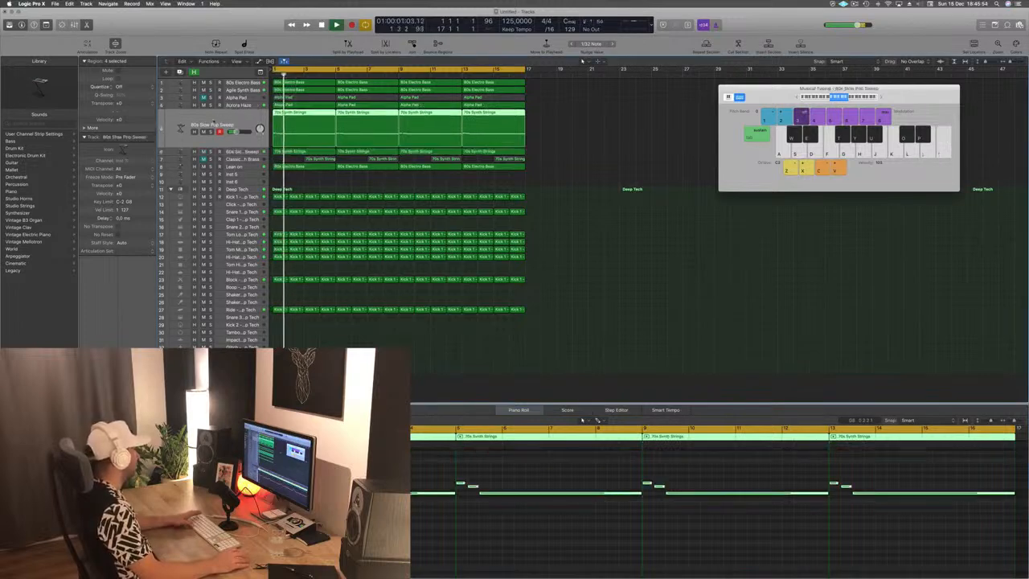
{"action": "key", "text": "space"}
{"action": "key", "text": "space"}
{"action": "key", "text": "m"}
{"action": "key", "text": "space"}
{"action": "key", "text": "space"}
{"action": "key", "text": "m"}
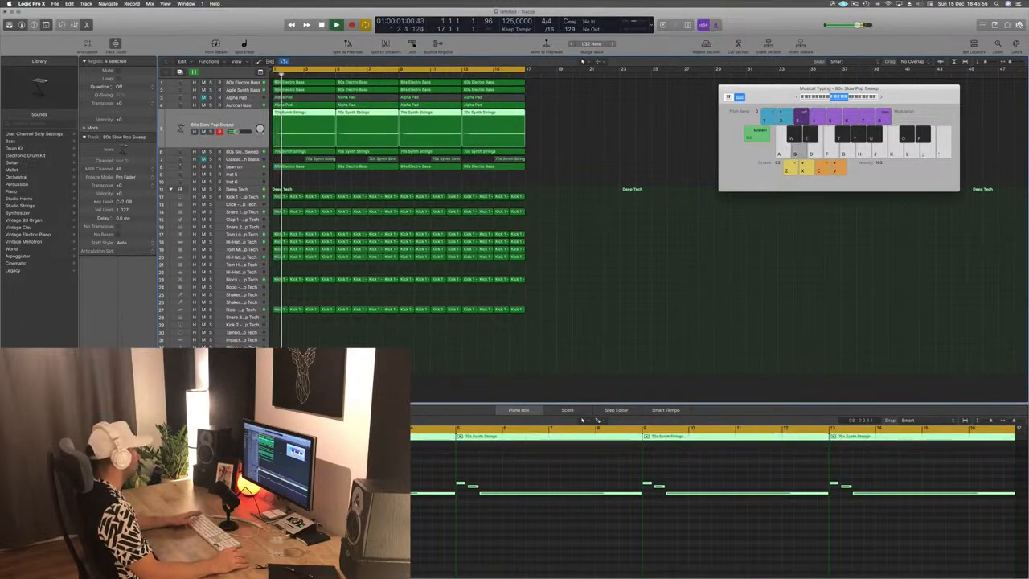
{"action": "key", "text": "space"}
{"action": "key", "text": "space"}
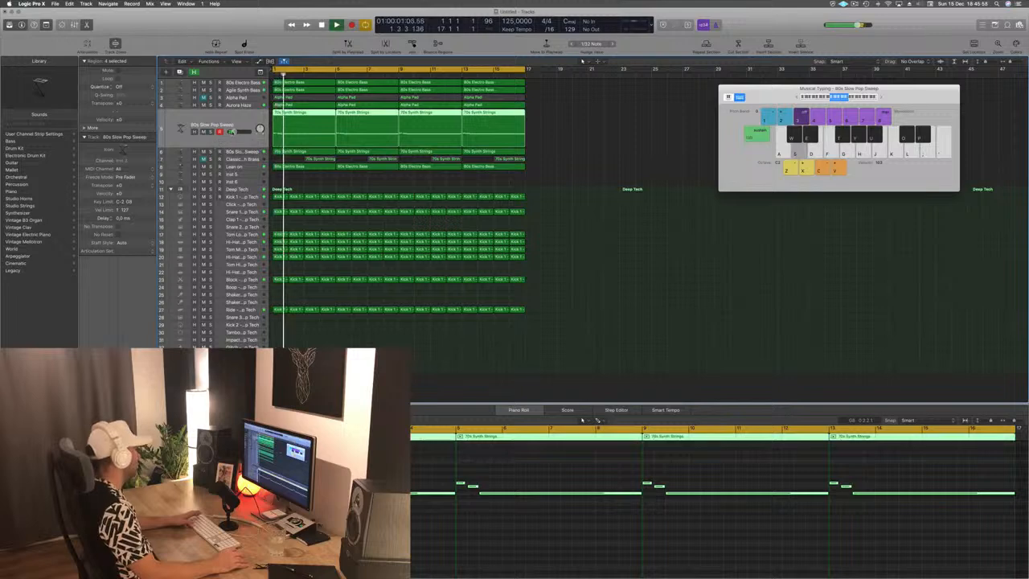
Step: Deselect the regions and save the project as Episode 42 Guys
{"action": "left_click", "coordinate": [593, 174]}
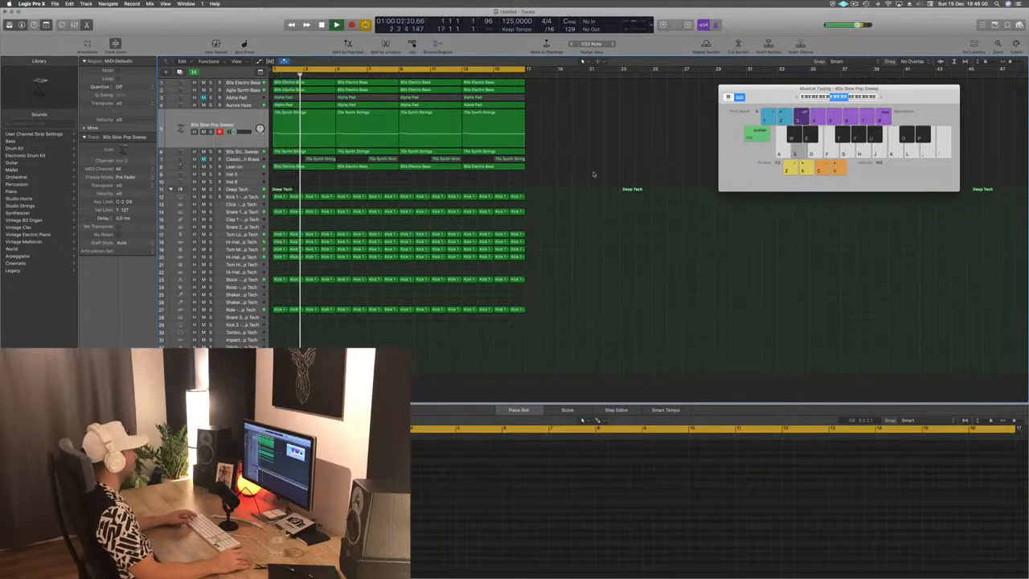
{"action": "key", "text": "super+s"}
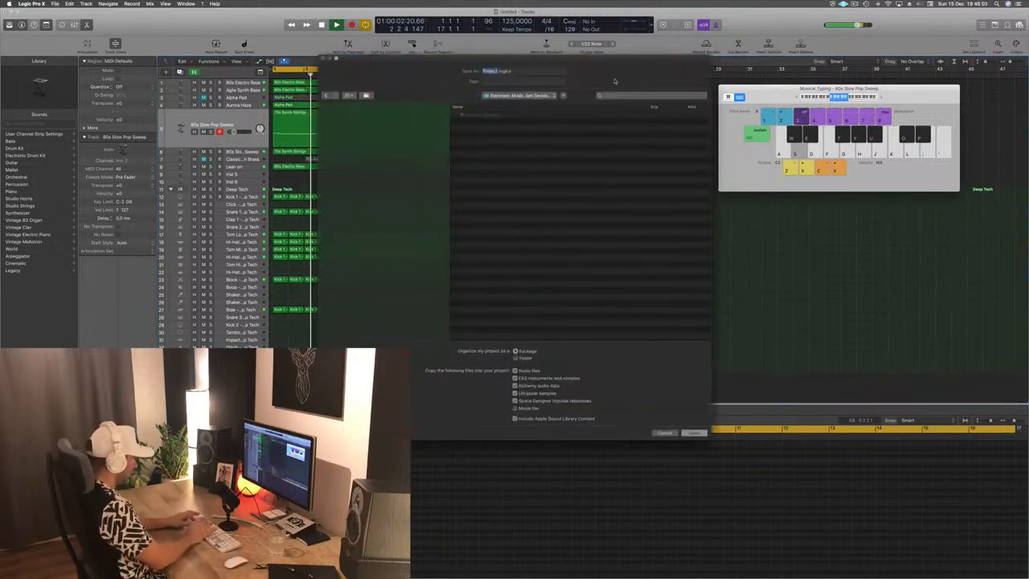
{"action": "type", "text": "Eleonde"}
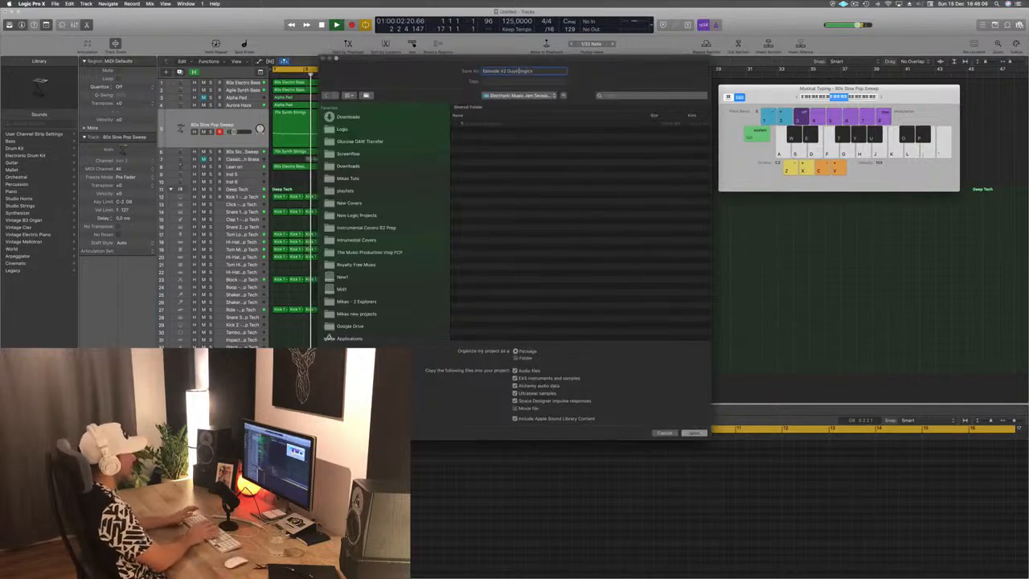
{"action": "key", "text": "Return"}
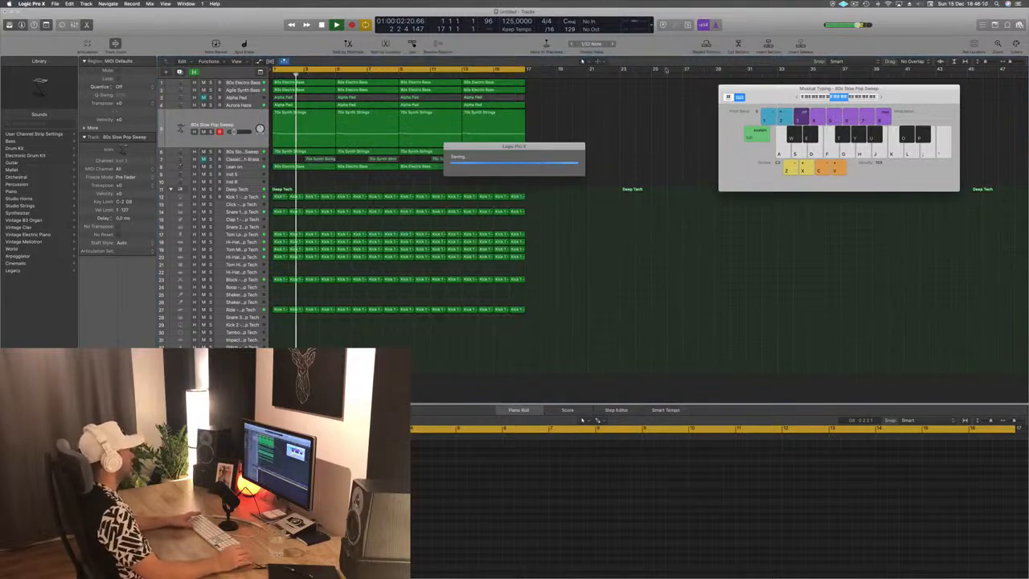
Step: Save a copy of the Episode 42 Guys project in the Logic folder
{"action": "left_click", "coordinate": [54, 4]}
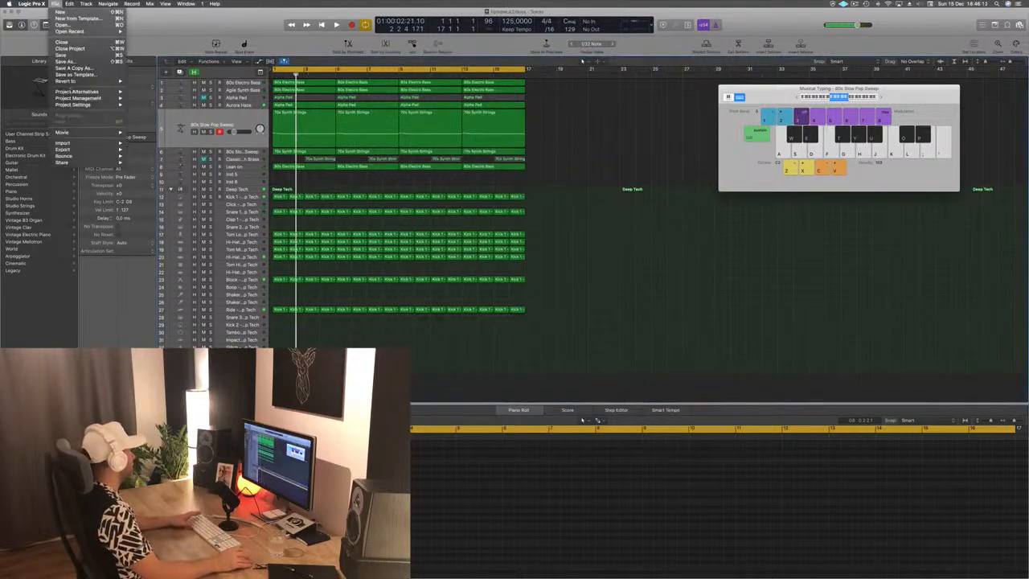
{"action": "left_click", "coordinate": [81, 68]}
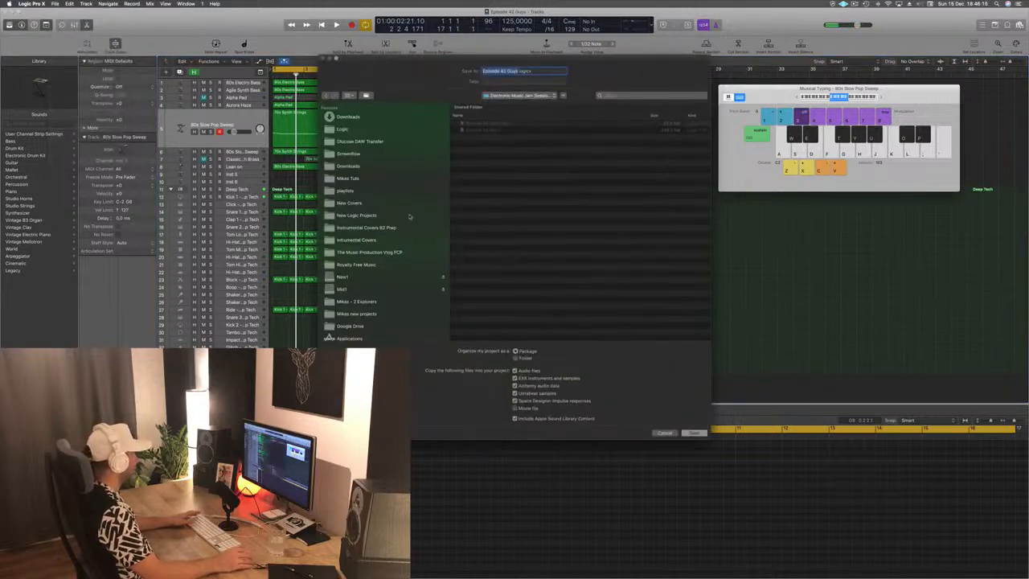
{"action": "left_click", "coordinate": [358, 215]}
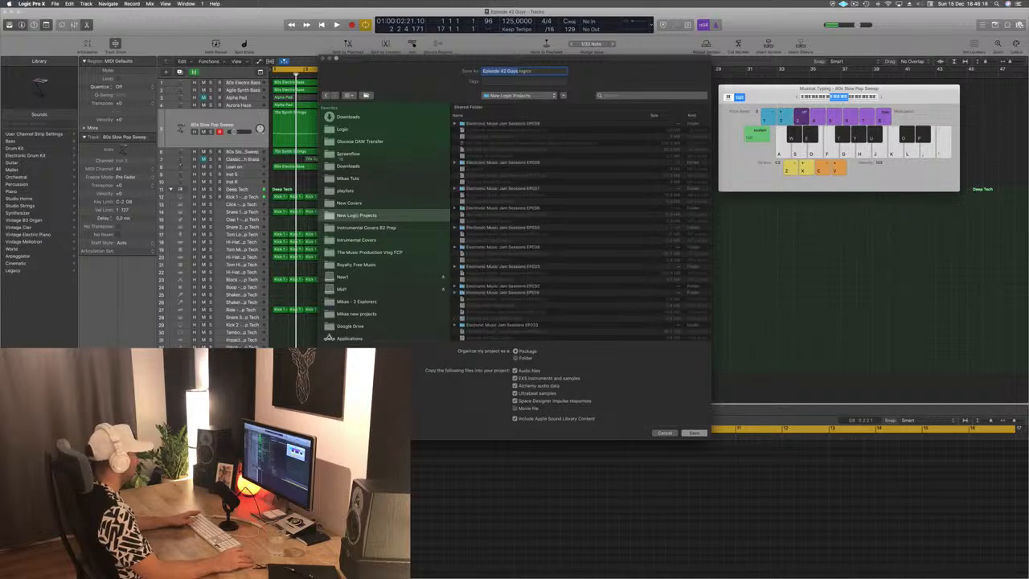
{"action": "left_click", "coordinate": [346, 131]}
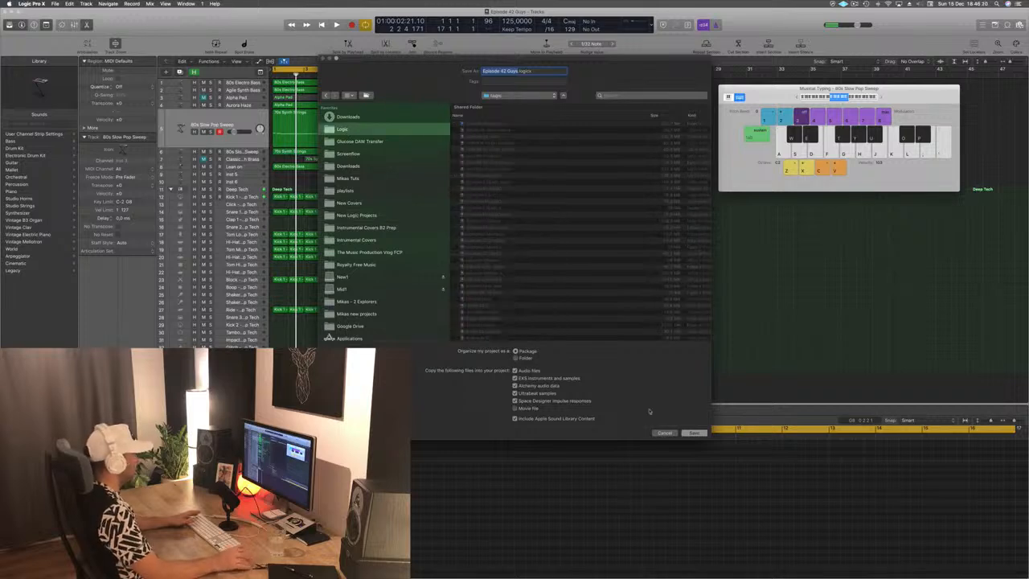
{"action": "left_click", "coordinate": [694, 434]}
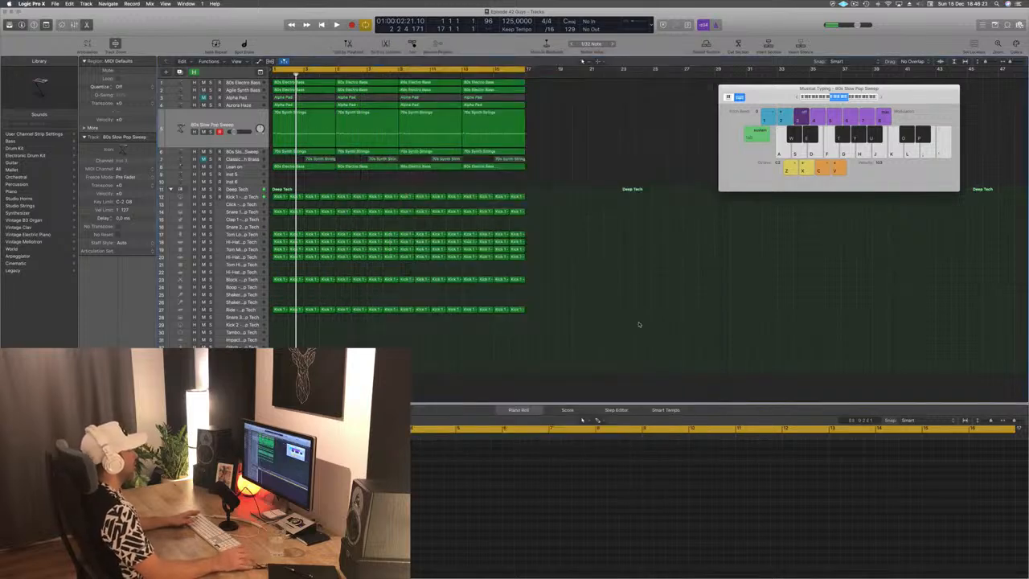
Step: Play the full arrangement from the start
{"action": "key", "text": "Return"}
{"action": "key", "text": "space"}
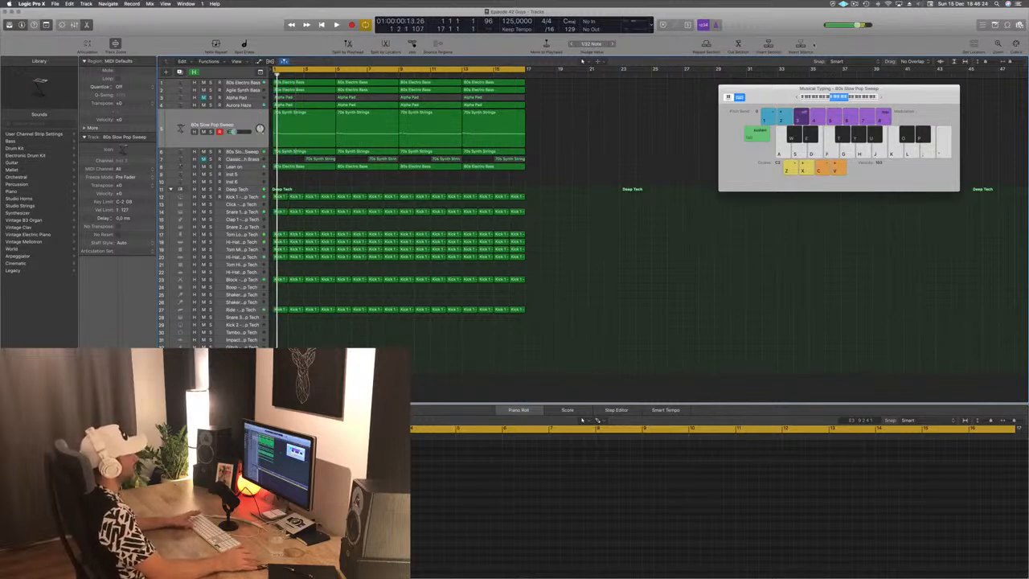
{"action": "key", "text": "s"}
{"action": "left_click", "coordinate": [855, 4]}
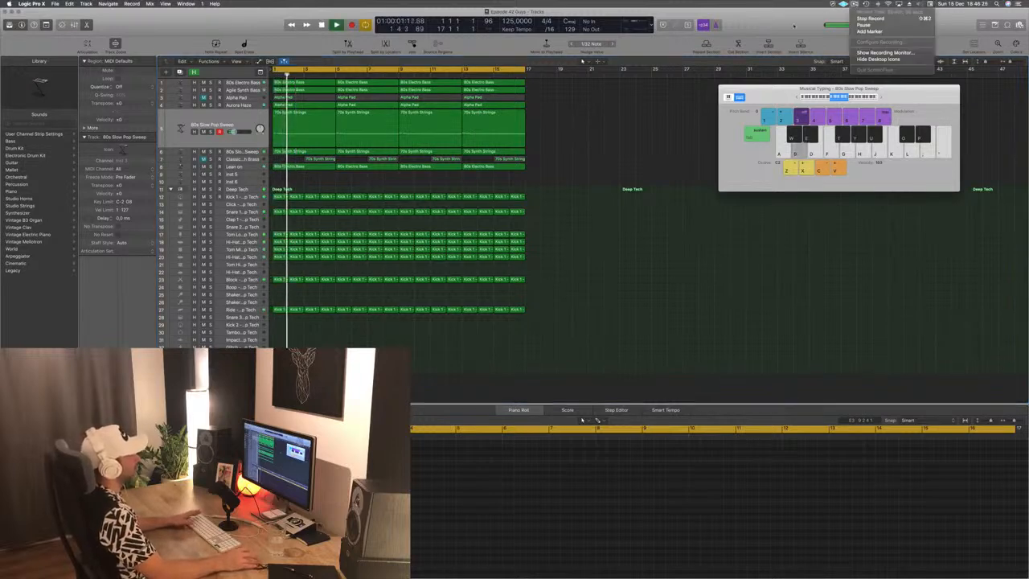
{"action": "left_click", "coordinate": [765, 23]}
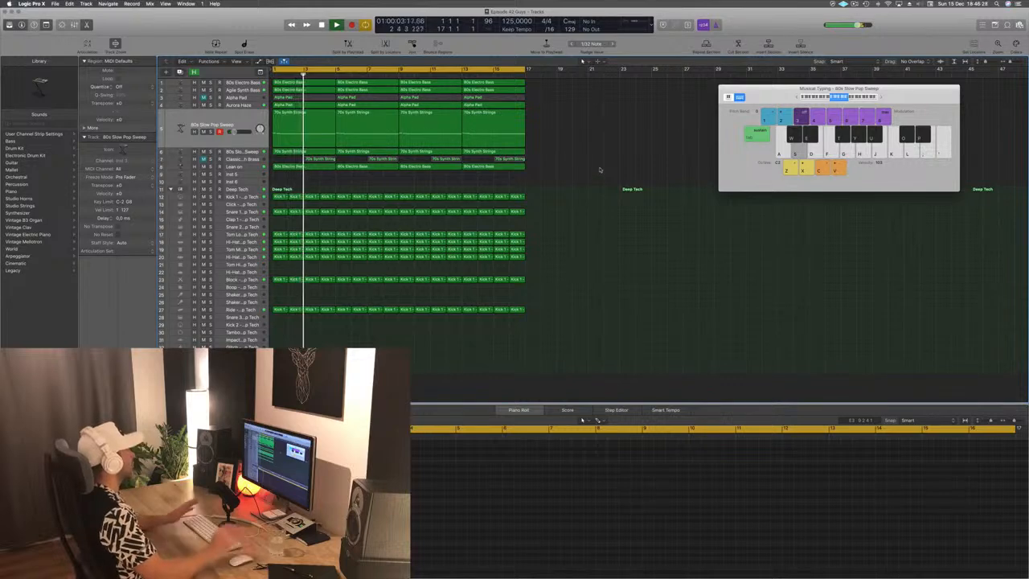